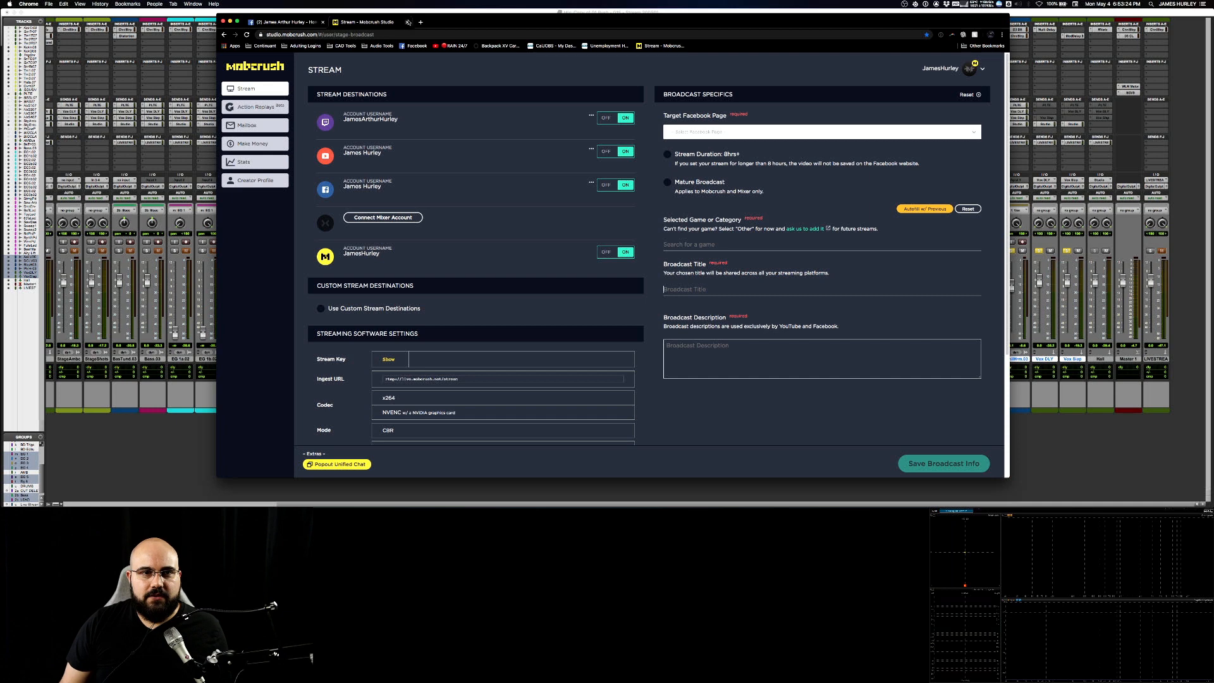
- Close the Mobcrush Studio tab and reload the Facebook page
{"action": "left_click", "coordinate": [408, 22]}
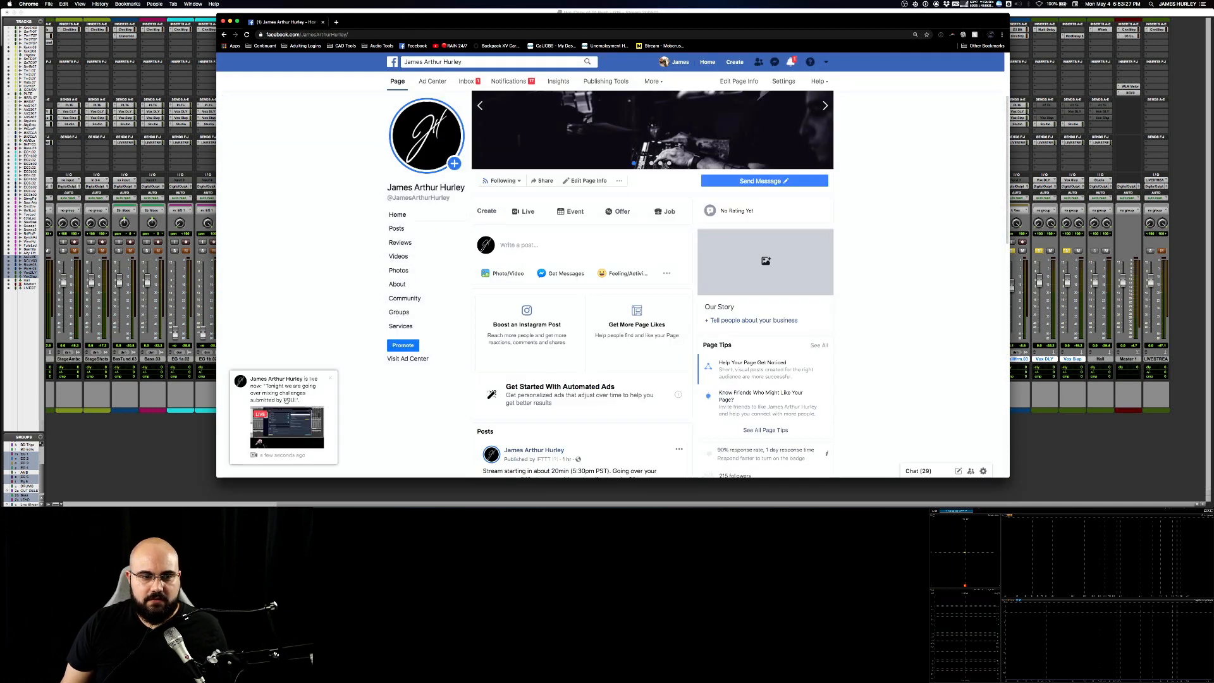
{"action": "scroll", "coordinate": [373, 379], "scroll_direction": "down", "scroll_amount": 2}
{"action": "scroll", "coordinate": [394, 403], "scroll_direction": "down", "scroll_amount": 4}
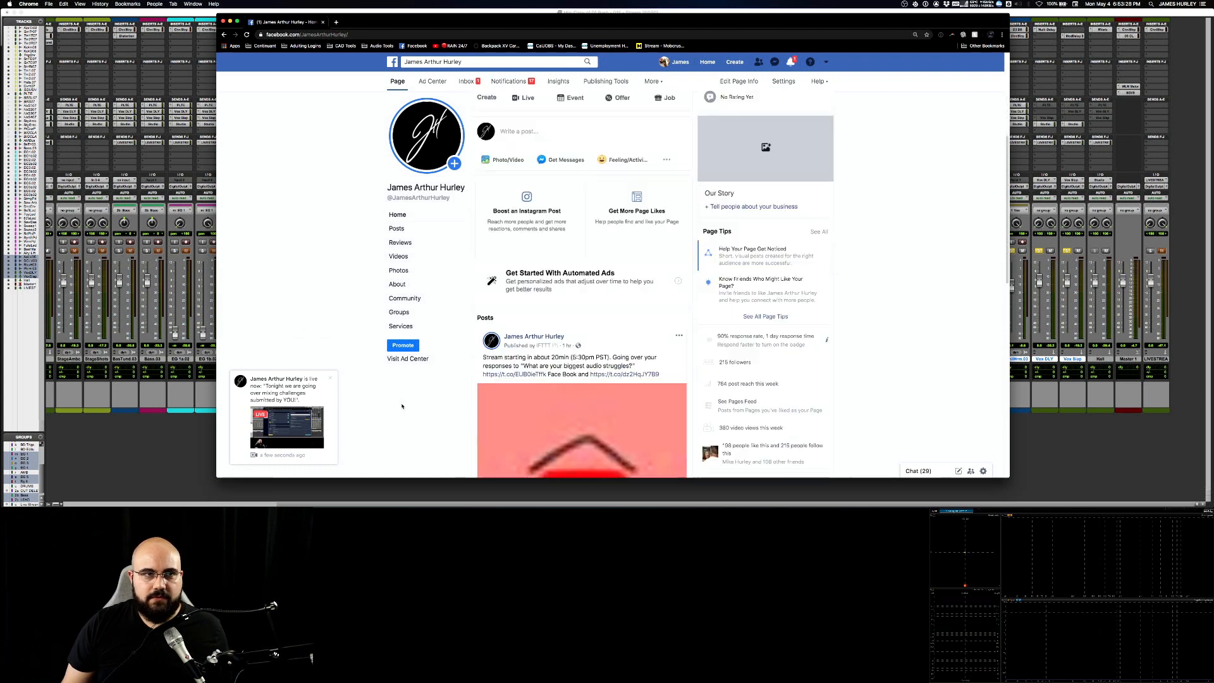
{"action": "scroll", "coordinate": [398, 402], "scroll_direction": "up", "scroll_amount": 8}
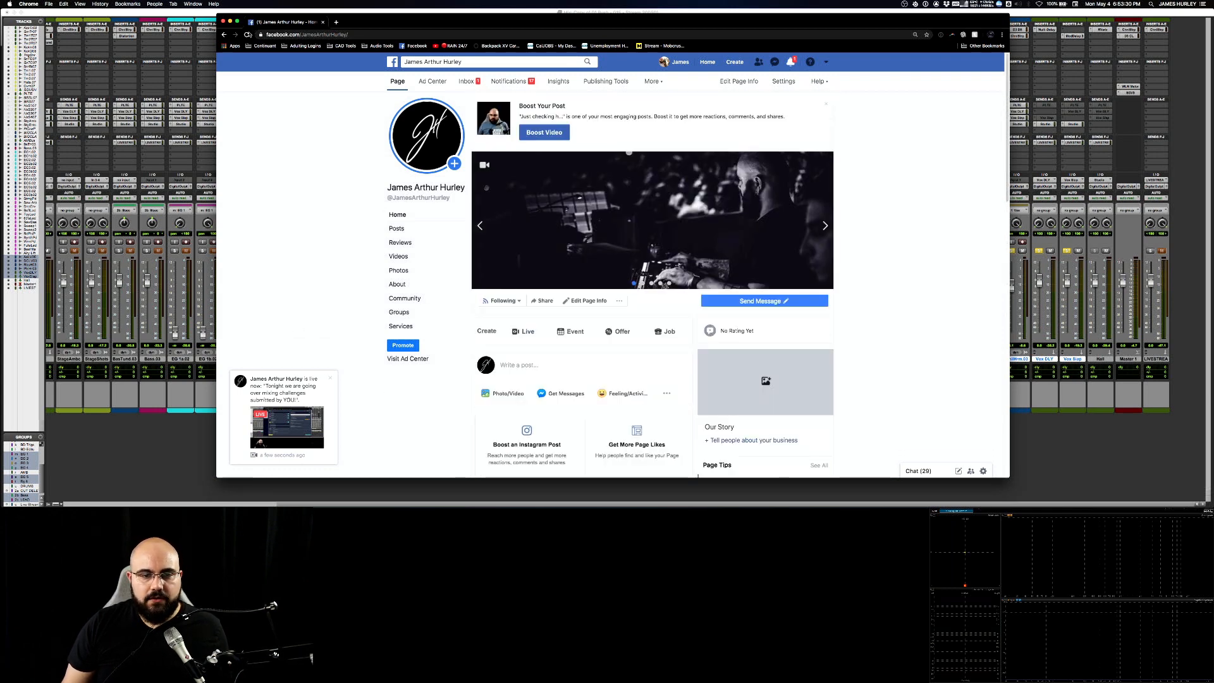
{"action": "left_click", "coordinate": [248, 34]}
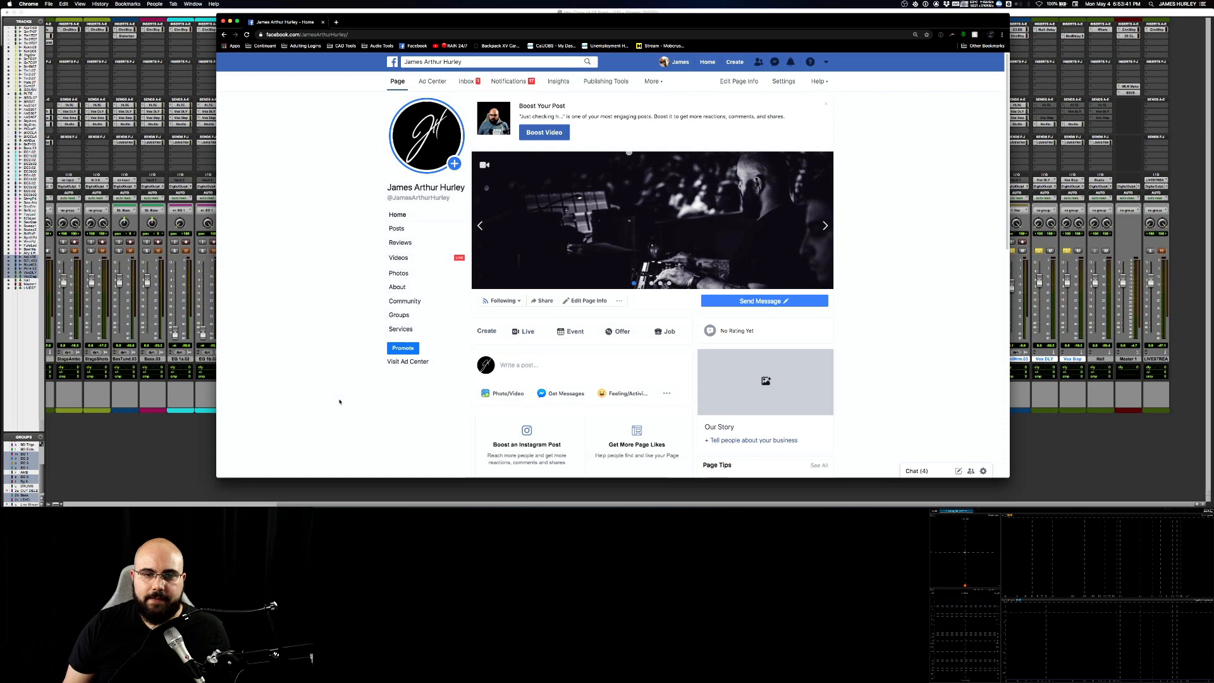
- Look through the Facebook page's posts to check that the live broadcast is listed
{"action": "scroll", "coordinate": [331, 390], "scroll_direction": "down", "scroll_amount": 1}
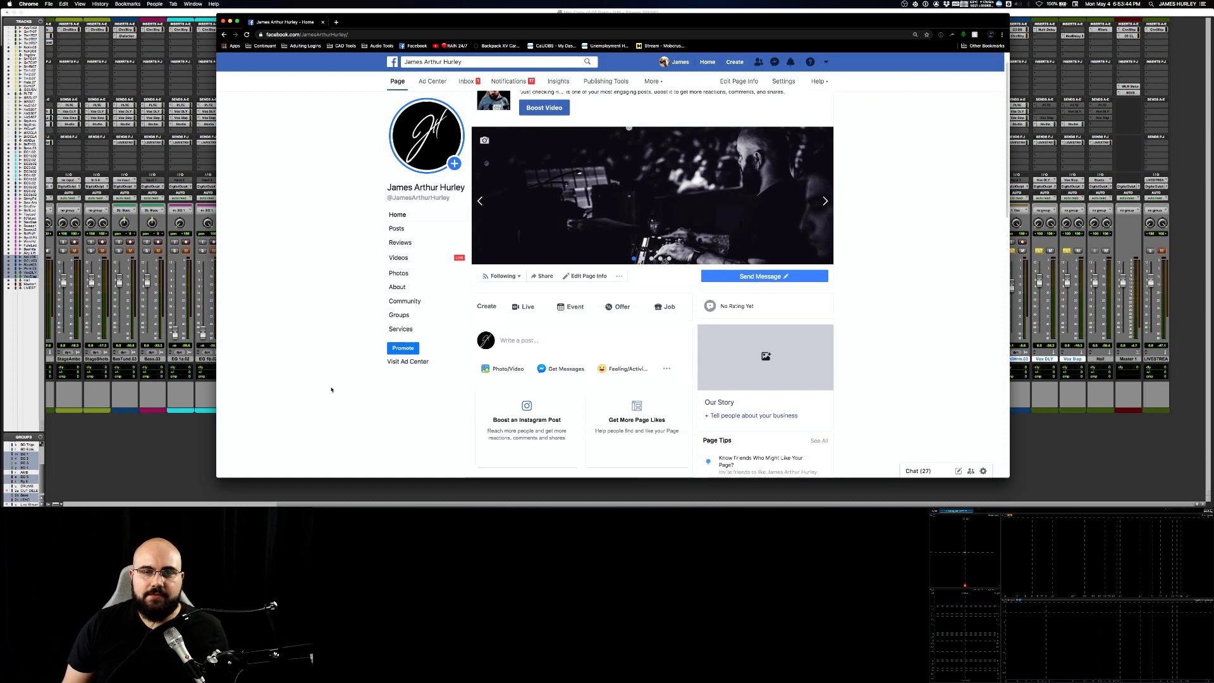
{"action": "scroll", "coordinate": [331, 390], "scroll_direction": "down", "scroll_amount": 5}
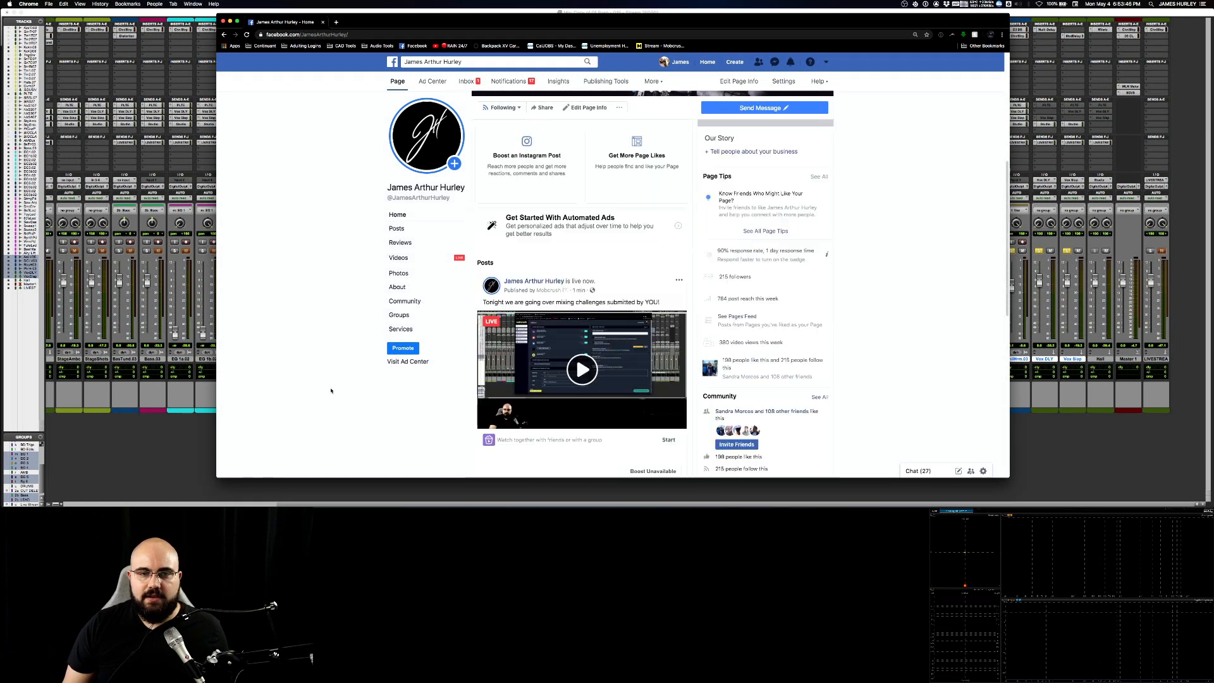
{"action": "scroll", "coordinate": [331, 390], "scroll_direction": "down", "scroll_amount": 5}
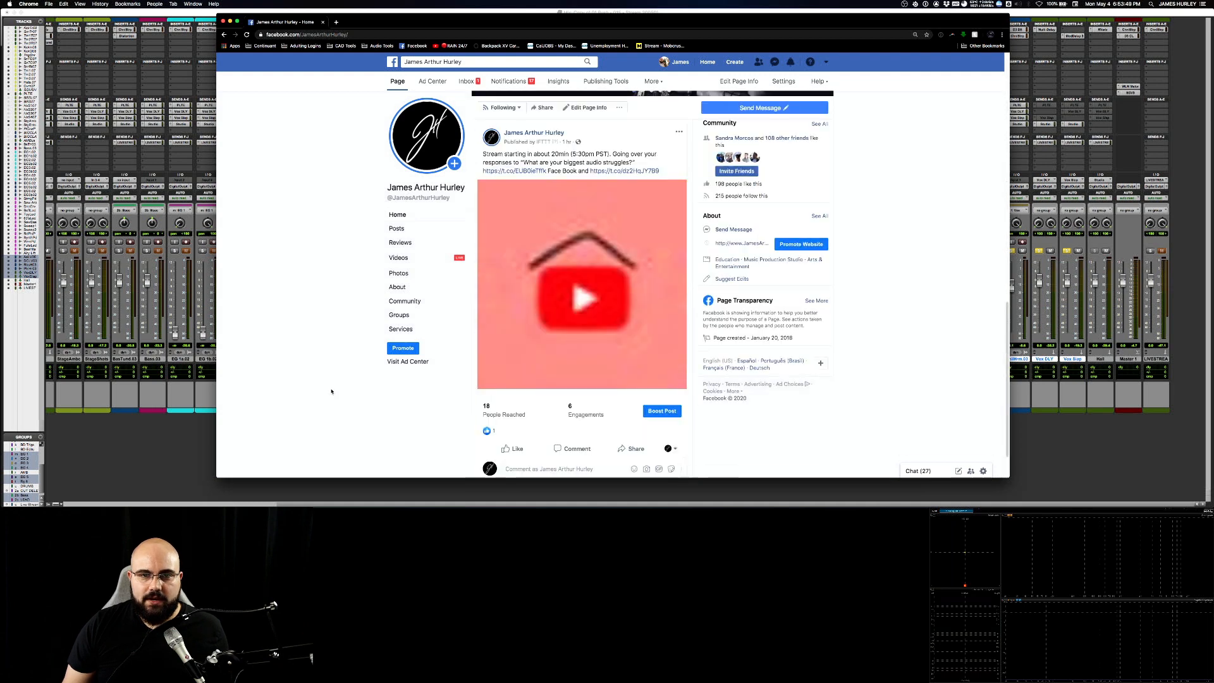
{"action": "scroll", "coordinate": [331, 392], "scroll_direction": "down", "scroll_amount": 1}
{"action": "scroll", "coordinate": [331, 394], "scroll_direction": "up", "scroll_amount": 10}
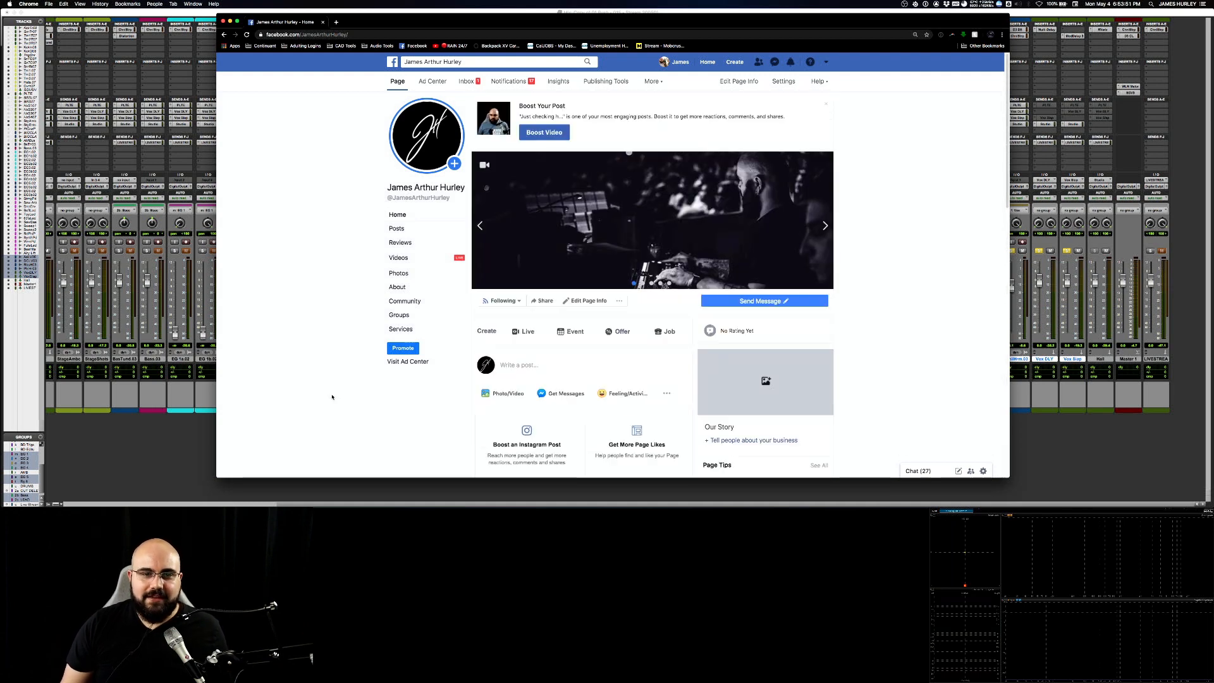
- Start a new post on the Facebook page with the text "We are LIVE!!!"
{"action": "left_click", "coordinate": [528, 364]}
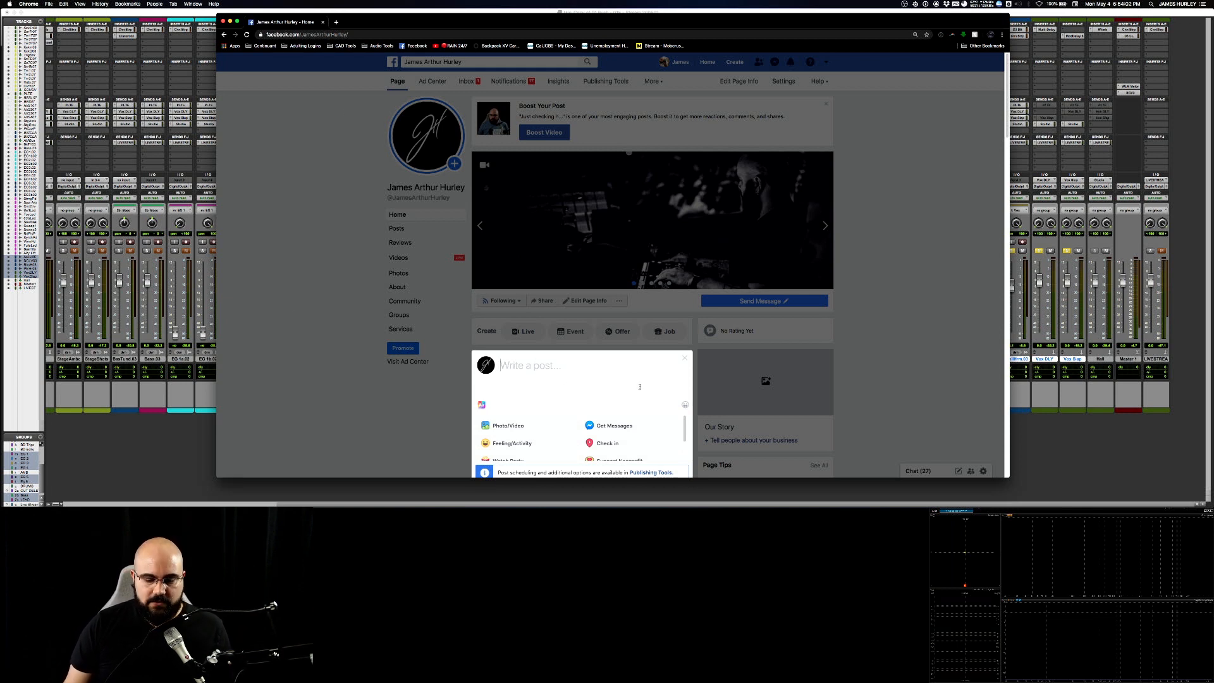
{"action": "type", "text": "We a"}
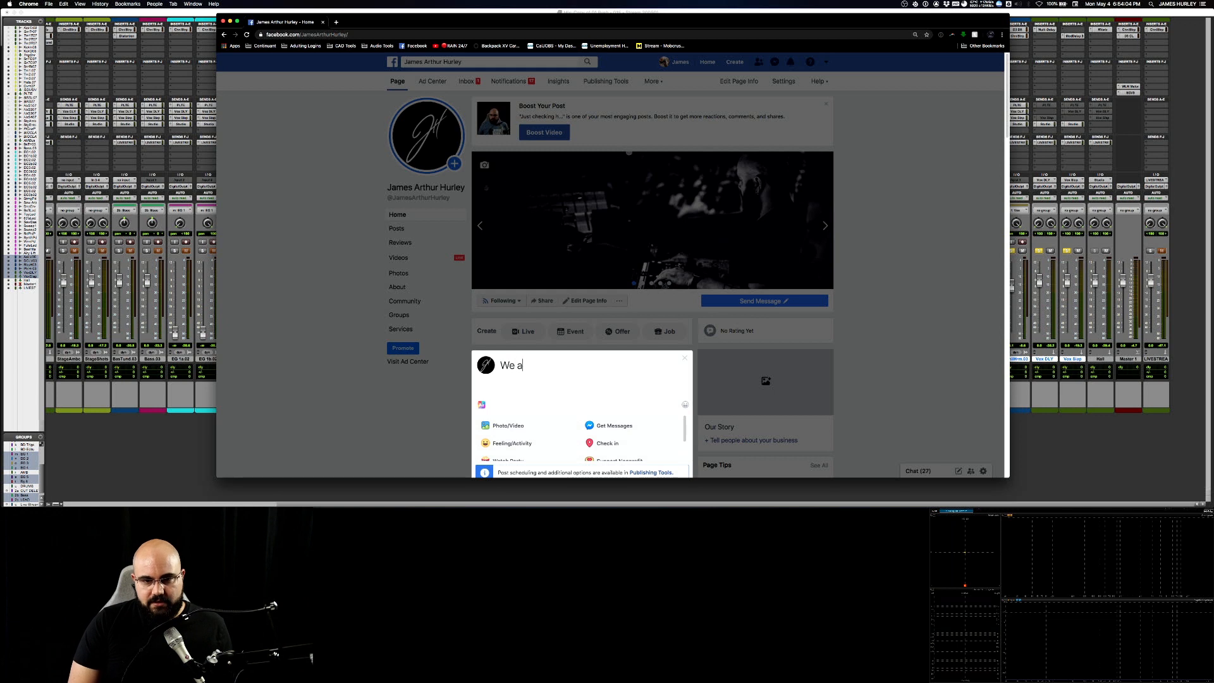
{"action": "type", "text": "re LIVE!!!"}
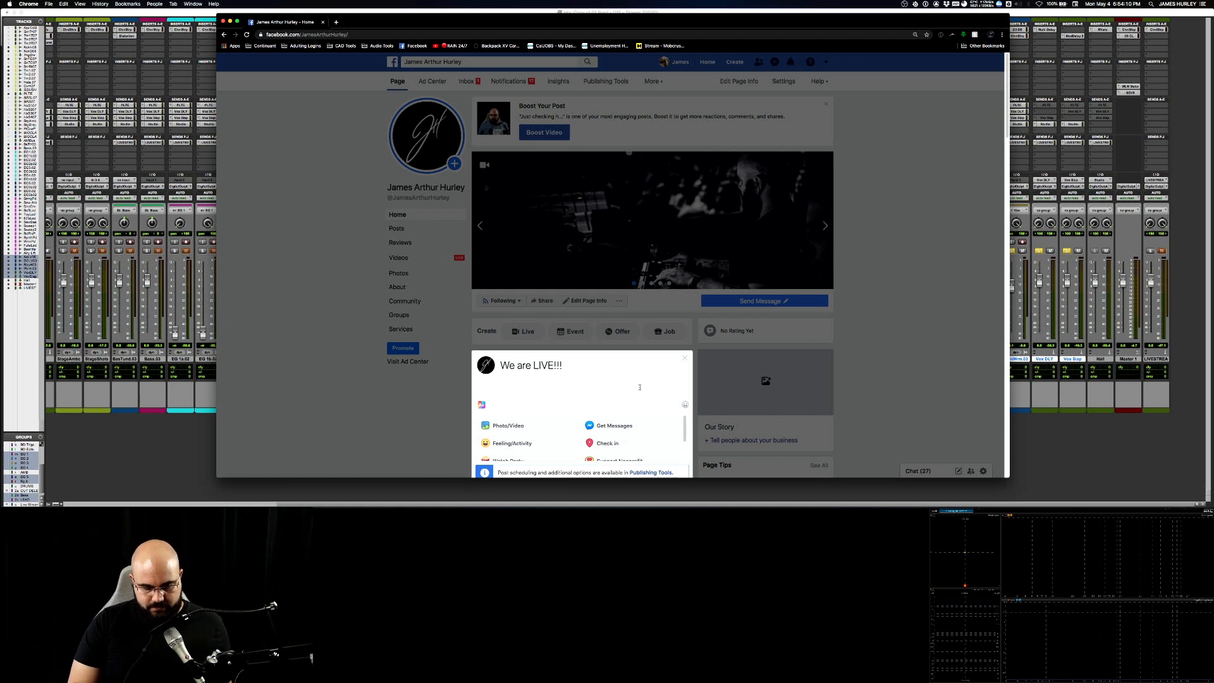
{"action": "type", "text": " F"}
{"action": "key", "text": "BackSpace"}
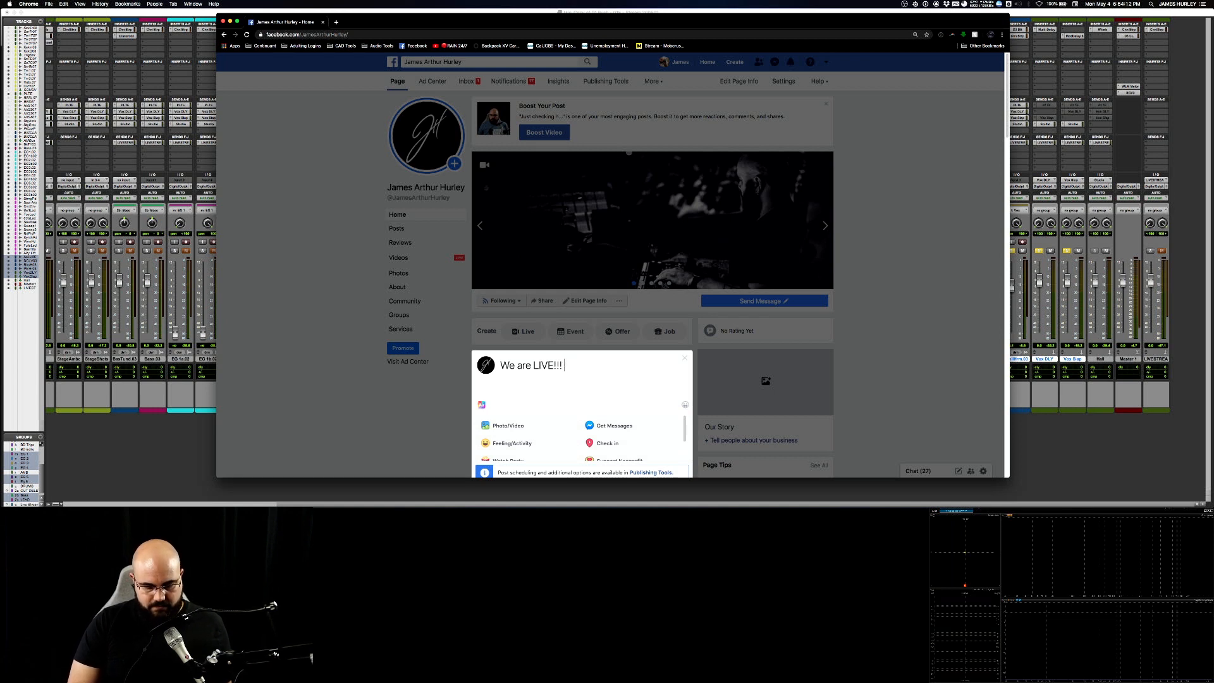
{"action": "type", "text": "on"}
{"action": "key", "text": "BackSpace"}
{"action": "key", "text": "BackSpace"}
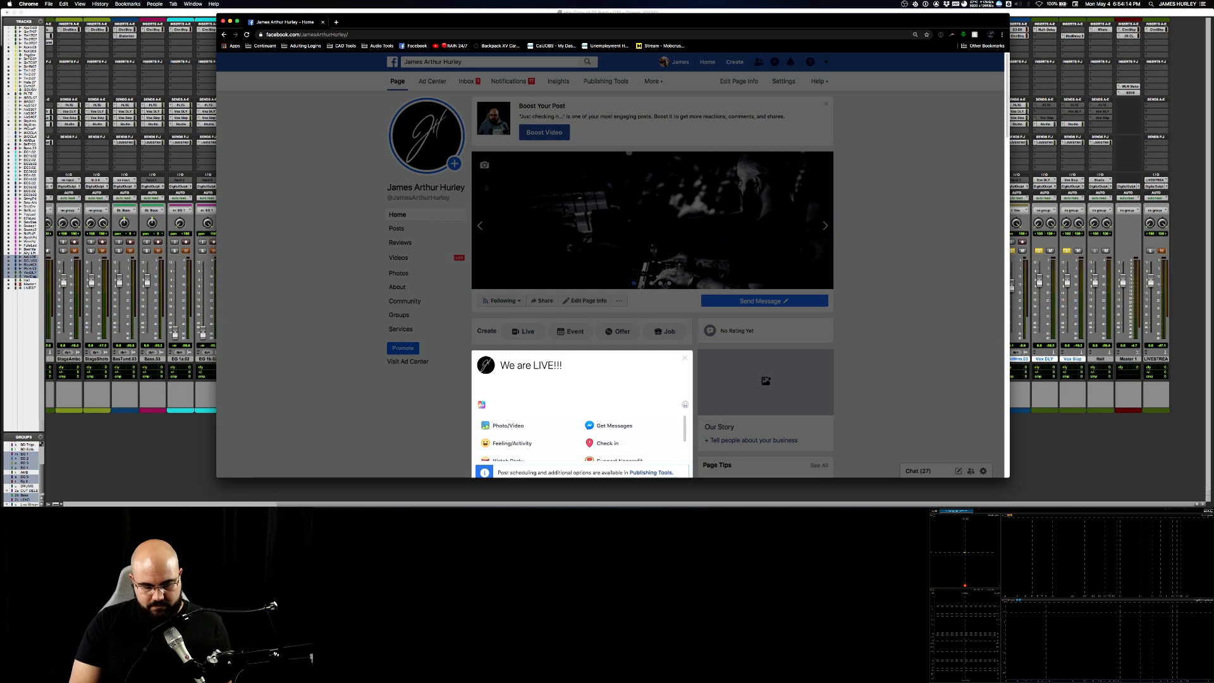
- Add the YouTube channel address to the post, "YouTube.com/c/" followed by the channel name
{"action": "type", "text": "Yout"}
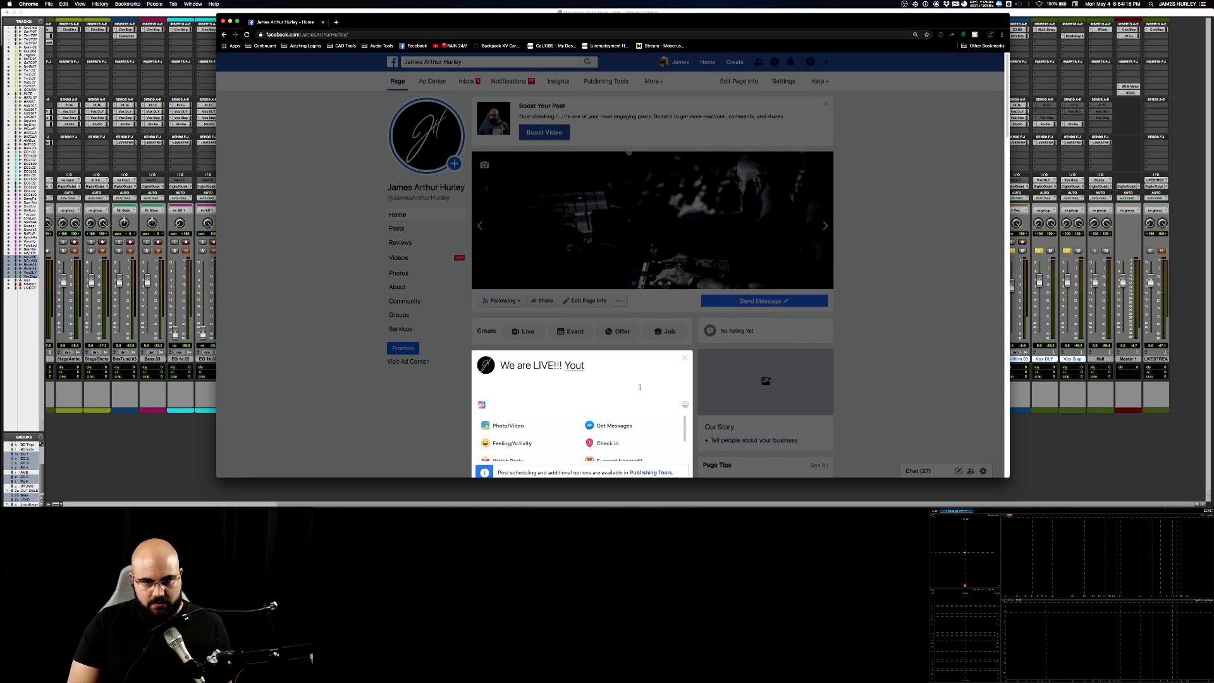
{"action": "key", "text": "BackSpace"}
{"action": "type", "text": "Tube"}
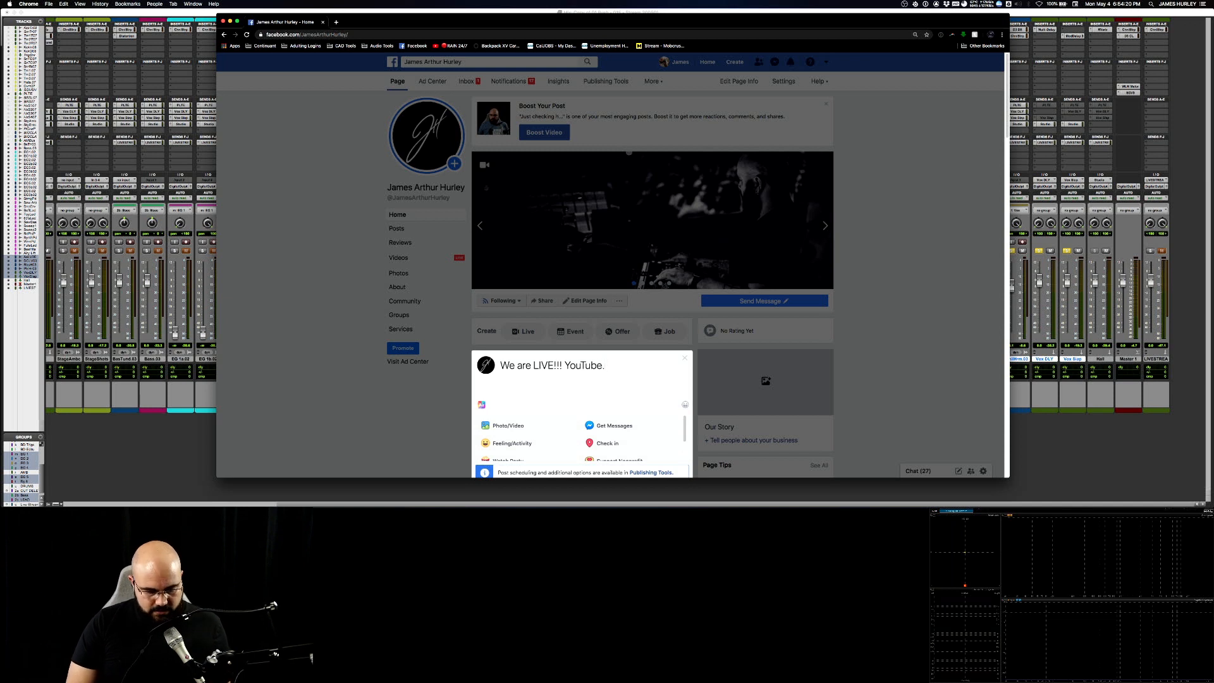
{"action": "type", "text": ".com/c"}
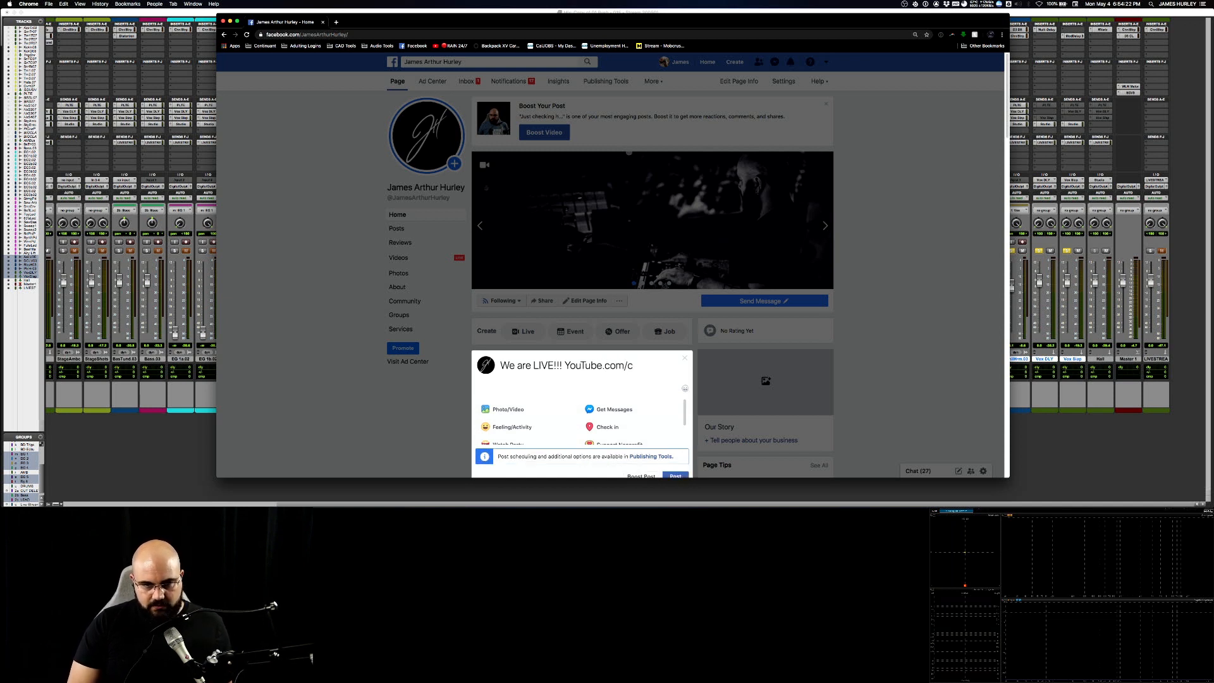
{"action": "type", "text": "/JamesA"}
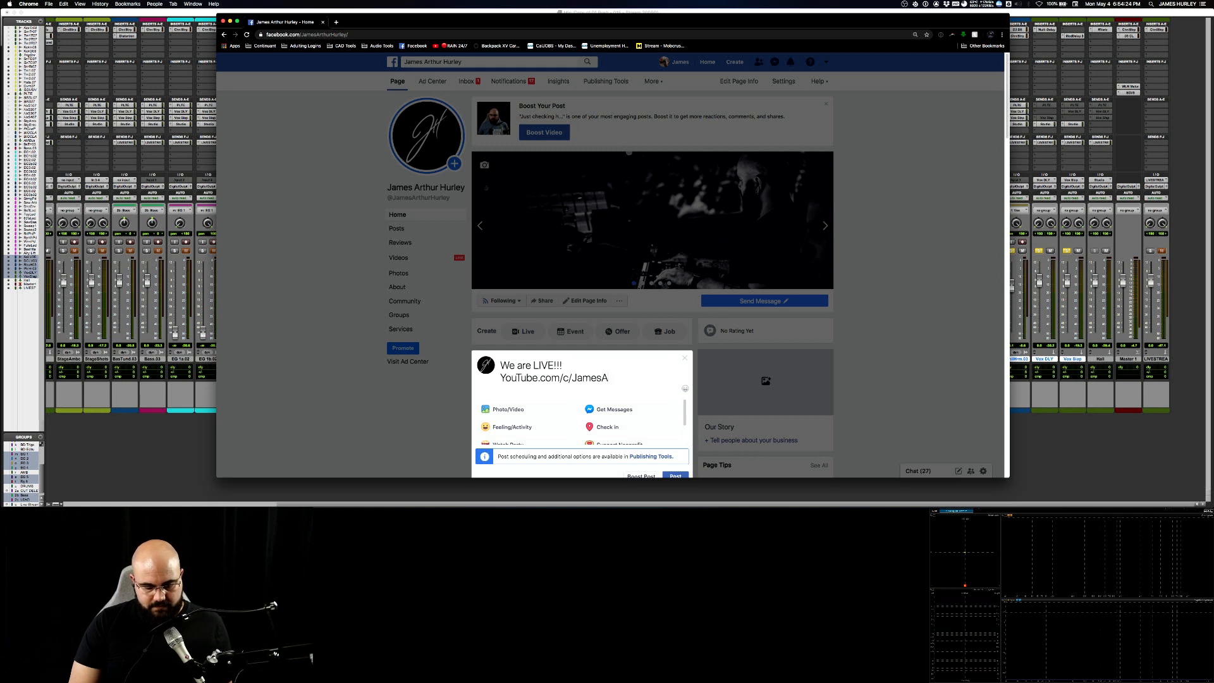
{"action": "type", "text": "rthurHurley"}
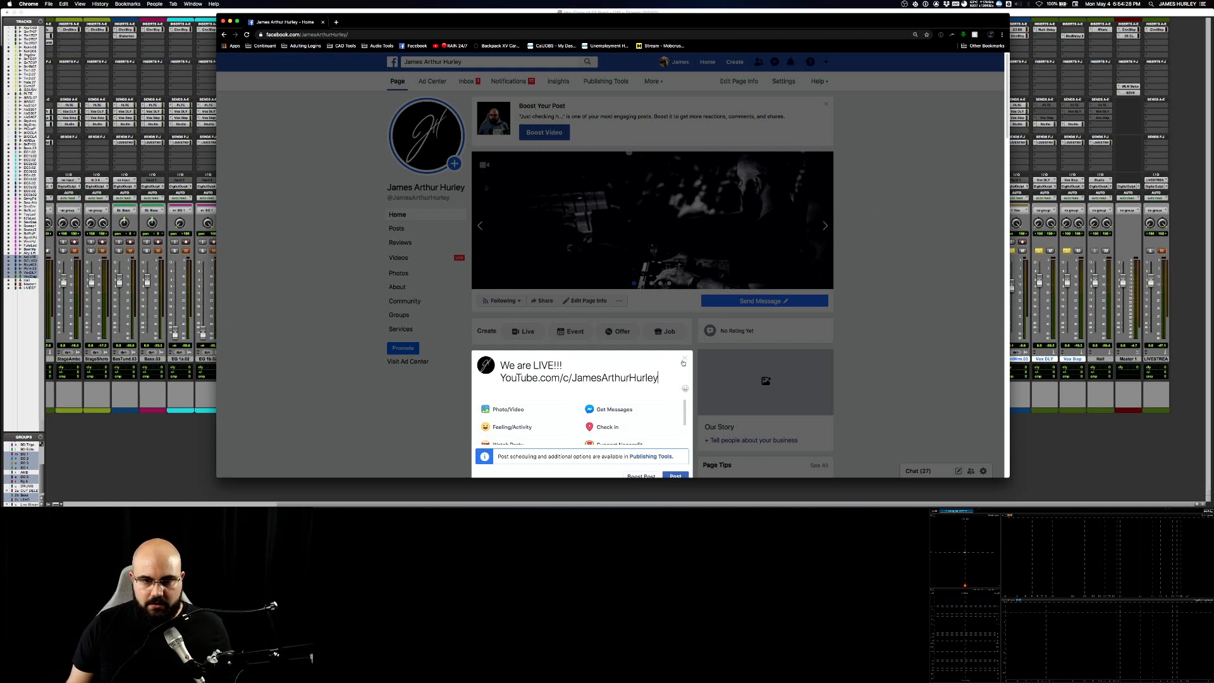
{"action": "left_click", "coordinate": [577, 363]}
{"action": "left_click", "coordinate": [502, 375]}
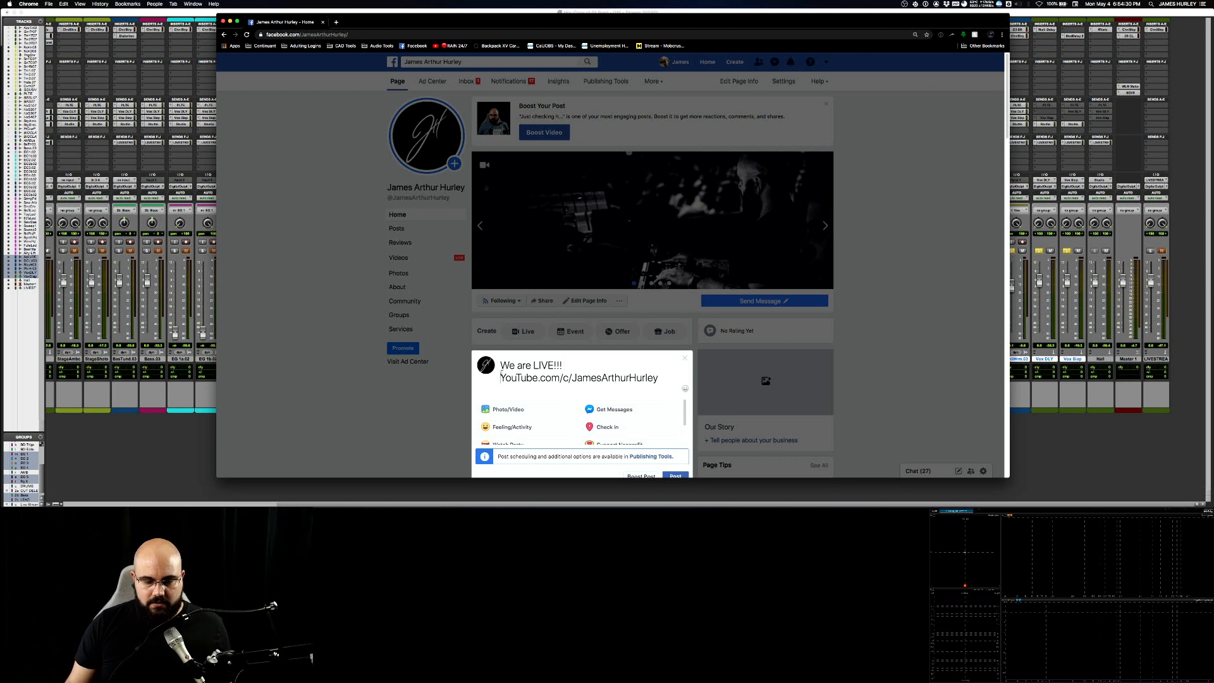
{"action": "type", "text": "h"}
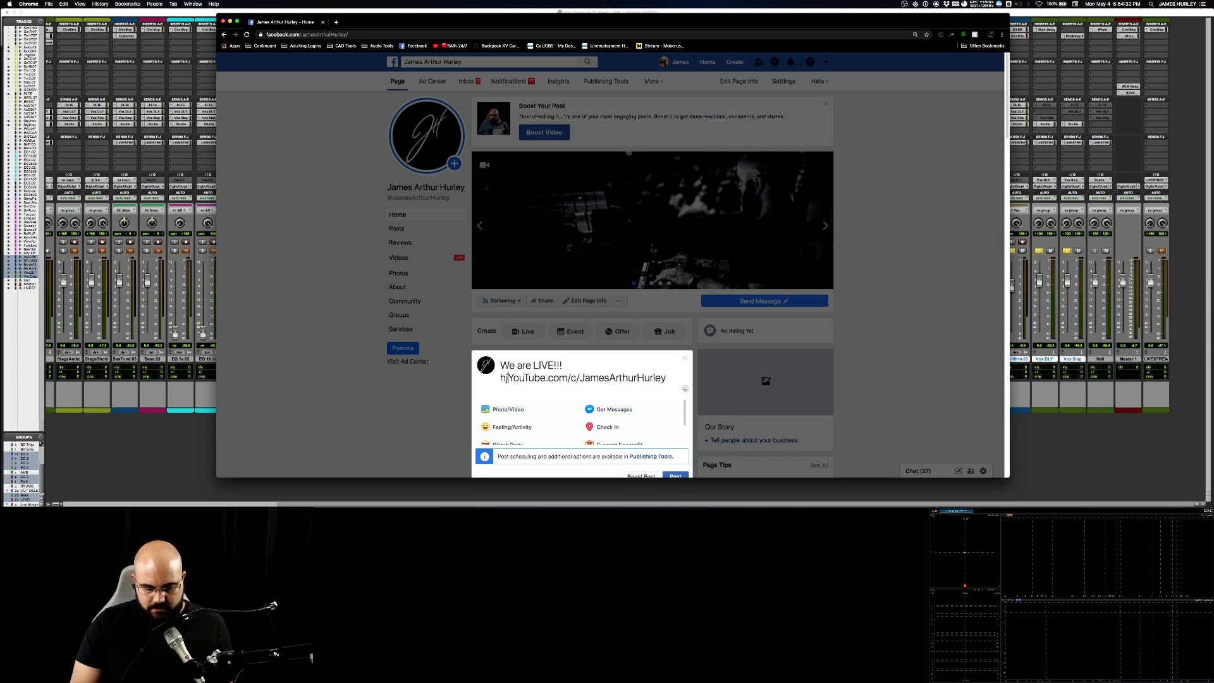
{"action": "type", "text": "ttp:/"}
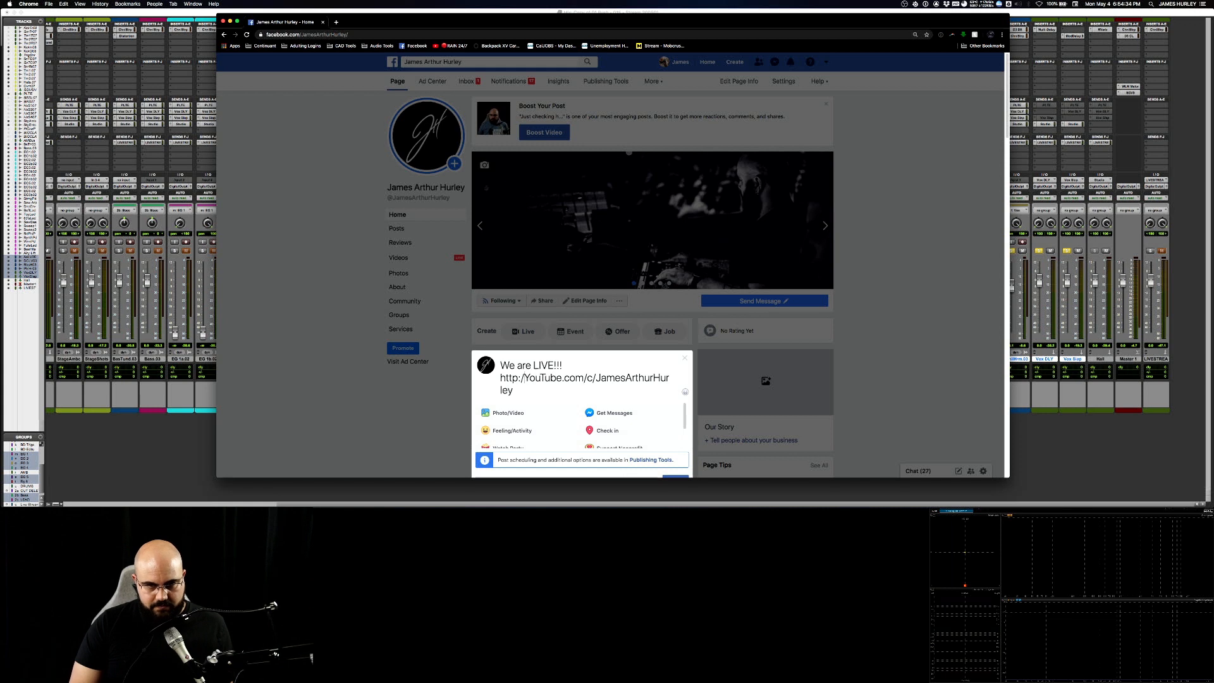
{"action": "key", "text": "BackSpace"}
{"action": "key", "text": "BackSpace"}
{"action": "type", "text": "s://"}
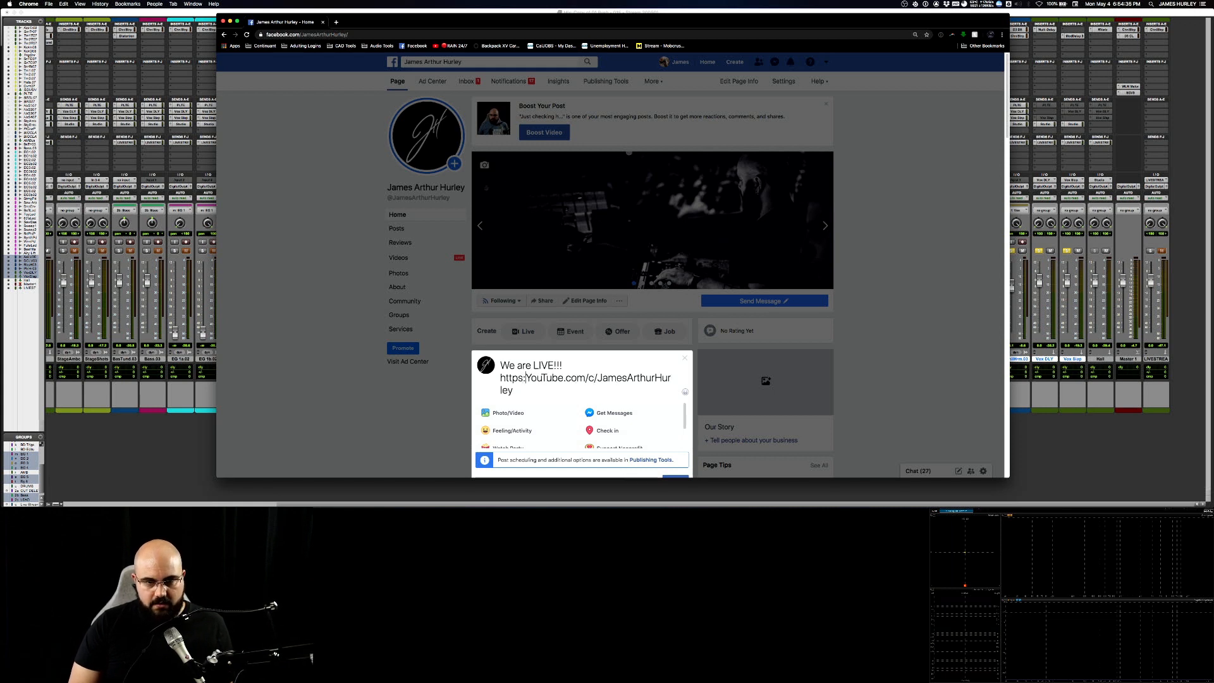
{"action": "type", "text": "www."}
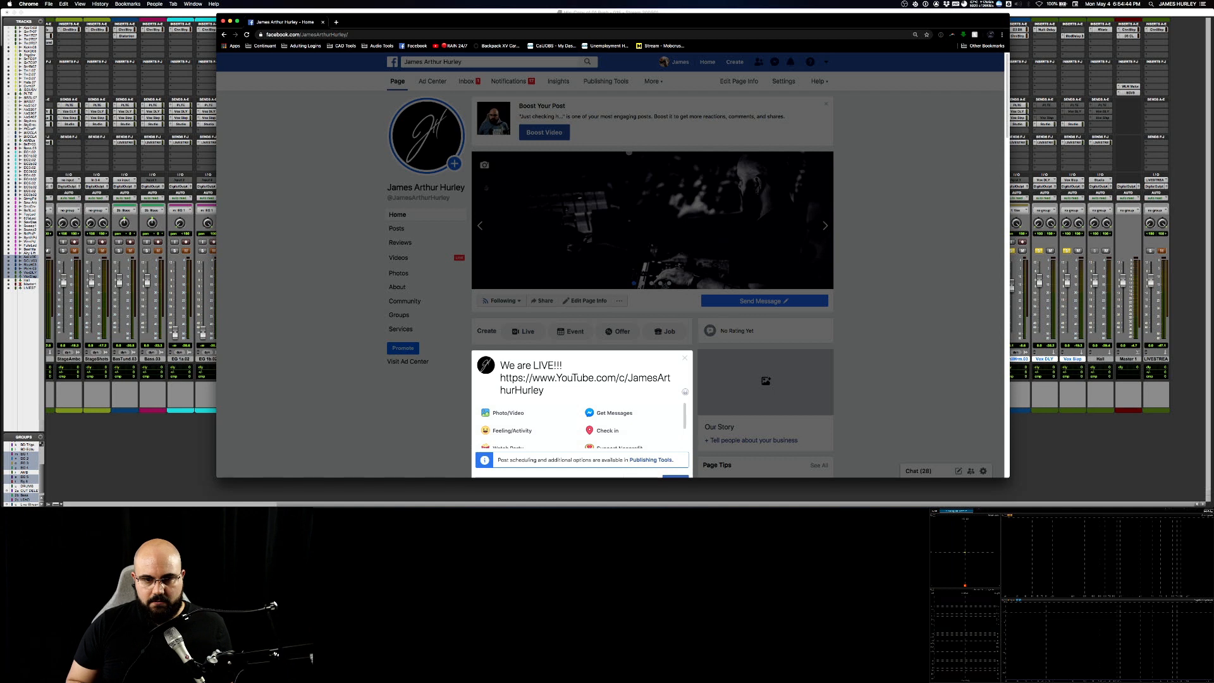
{"action": "key", "text": "Return"}
{"action": "type", "text": "http:"}
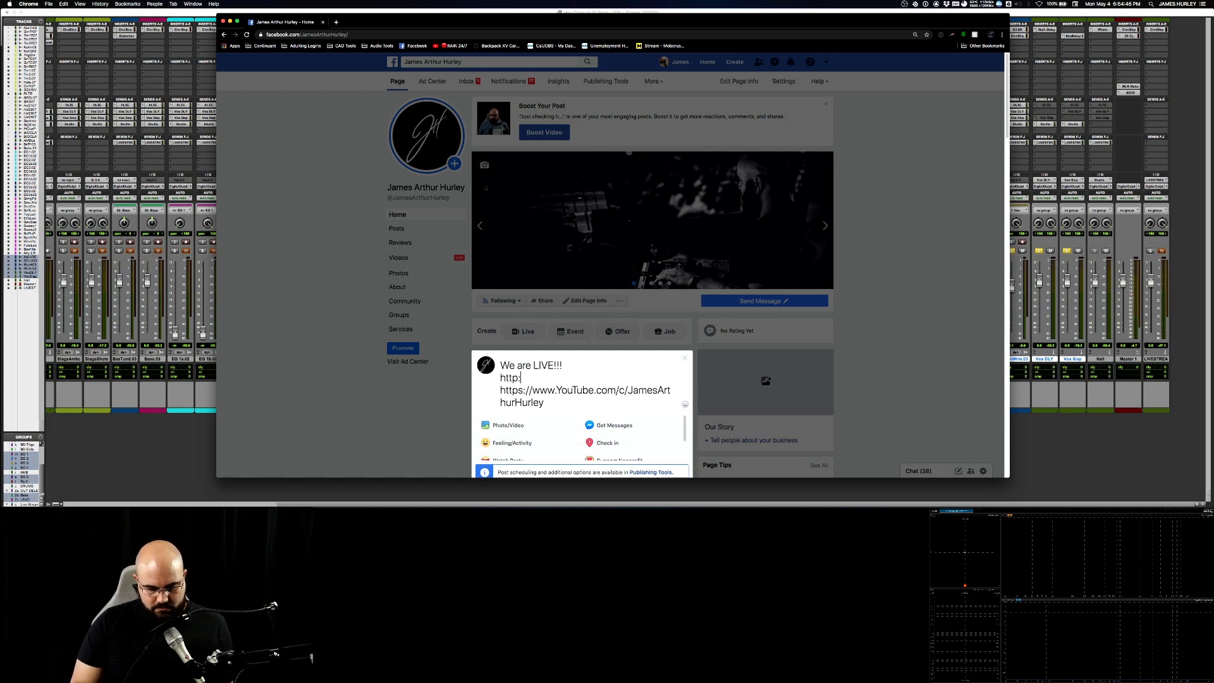
{"action": "type", "text": "s://"}
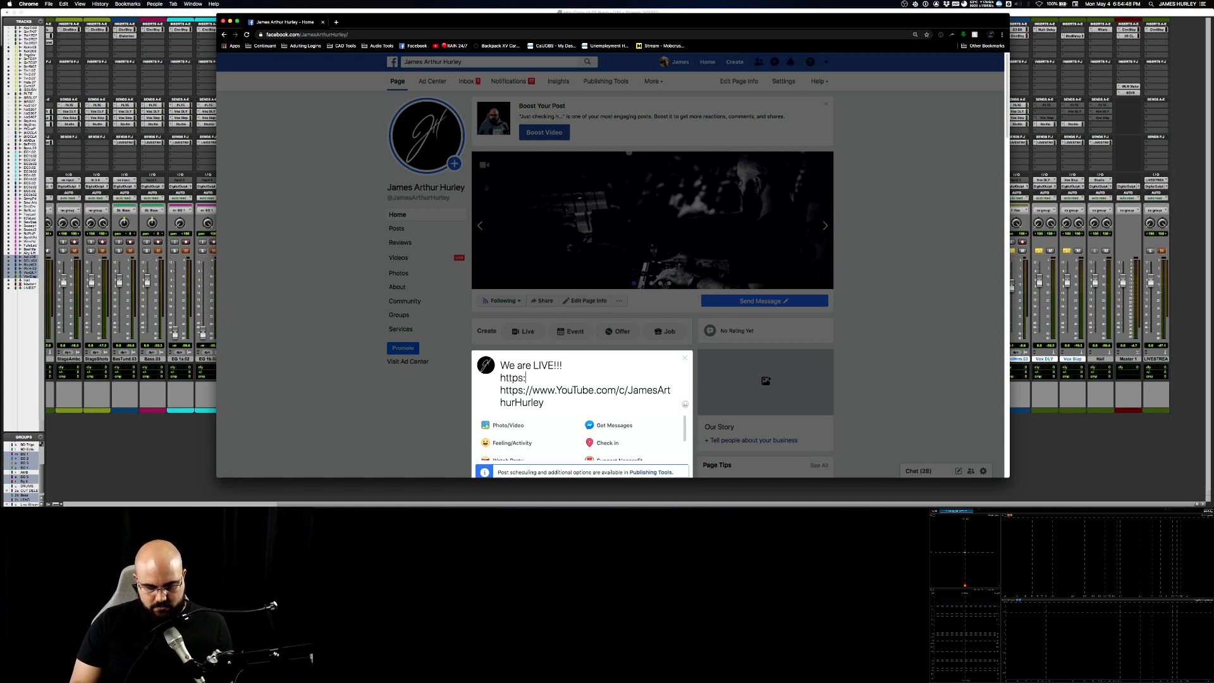
{"action": "type", "text": "twitc"}
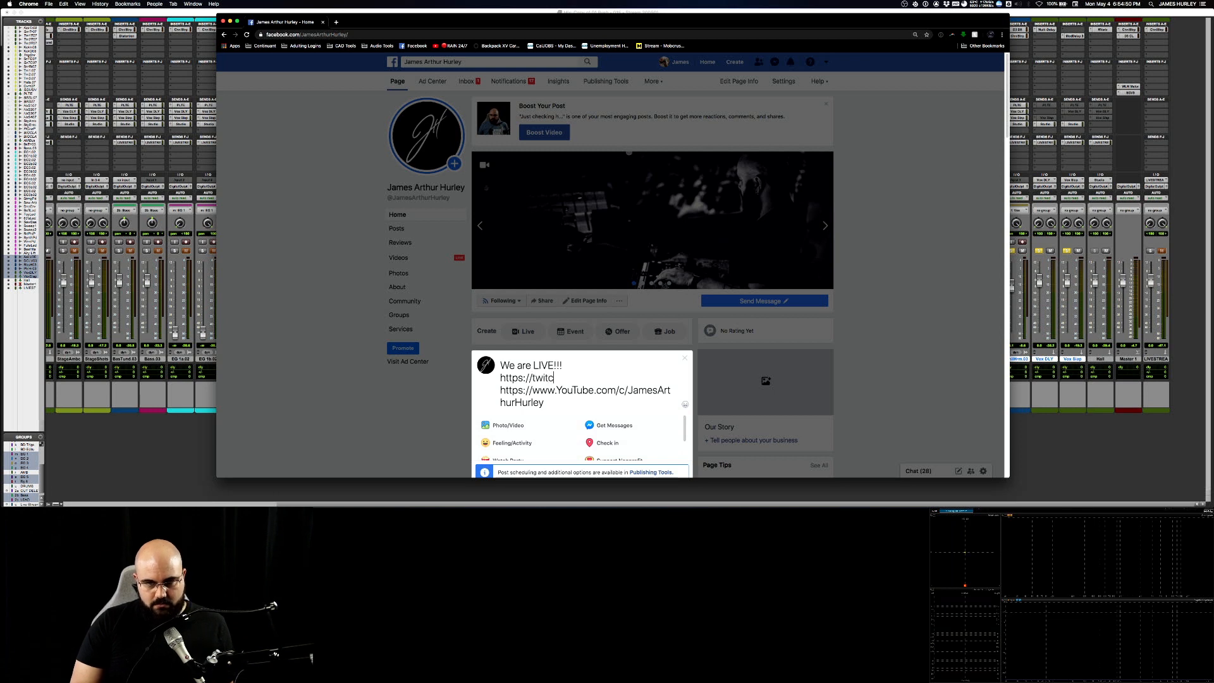
{"action": "type", "text": "h.tv"}
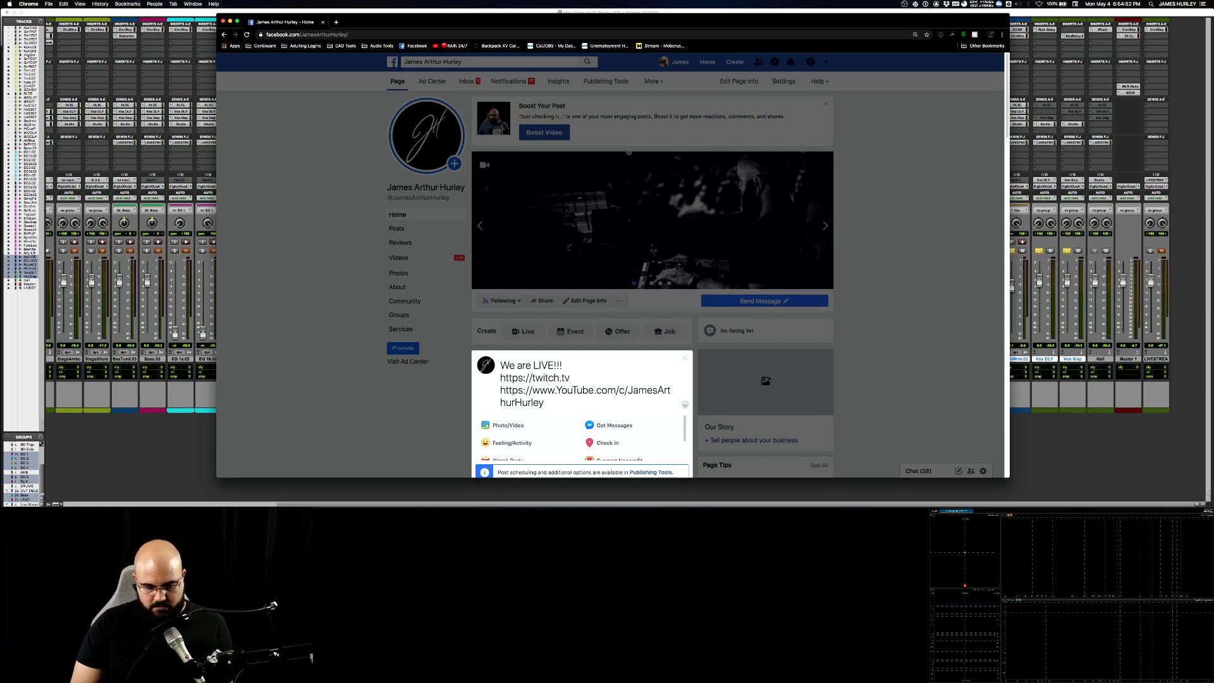
- Complete the Twitch link with a slash and the capitalised channel name, and publish the post
{"action": "type", "text": "/james"}
{"action": "key", "text": "BackSpace"}
{"action": "key", "text": "BackSpace"}
{"action": "key", "text": "BackSpace"}
{"action": "key", "text": "BackSpace"}
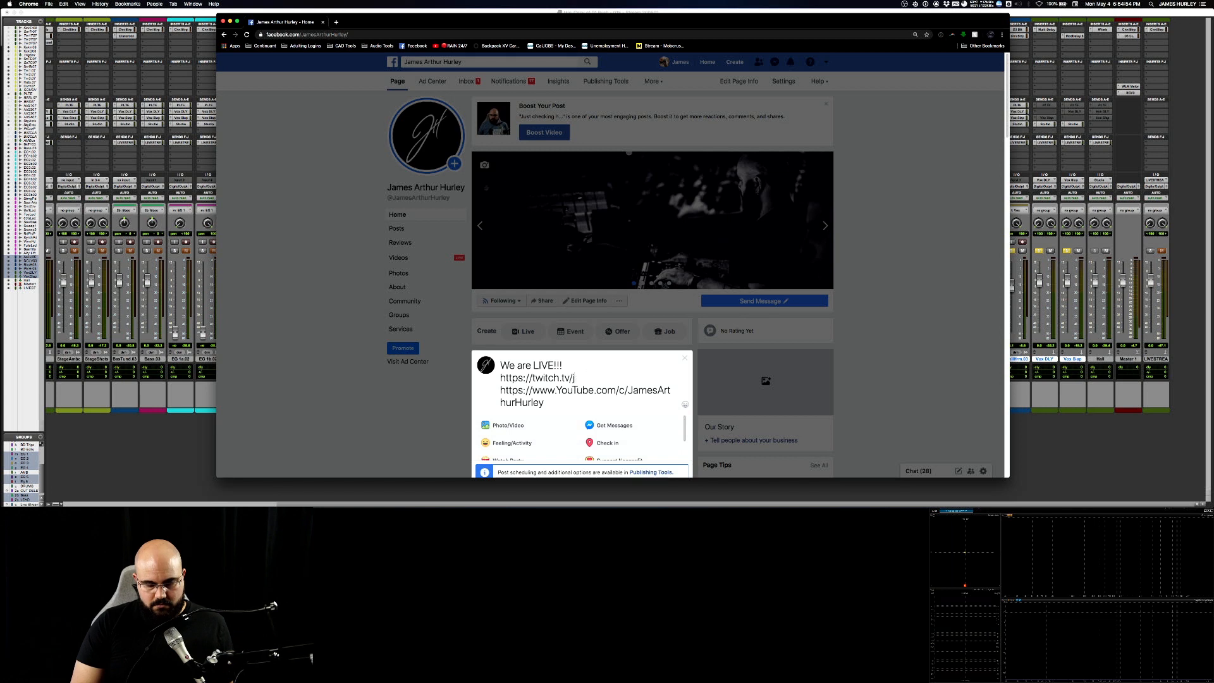
{"action": "key", "text": "BackSpace"}
{"action": "type", "text": "James"}
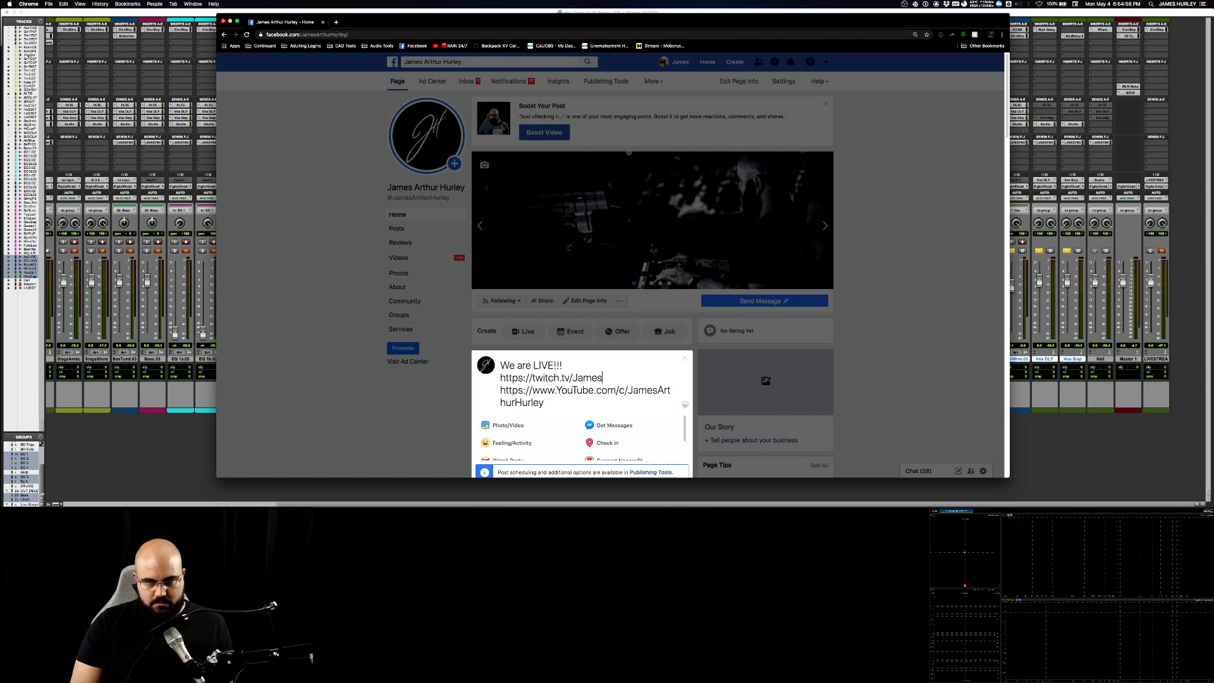
{"action": "type", "text": "Arthu"}
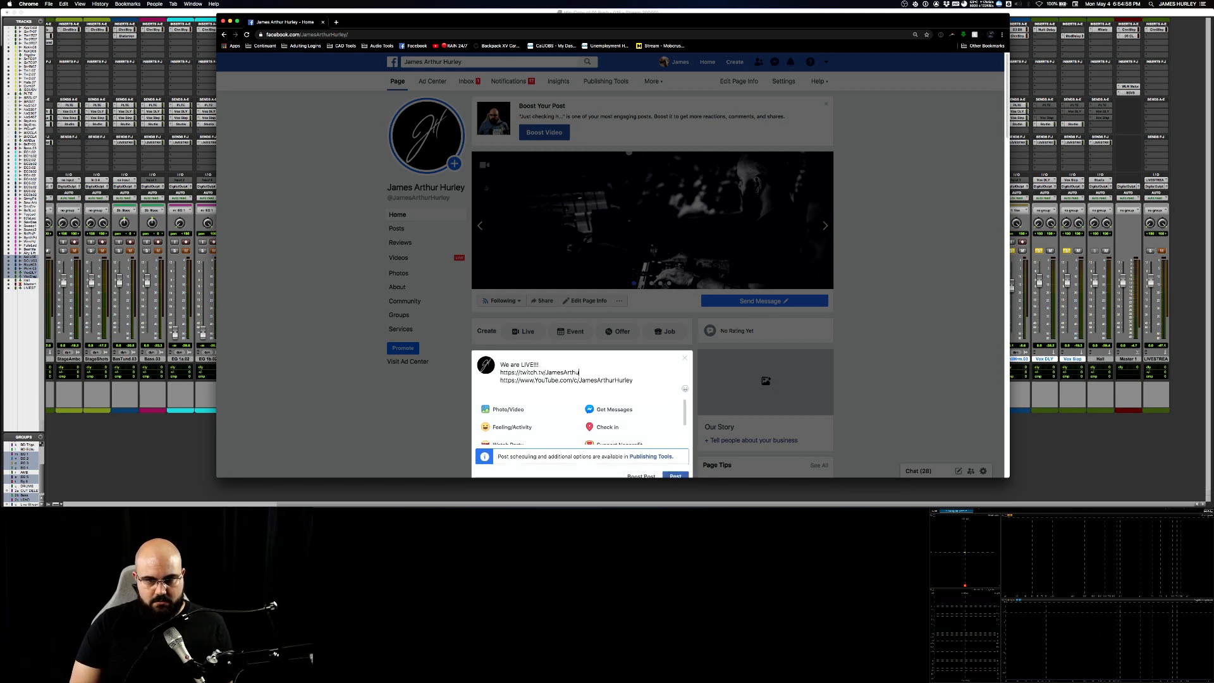
{"action": "type", "text": "rHurley"}
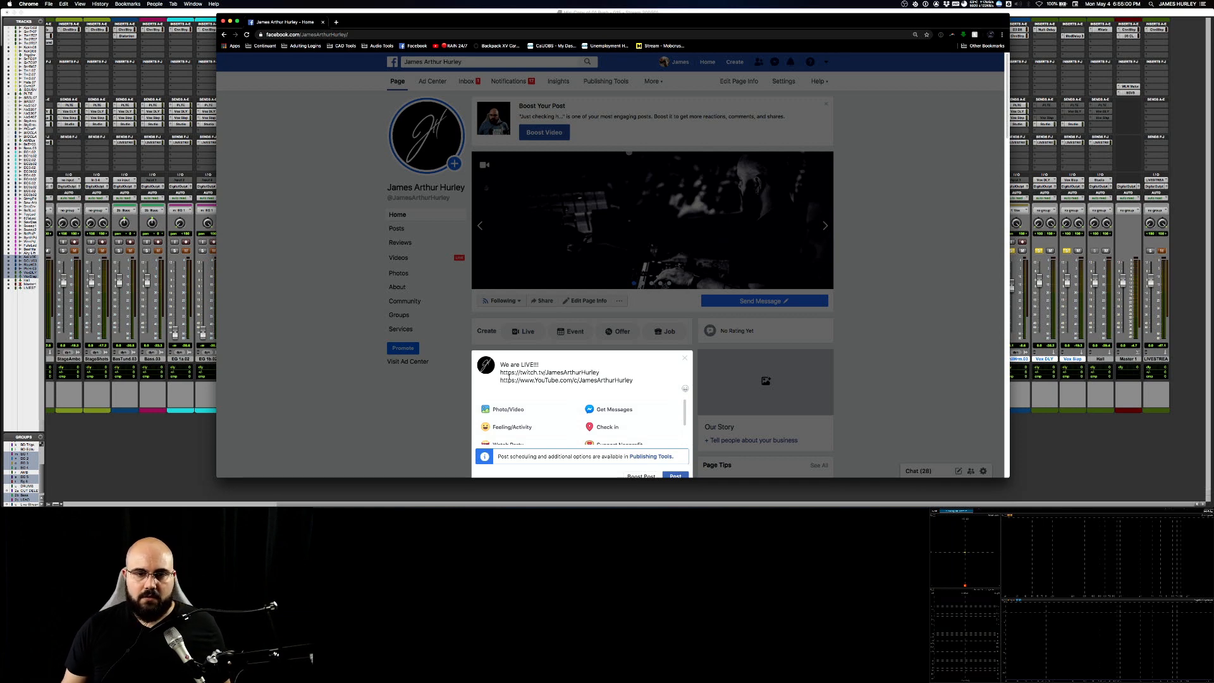
{"action": "left_click", "coordinate": [675, 475]}
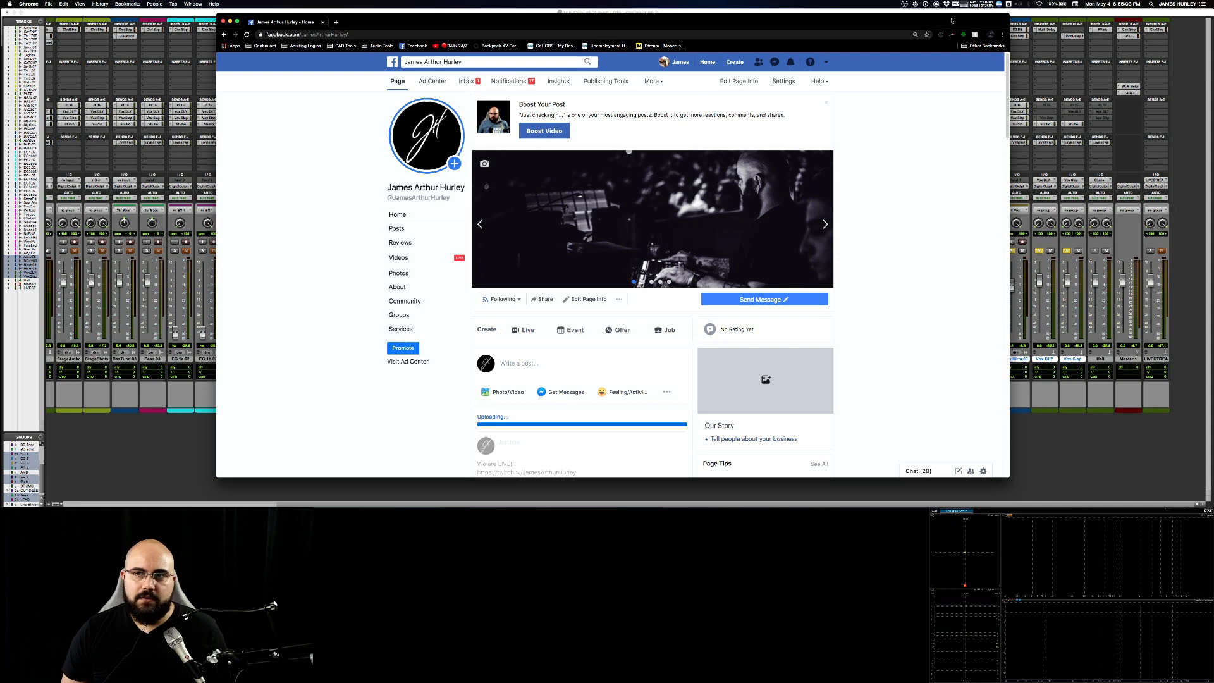
- Quit Google Chrome to return to the Pro Tools mixer
{"action": "left_click", "coordinate": [28, 4]}
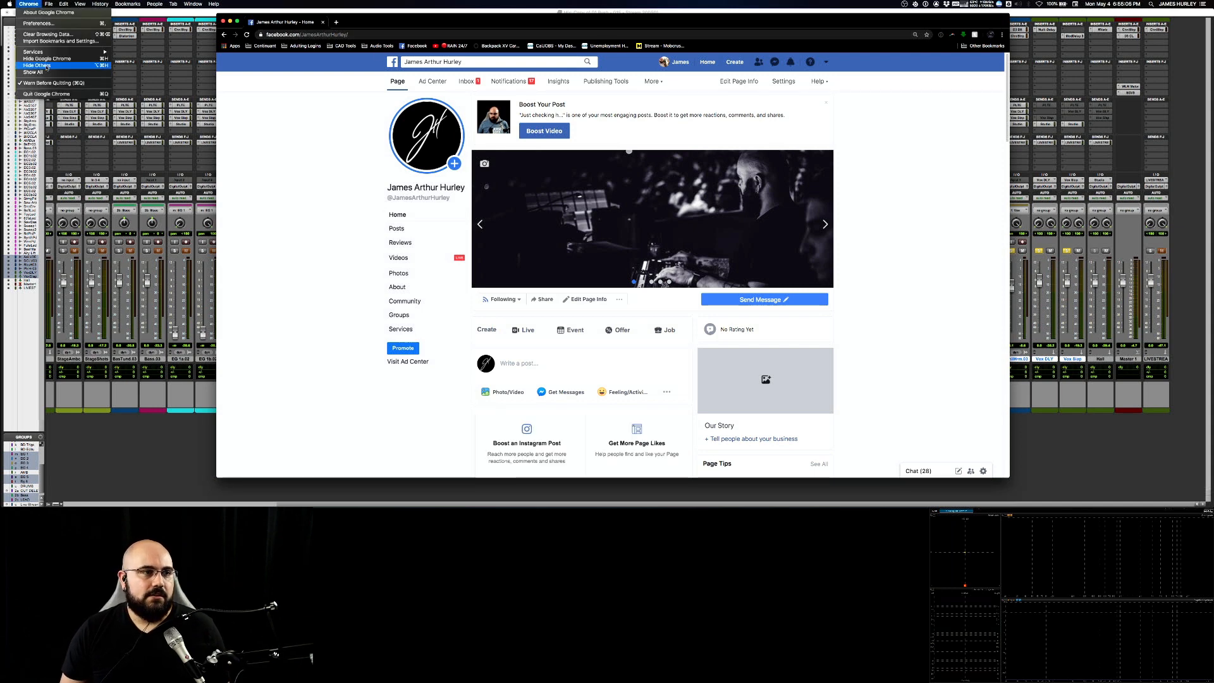
{"action": "left_click", "coordinate": [55, 94]}
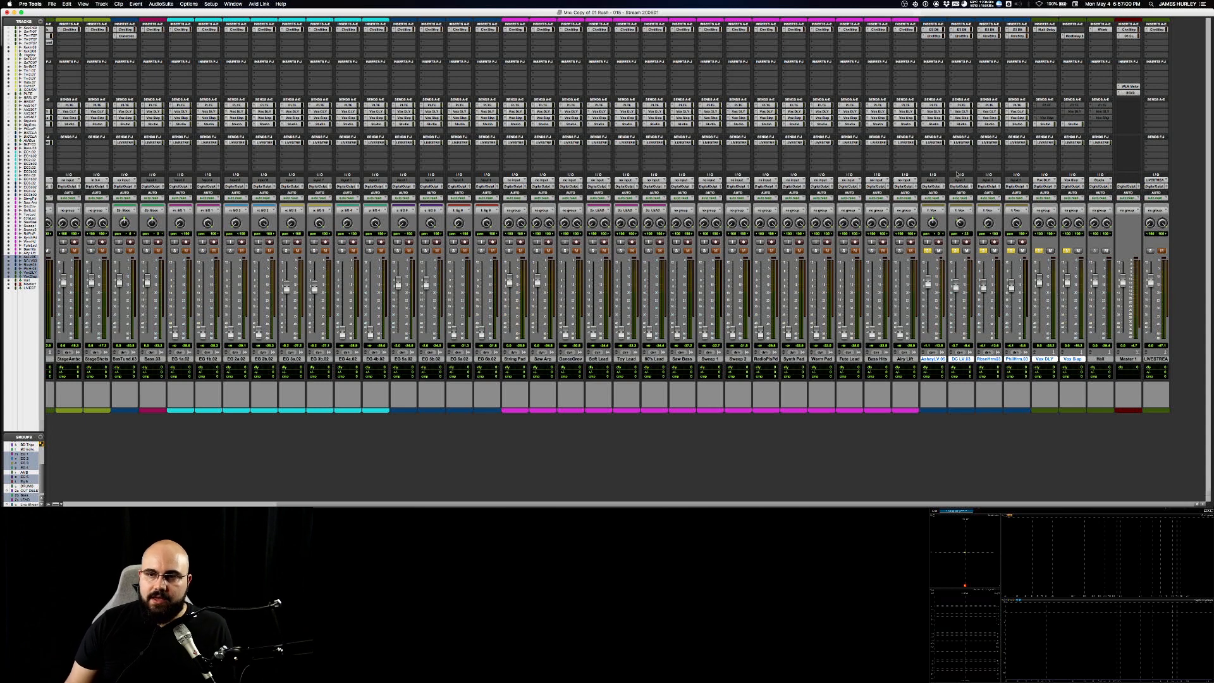
- Open the lead vocal's Vox Slap send window and inspect the Mod Delay plug-in inserted on the Vox Slap track
{"action": "left_click", "coordinate": [939, 124]}
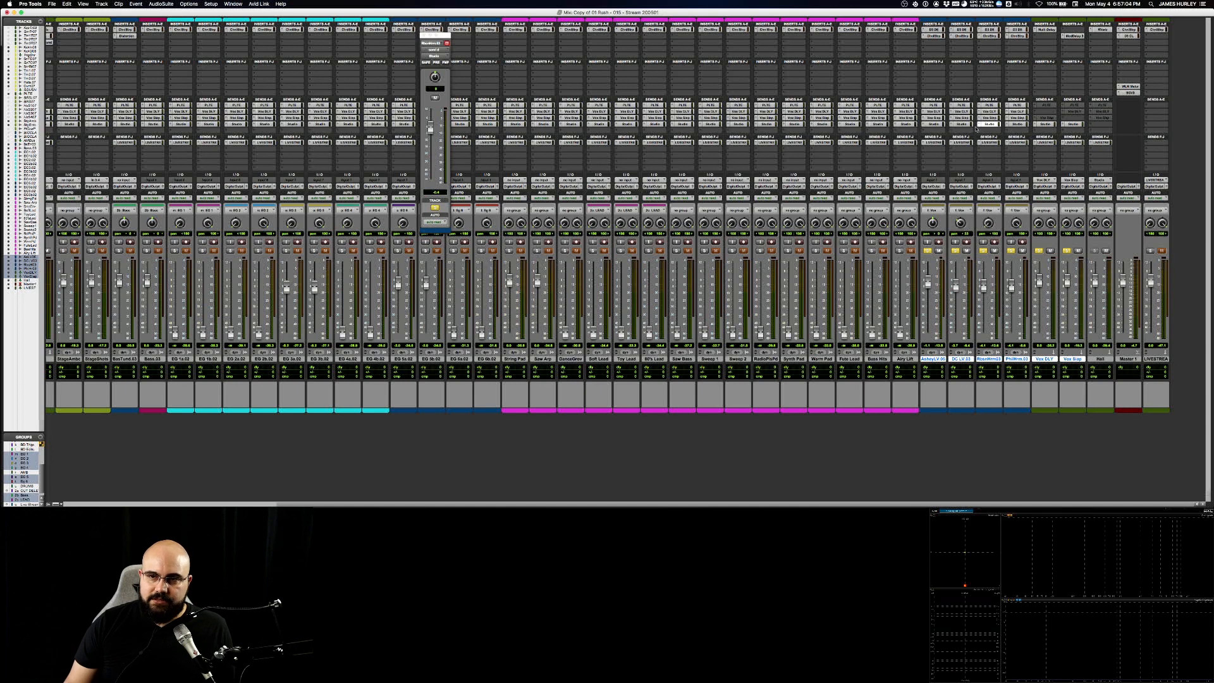
{"action": "left_click", "coordinate": [934, 124]}
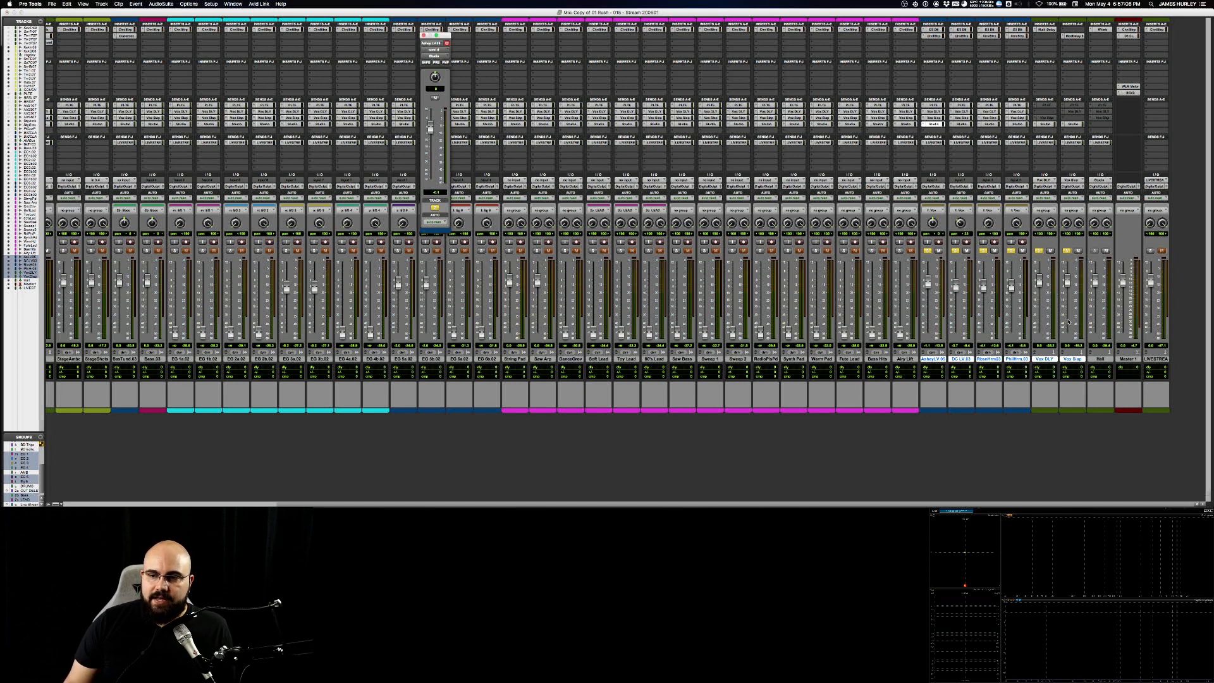
{"action": "left_click", "coordinate": [1073, 36]}
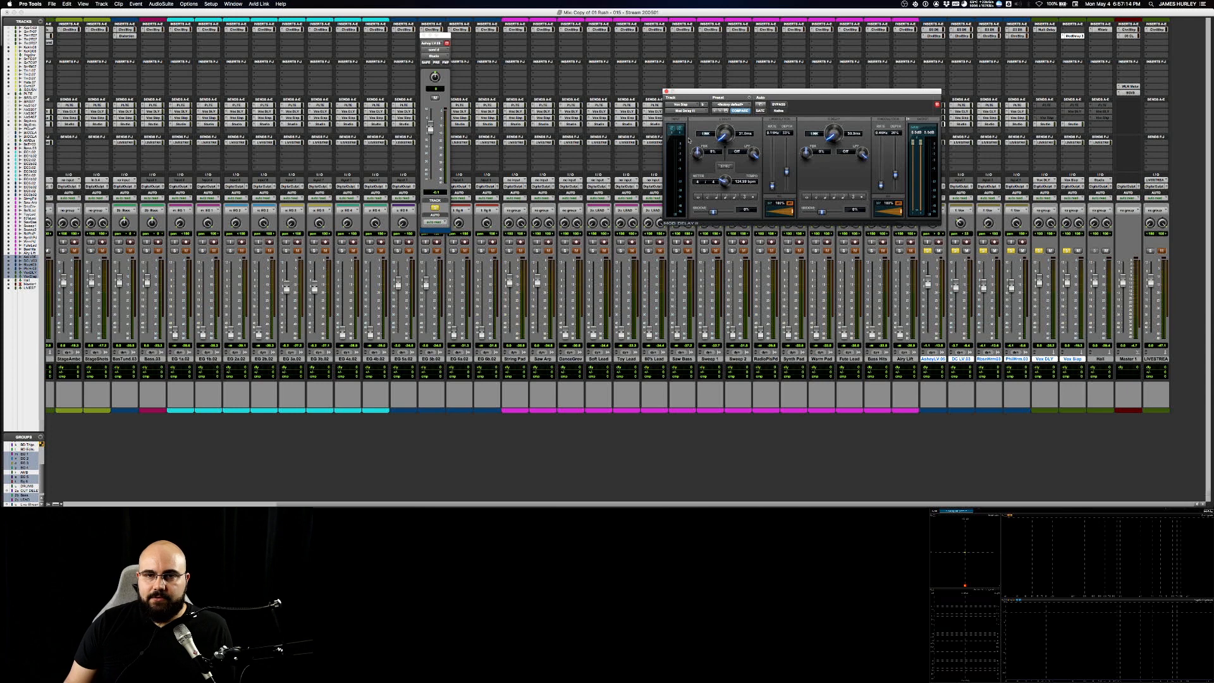
{"action": "left_click", "coordinate": [665, 91]}
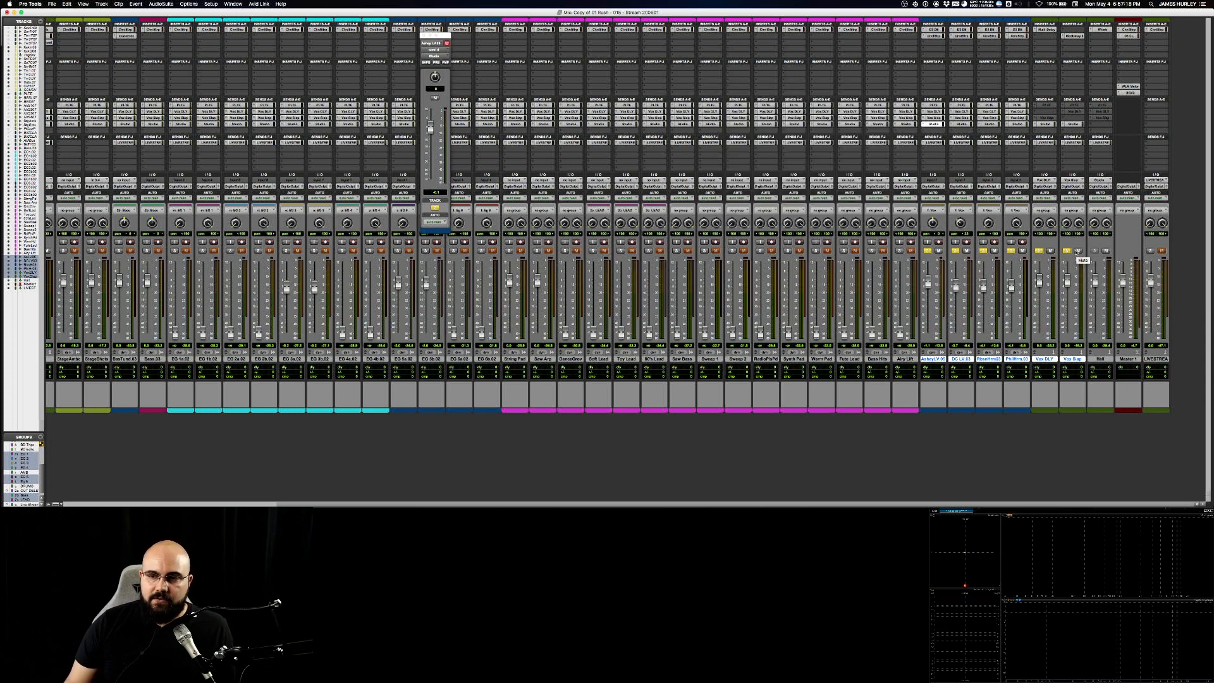
- Mute the Vox Slap track and clear the solos on the four vocal tracks, Vox DLY and Vox Slap
{"action": "left_click", "coordinate": [1077, 251]}
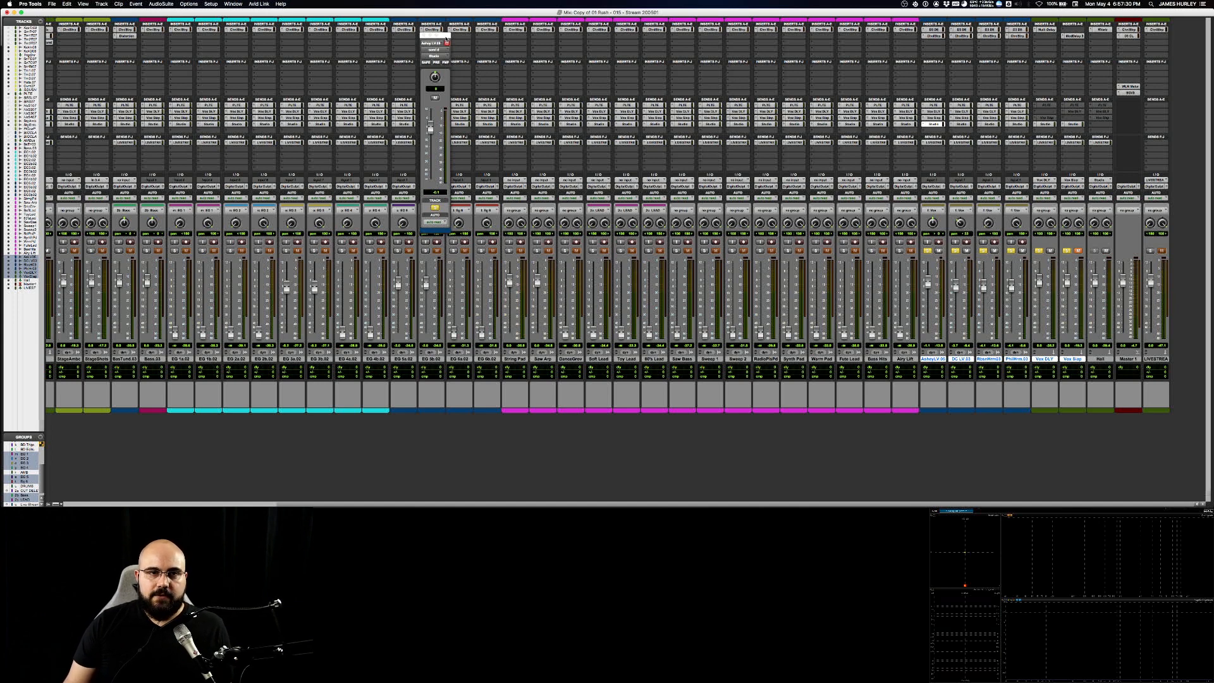
{"action": "left_click_drag", "start_coordinate": [447, 40], "coordinate": [600, 61]}
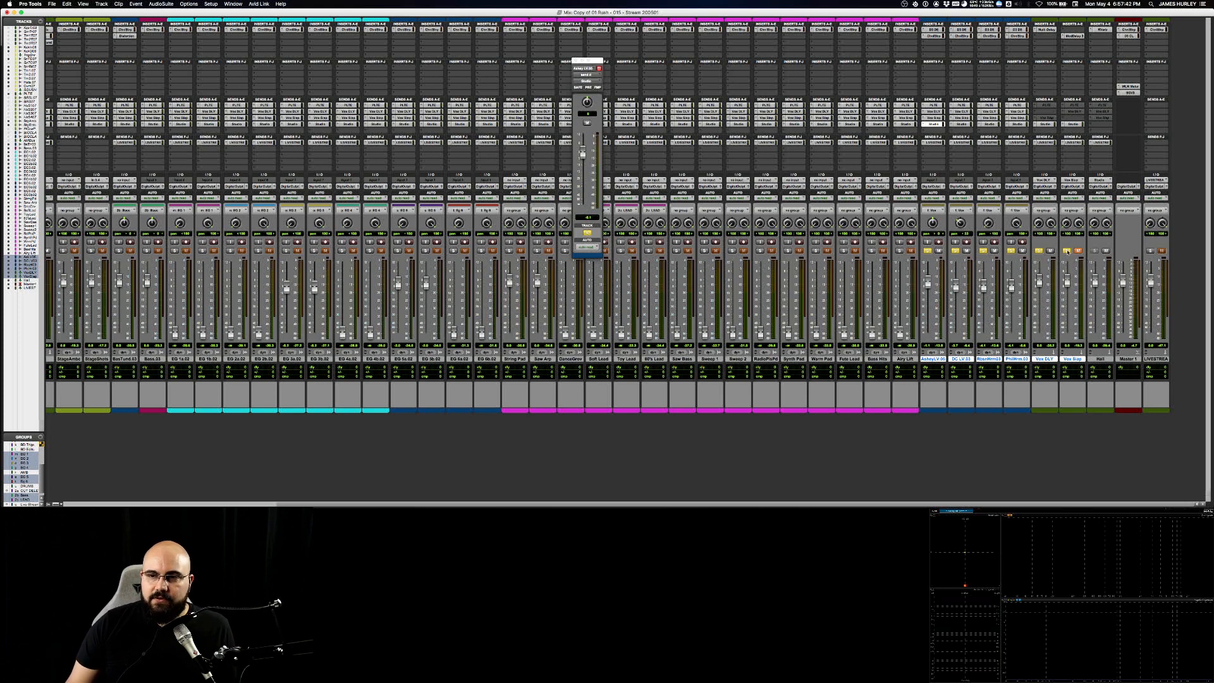
{"action": "left_click", "coordinate": [1011, 251]}
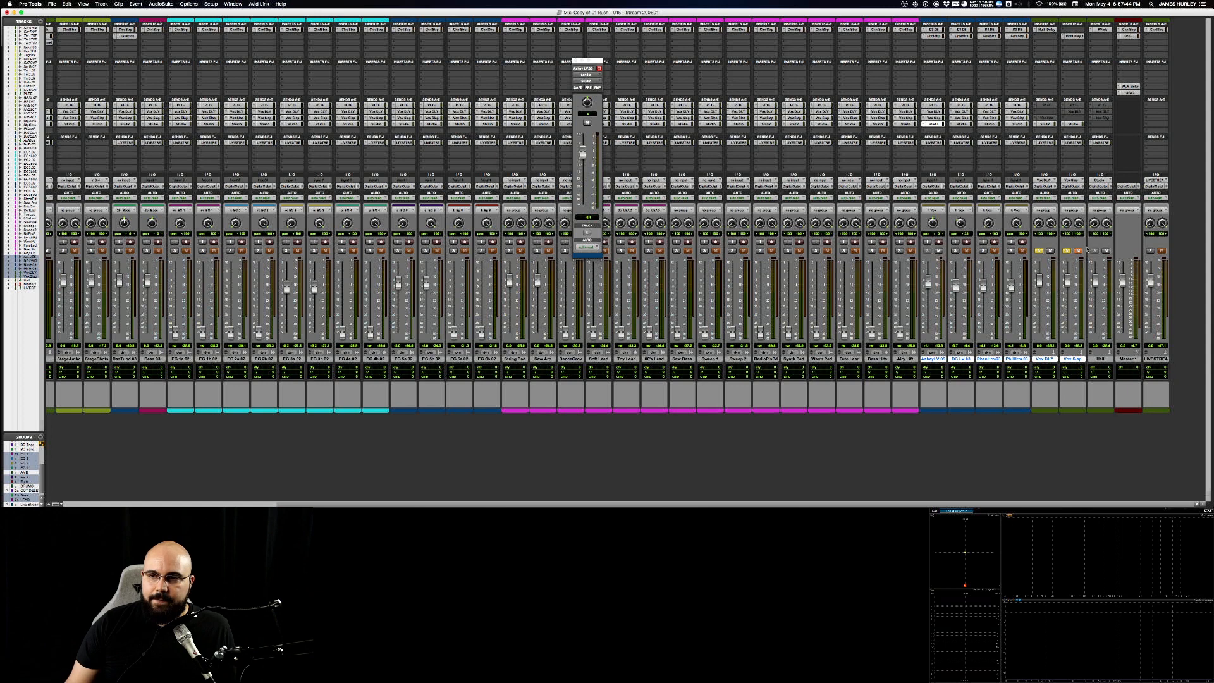
{"action": "left_click", "coordinate": [1038, 251]}
{"action": "left_click", "coordinate": [1067, 251]}
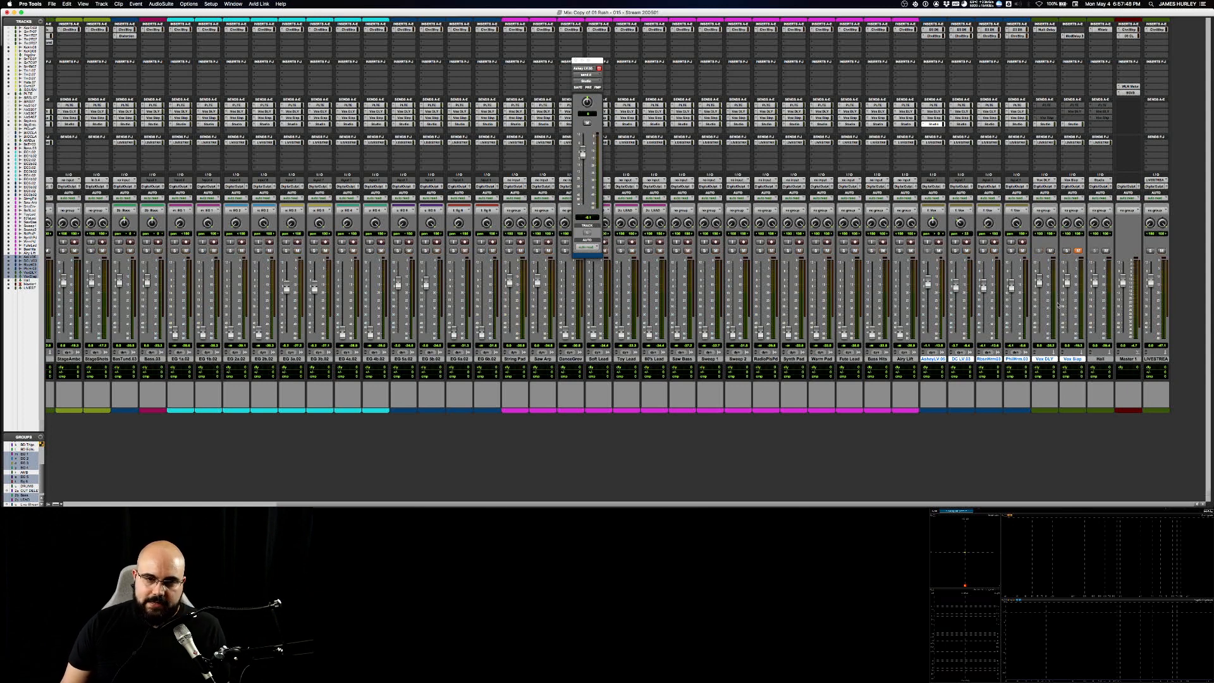
- Mute the three vocal tracks beside the lead vocal and play the full mix
{"action": "left_click", "coordinate": [1022, 251]}
{"action": "left_click", "coordinate": [995, 251]}
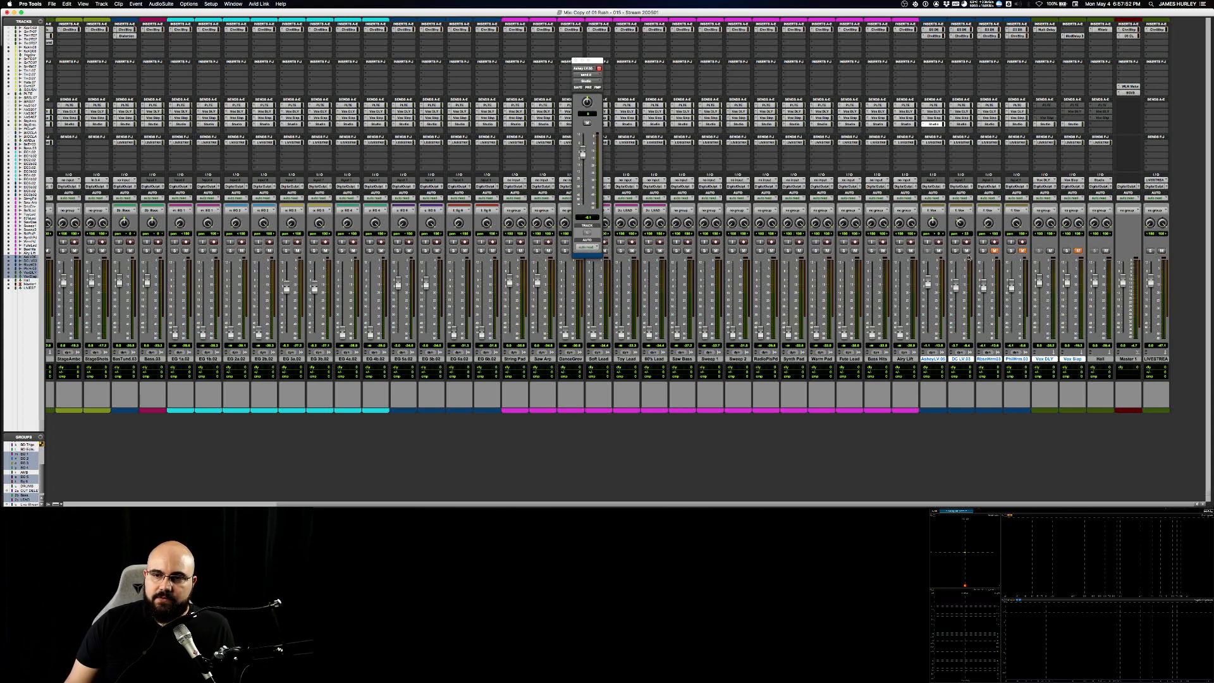
{"action": "left_click", "coordinate": [966, 251]}
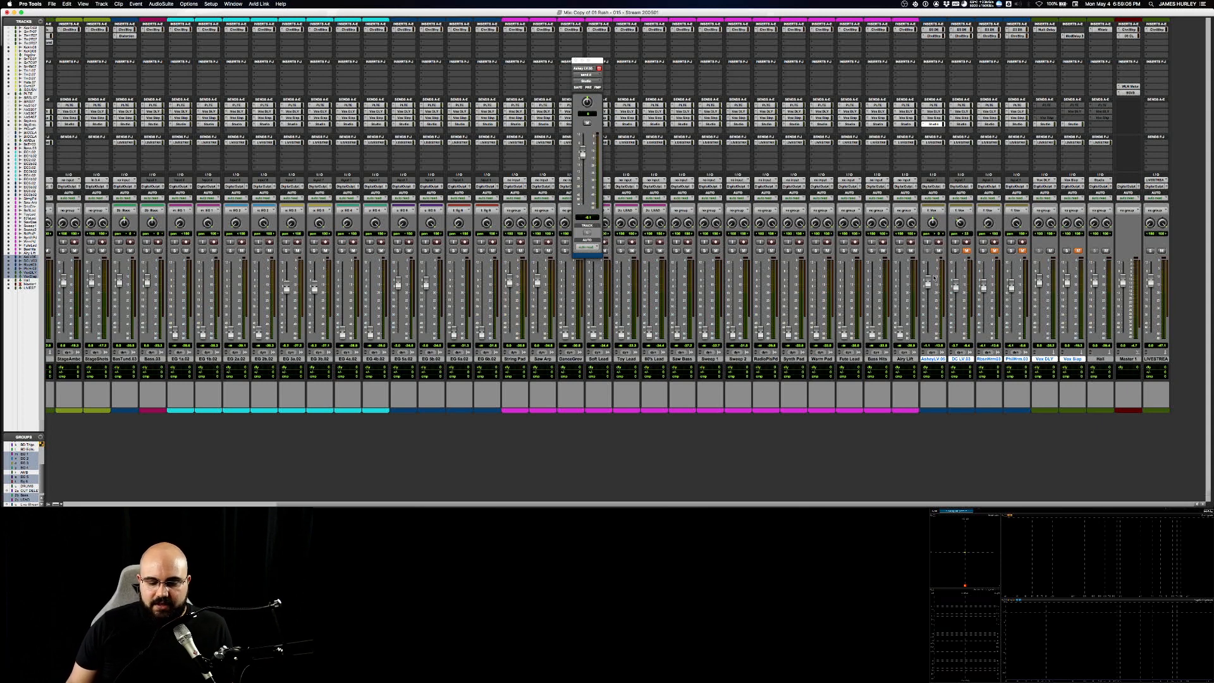
{"action": "key", "text": "space"}
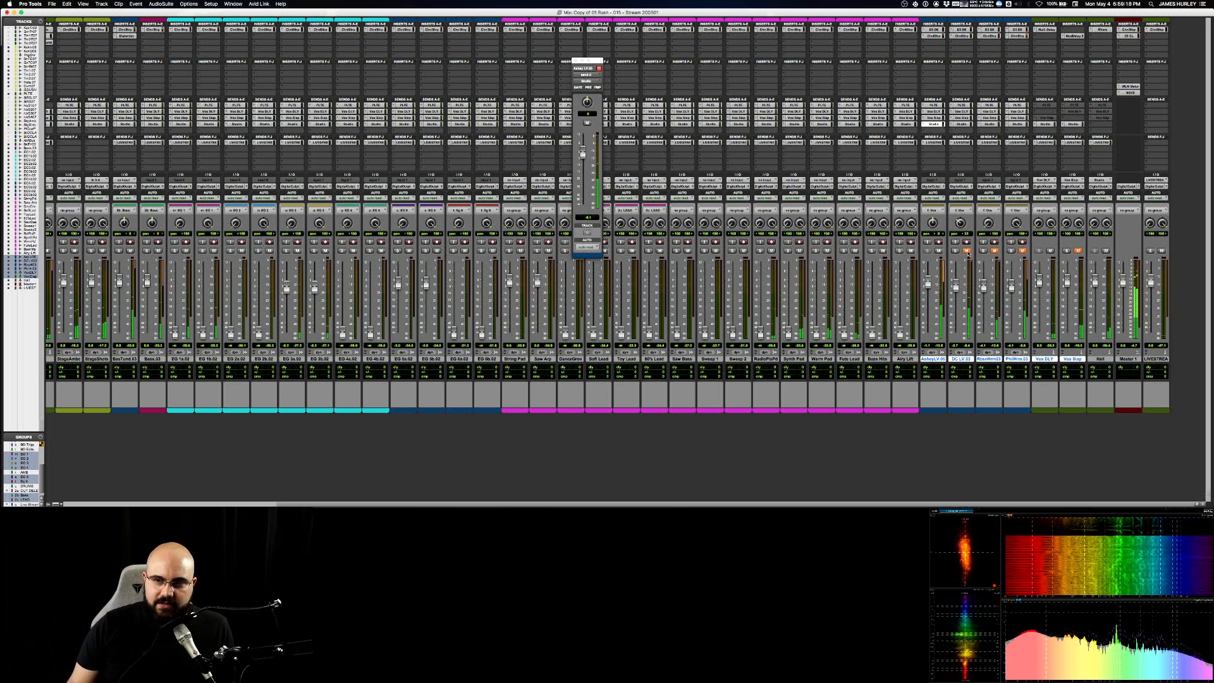
- Unmute the three supporting vocals and Vox Slap, and solo the four vocals together with their delay and slap returns
{"action": "left_click", "coordinate": [966, 251]}
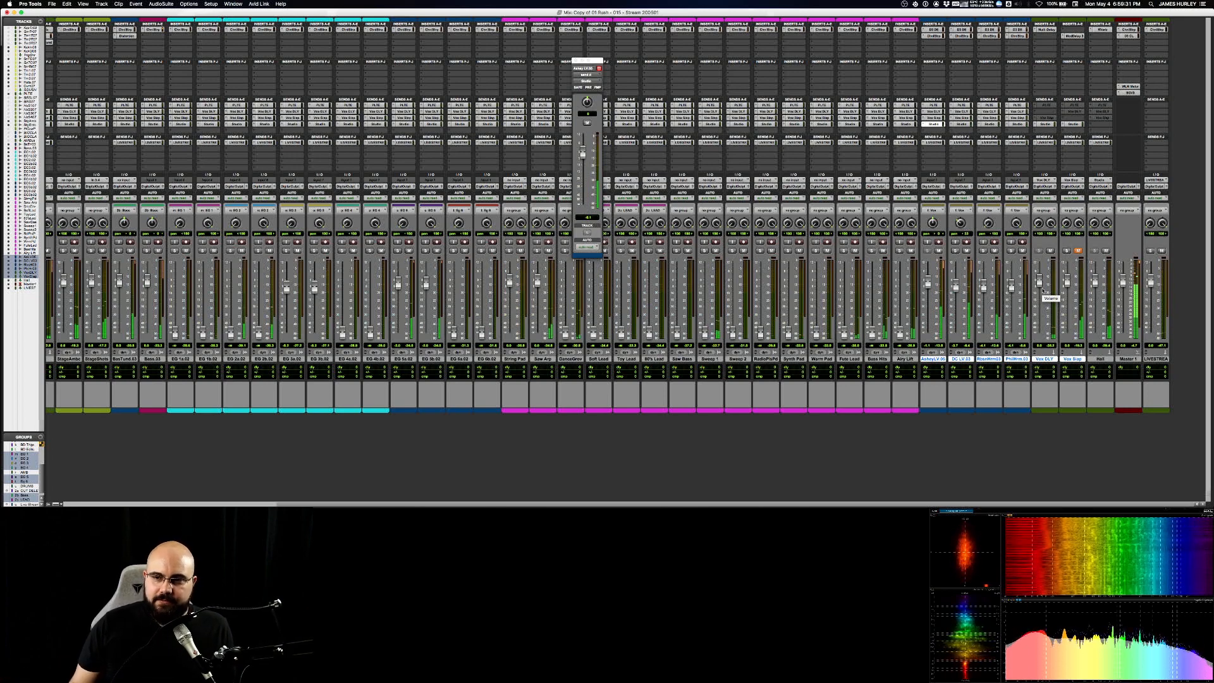
{"action": "left_click", "coordinate": [1078, 251]}
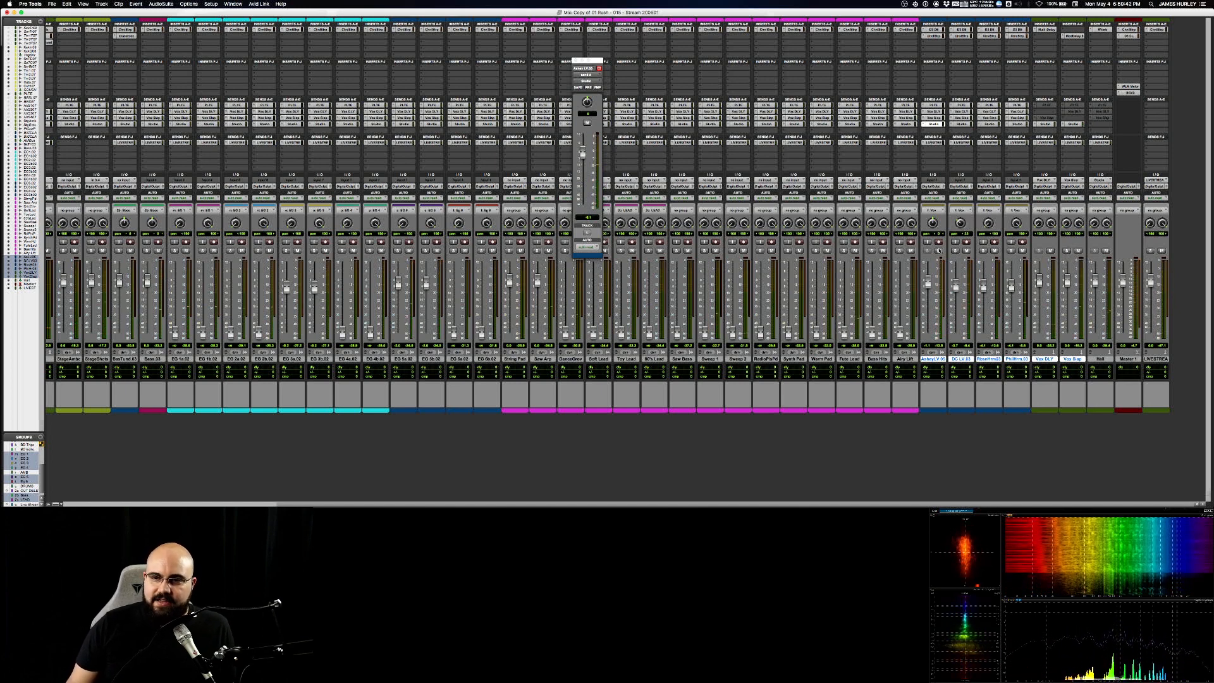
{"action": "left_click", "coordinate": [1010, 251]}
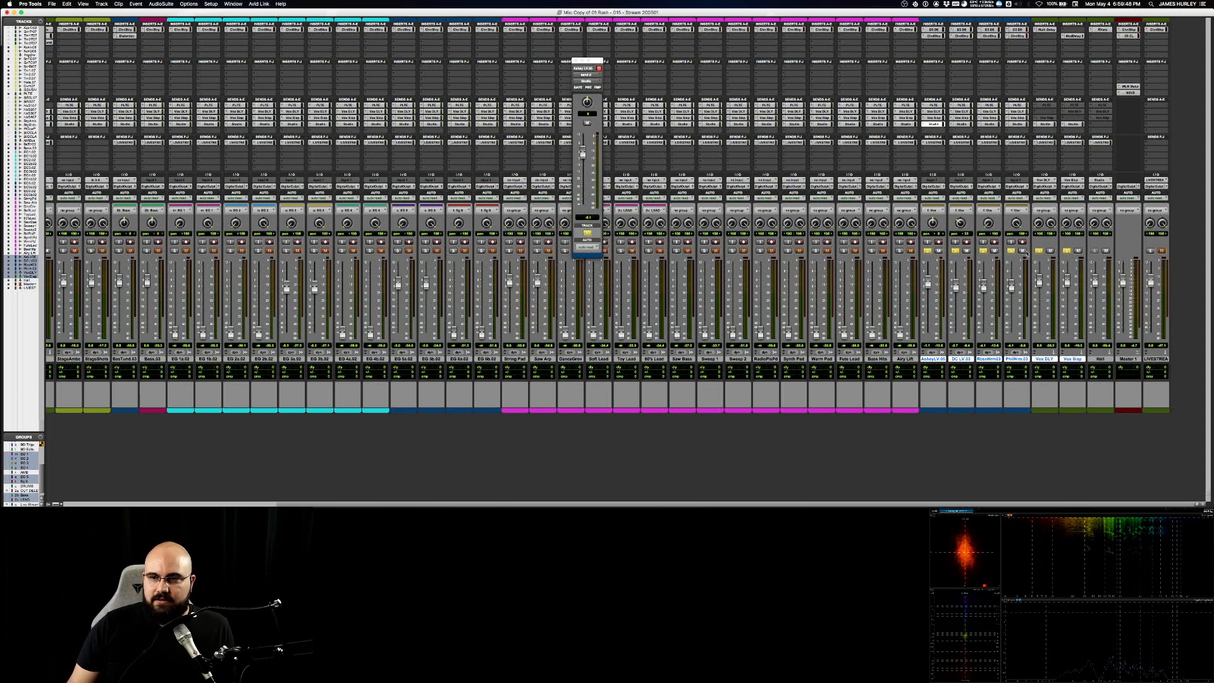
- Compare the soloed vocals by muting and unmuting the three supporting vocals and Vox Slap during playback, and close the send window
{"action": "left_click", "coordinate": [967, 251]}
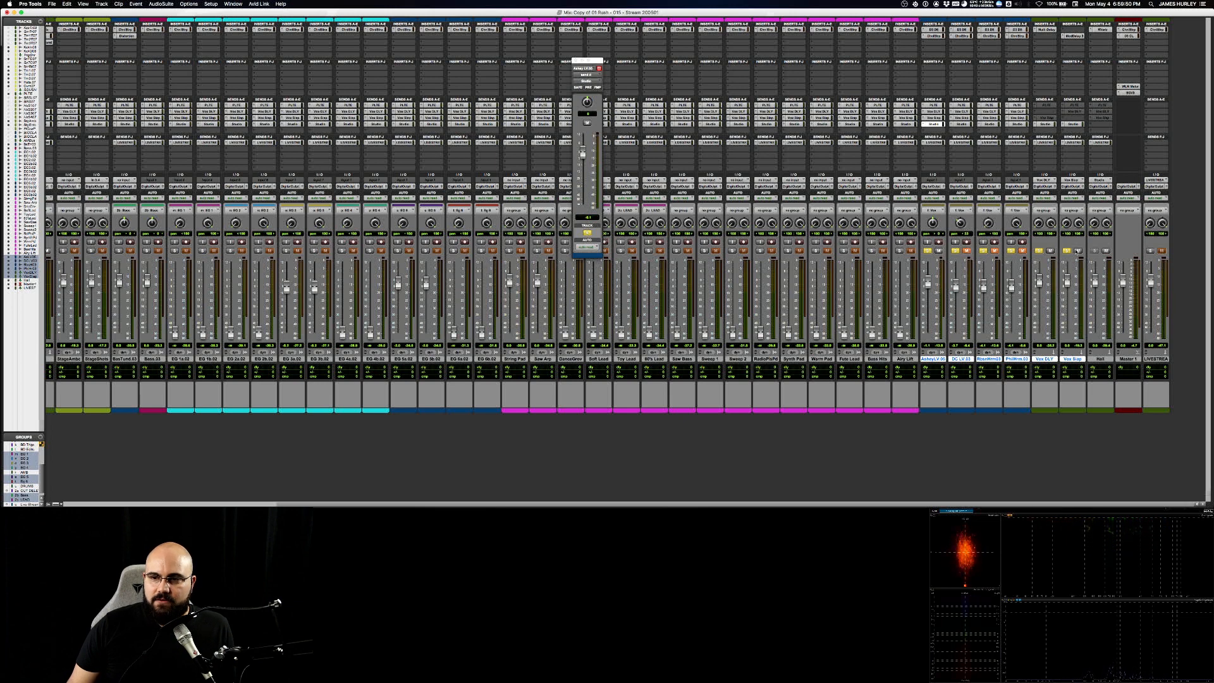
{"action": "left_click", "coordinate": [1078, 251]}
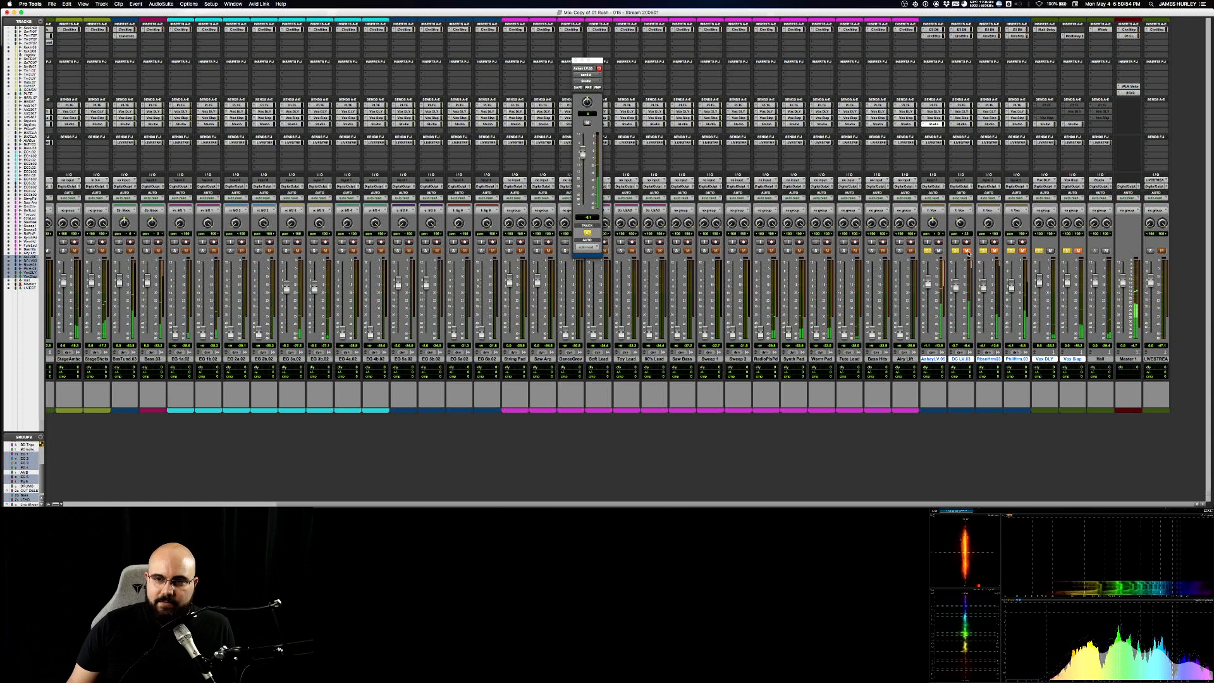
{"action": "left_click", "coordinate": [967, 251]}
{"action": "left_click", "coordinate": [995, 251]}
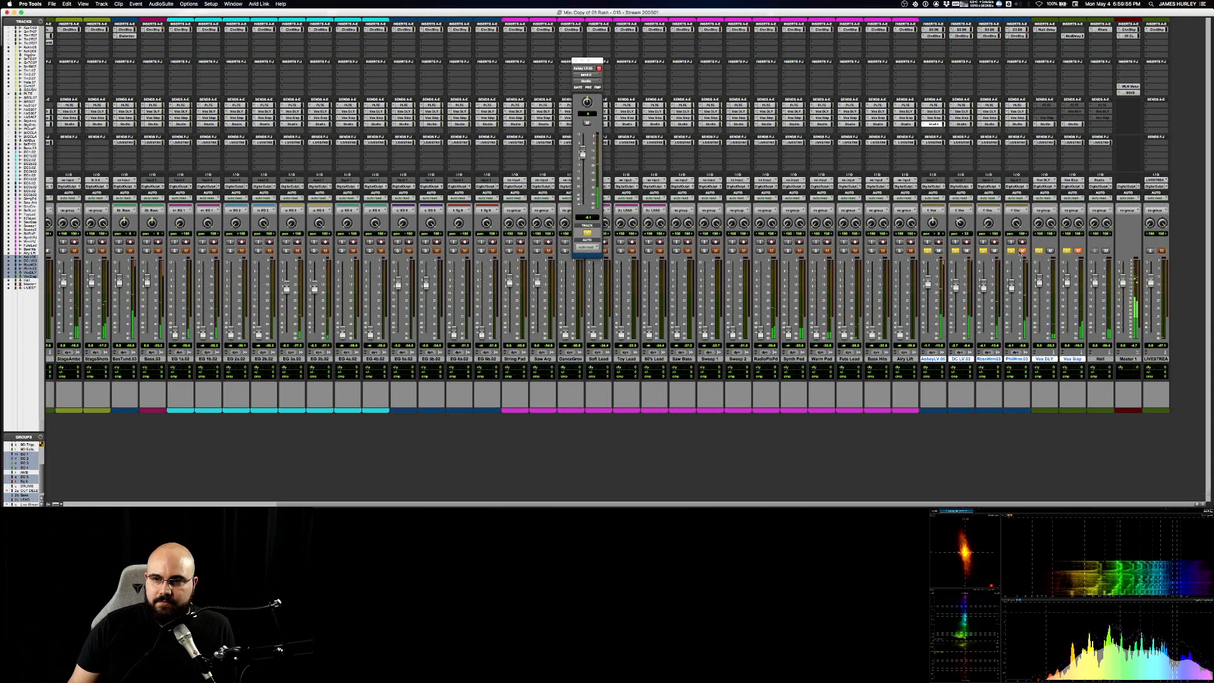
{"action": "left_click", "coordinate": [1023, 251]}
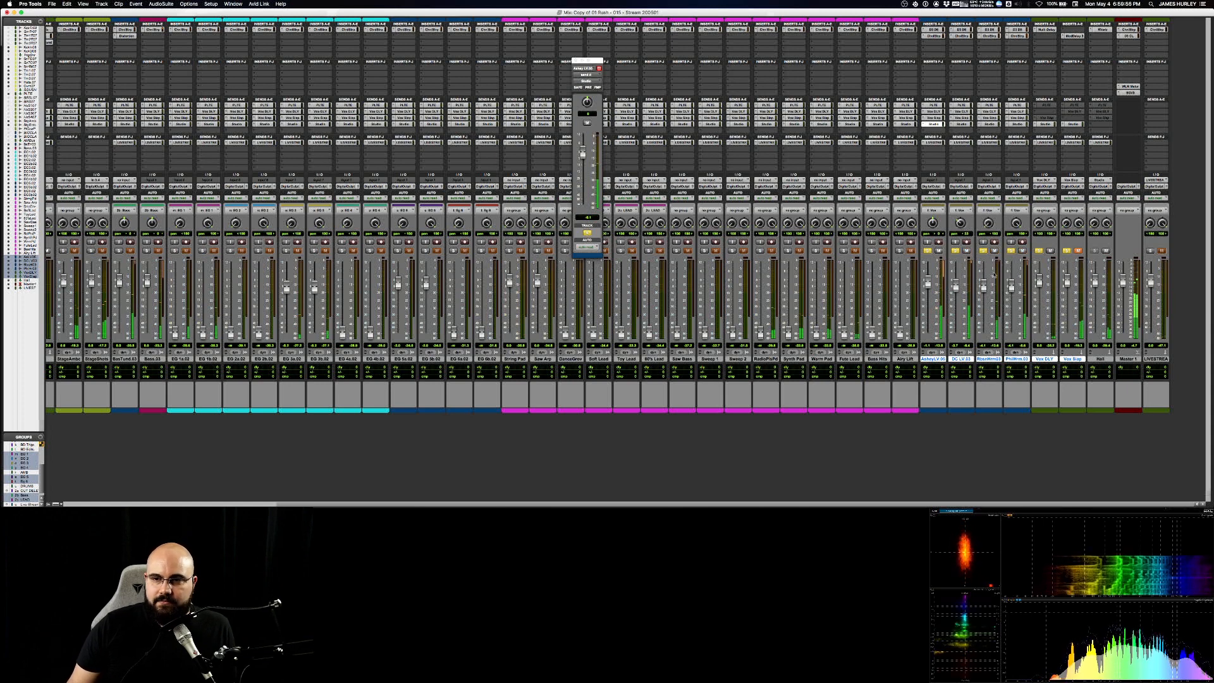
{"action": "left_click", "coordinate": [1079, 251]}
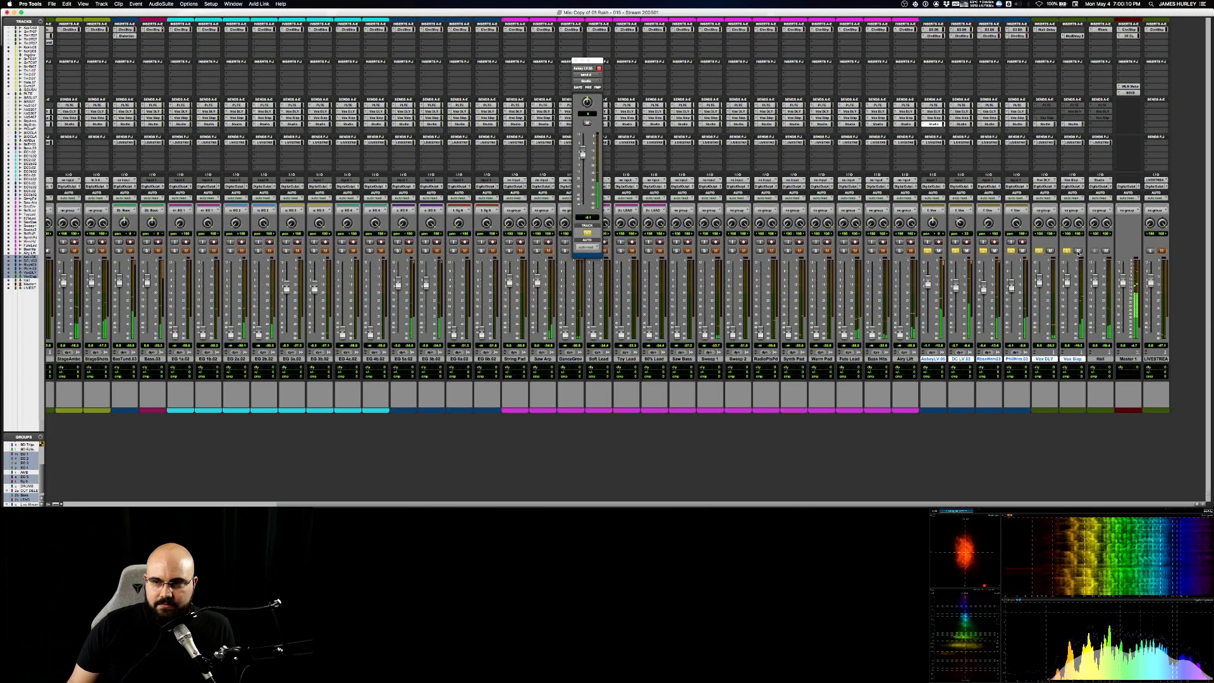
{"action": "left_click", "coordinate": [1078, 251]}
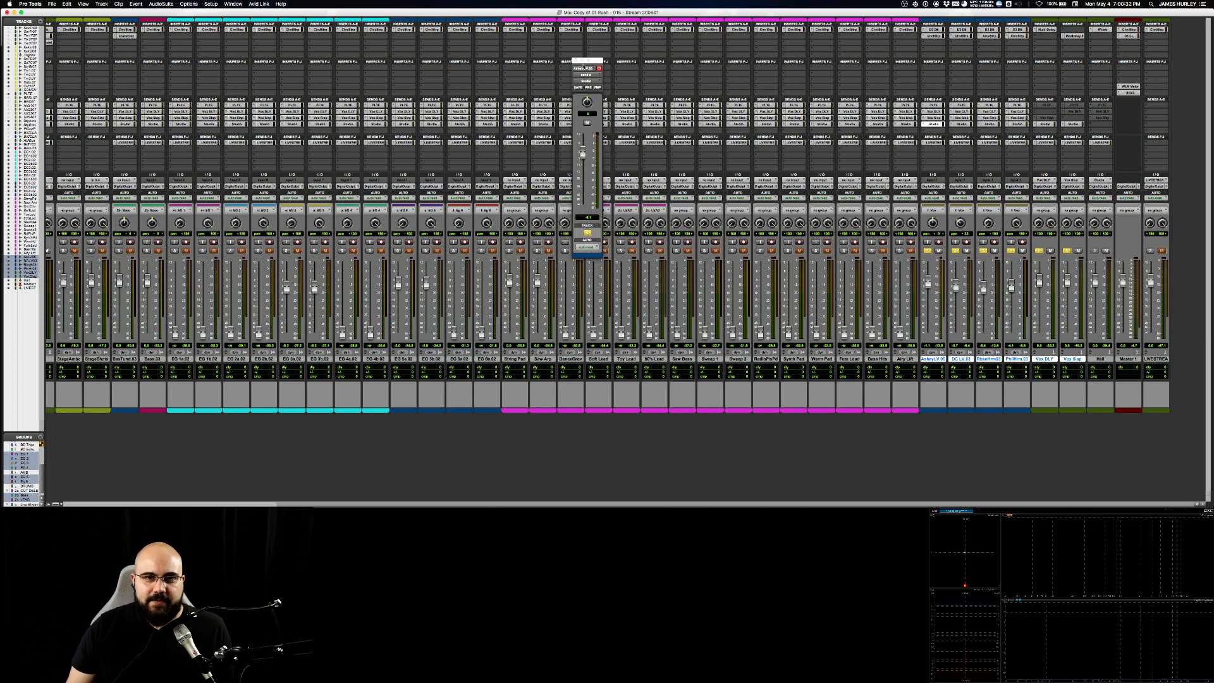
{"action": "left_click_drag", "start_coordinate": [598, 62], "coordinate": [693, 48]}
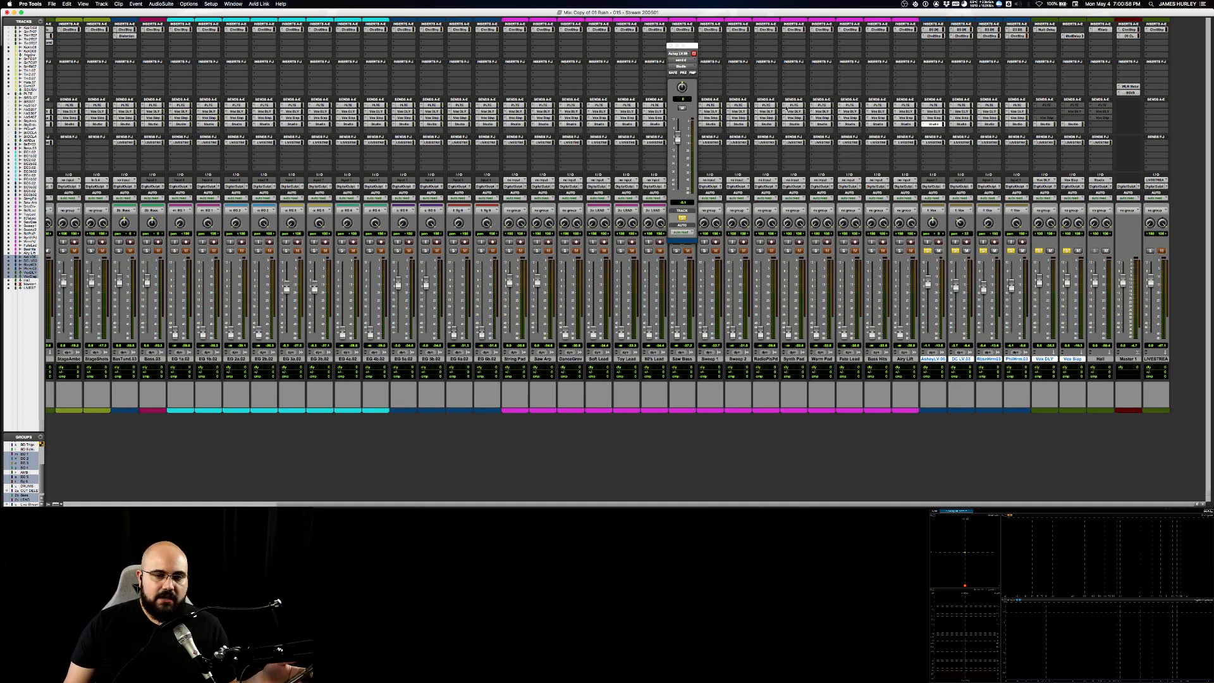
{"action": "left_click", "coordinate": [670, 47]}
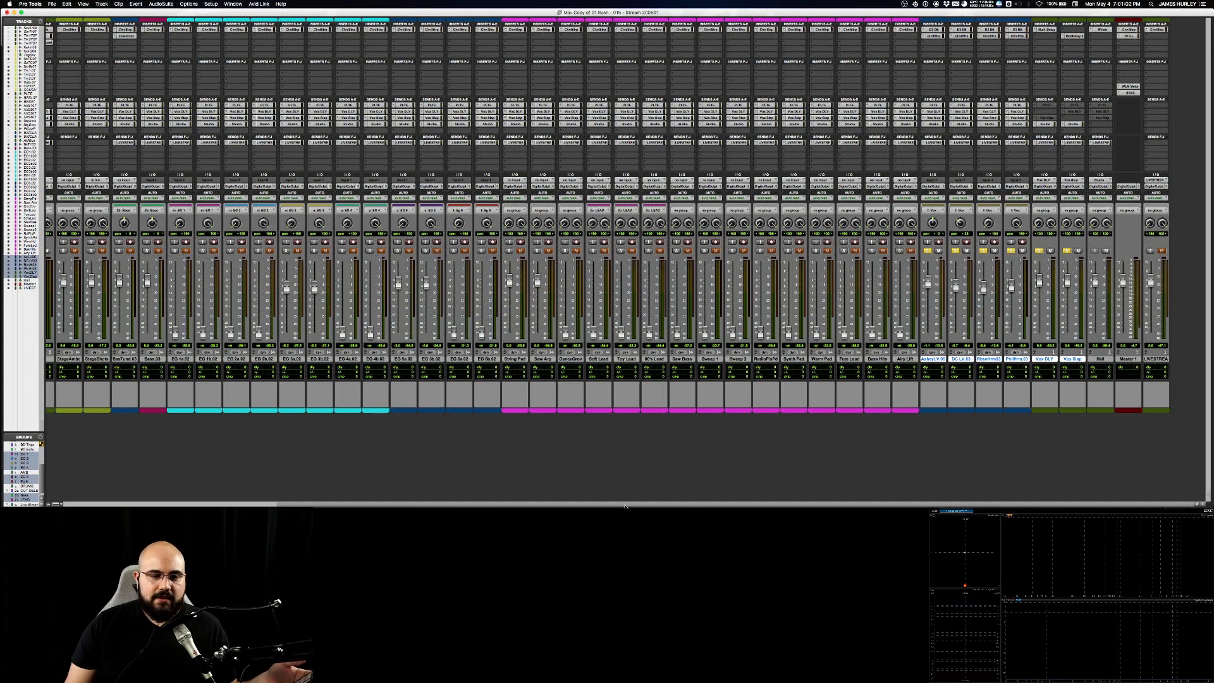
{"action": "left_click_drag", "start_coordinate": [622, 505], "coordinate": [402, 494]}
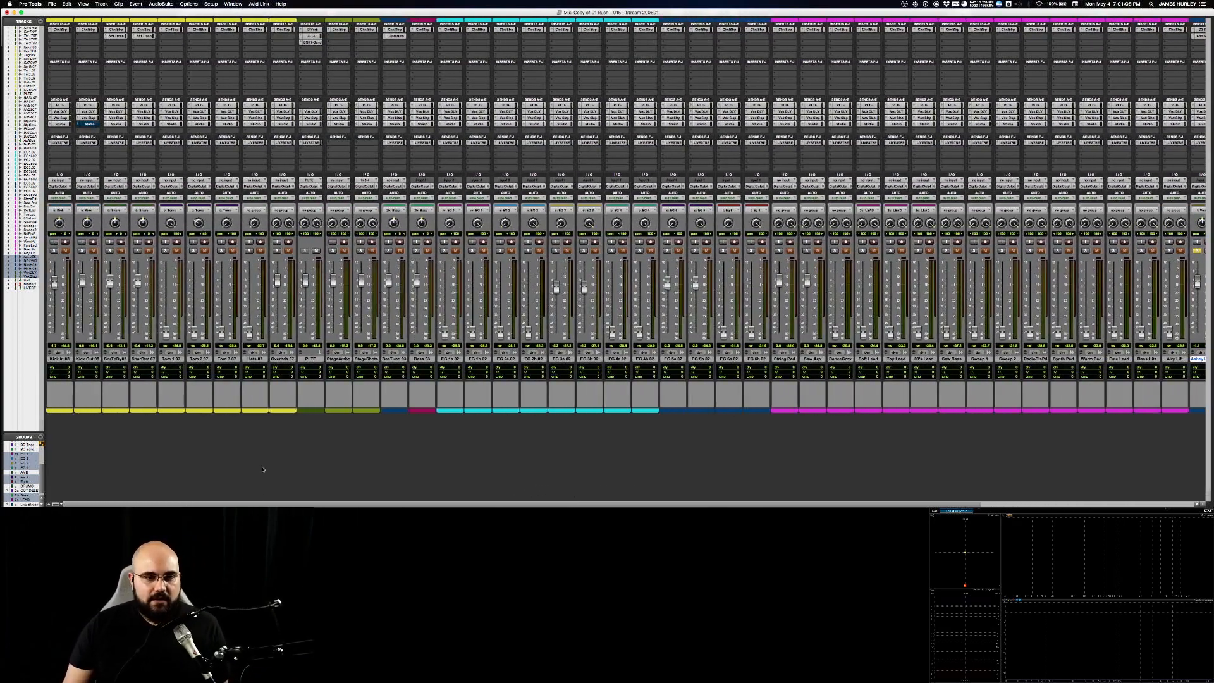
{"action": "left_click", "coordinate": [292, 358]}
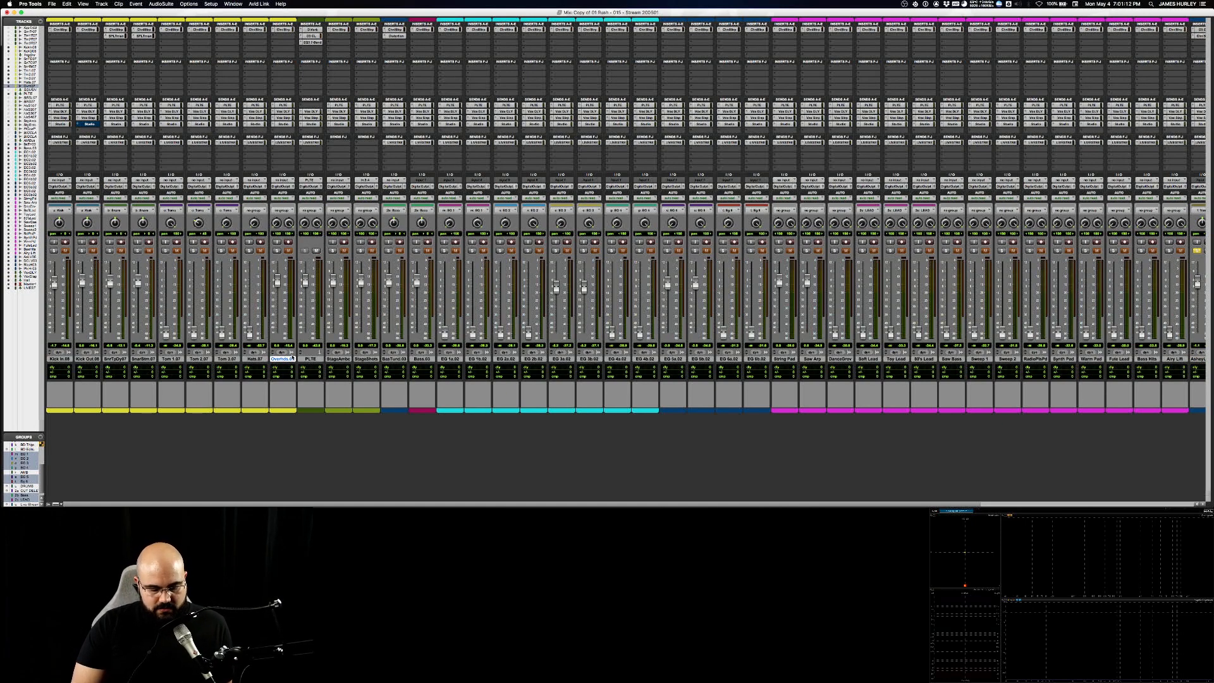
{"action": "key", "text": "super+shift+n"}
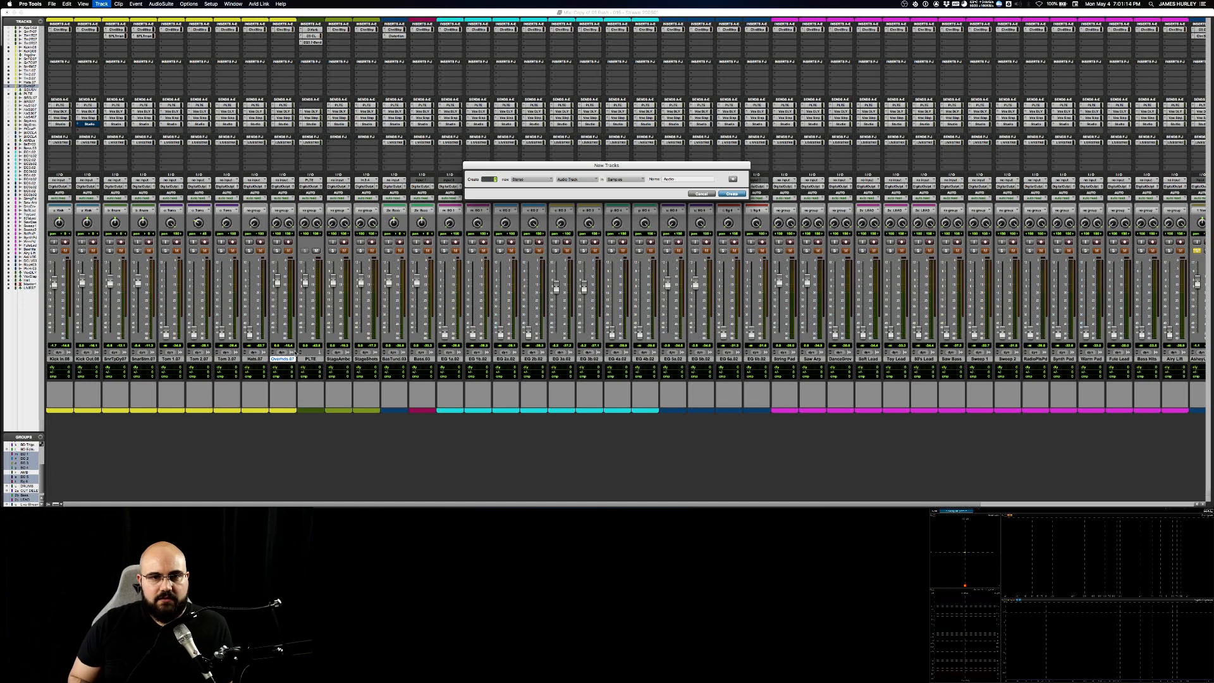
{"action": "key", "text": "super+Down"}
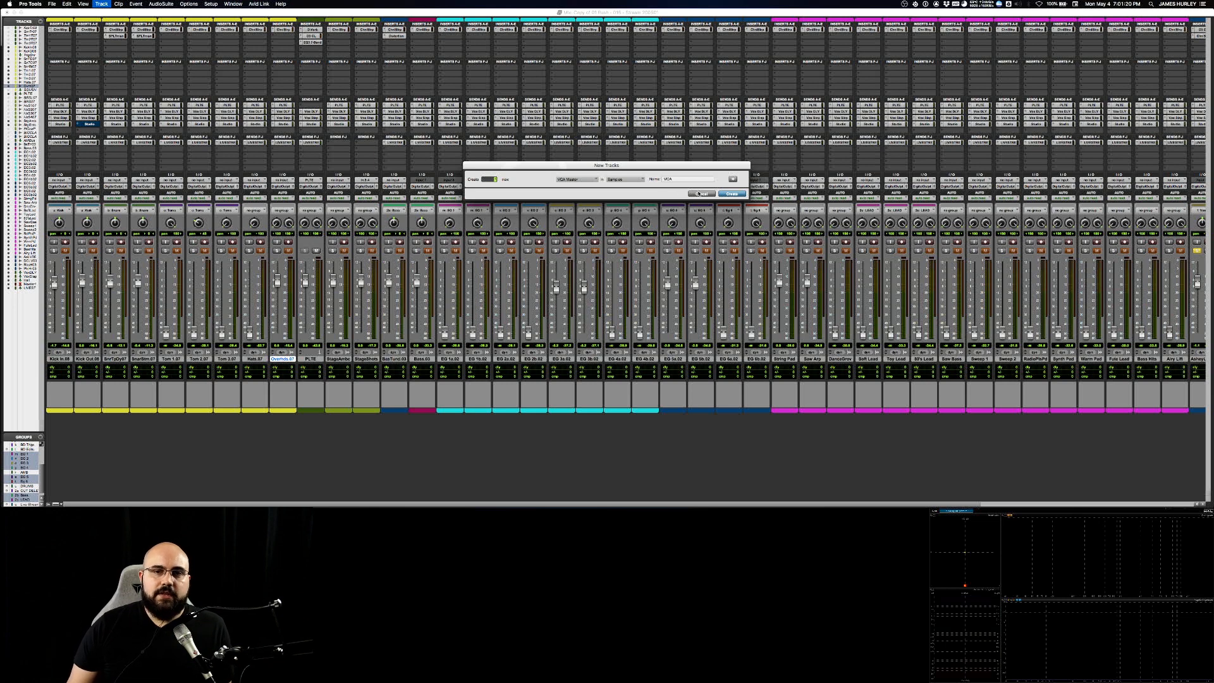
{"action": "left_click", "coordinate": [691, 194]}
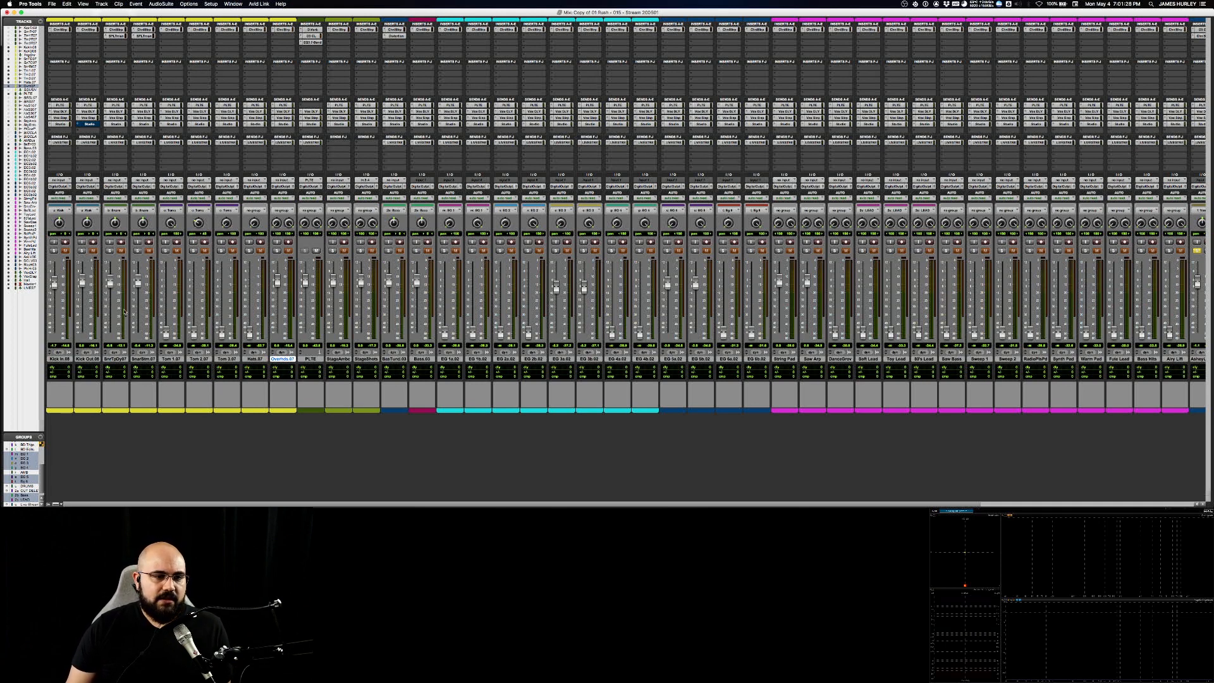
- Go through the plate and the two stage tracks beside the drums, selecting them to review how the tracks are grouped
{"action": "left_click", "coordinate": [306, 359]}
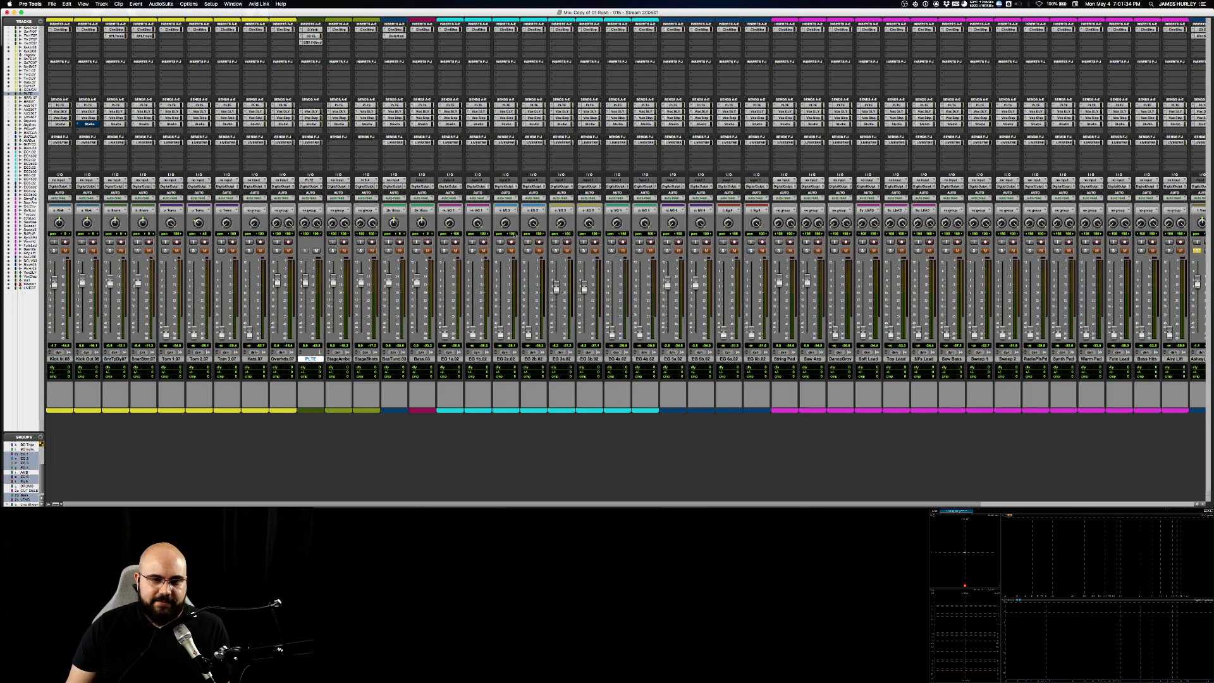
{"action": "left_click", "coordinate": [339, 359]}
{"action": "left_click", "coordinate": [366, 359]}
{"action": "left_click", "coordinate": [347, 360]}
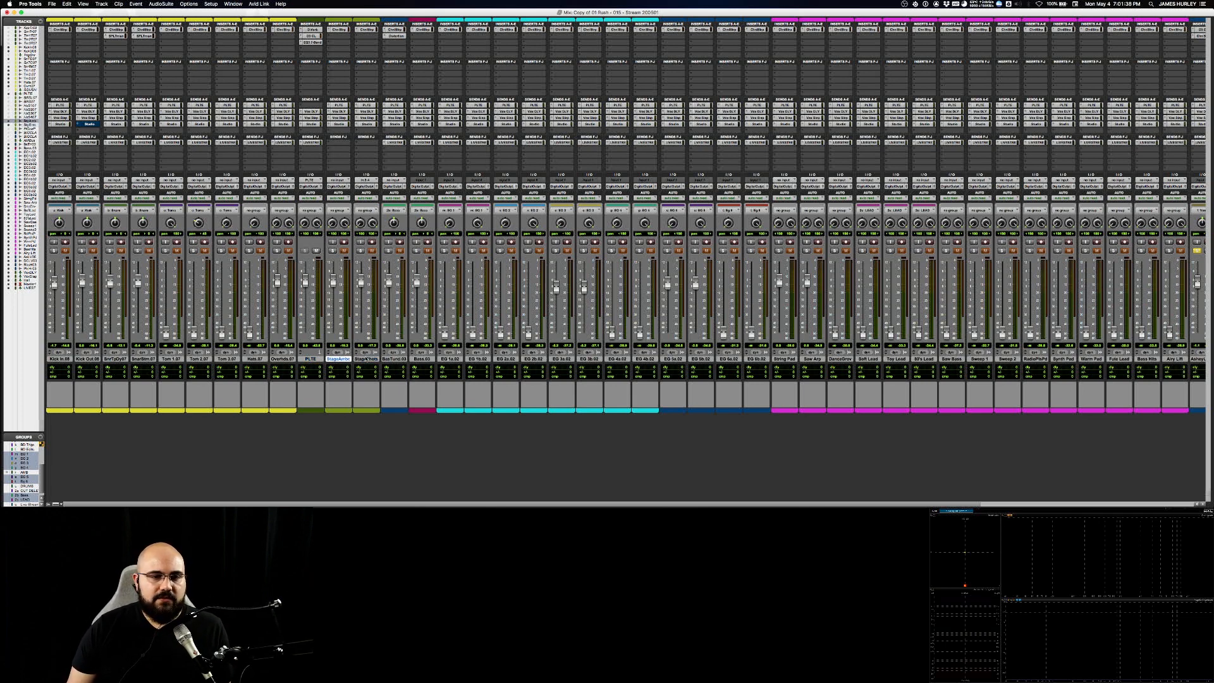
{"action": "left_click", "coordinate": [360, 359]}
{"action": "left_click", "coordinate": [347, 359], "text": "shift"}
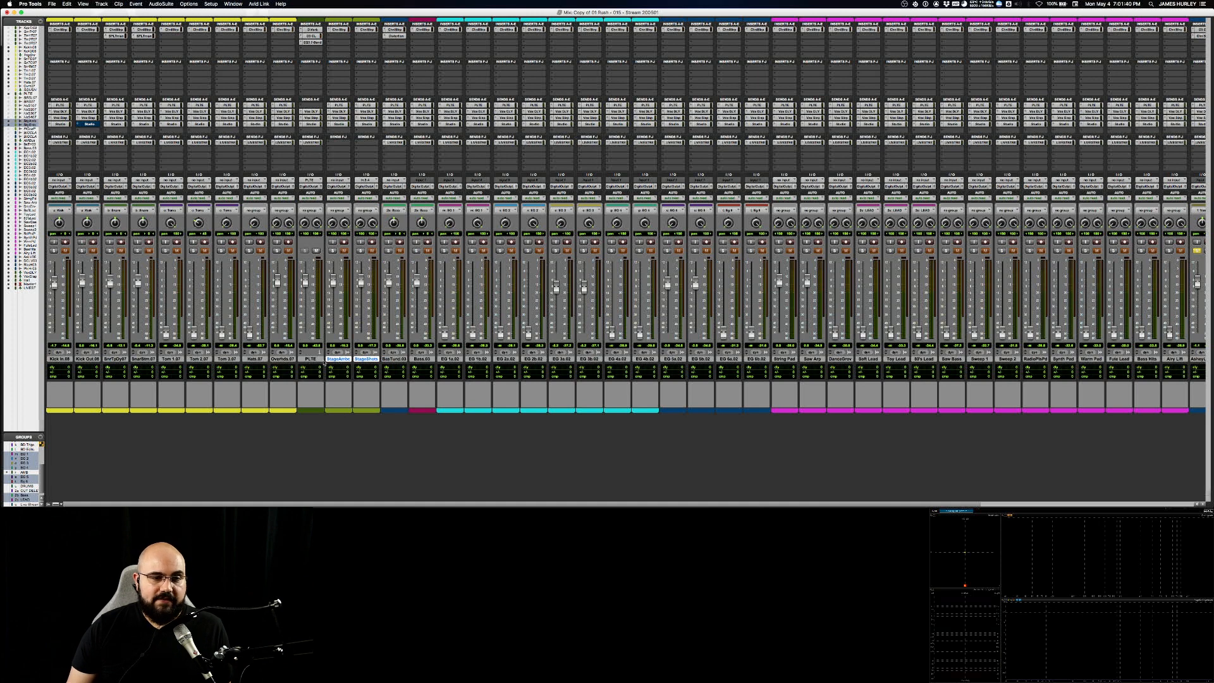
{"action": "left_click", "coordinate": [390, 359]}
{"action": "left_click", "coordinate": [313, 359]}
{"action": "left_click", "coordinate": [338, 359]}
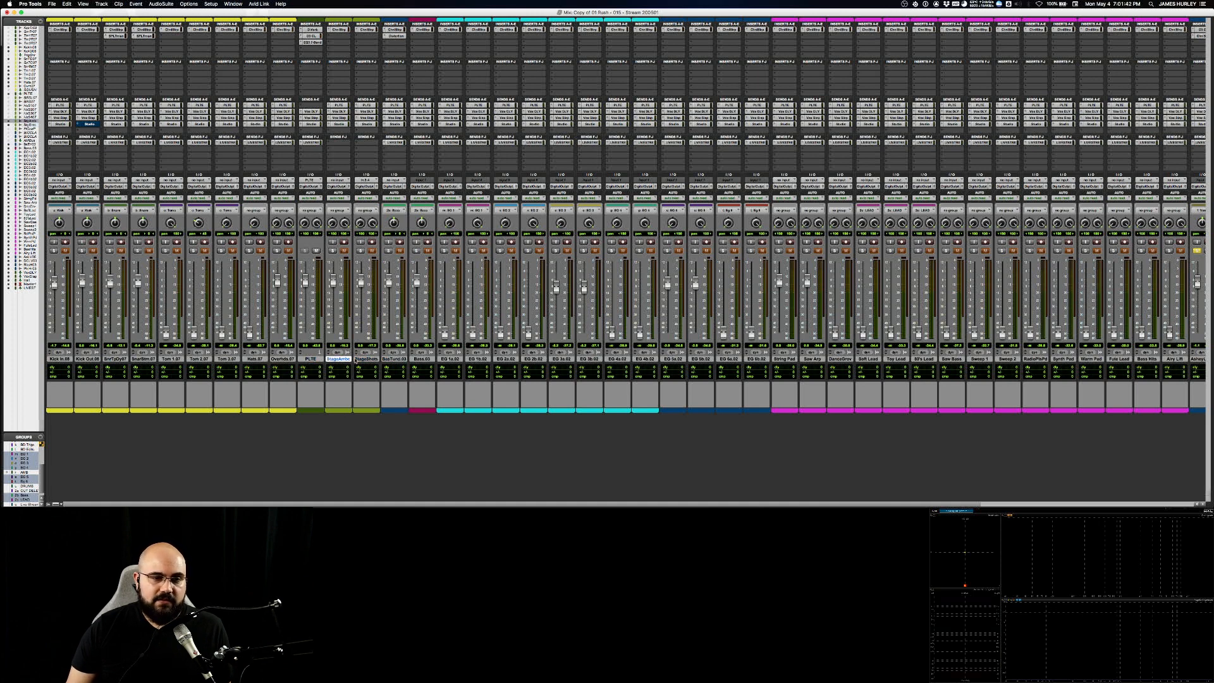
{"action": "left_click", "coordinate": [364, 359]}
{"action": "left_click", "coordinate": [336, 359]}
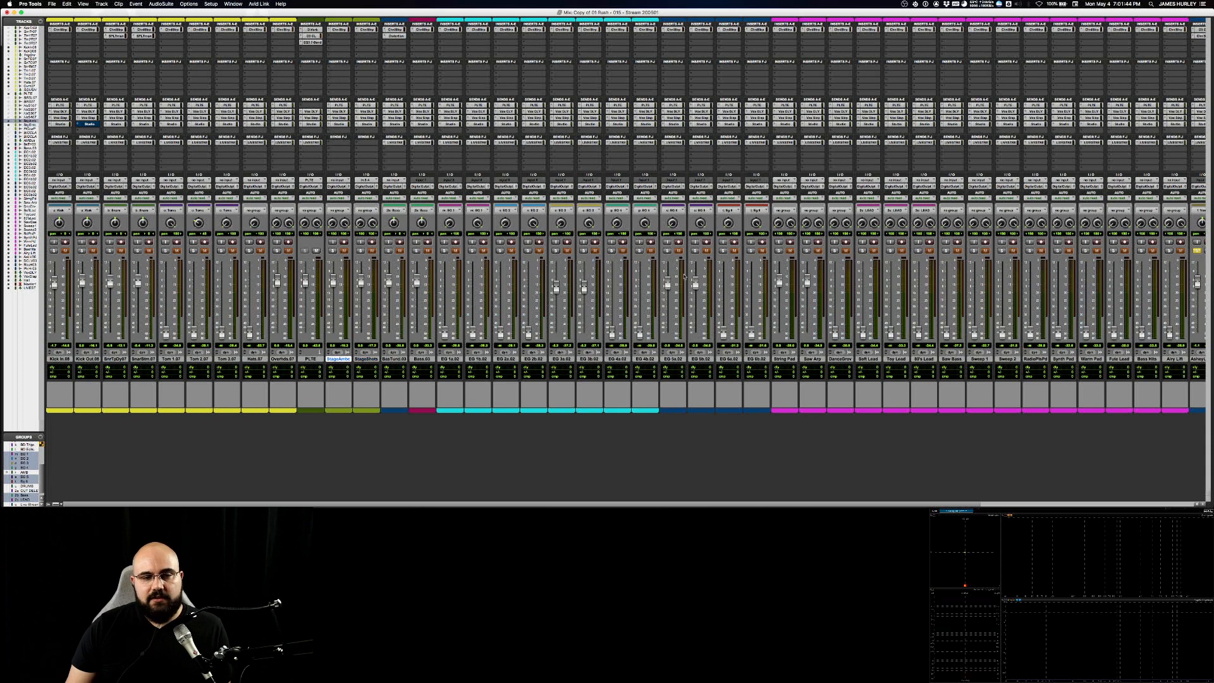
- Go through the two bass tracks and the full range of electric guitar tracks, selecting them to review their grouping
{"action": "left_click", "coordinate": [393, 359]}
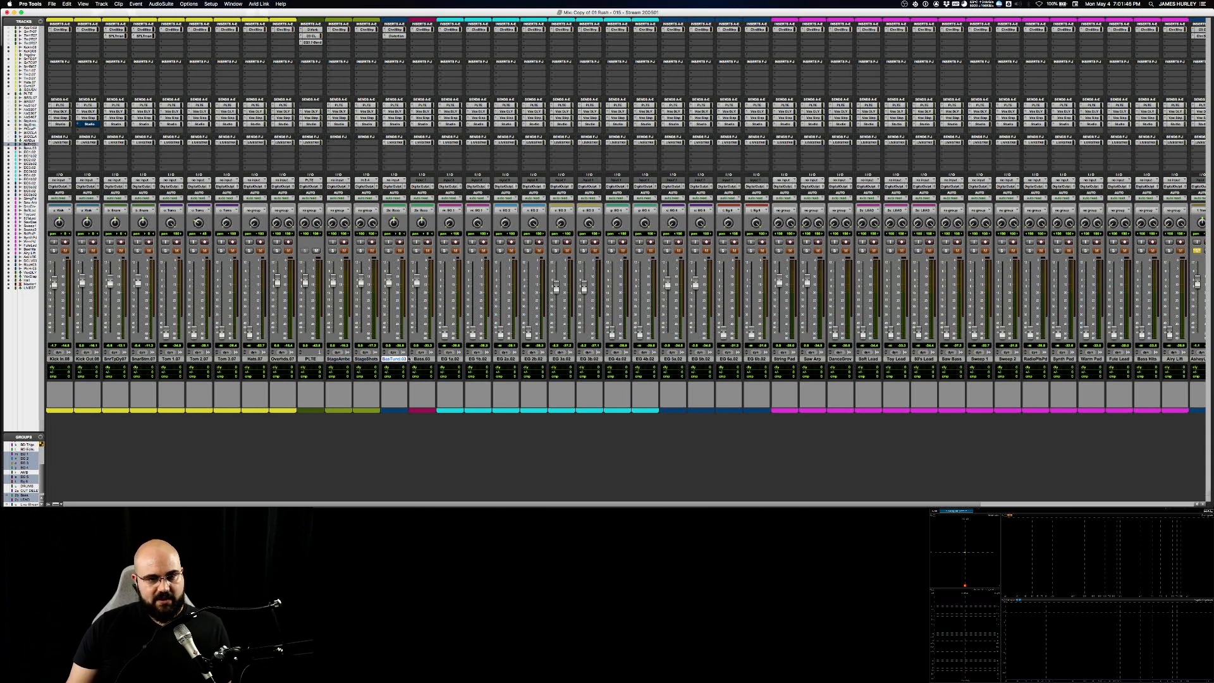
{"action": "left_click", "coordinate": [417, 359]}
{"action": "left_click", "coordinate": [393, 360]}
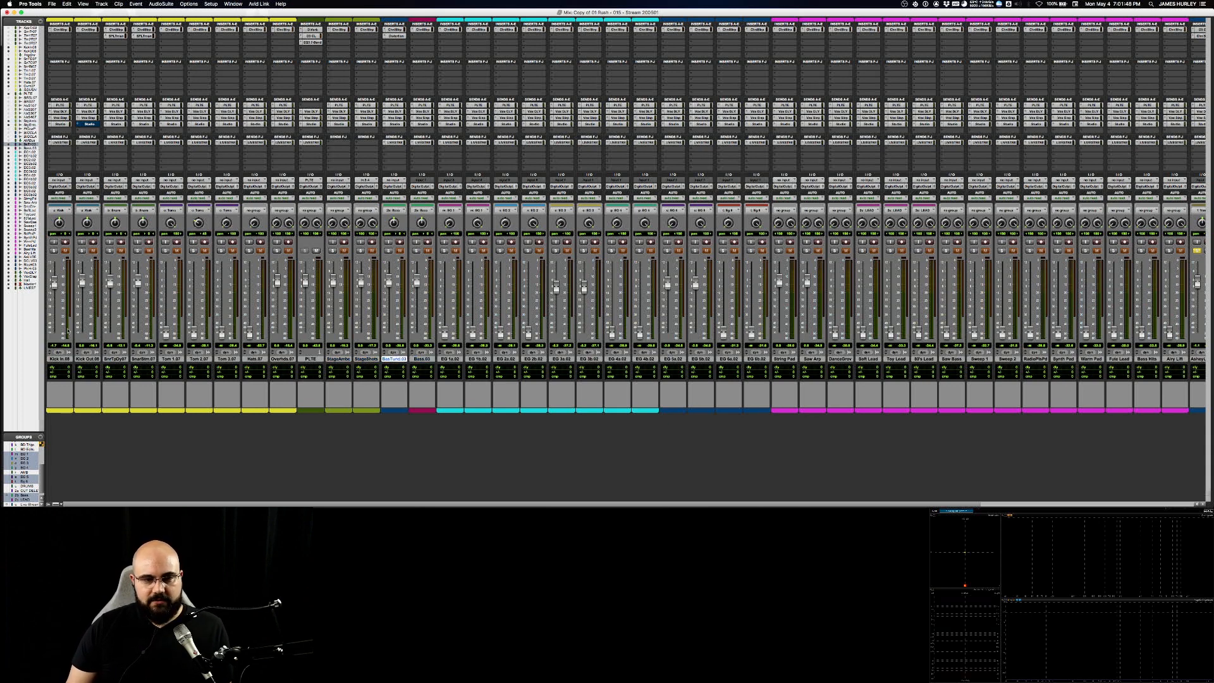
{"action": "left_click", "coordinate": [447, 359]}
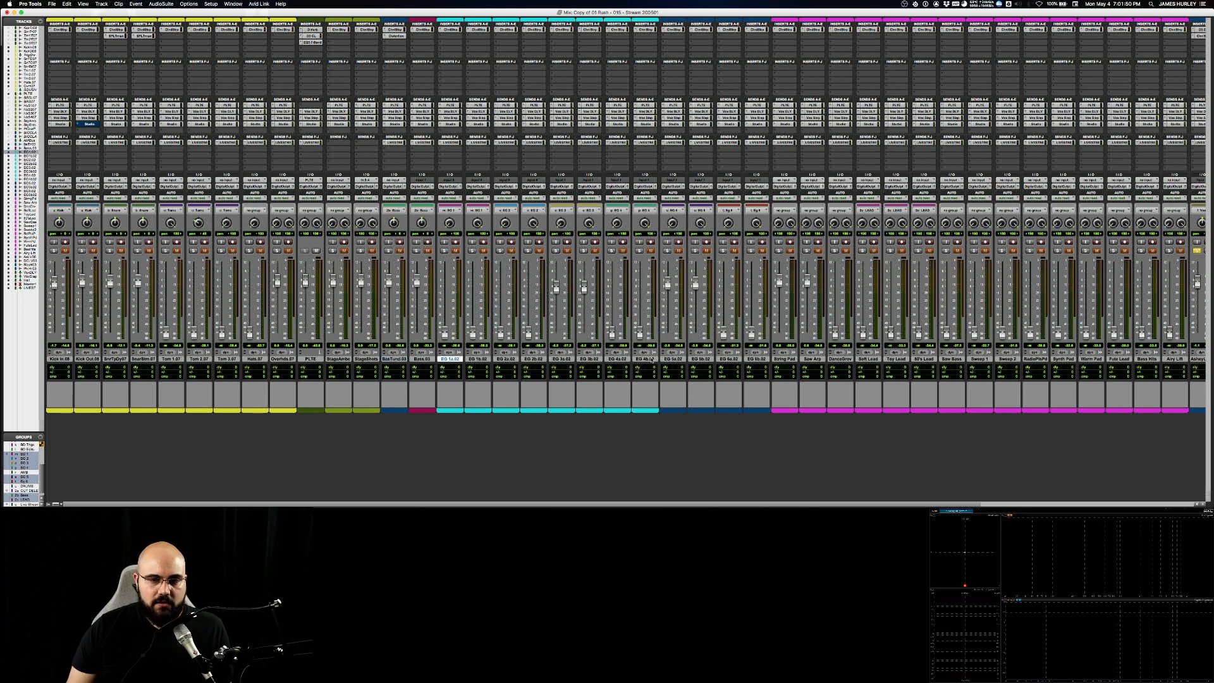
{"action": "left_click", "coordinate": [756, 359], "text": "shift"}
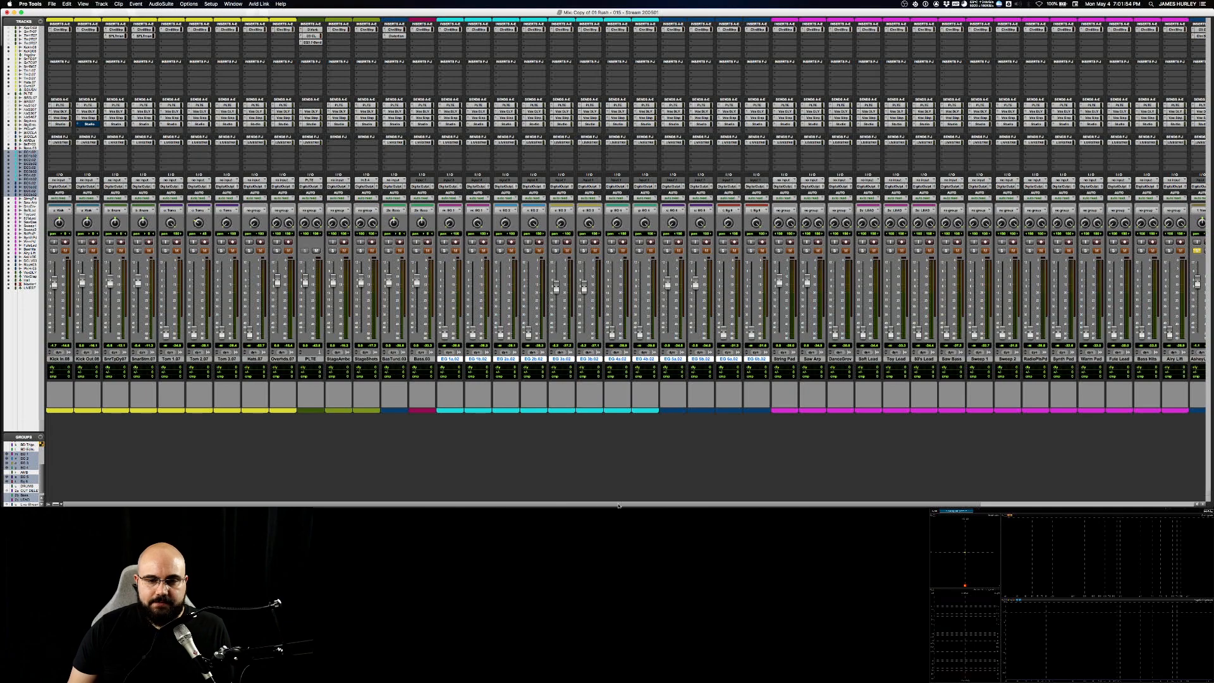
- Review the synth group from String Pad through Airy Lift and the four vocal tracks by selecting each range
{"action": "left_click_drag", "start_coordinate": [619, 505], "coordinate": [957, 493]}
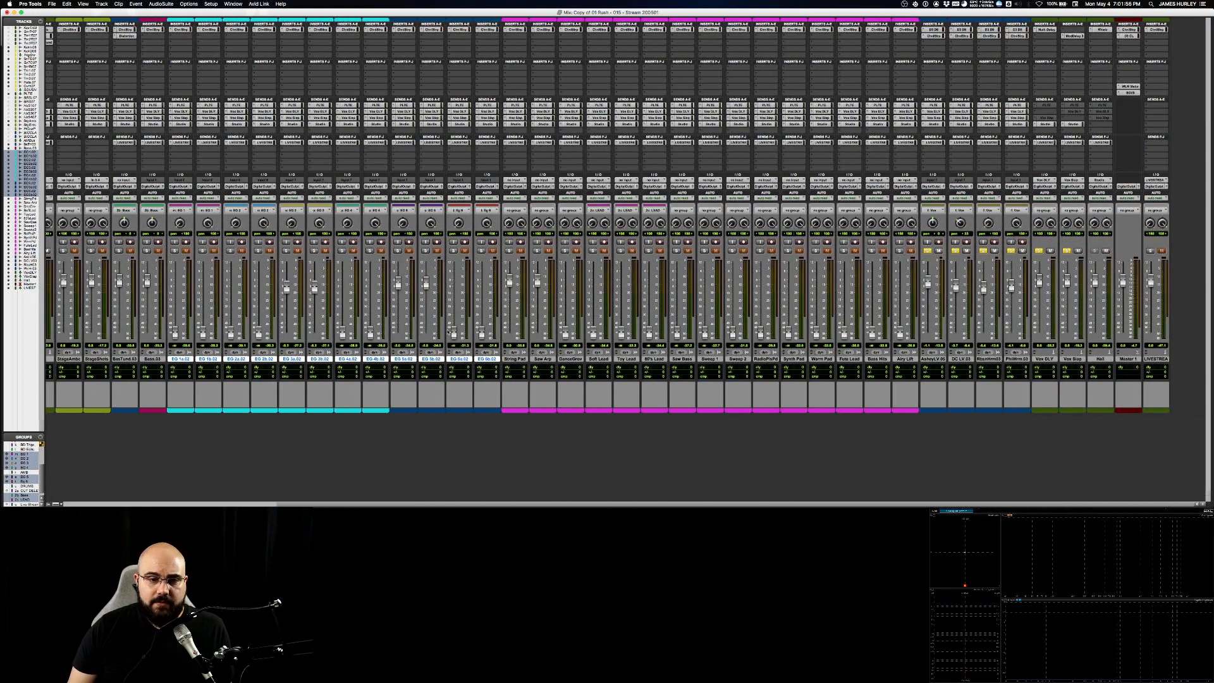
{"action": "left_click", "coordinate": [514, 358]}
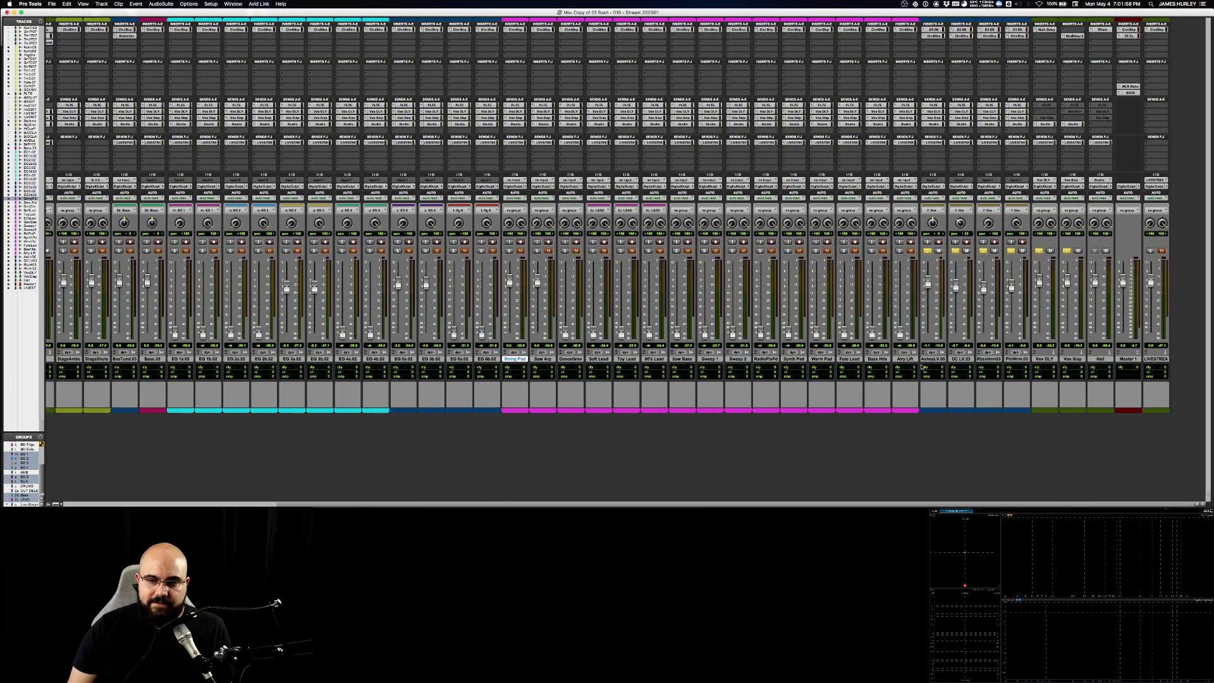
{"action": "left_click", "coordinate": [905, 358], "text": "shift"}
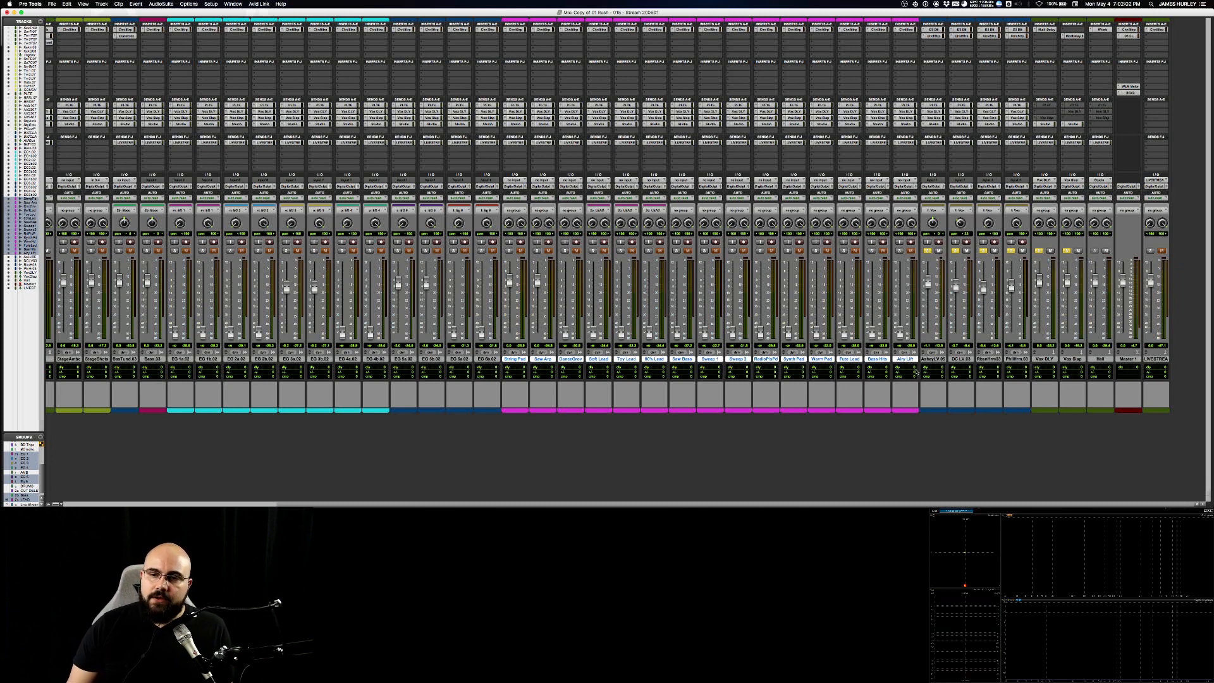
{"action": "left_click", "coordinate": [928, 359]}
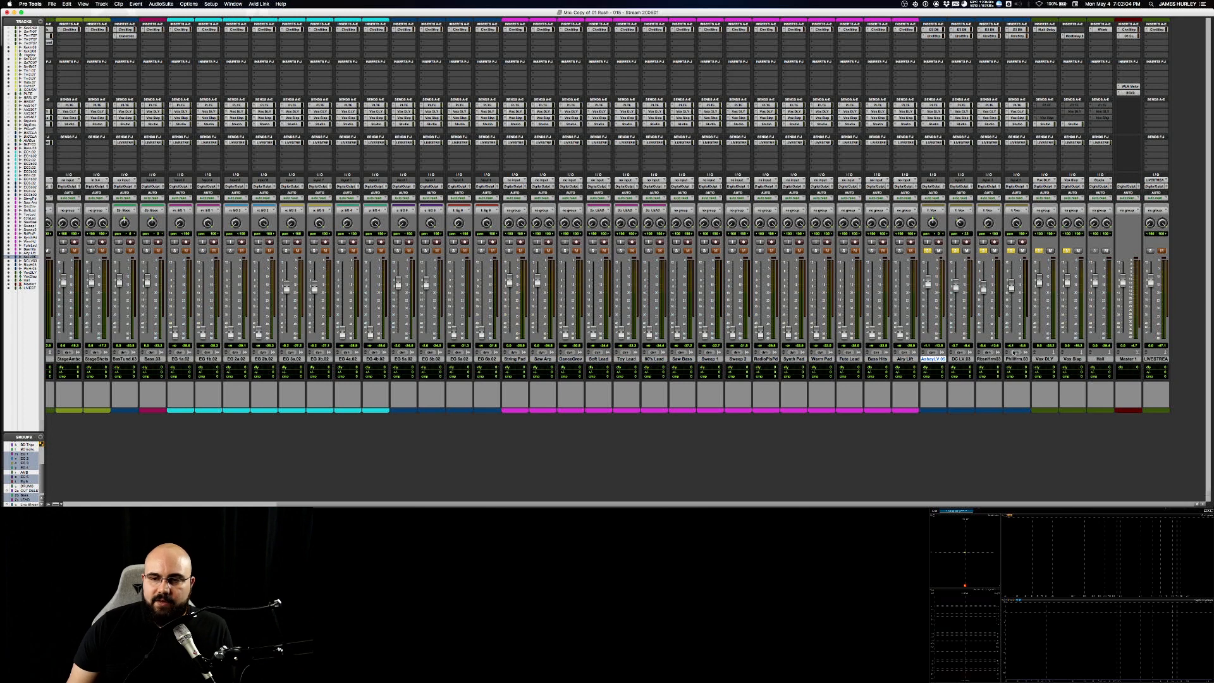
{"action": "left_click", "coordinate": [1015, 358], "text": "shift"}
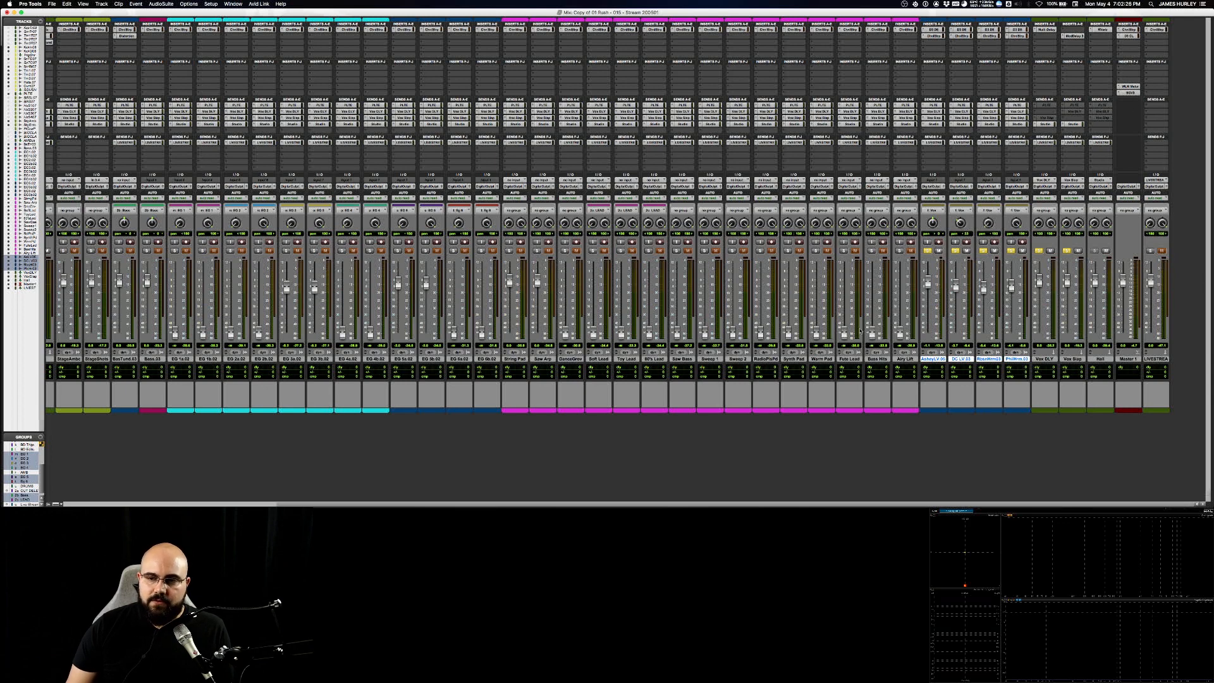
- Go through the Vox DLY, Vox Slap and Hall return tracks, selecting them to review the effects group
{"action": "left_click", "coordinate": [1038, 359]}
{"action": "left_click", "coordinate": [1024, 359]}
{"action": "left_click", "coordinate": [1036, 358]}
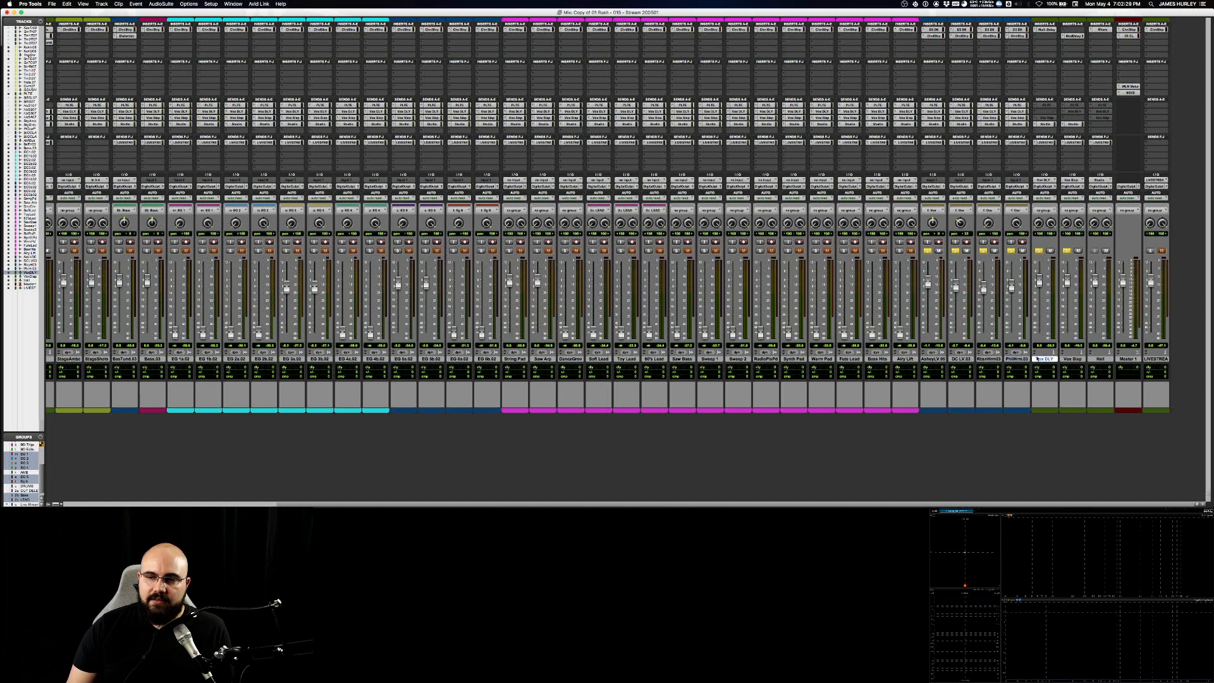
{"action": "left_click", "coordinate": [1105, 359]}
{"action": "left_click", "coordinate": [1071, 358]}
{"action": "left_click", "coordinate": [1043, 358]}
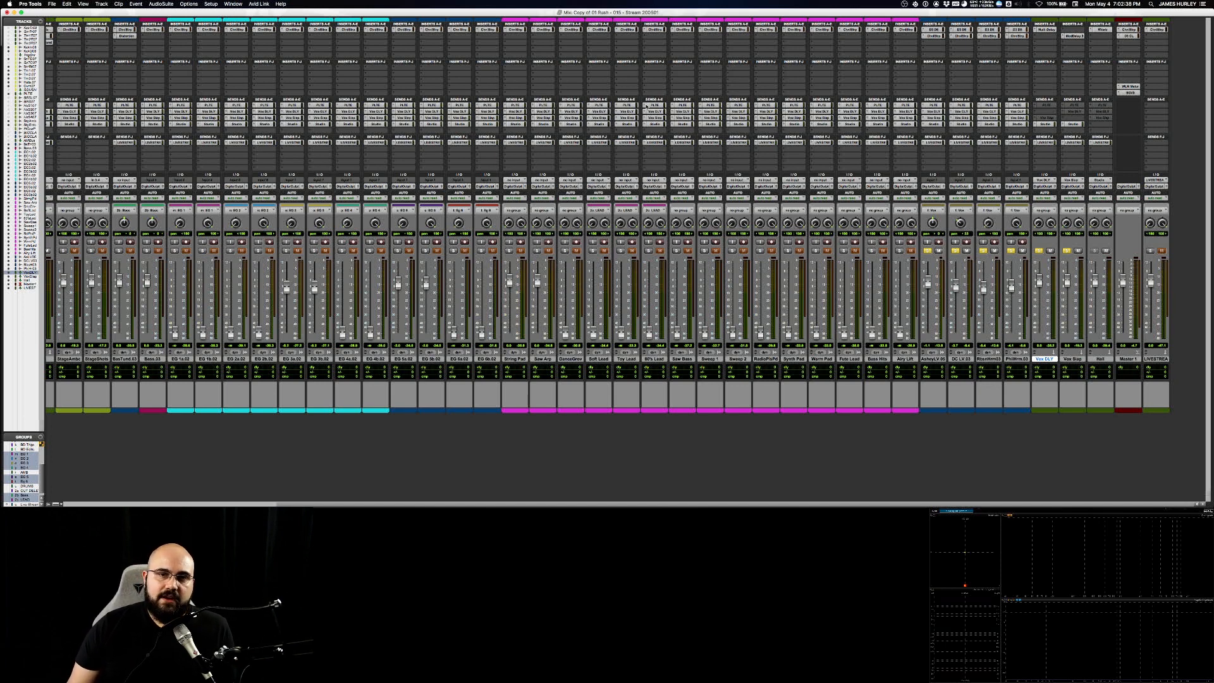
- Inspect the send windows of 80's Lead and an electric guitar track, dismiss the insert choices, and close the send window
{"action": "left_click", "coordinate": [654, 124]}
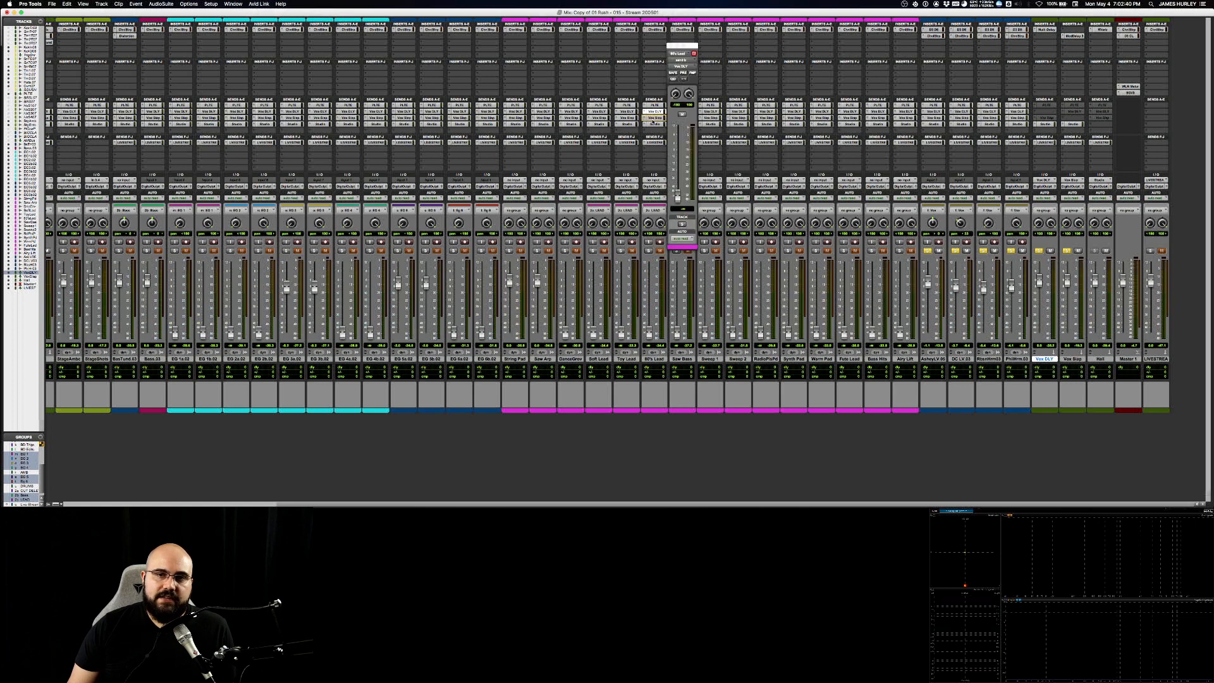
{"action": "left_click", "coordinate": [670, 46]}
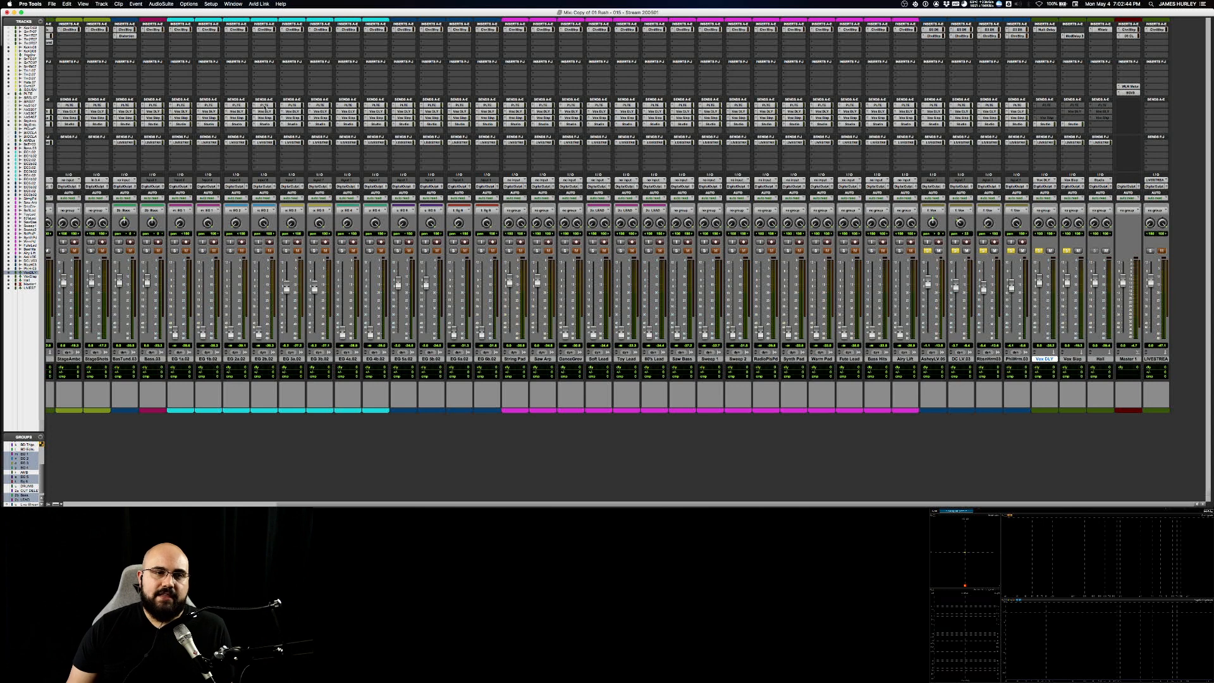
{"action": "left_click", "coordinate": [264, 112]}
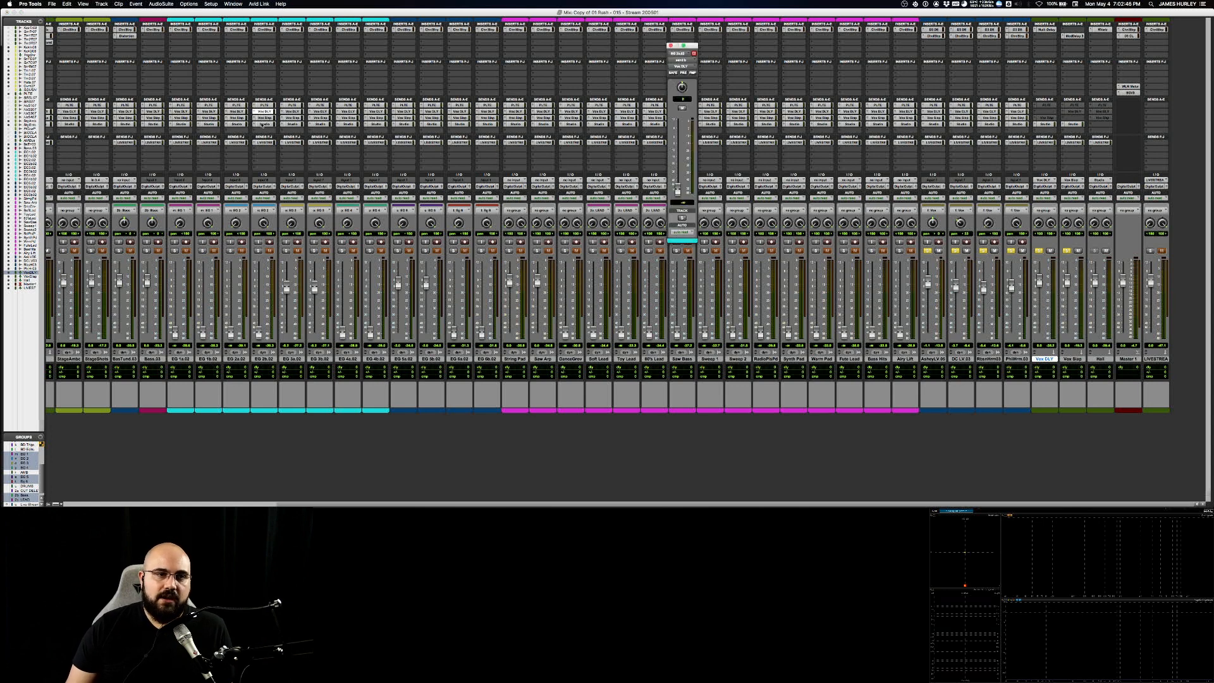
{"action": "left_click", "coordinate": [264, 124]}
{"action": "left_click", "coordinate": [264, 42]}
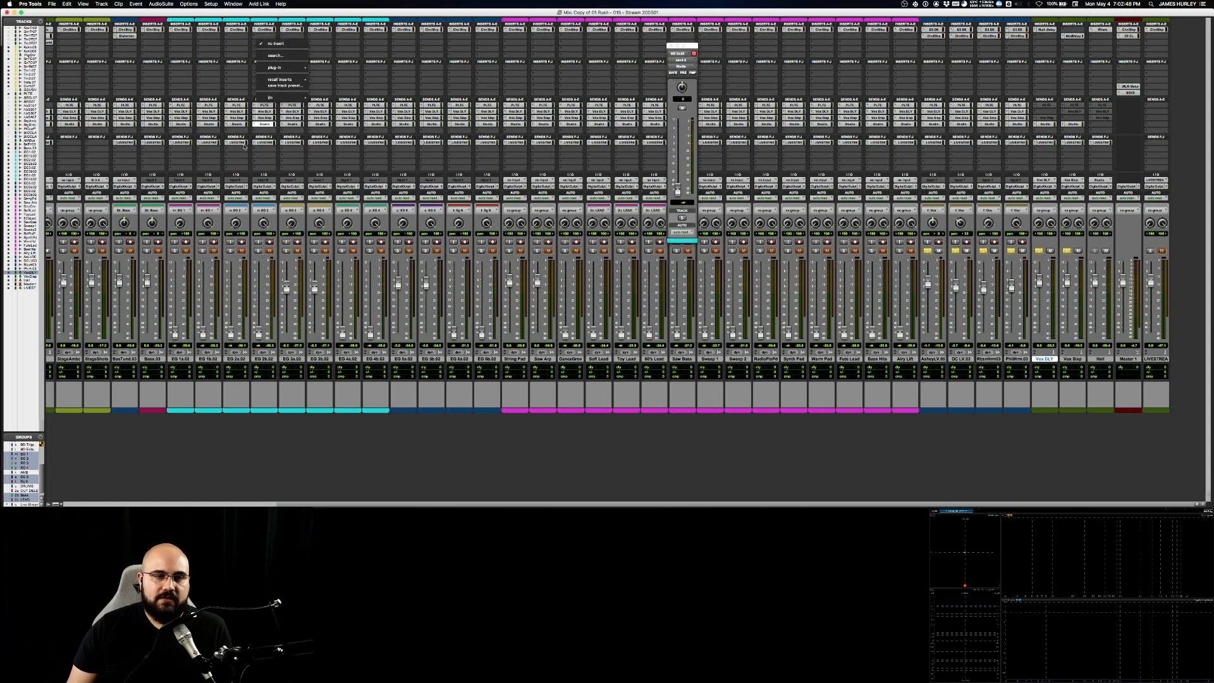
{"action": "left_click", "coordinate": [268, 420]}
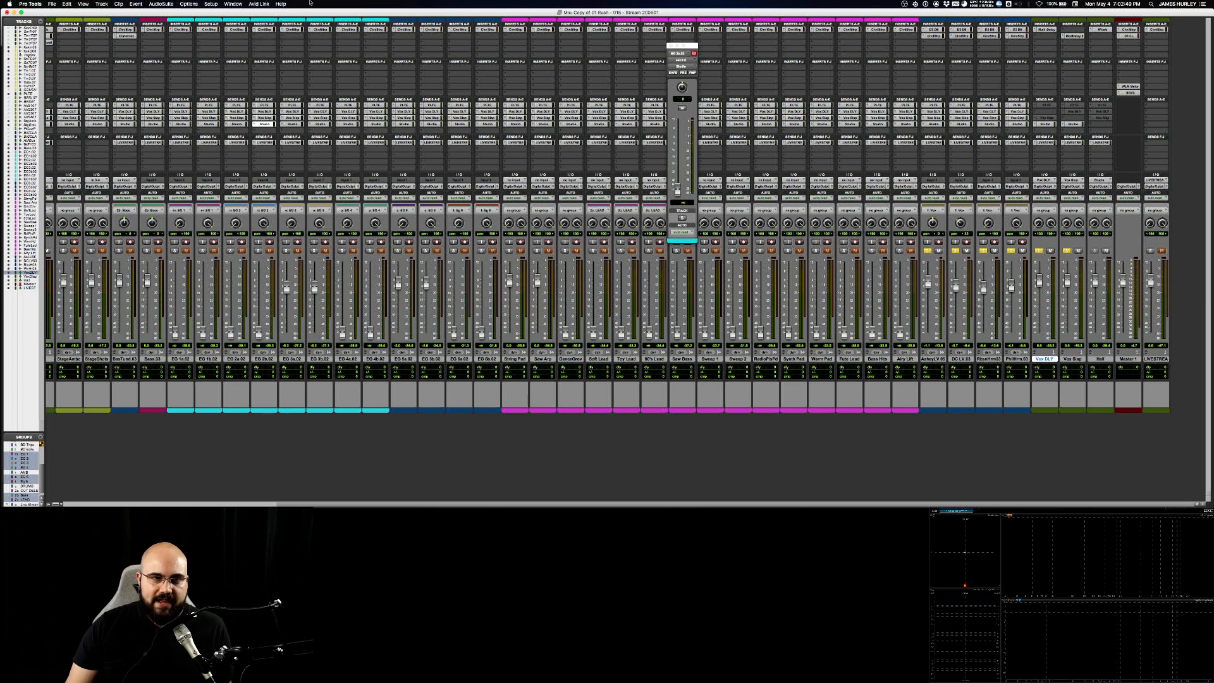
{"action": "left_click", "coordinate": [670, 45]}
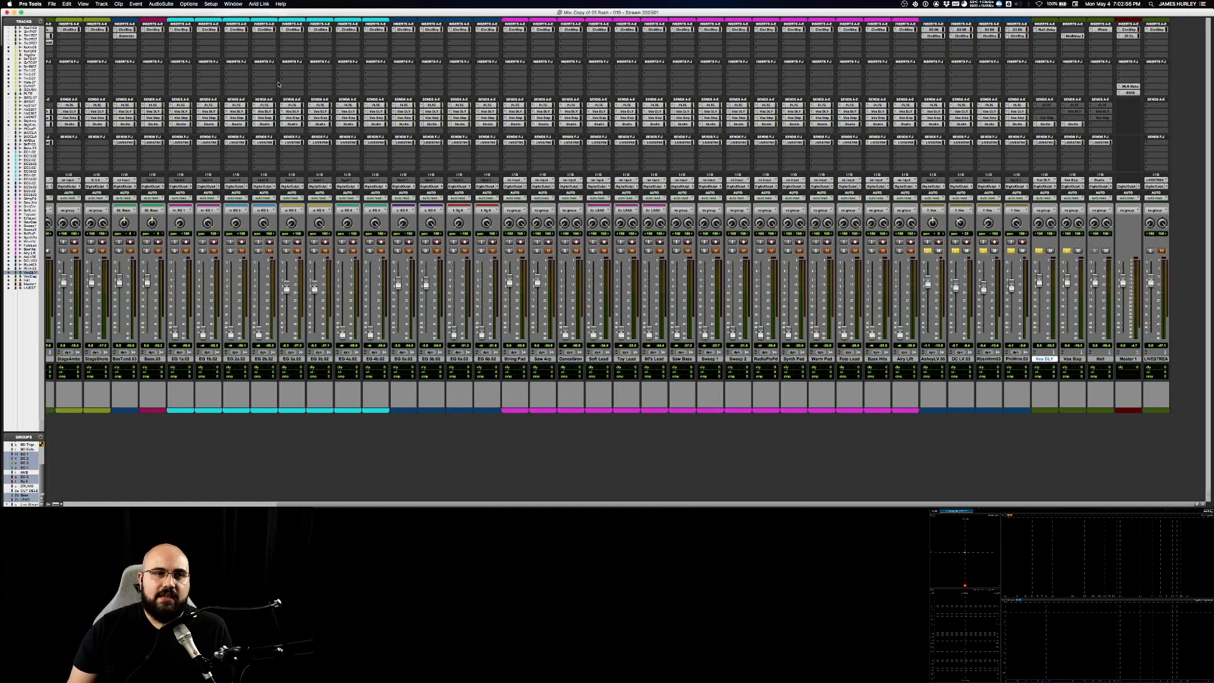
- Examine the Channel Strip plug-in on the Airy Lift track, moving its window around the mixer, and close it
{"action": "left_click", "coordinate": [905, 30]}
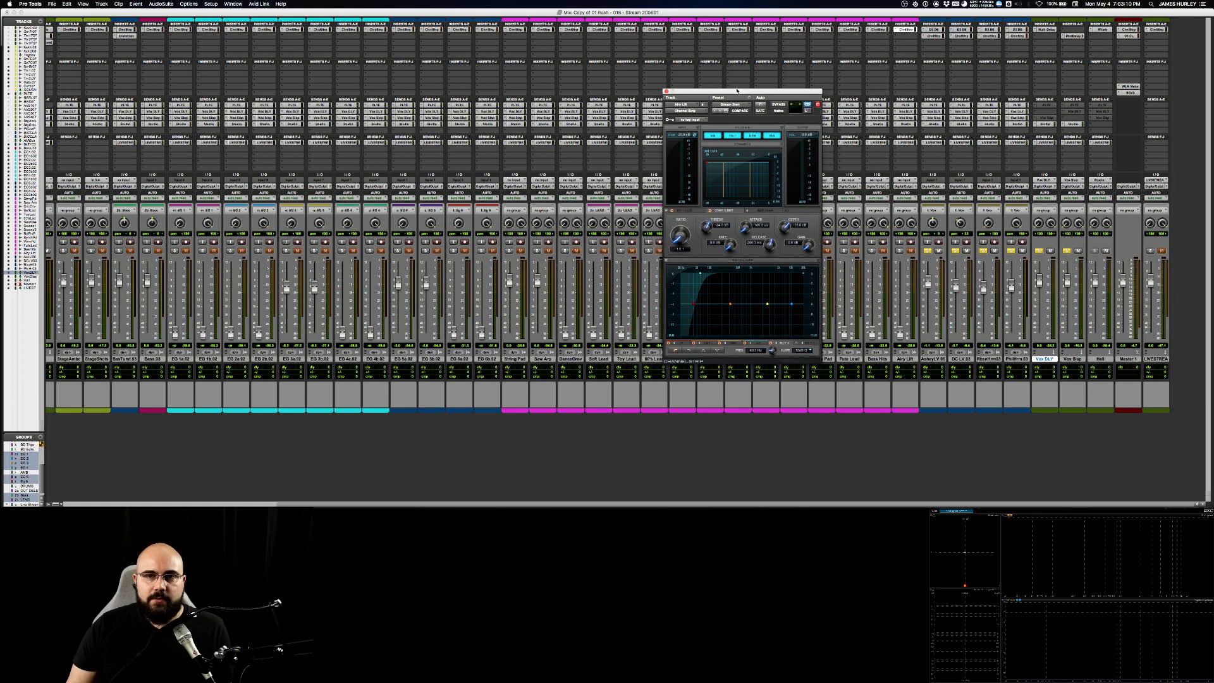
{"action": "left_click_drag", "start_coordinate": [702, 99], "coordinate": [632, 68]}
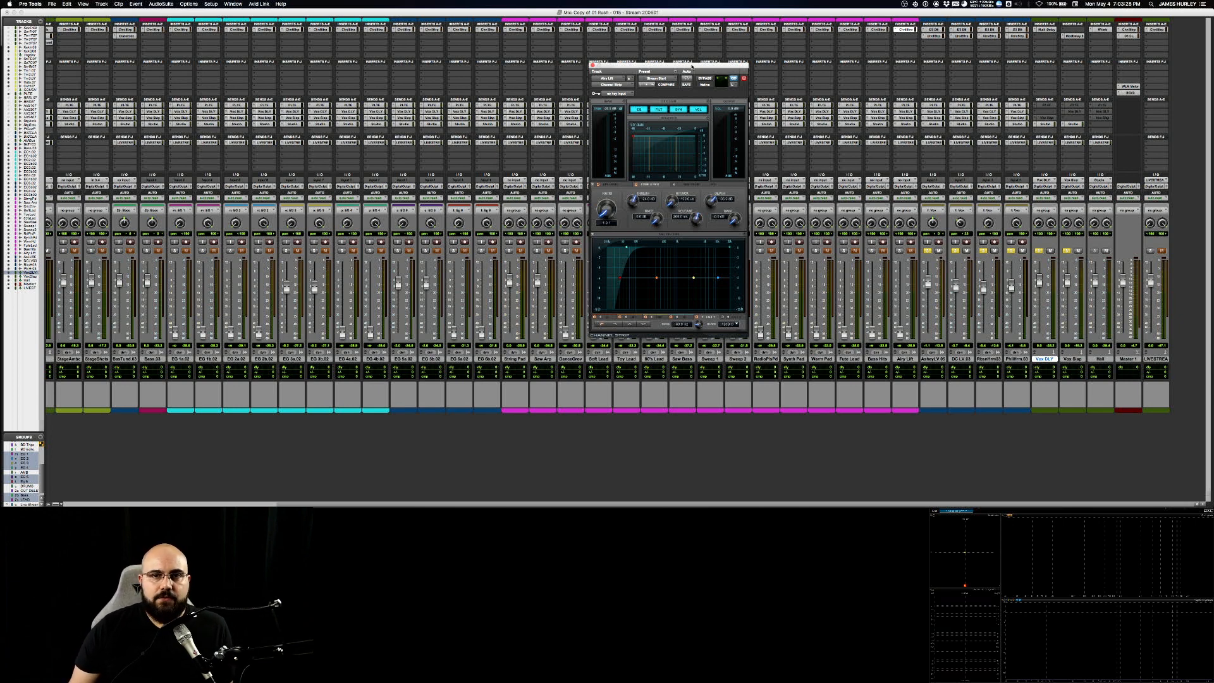
{"action": "left_click_drag", "start_coordinate": [691, 67], "coordinate": [628, 63]}
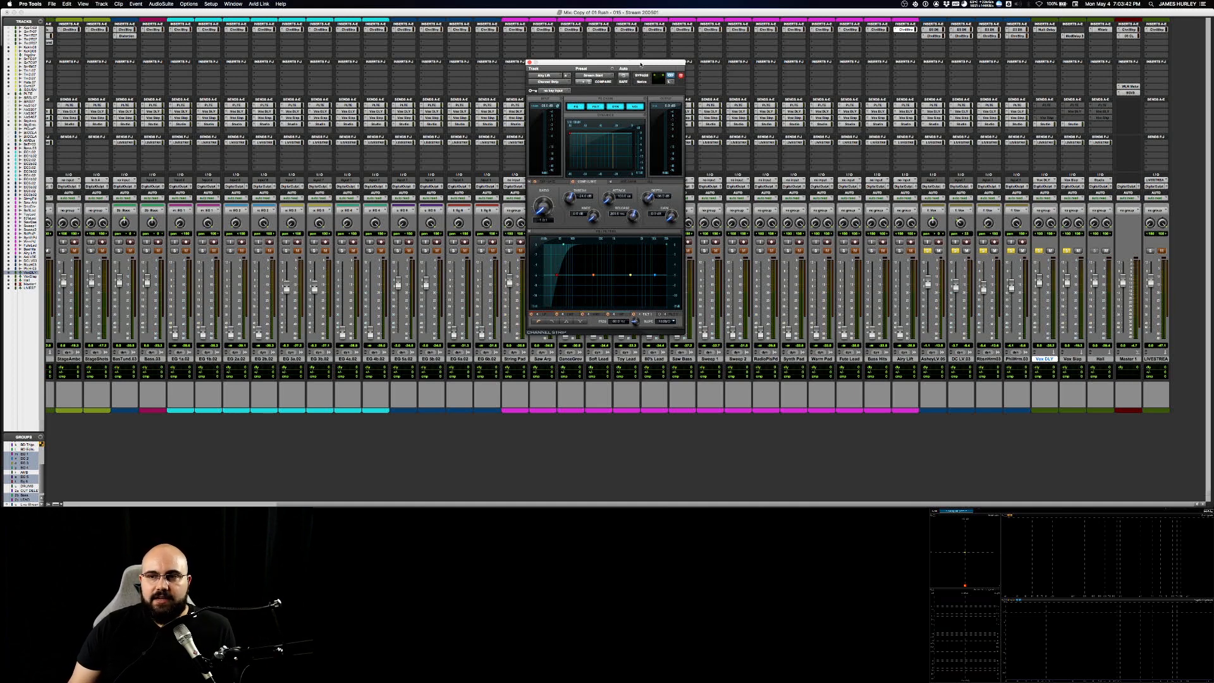
{"action": "left_click_drag", "start_coordinate": [641, 64], "coordinate": [798, 66]}
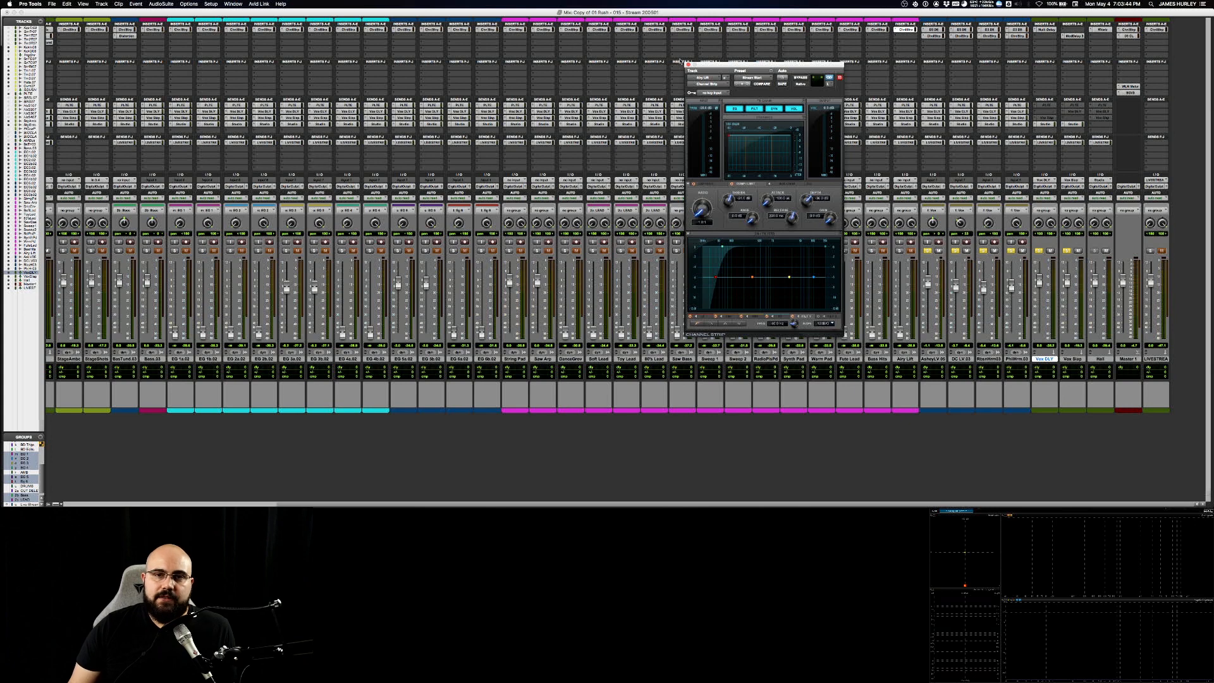
{"action": "left_click", "coordinate": [688, 66]}
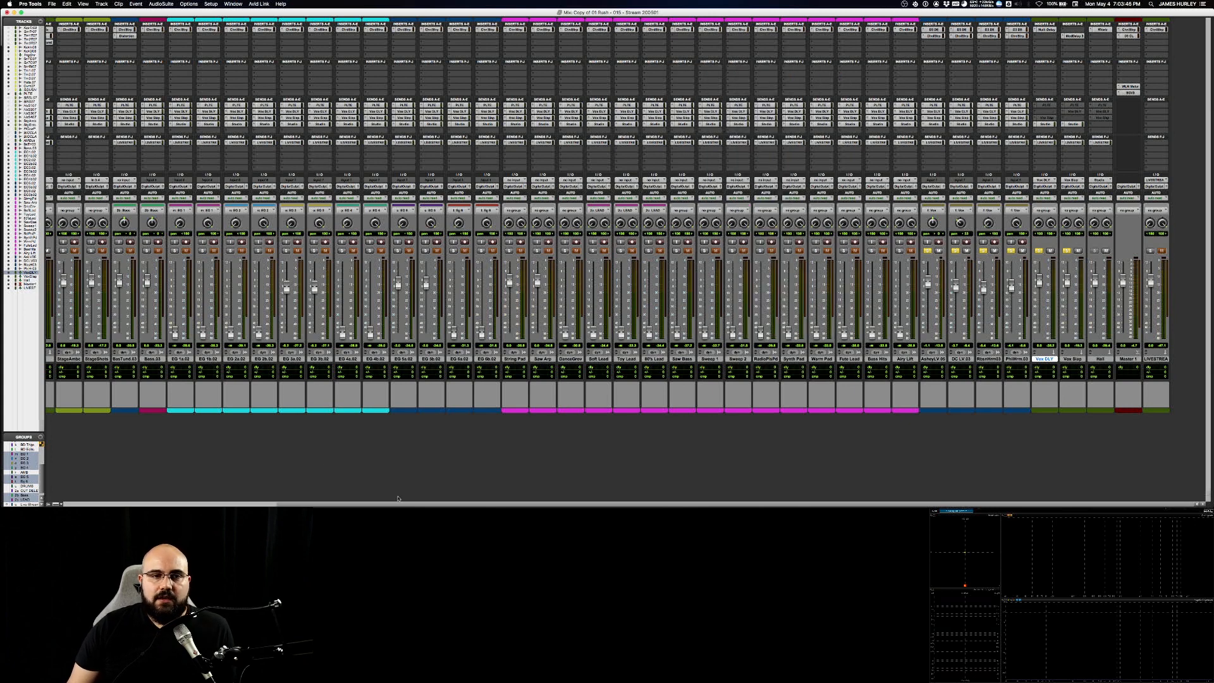
- Inspect the Vox DLY track's send window and the choices for an empty send slot, and close the window unchanged
{"action": "left_click", "coordinate": [1045, 124]}
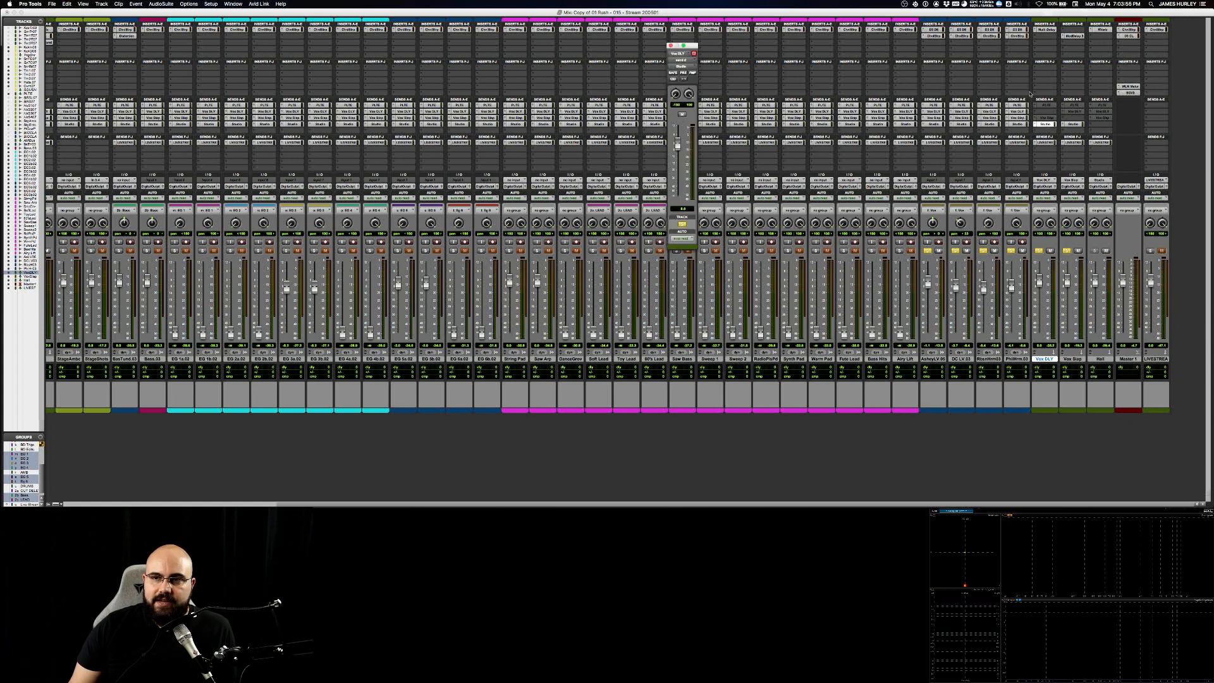
{"action": "left_click", "coordinate": [1049, 112]}
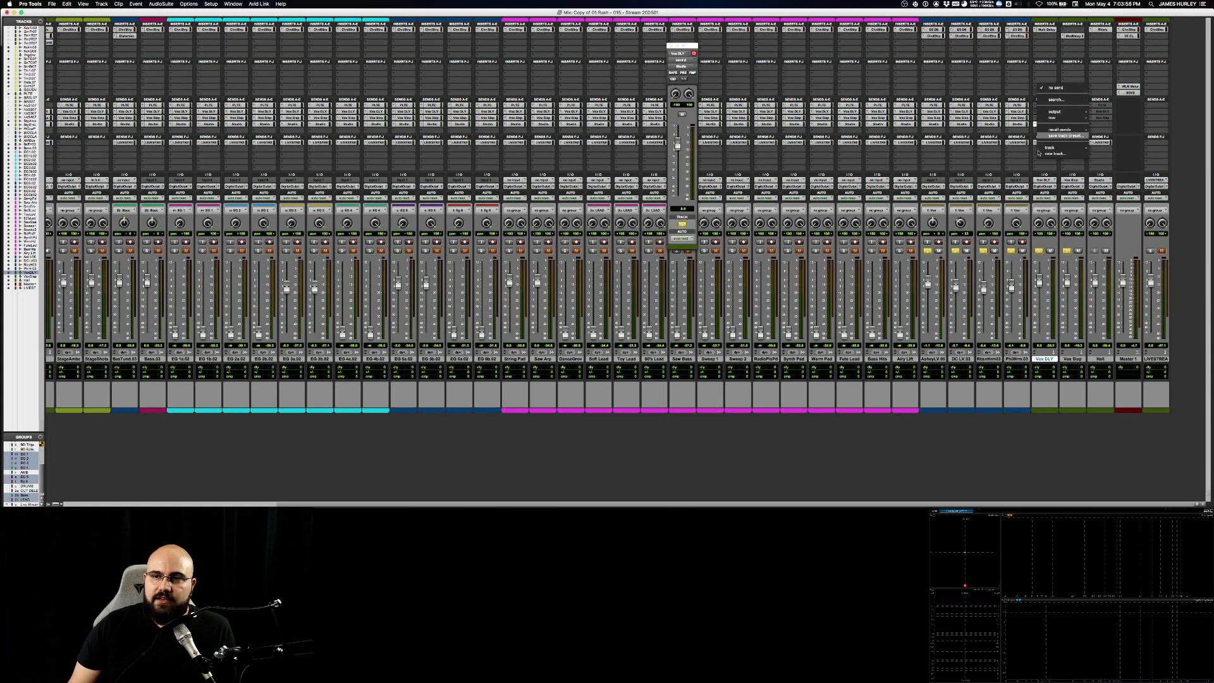
{"action": "left_click", "coordinate": [1018, 200]}
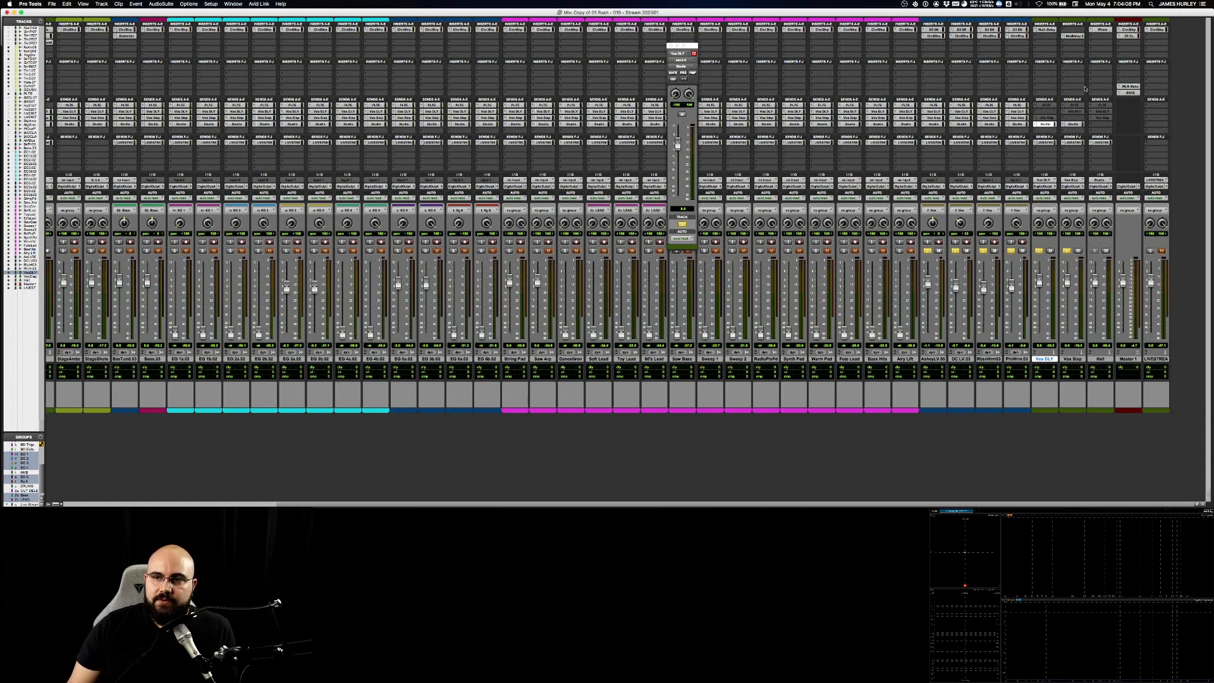
{"action": "left_click", "coordinate": [669, 46]}
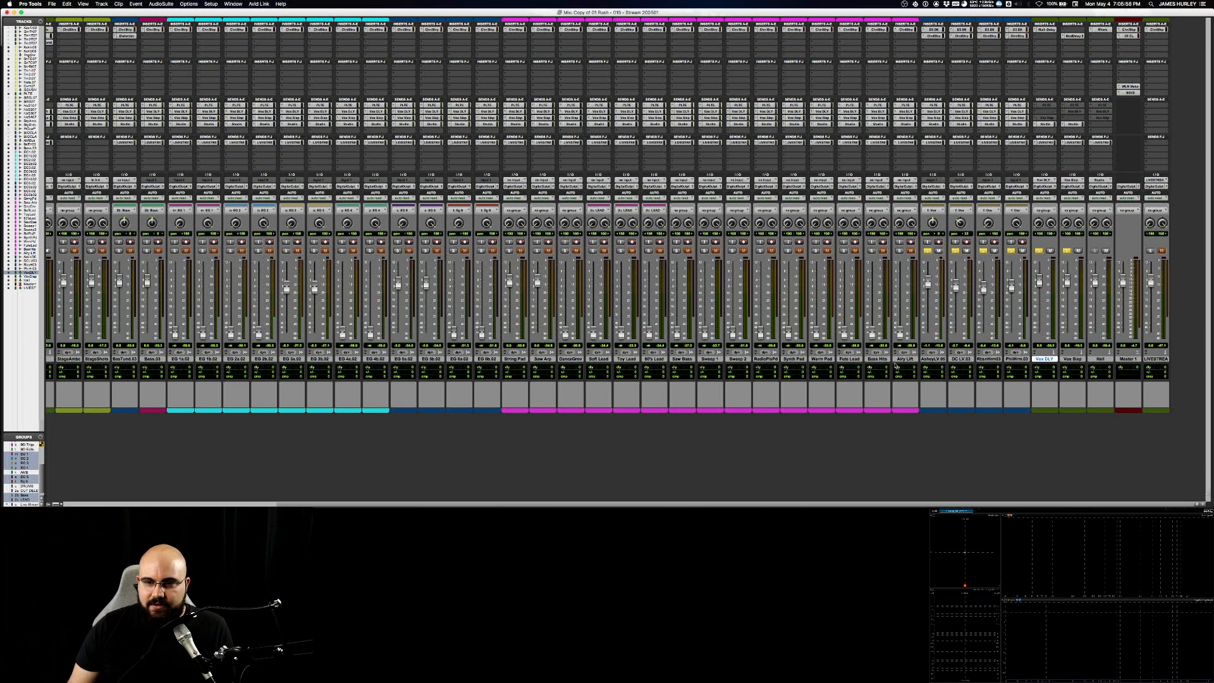
- Solo the synth bass track between 80's Lead and Sweep 1 and raise its fader during playback
{"action": "left_click", "coordinate": [679, 359]}
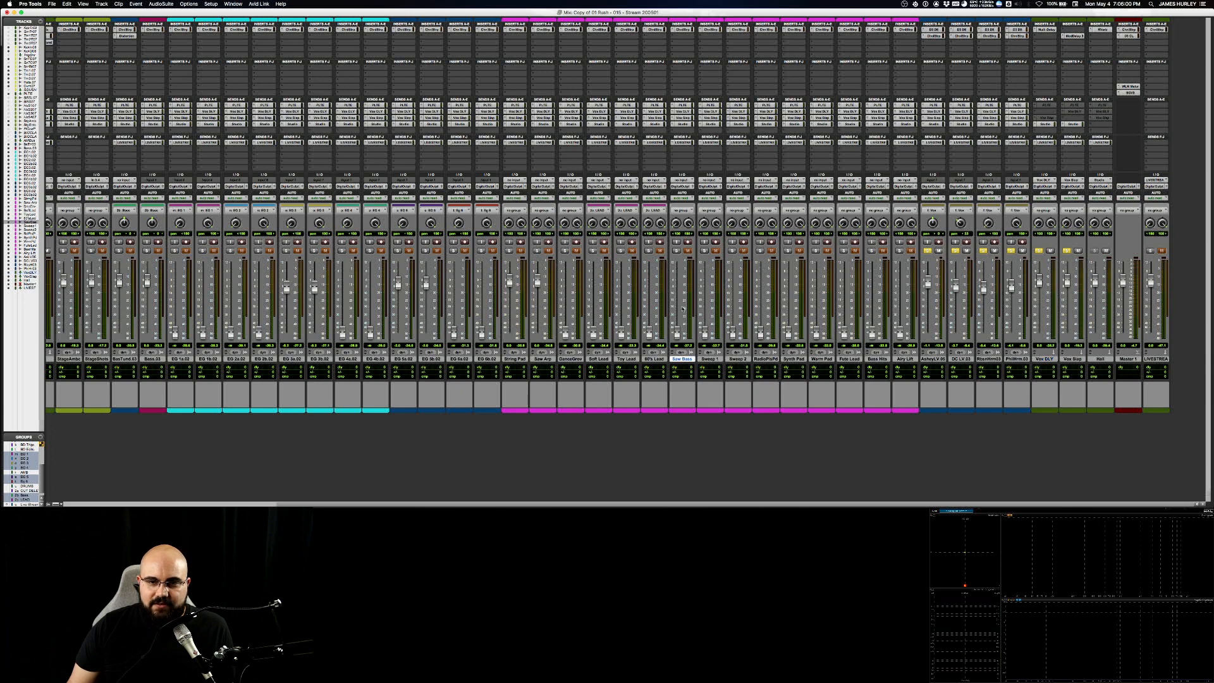
{"action": "left_click", "coordinate": [677, 251]}
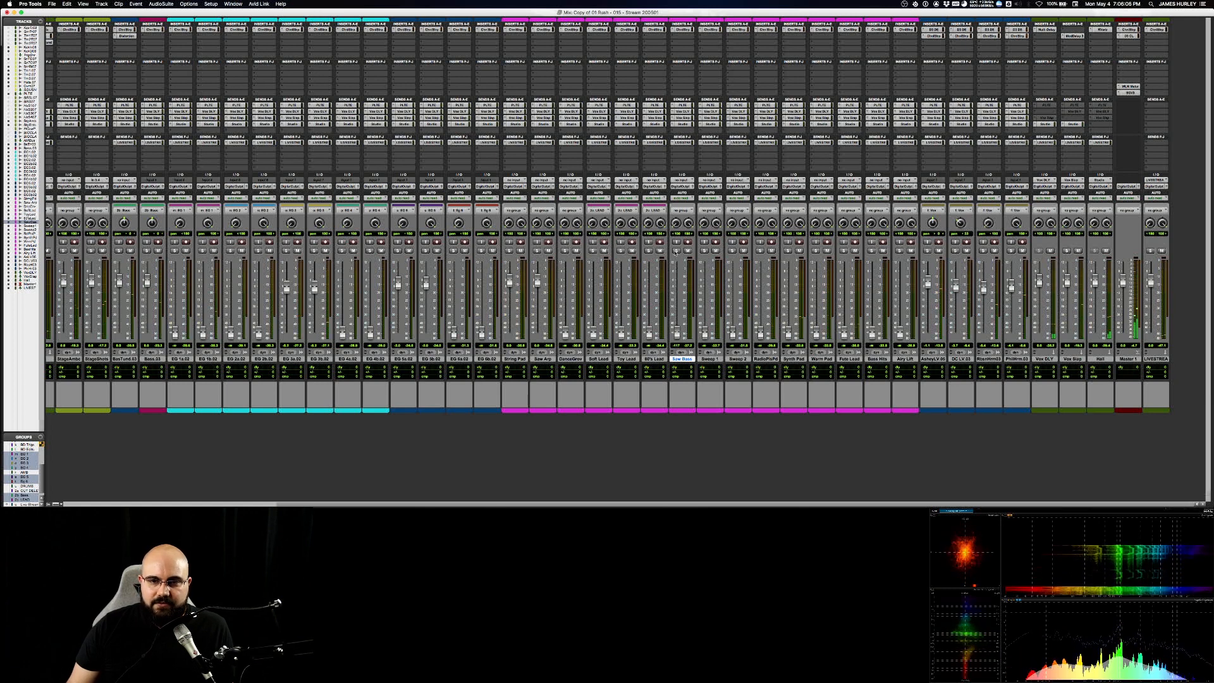
{"action": "left_click_drag", "start_coordinate": [677, 333], "coordinate": [677, 299]}
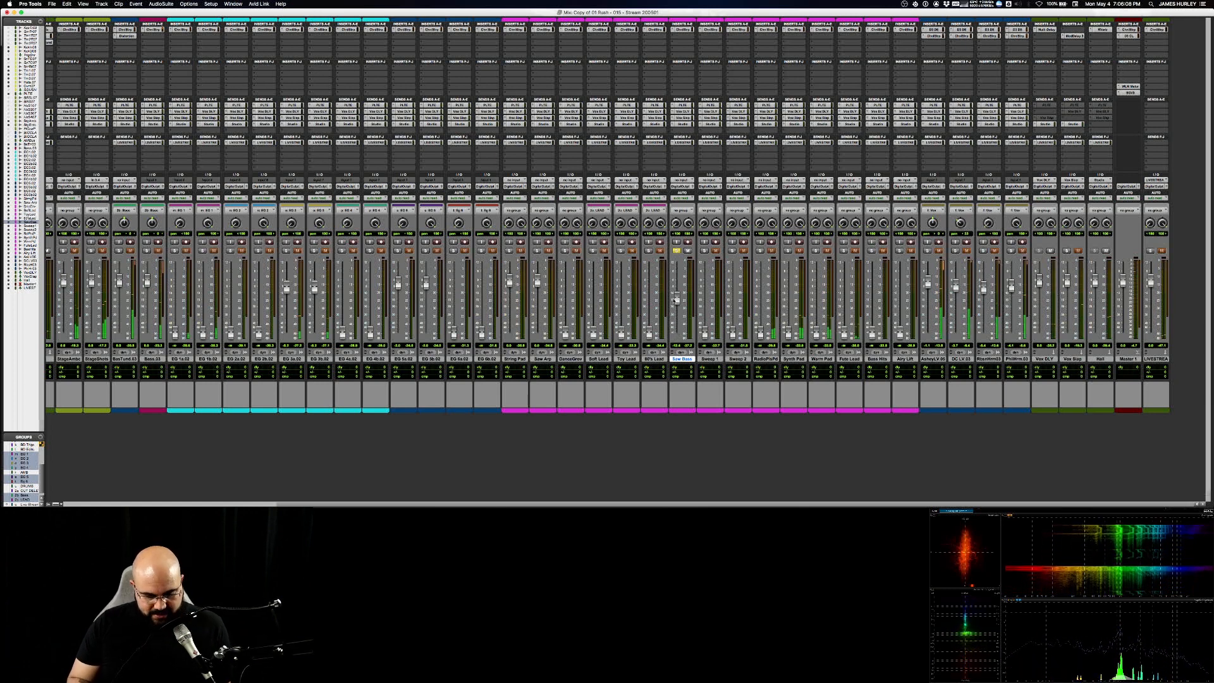
- Switch to the Edit window and select the synth bass track's last clip to audition that section
{"action": "key", "text": "super+equal"}
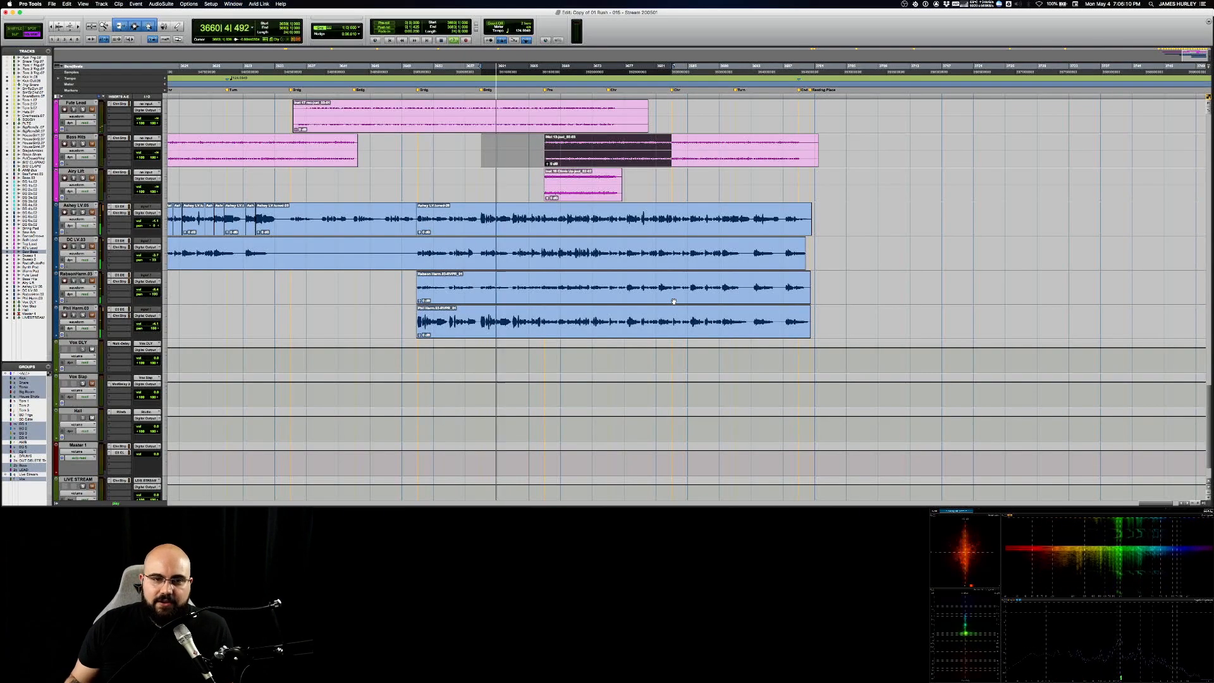
{"action": "scroll", "coordinate": [715, 221], "scroll_direction": "up", "scroll_amount": 7}
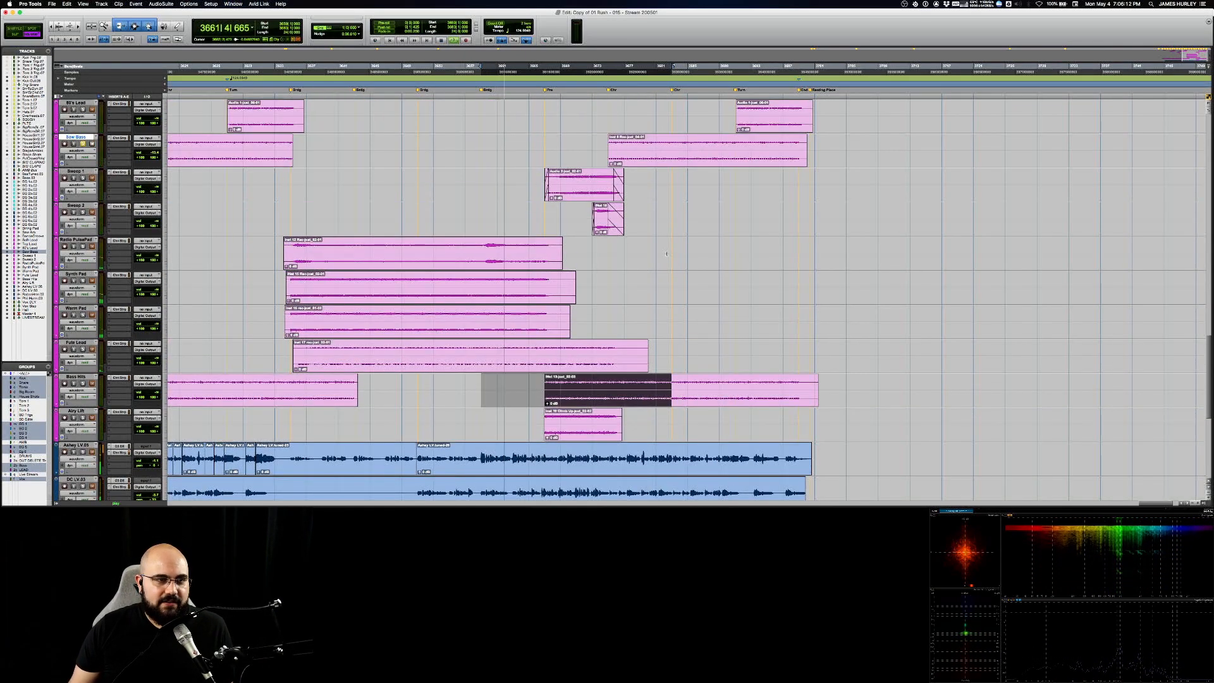
{"action": "left_click", "coordinate": [657, 139]}
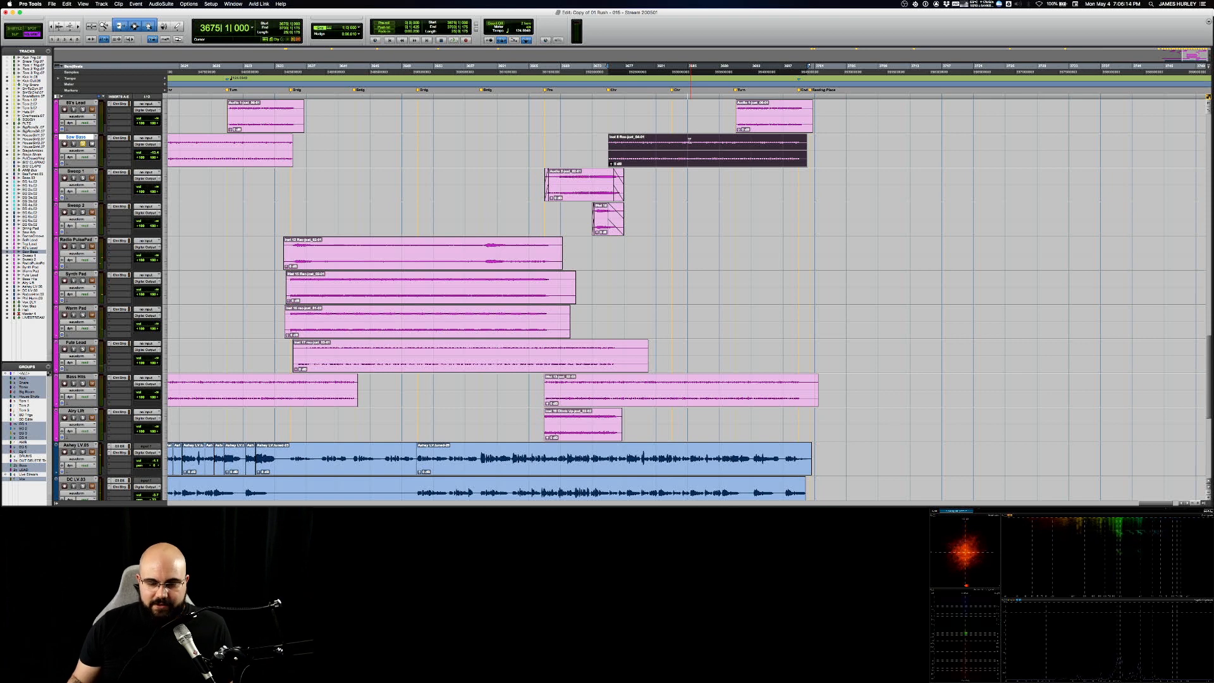
- Return to the Mix window and raise the soloed synth bass fader further while it plays
{"action": "key", "text": "super+equal"}
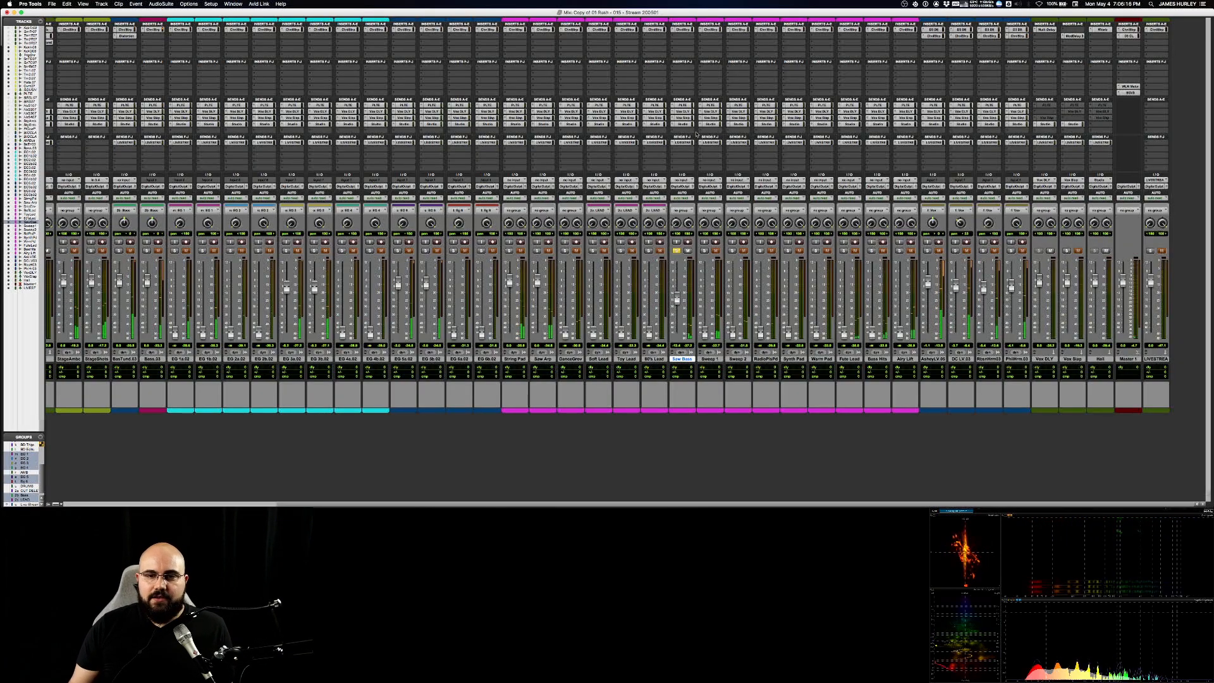
{"action": "left_click_drag", "start_coordinate": [678, 301], "coordinate": [677, 283]}
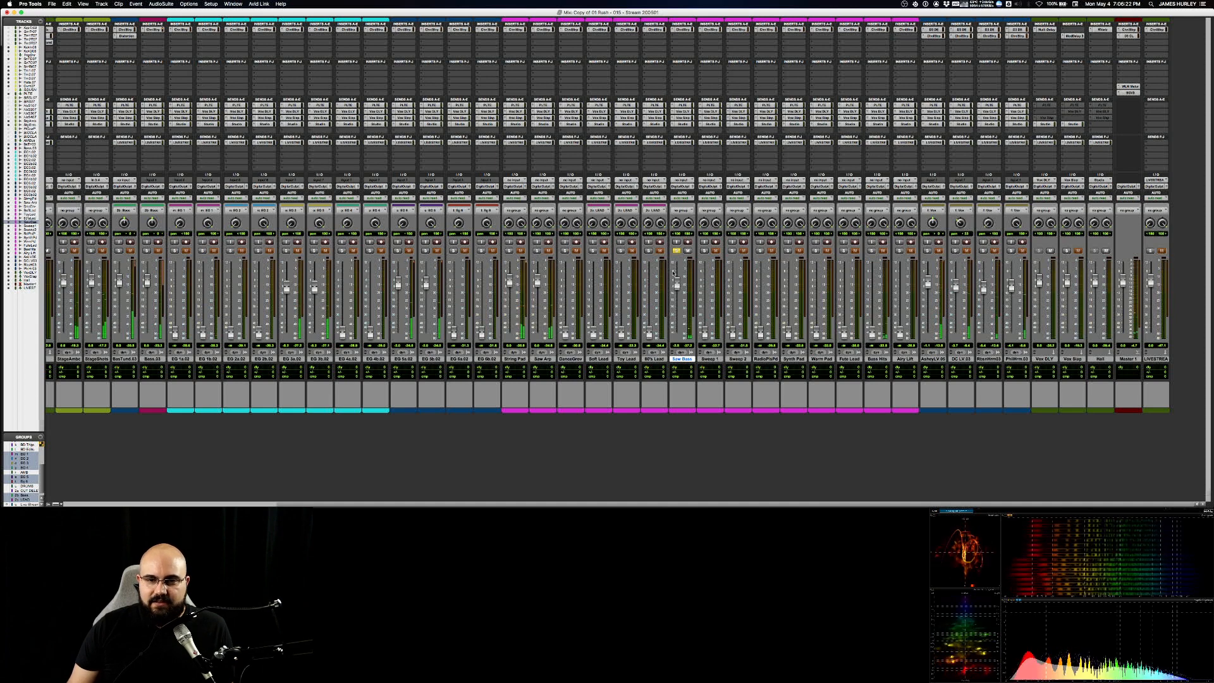
{"action": "left_click_drag", "start_coordinate": [677, 281], "coordinate": [676, 279]}
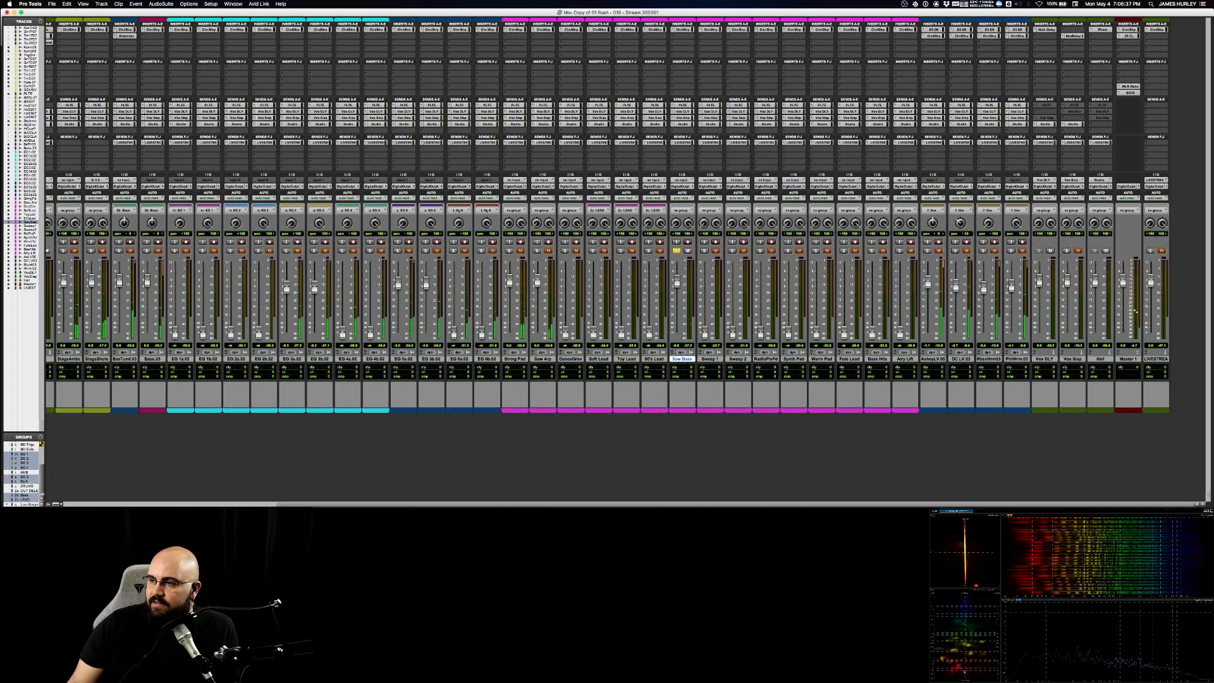
- Stop playback and add the stereo bx_control V2 plug-in to the Toy Lead track's second insert slot
{"action": "key", "text": "space"}
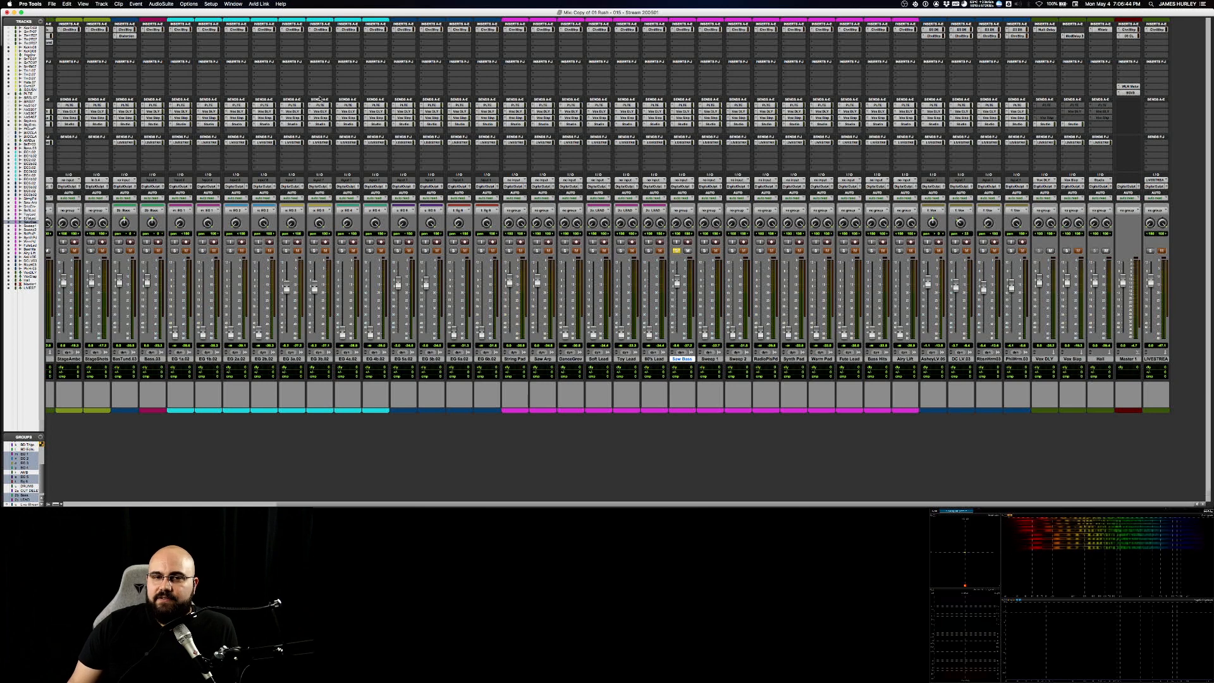
{"action": "left_click", "coordinate": [625, 39]}
{"action": "mouse_move", "coordinate": [624, 40]}
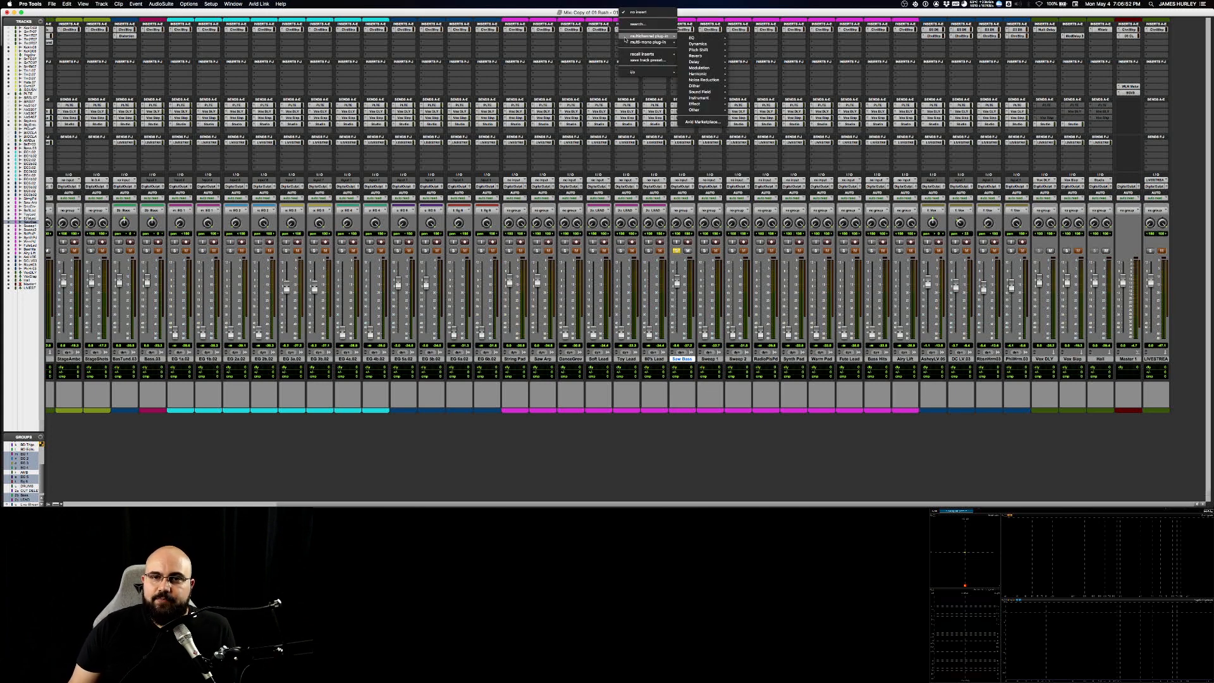
{"action": "mouse_move", "coordinate": [695, 61]}
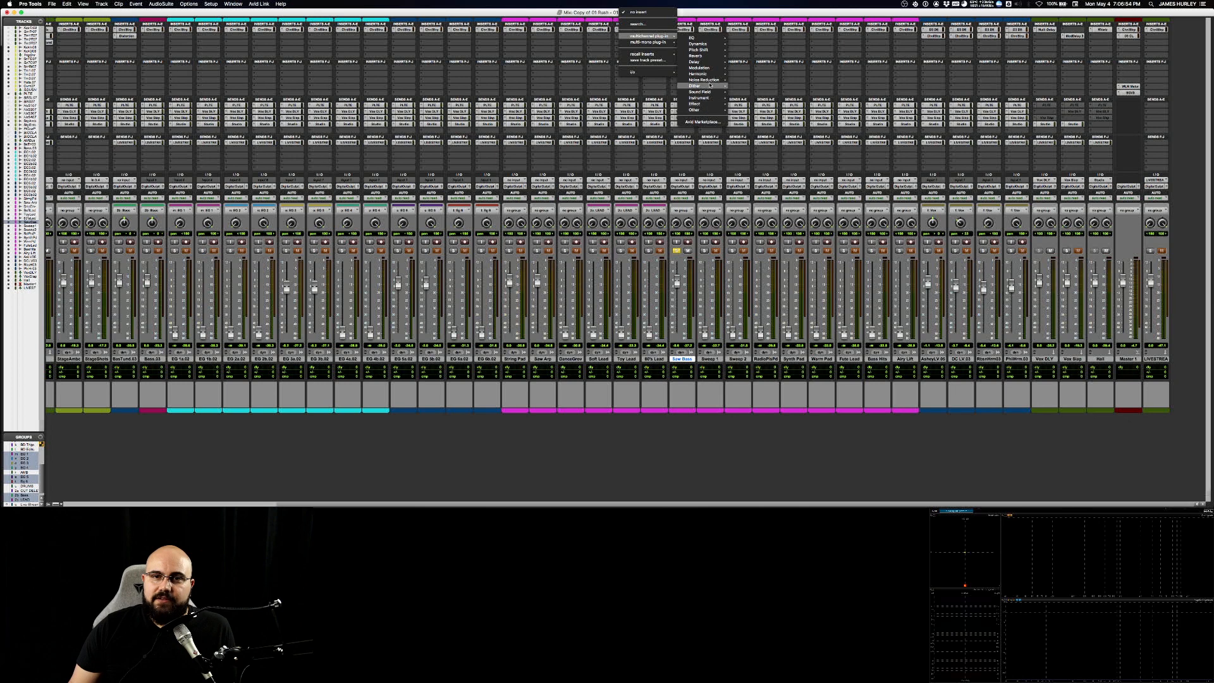
{"action": "mouse_move", "coordinate": [709, 111]}
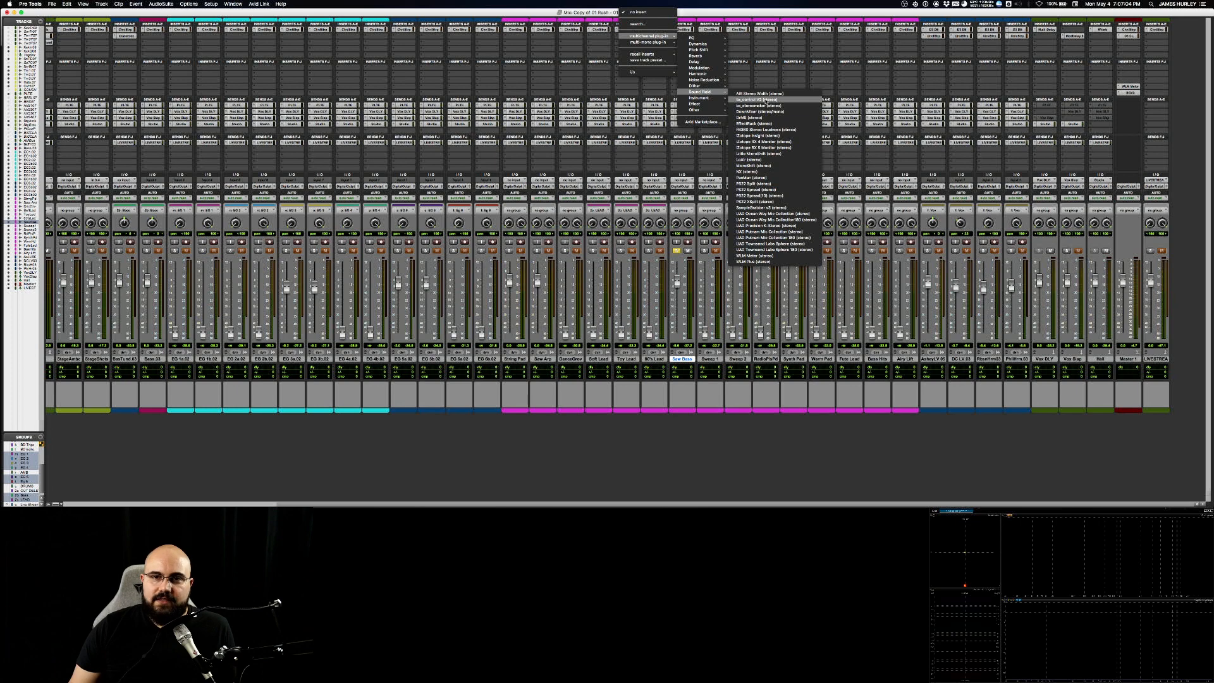
{"action": "left_click", "coordinate": [765, 100]}
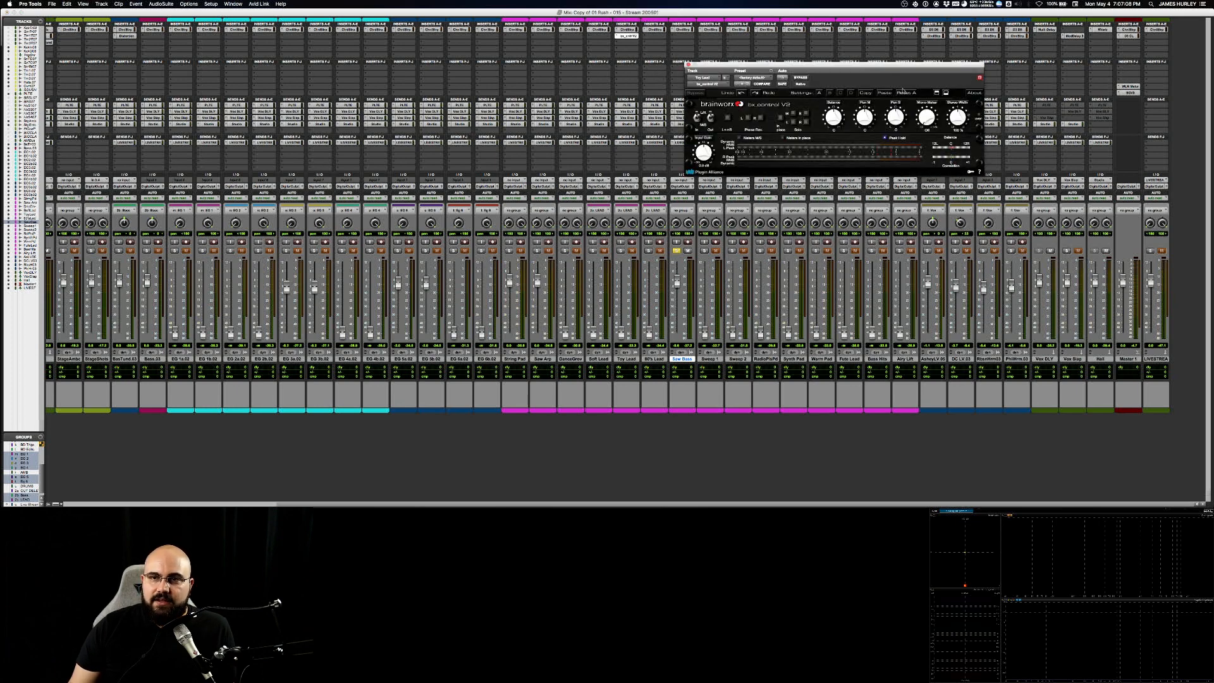
{"action": "left_click_drag", "start_coordinate": [894, 65], "coordinate": [526, 54]}
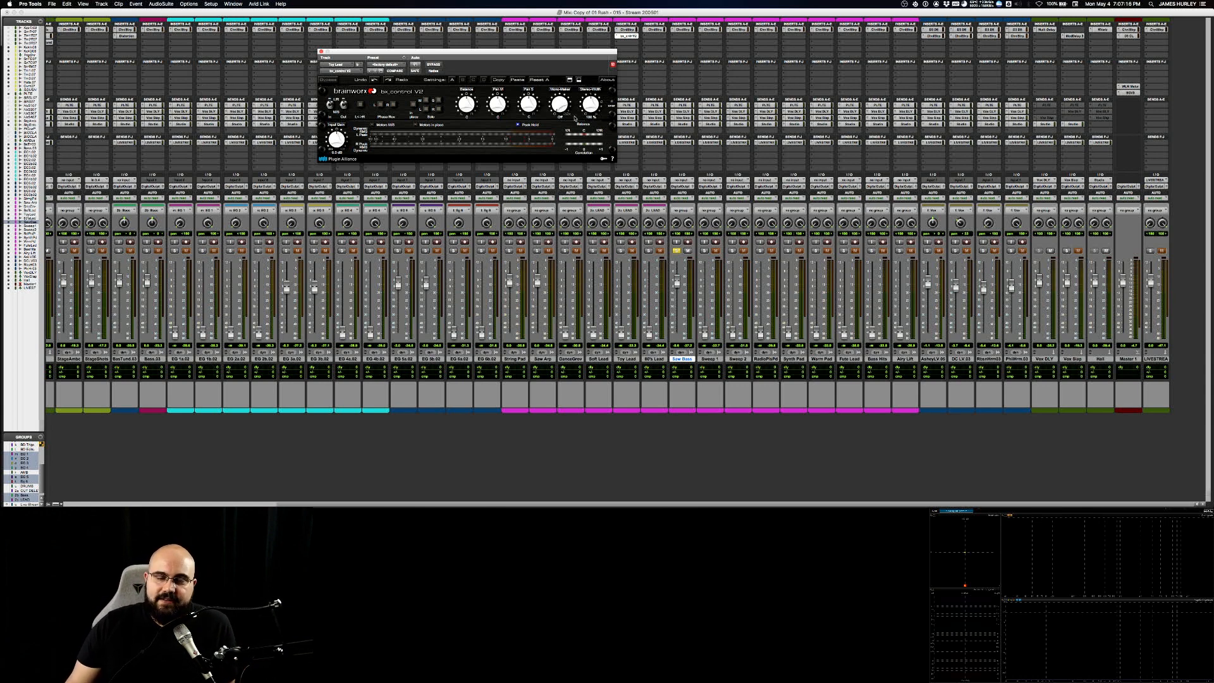
- Raise the Mono-Maker control in bx_control V2 on the Toy Lead track during playback
{"action": "key", "text": "space"}
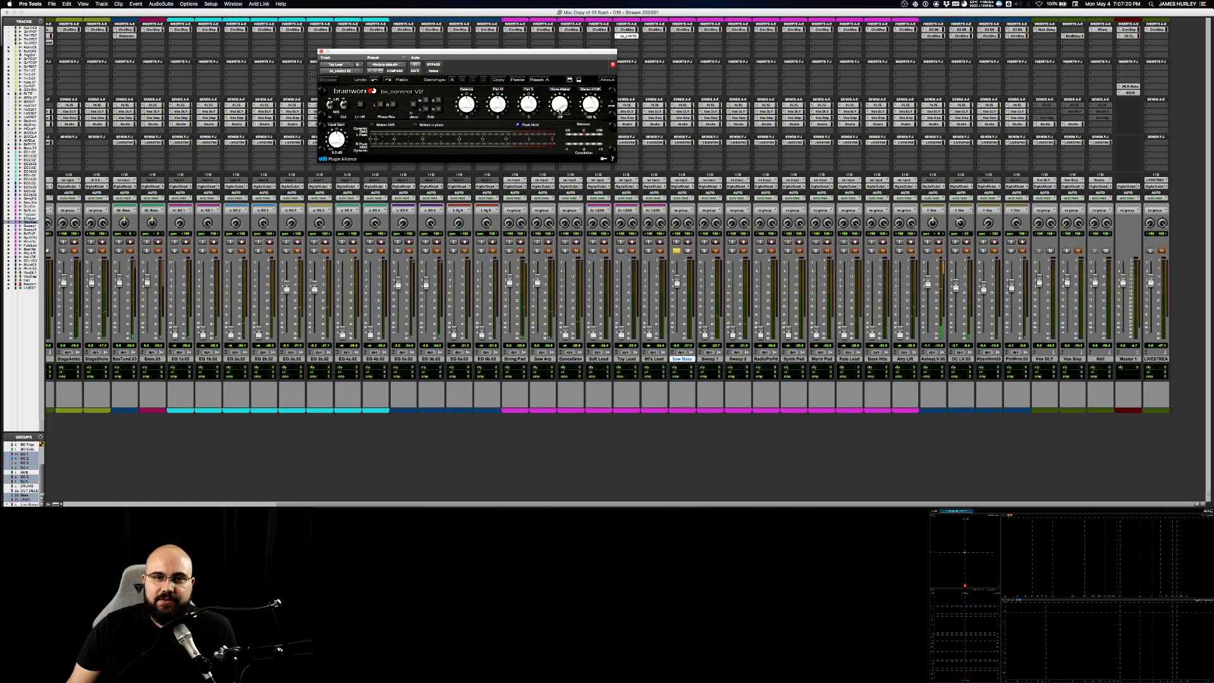
{"action": "left_click_drag", "start_coordinate": [559, 113], "coordinate": [563, 102]}
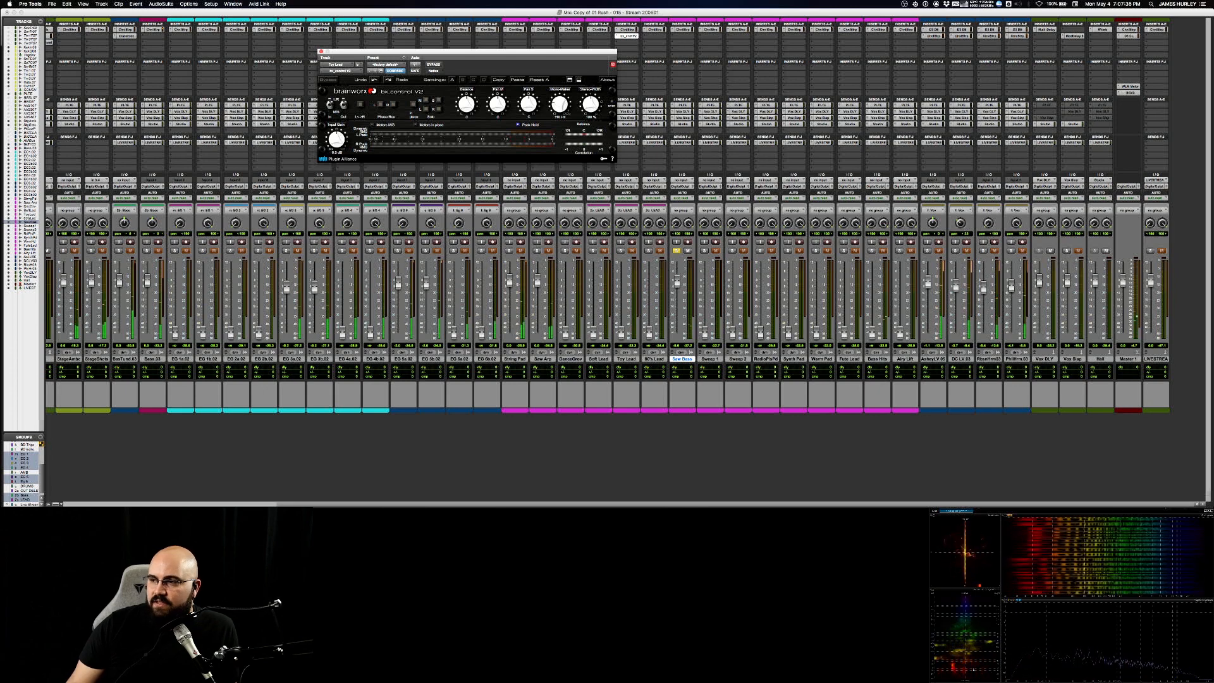
{"action": "key", "text": "space"}
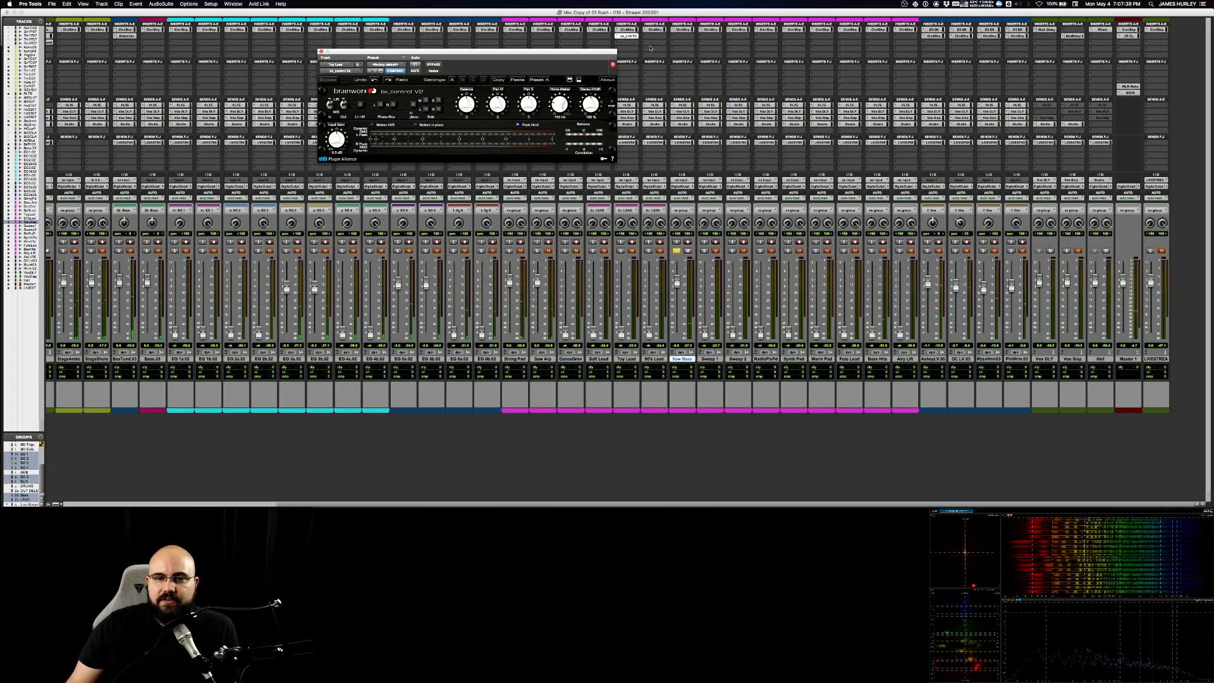
- Transfer bx_control V2 to the soloed synth bass track, reset its Mono-Maker to default and raise it again during playback
{"action": "left_click", "coordinate": [653, 37]}
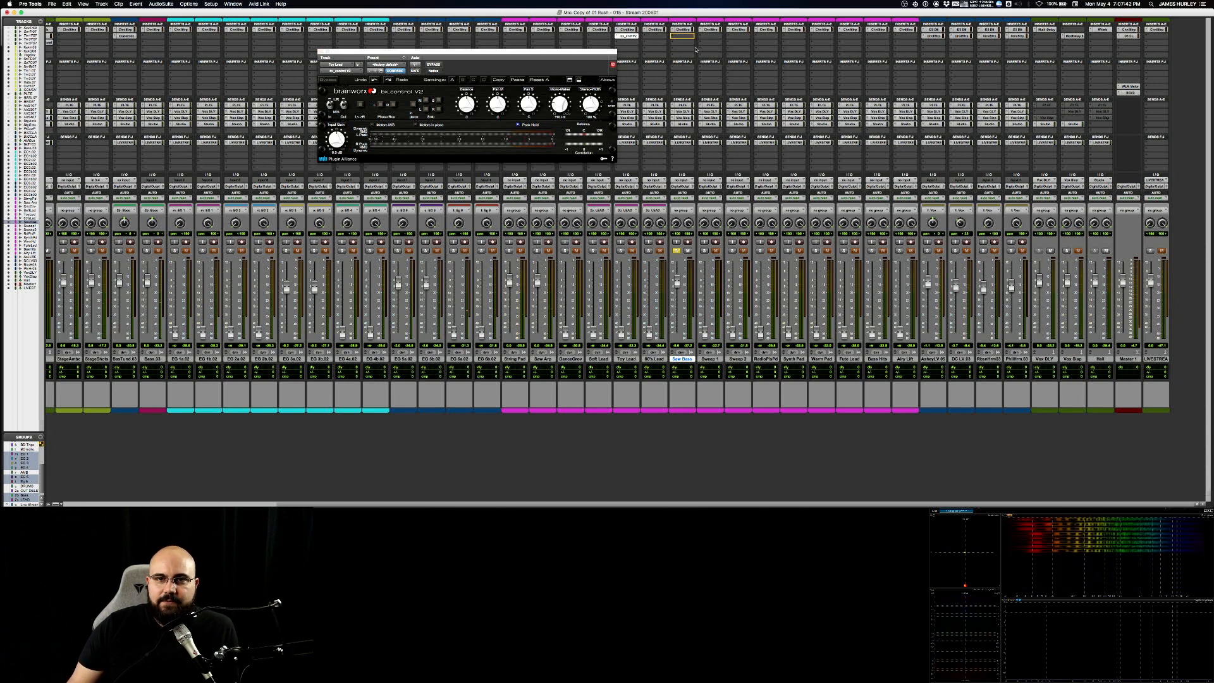
{"action": "left_click_drag", "start_coordinate": [695, 48], "coordinate": [684, 36]}
{"action": "left_click", "coordinate": [558, 105], "text": "alt"}
{"action": "key", "text": "space"}
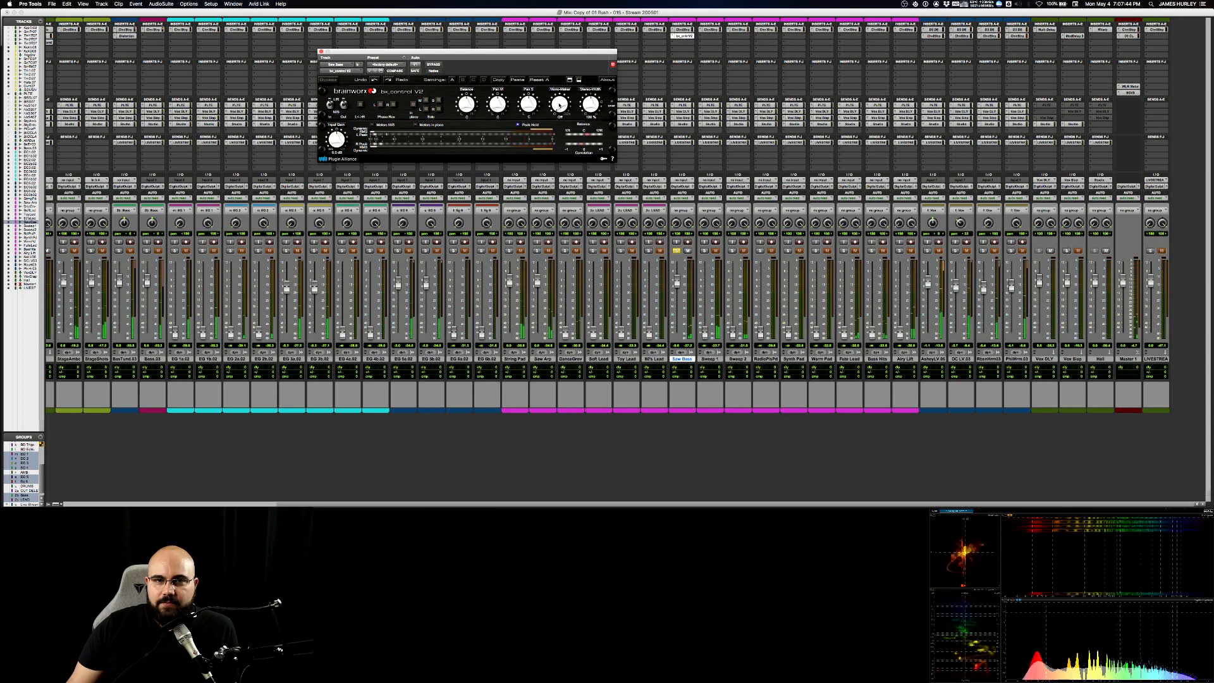
{"action": "left_click_drag", "start_coordinate": [558, 105], "coordinate": [561, 97]}
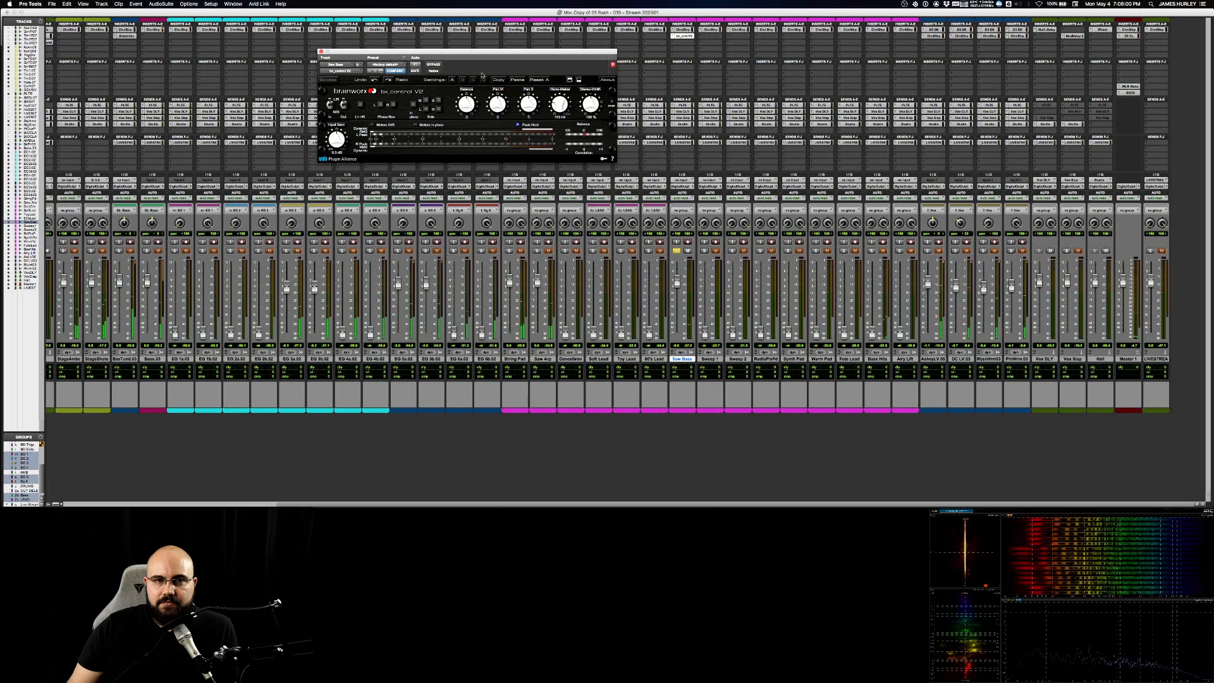
- Compare the playing synth bass with bx_control V2 bypassed and active, and close the plug-in window
{"action": "left_click", "coordinate": [441, 65]}
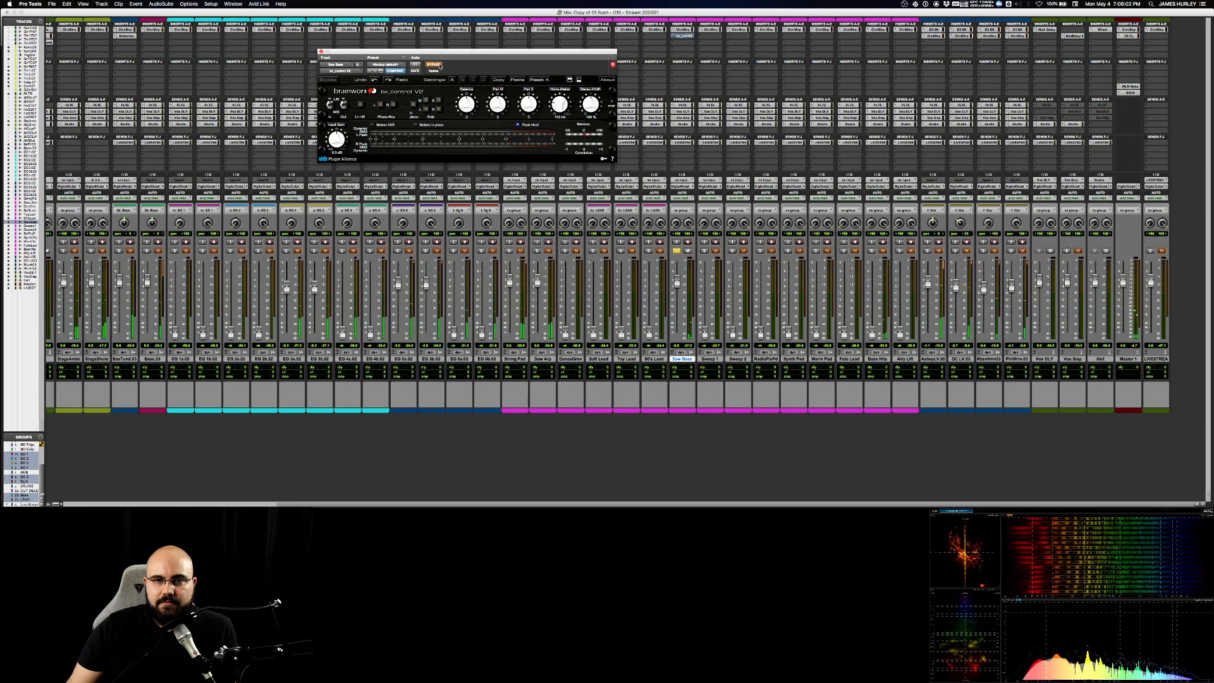
{"action": "left_click", "coordinate": [441, 65]}
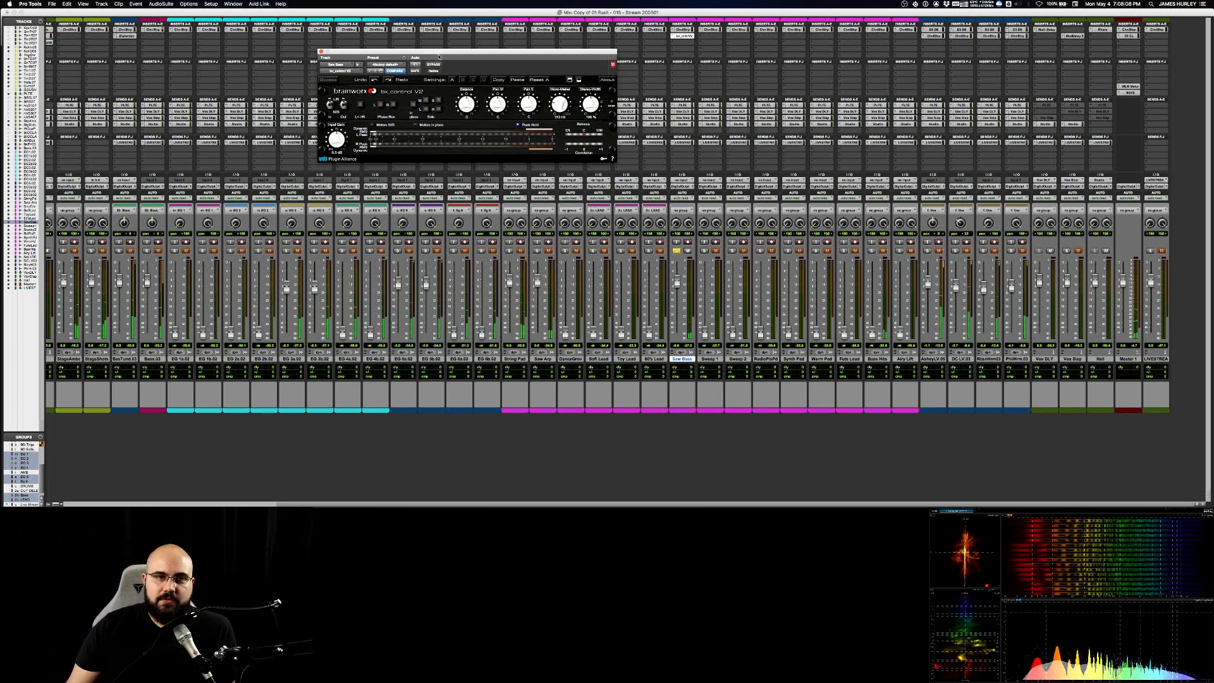
{"action": "left_click_drag", "start_coordinate": [441, 56], "coordinate": [424, 101]}
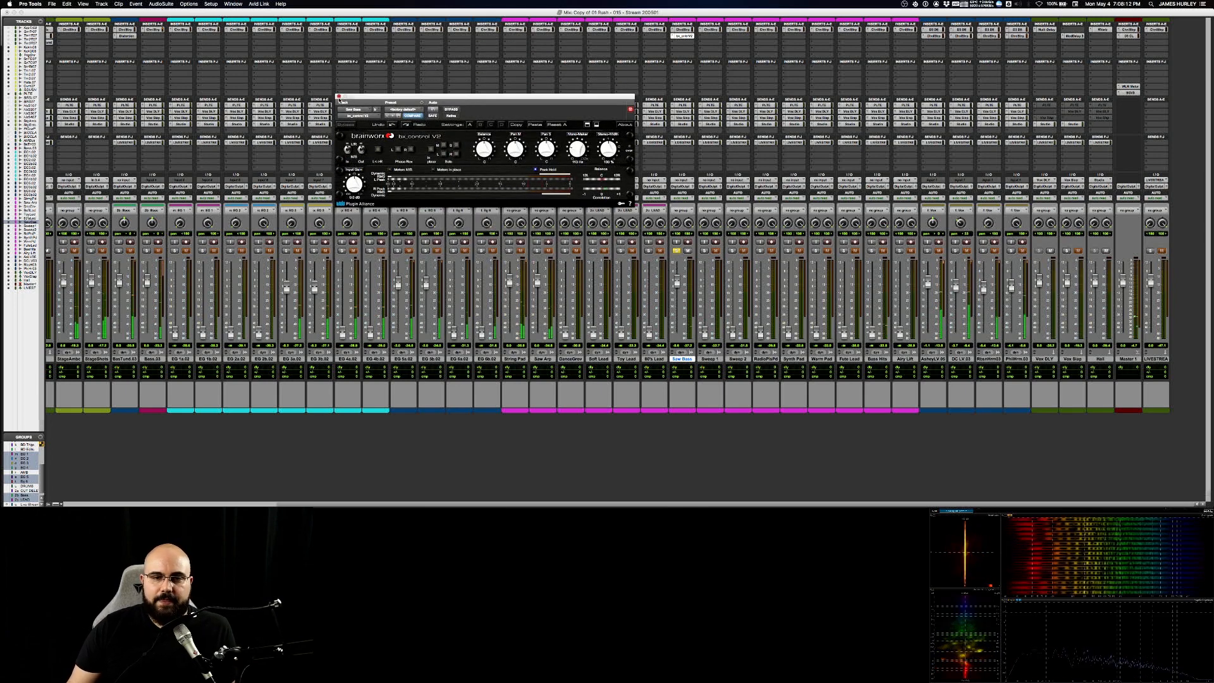
{"action": "left_click", "coordinate": [339, 97]}
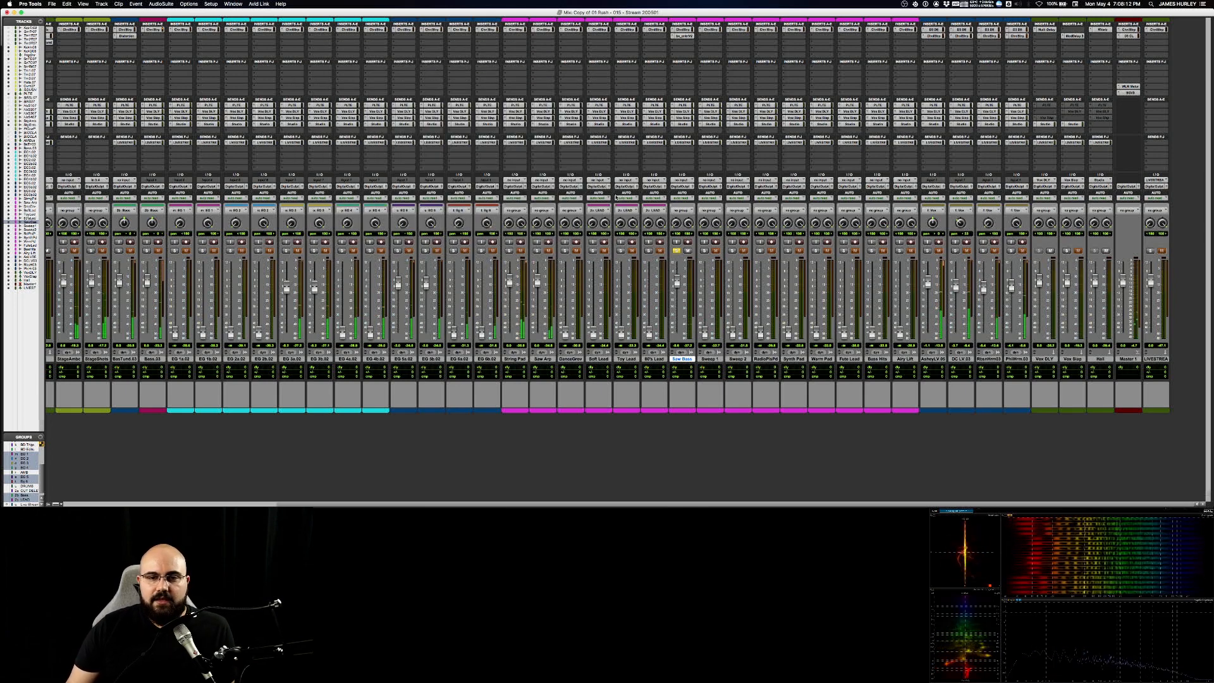
- Lower the high-pass cutoff in the synth bass's Channel Strip during playback and switch that filter off
{"action": "left_click", "coordinate": [682, 30]}
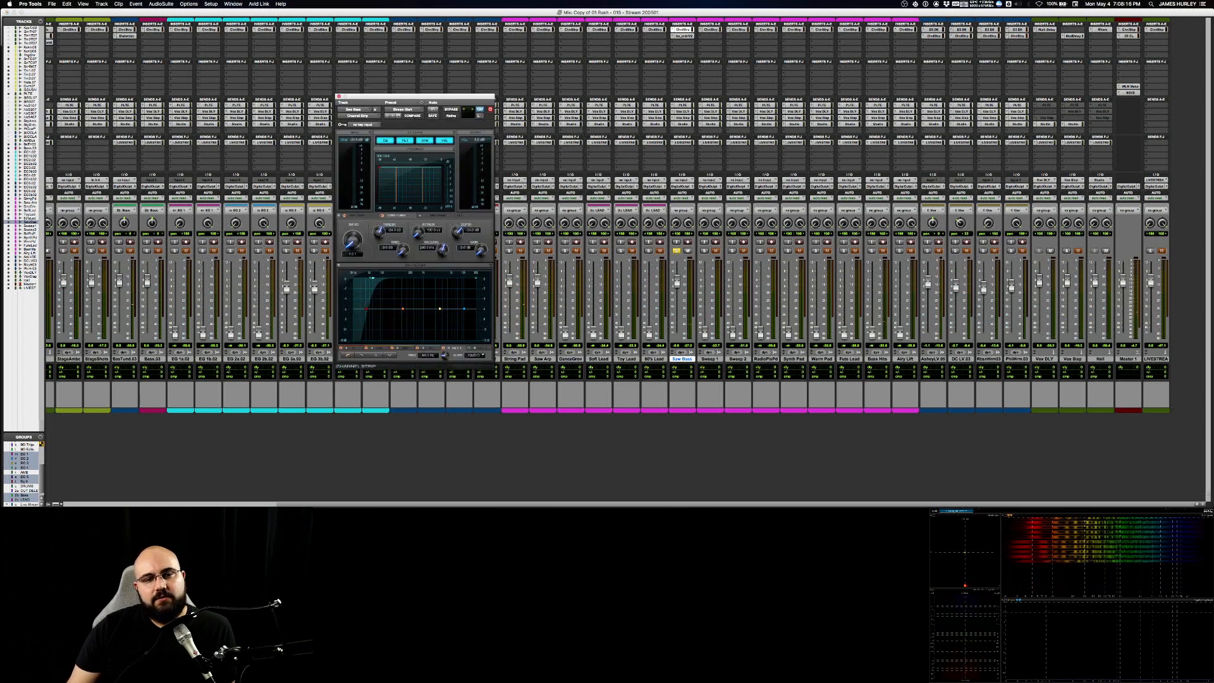
{"action": "left_click_drag", "start_coordinate": [372, 278], "coordinate": [328, 286]}
{"action": "key", "text": "space"}
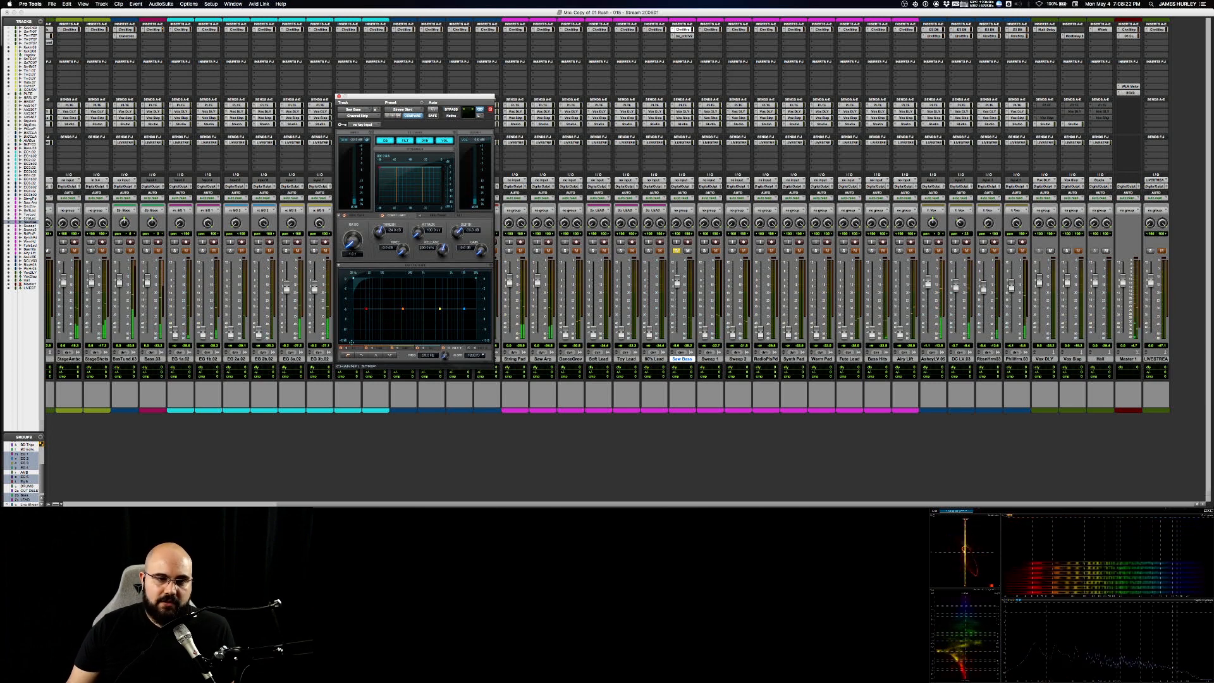
{"action": "left_click", "coordinate": [342, 349]}
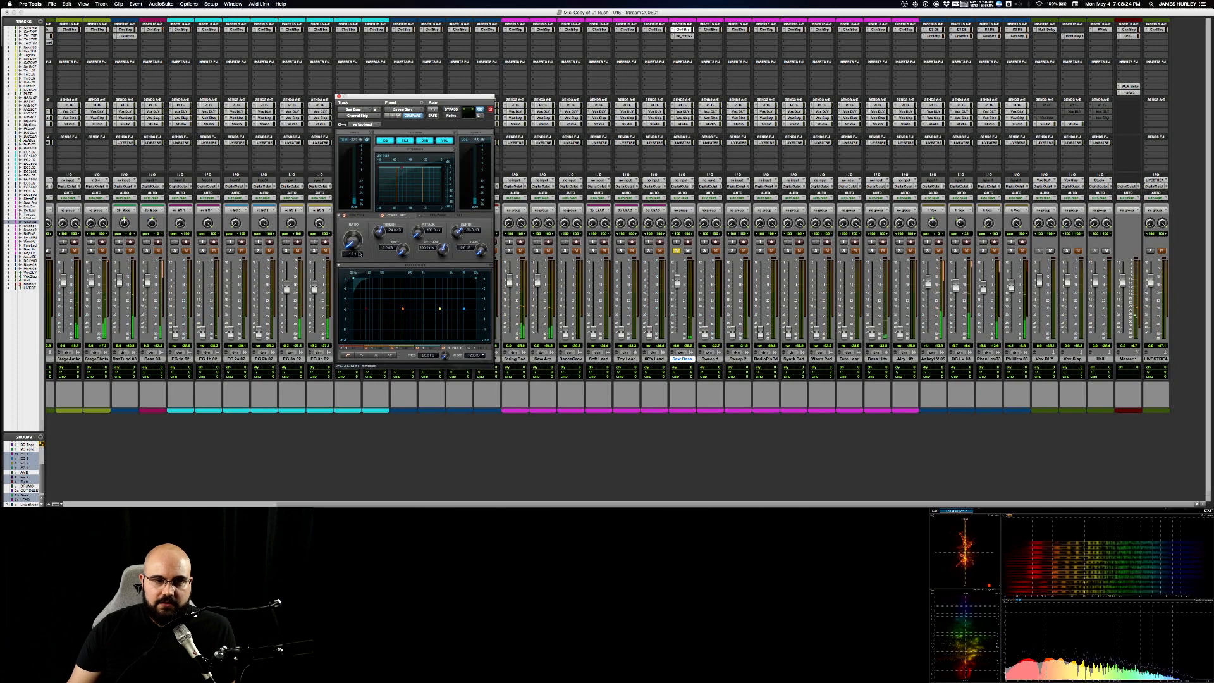
{"action": "left_click", "coordinate": [443, 348]}
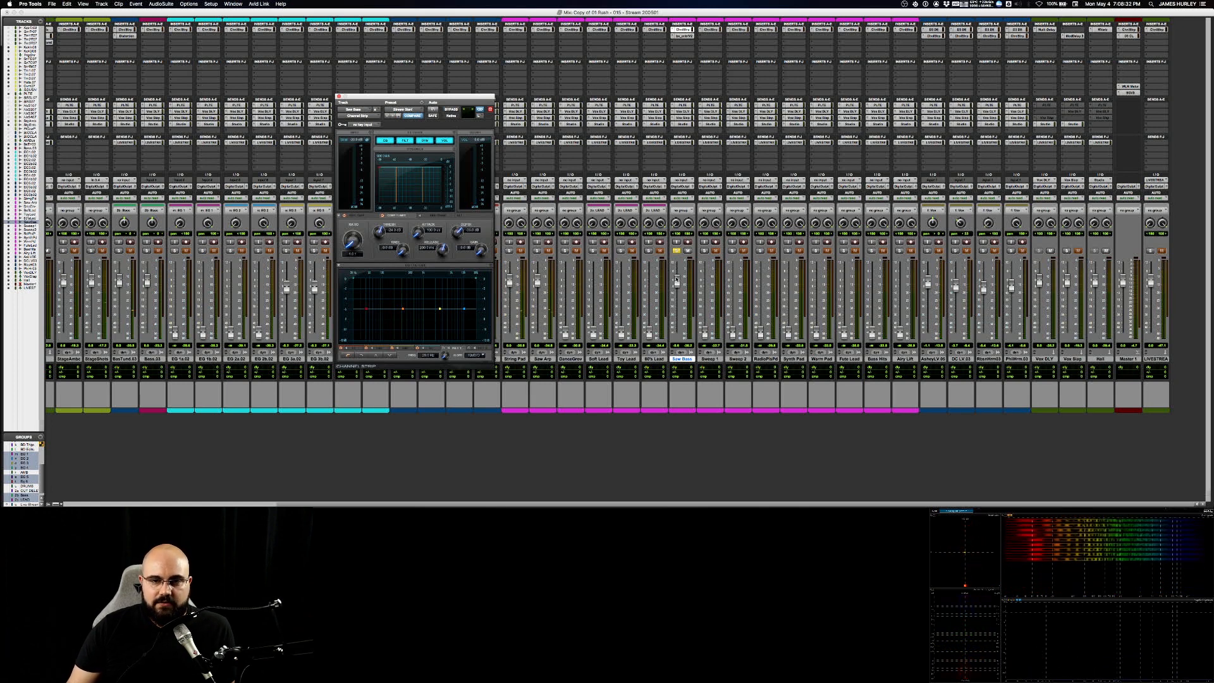
- Nudge the synth bass fader up, boost the lows with its Channel Strip's low shelf during playback, and close the plug-in
{"action": "left_click_drag", "start_coordinate": [676, 278], "coordinate": [676, 276]}
{"action": "left_click_drag", "start_coordinate": [364, 308], "coordinate": [378, 297]}
{"action": "left_click", "coordinate": [356, 356]}
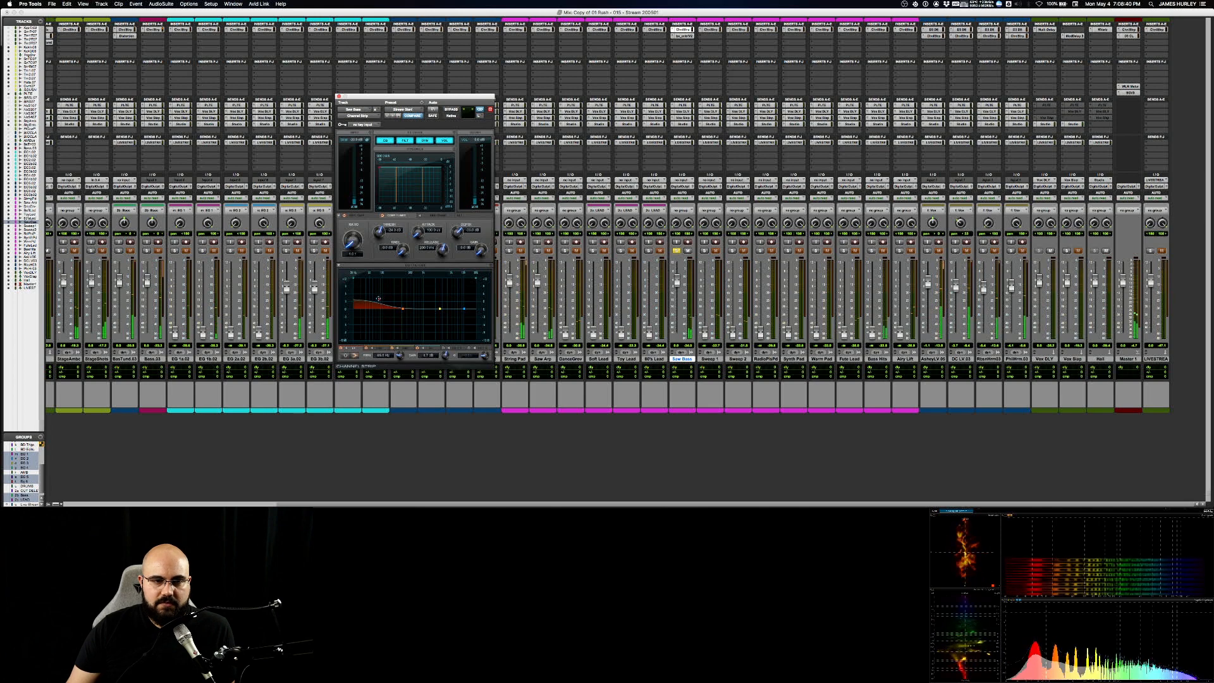
{"action": "left_click_drag", "start_coordinate": [378, 298], "coordinate": [379, 297]}
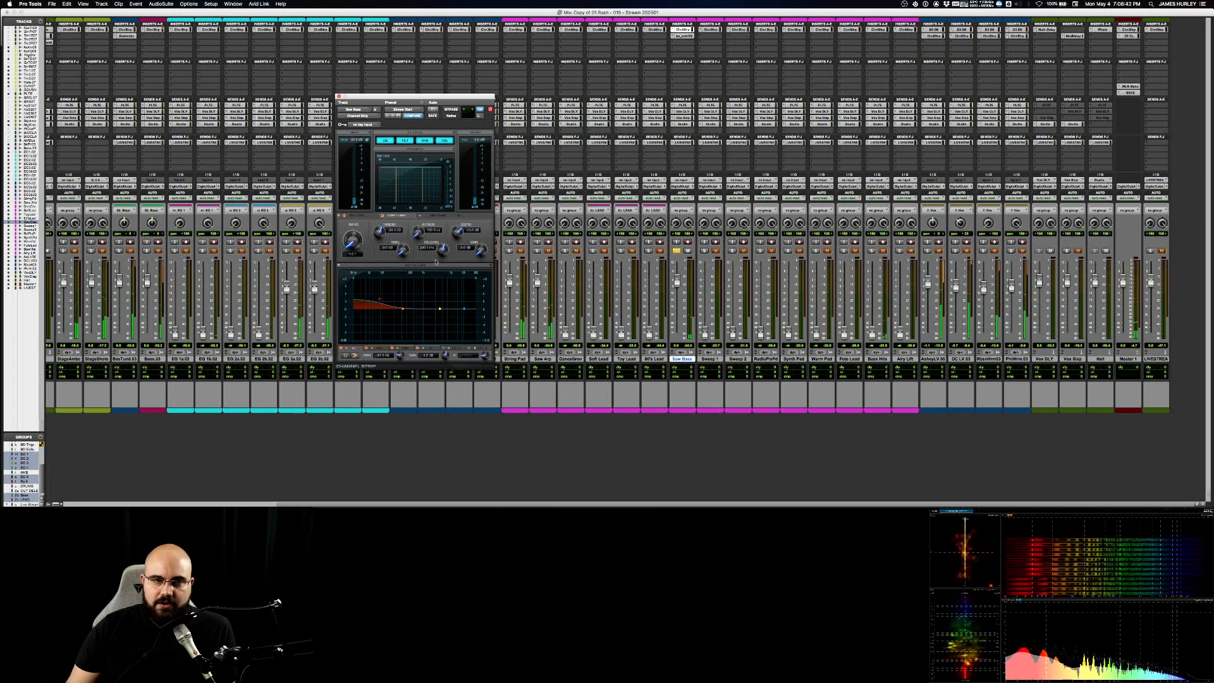
{"action": "key", "text": "space"}
{"action": "left_click", "coordinate": [339, 96]}
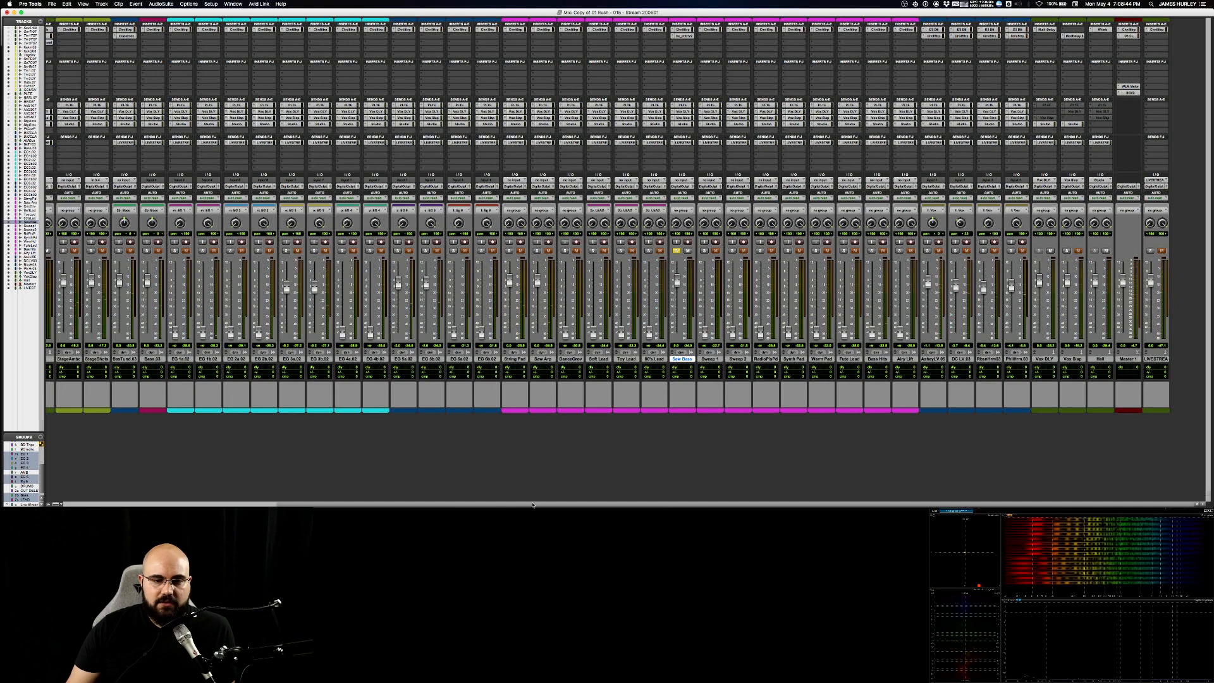
- Solo the tuned bass and adjacent Bass tracks alongside the synth bass and start playback
{"action": "scroll", "coordinate": [532, 504], "scroll_direction": "left", "scroll_amount": 5}
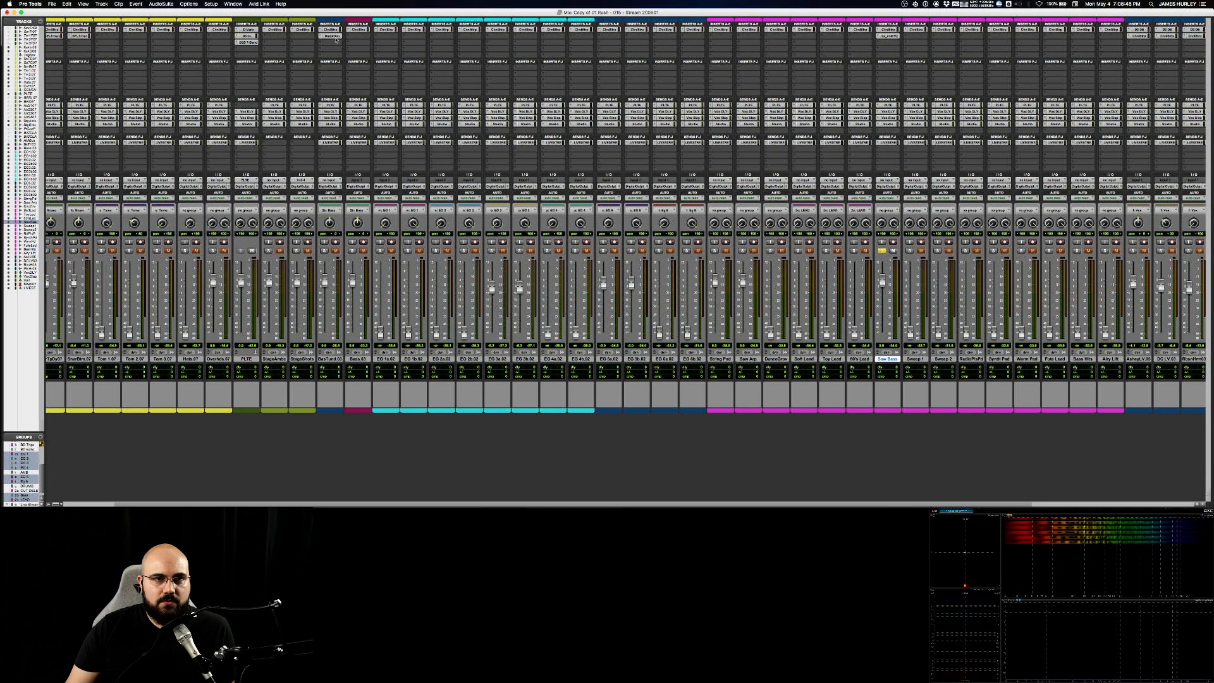
{"action": "left_click", "coordinate": [324, 250]}
{"action": "left_click", "coordinate": [352, 250]}
{"action": "key", "text": "space"}
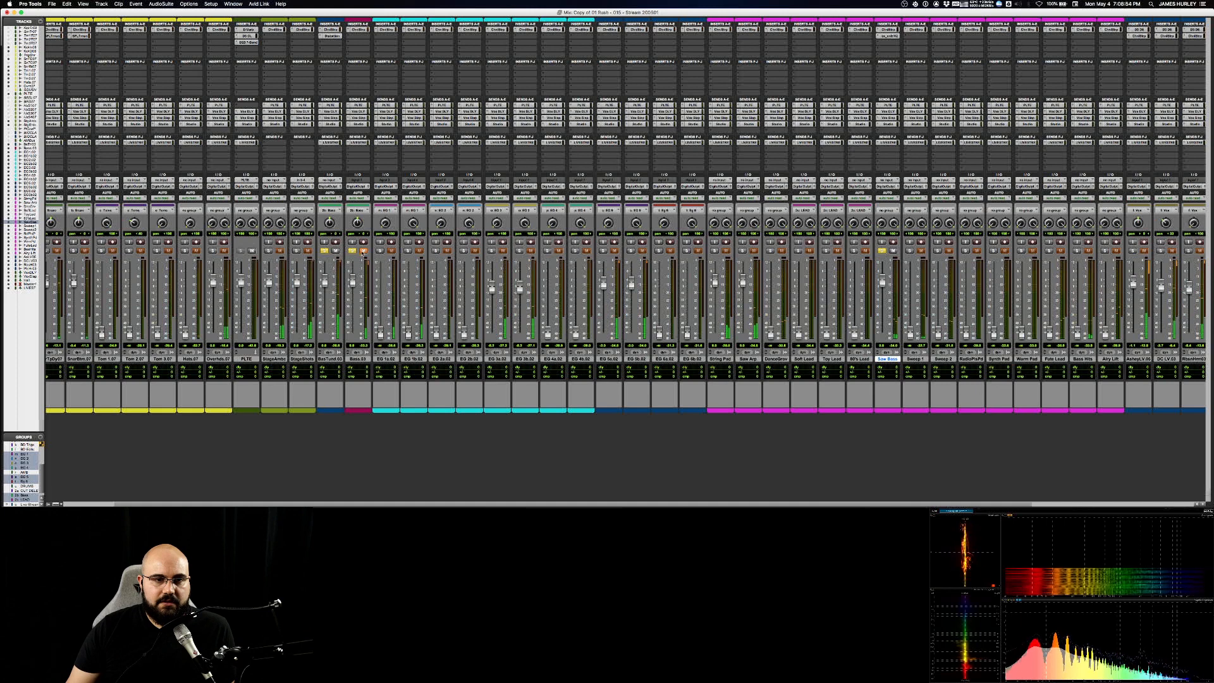
- Bypass the Distortion plug-in on the tuned bass track and close its window
{"action": "left_click", "coordinate": [332, 36]}
{"action": "left_click", "coordinate": [450, 110]}
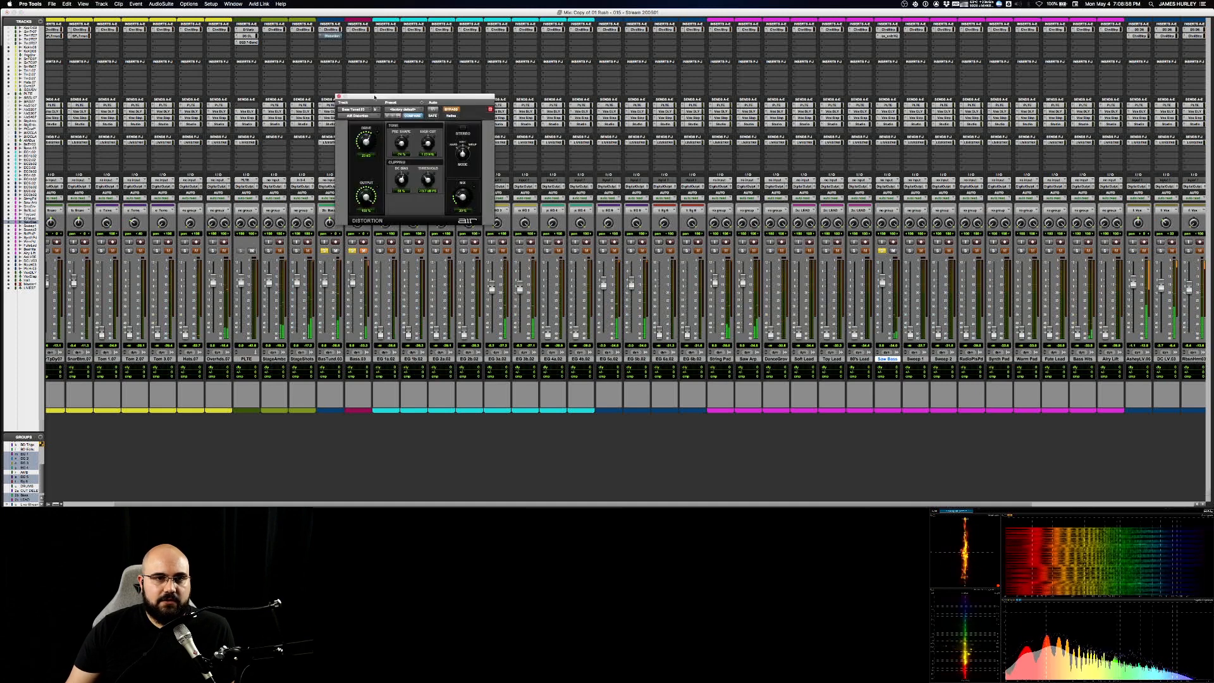
{"action": "left_click", "coordinate": [339, 96]}
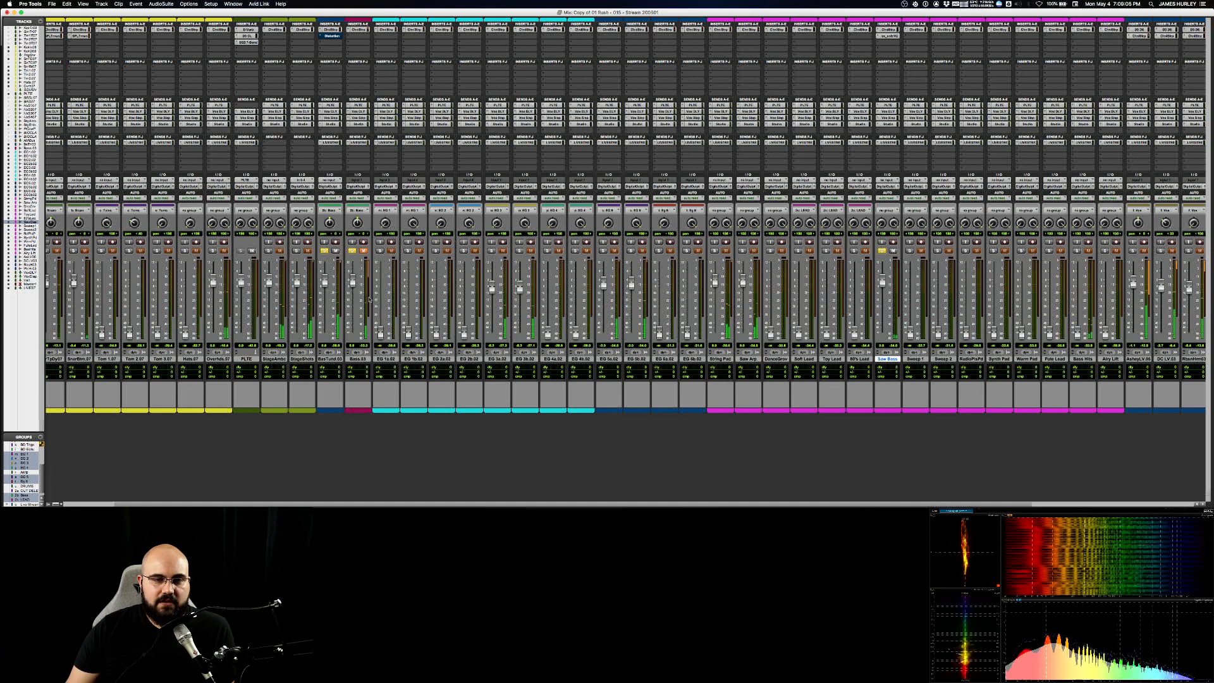
- Mute the tuned bass and synth bass, unmute the Bass track, and restart playback to hear it alone
{"action": "mouse_move", "coordinate": [743, 504]}
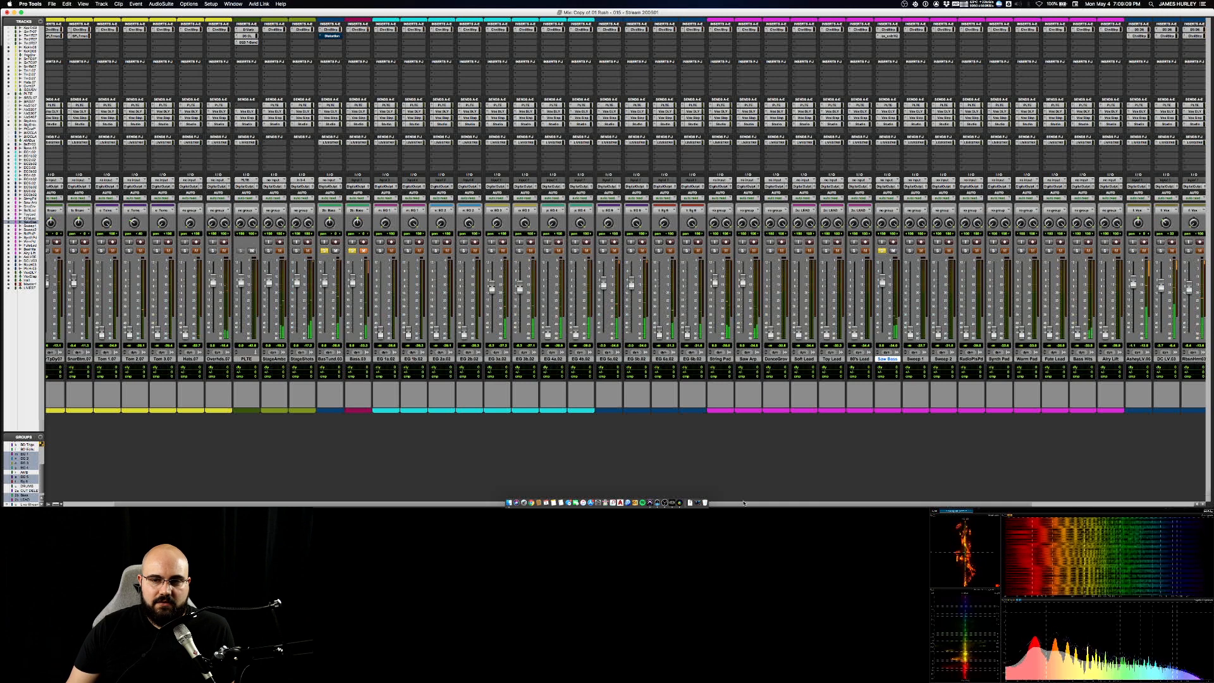
{"action": "key", "text": "space"}
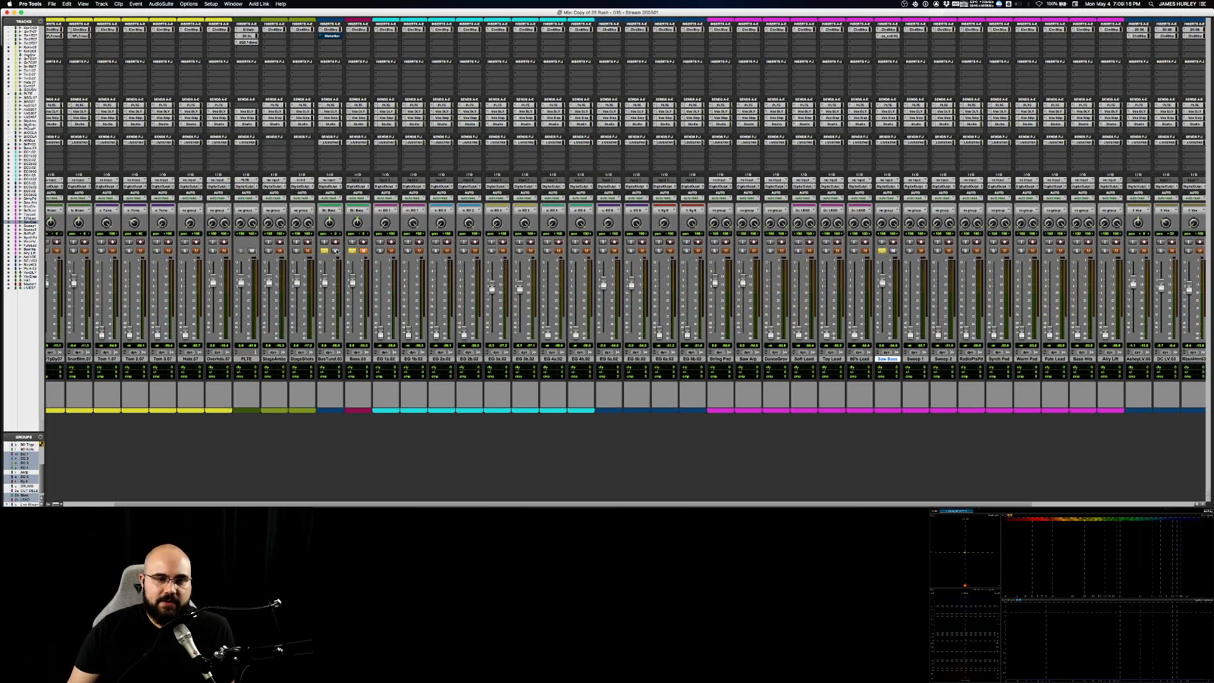
{"action": "key", "text": "space"}
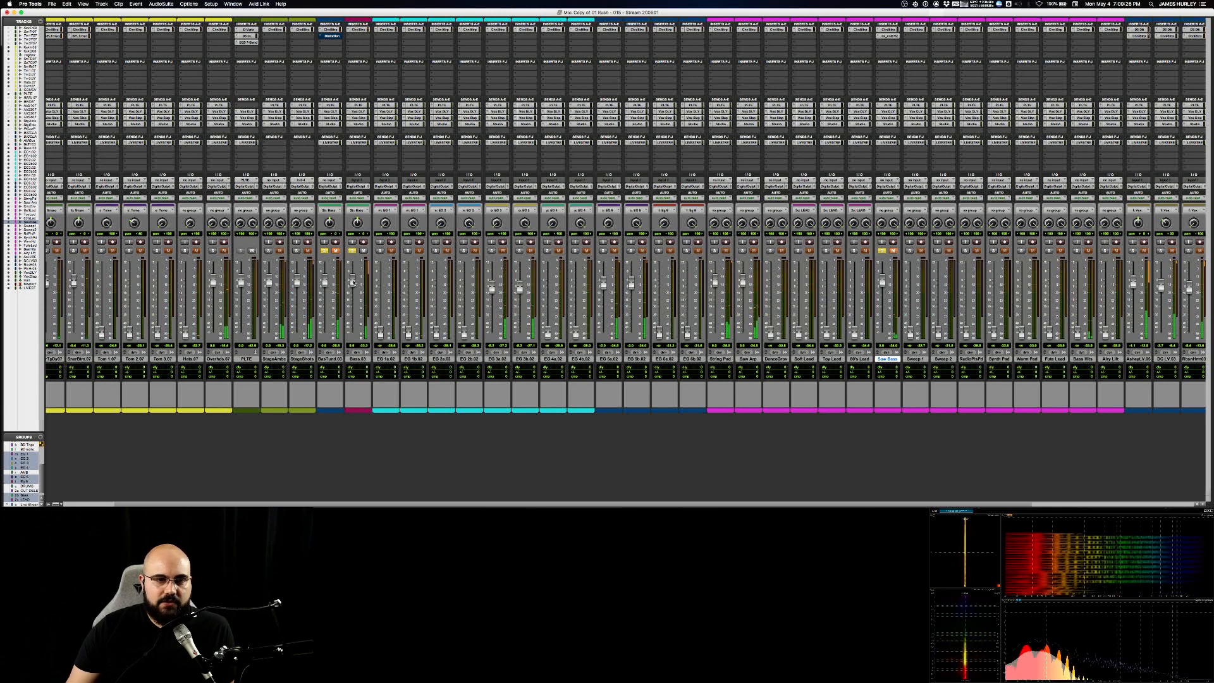
- Raise the high-pass cutoff in the Bass track's Channel Strip and reposition the plug-in window clear of the bass tracks
{"action": "left_click", "coordinate": [358, 29]}
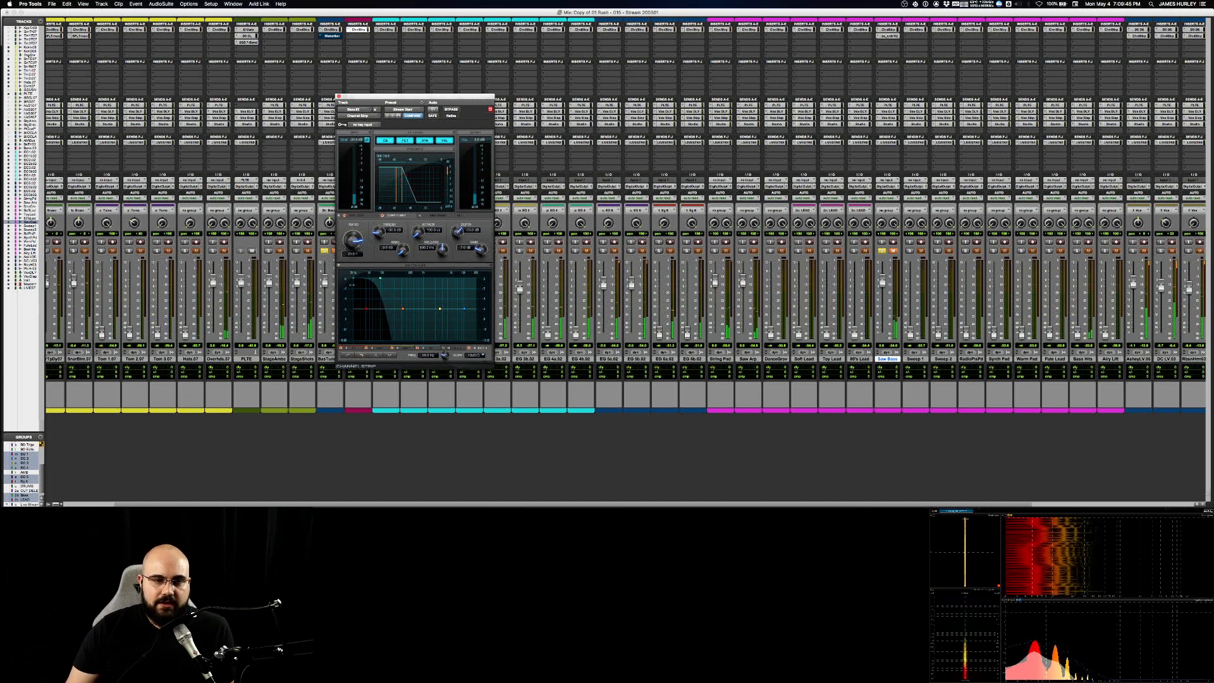
{"action": "left_click_drag", "start_coordinate": [353, 278], "coordinate": [366, 278]}
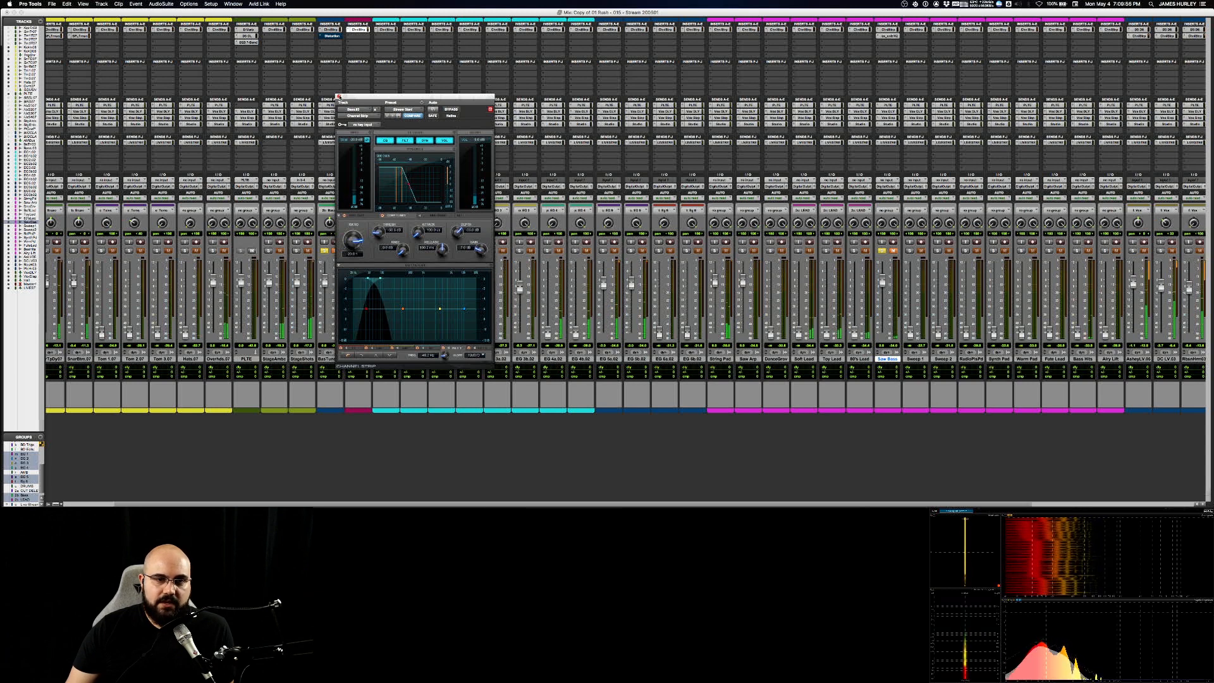
{"action": "left_click_drag", "start_coordinate": [370, 98], "coordinate": [705, 88]}
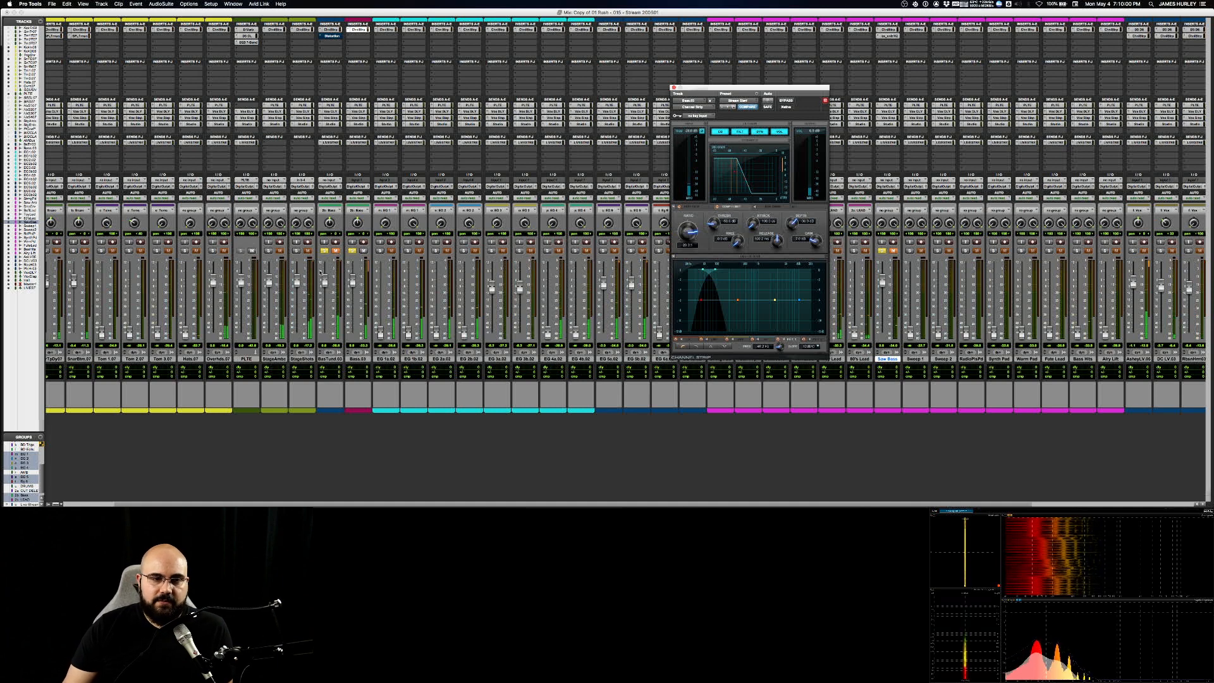
- Unmute the tuned bass and switch off the high-pass filter in the Bass track's Channel Strip
{"action": "left_click", "coordinate": [336, 251]}
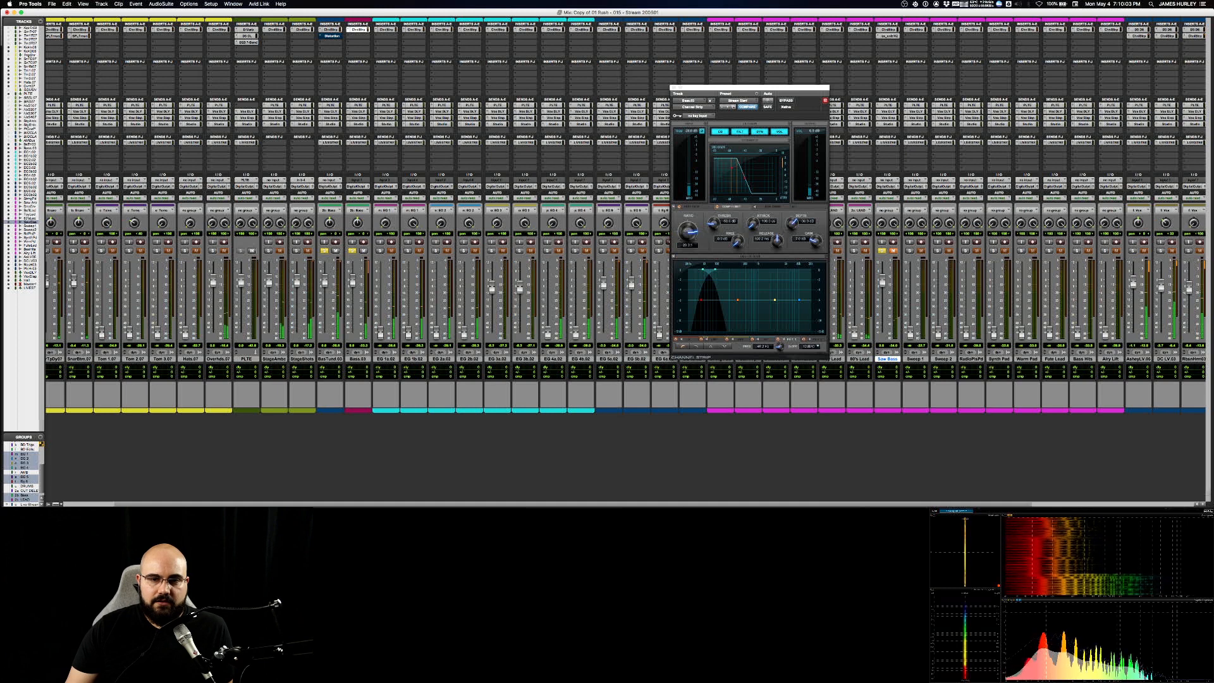
{"action": "left_click", "coordinate": [778, 340]}
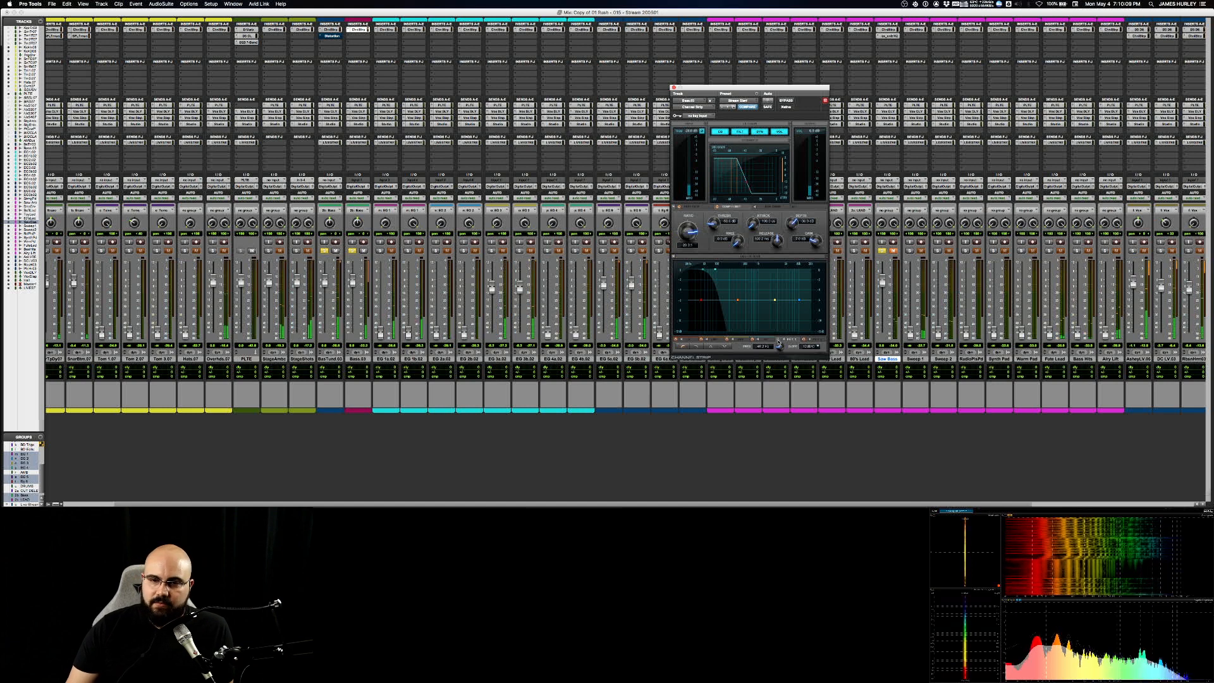
- Switch the Bass track's Channel Strip high-pass filter back on, then unmute the synth bass and resume playback
{"action": "left_click", "coordinate": [778, 340]}
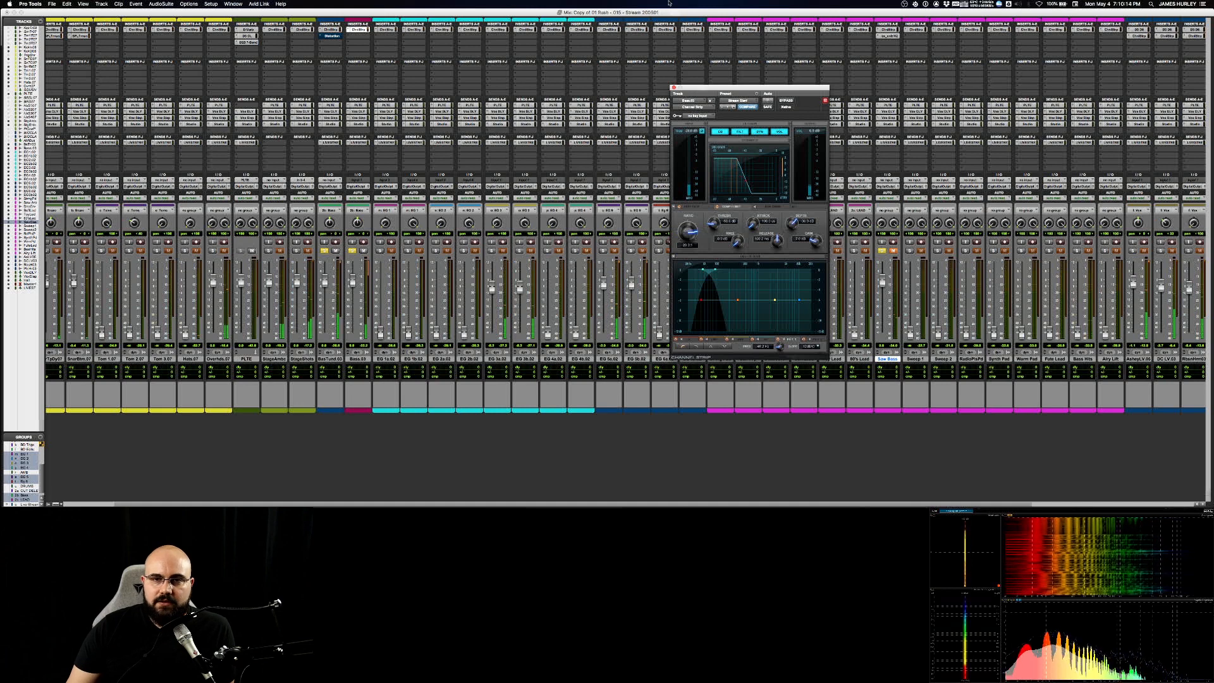
{"action": "left_click_drag", "start_coordinate": [696, 88], "coordinate": [582, 85]}
{"action": "key", "text": "space"}
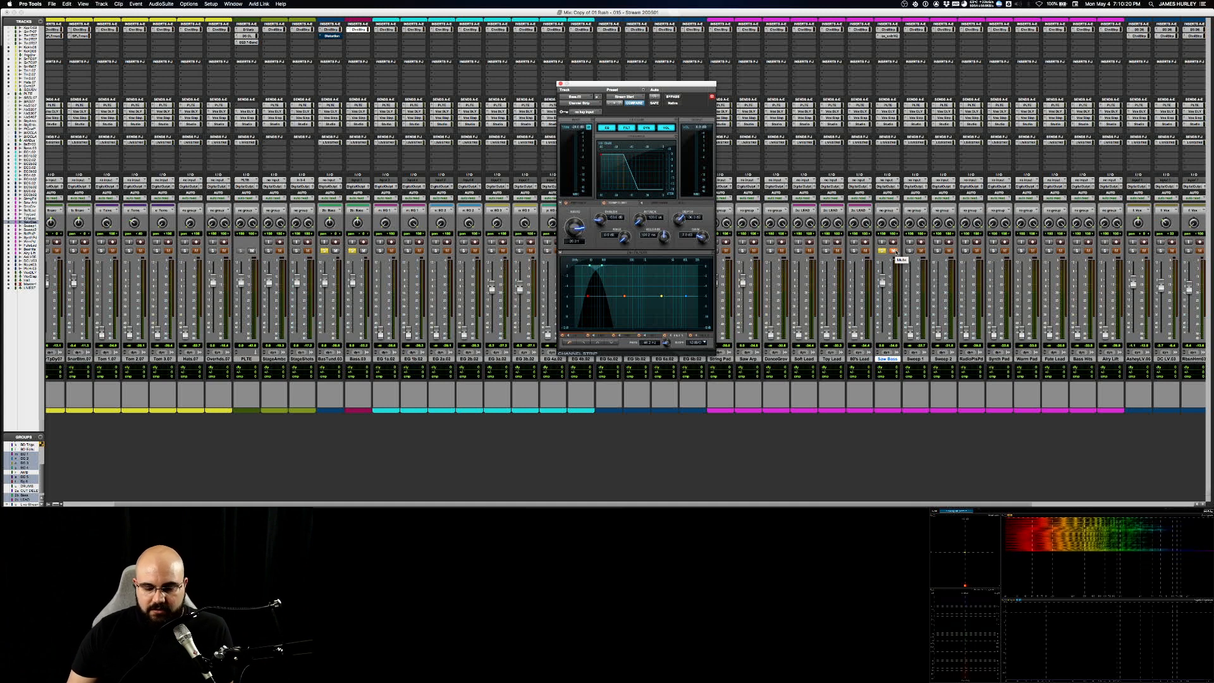
{"action": "key", "text": "space"}
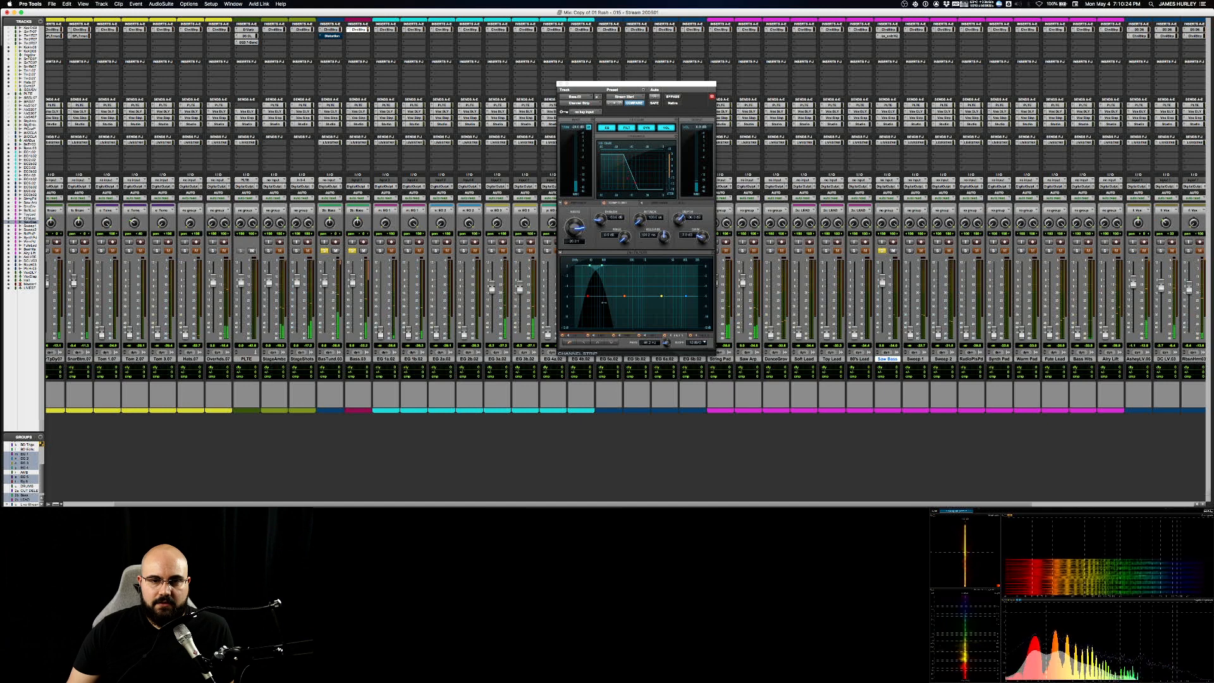
{"action": "left_click", "coordinate": [664, 335]}
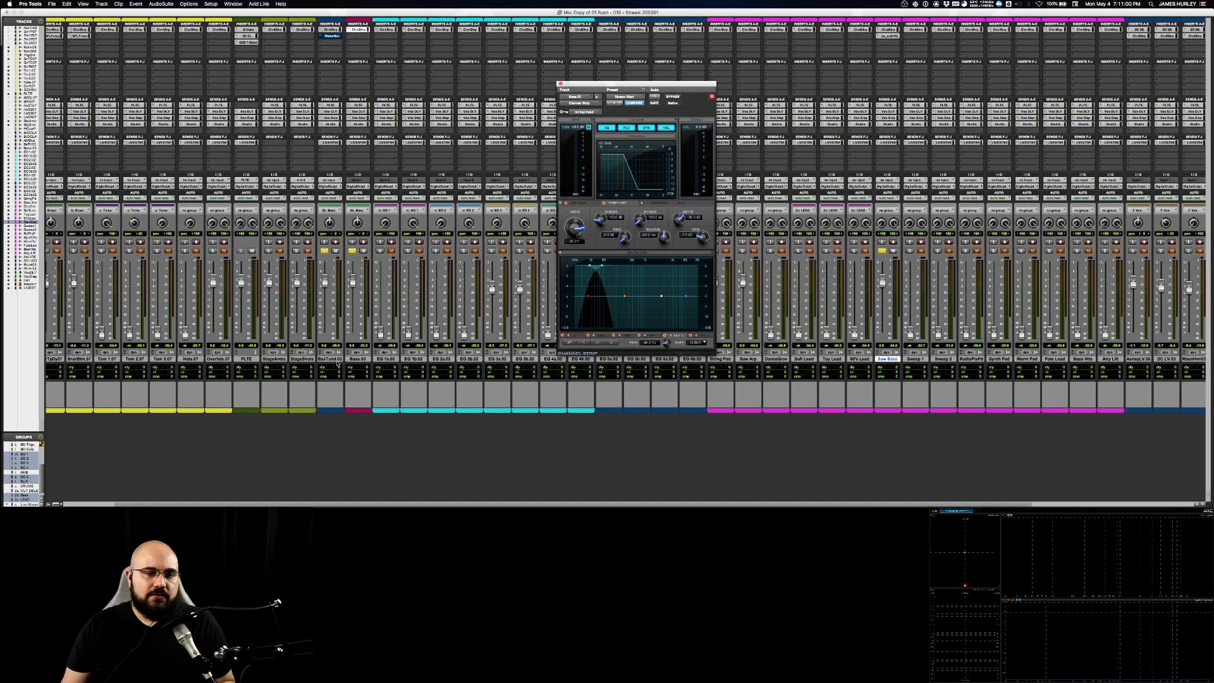
- Rename the tuned bass track "Bass Hi" and the Bass track beside it "Bass Lo"
{"action": "left_click", "coordinate": [334, 359]}
{"action": "double_click", "coordinate": [334, 358]}
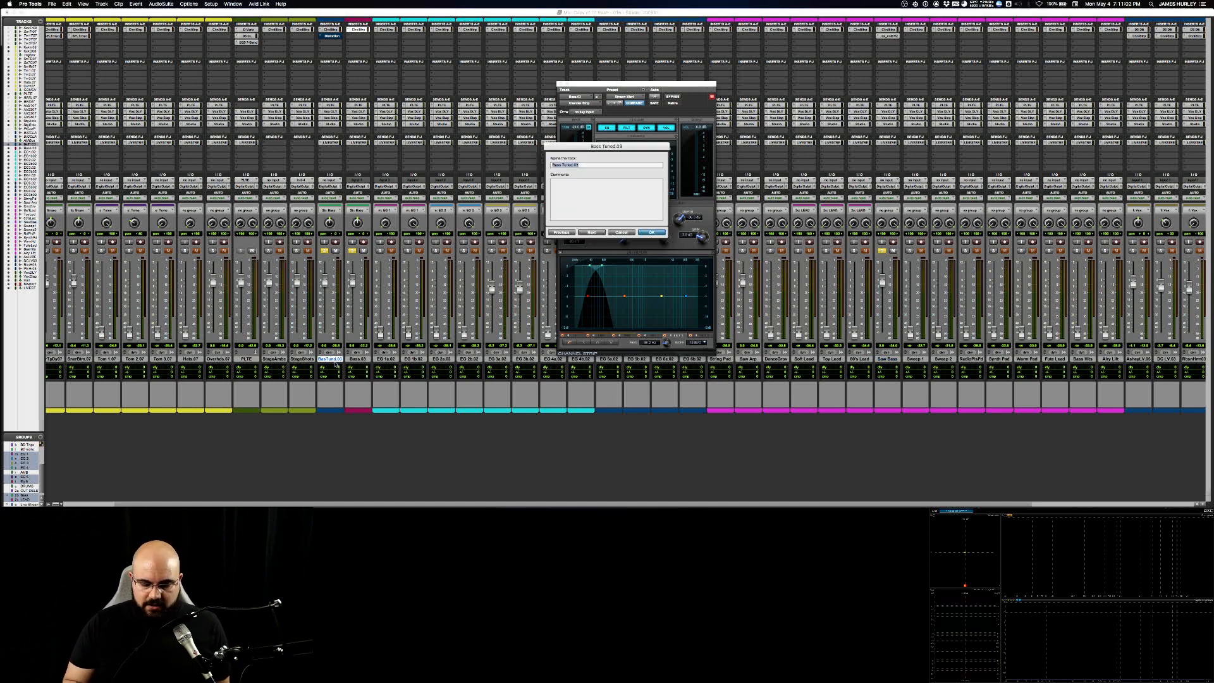
{"action": "key", "text": "Right"}
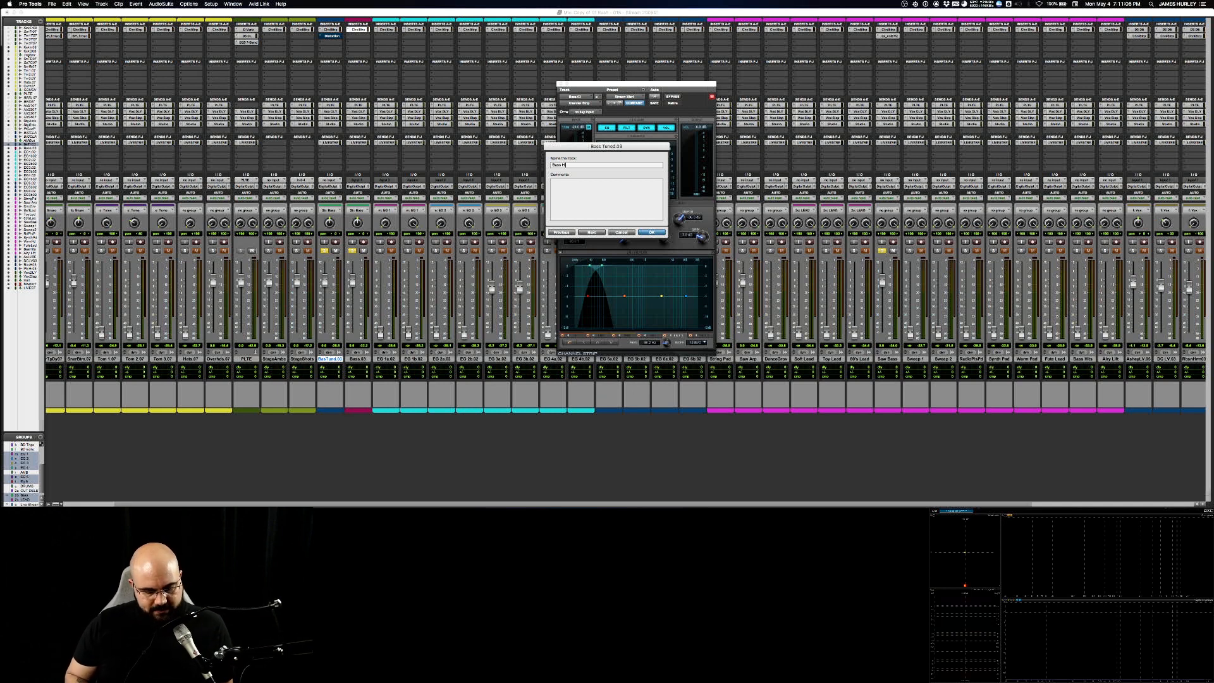
{"action": "key", "text": "super+Right"}
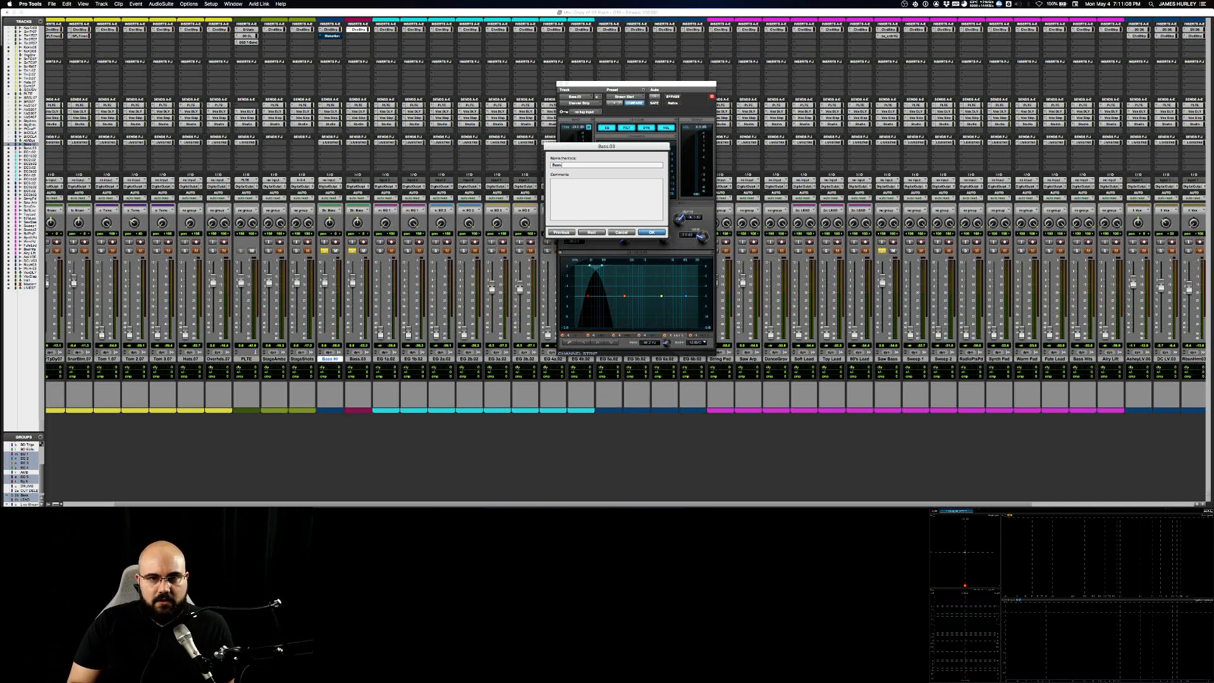
{"action": "type", "text": "Bass Lo"}
{"action": "key", "text": "Return"}
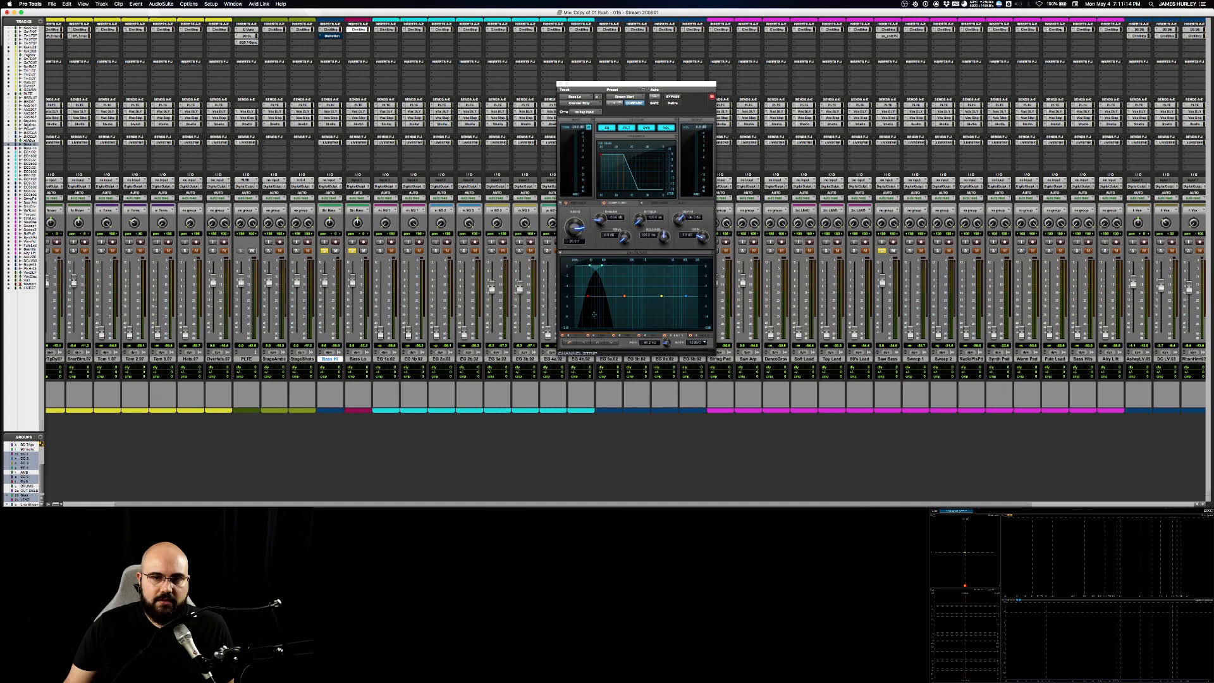
- Switch off the high-pass filter in the Bass Lo Channel Strip and lower the Bass Lo fader slightly
{"action": "left_click", "coordinate": [664, 335]}
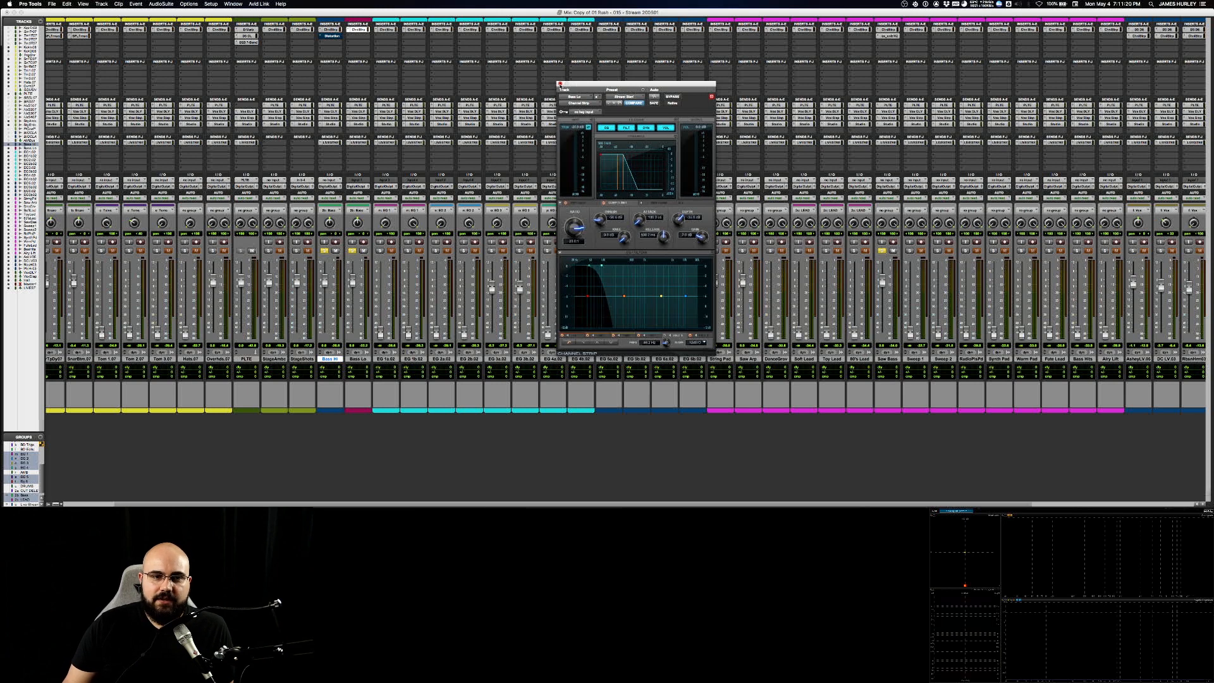
{"action": "left_click", "coordinate": [560, 84]}
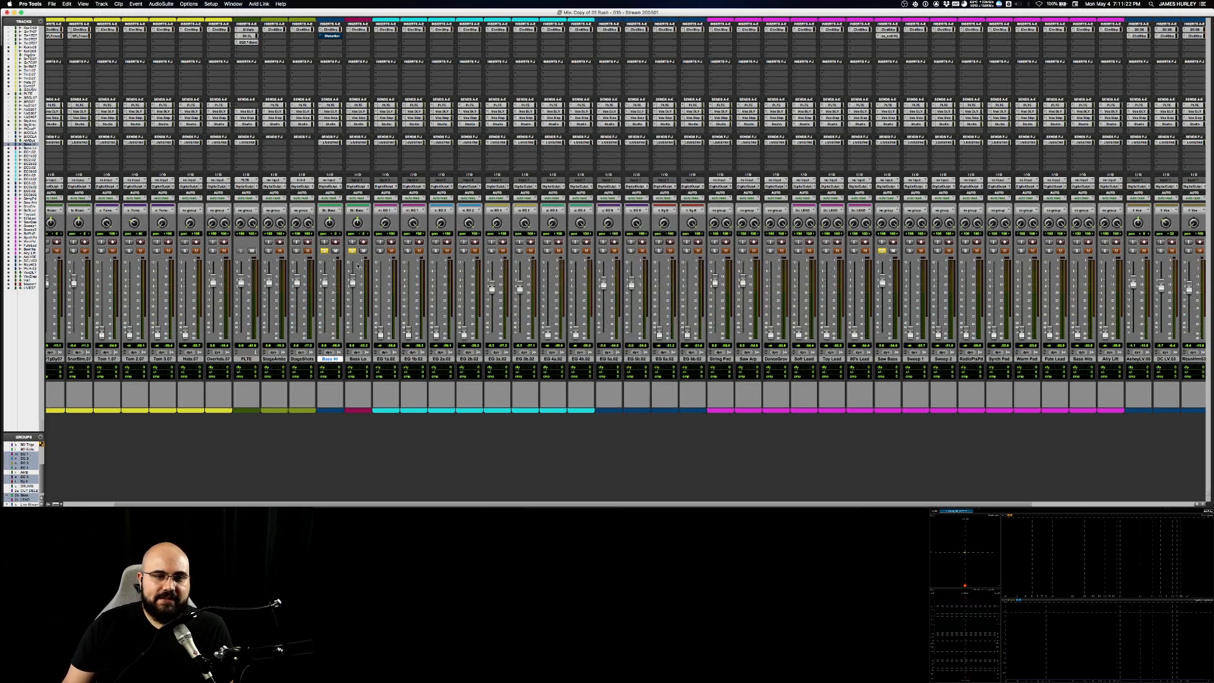
{"action": "left_click_drag", "start_coordinate": [352, 282], "coordinate": [356, 301]}
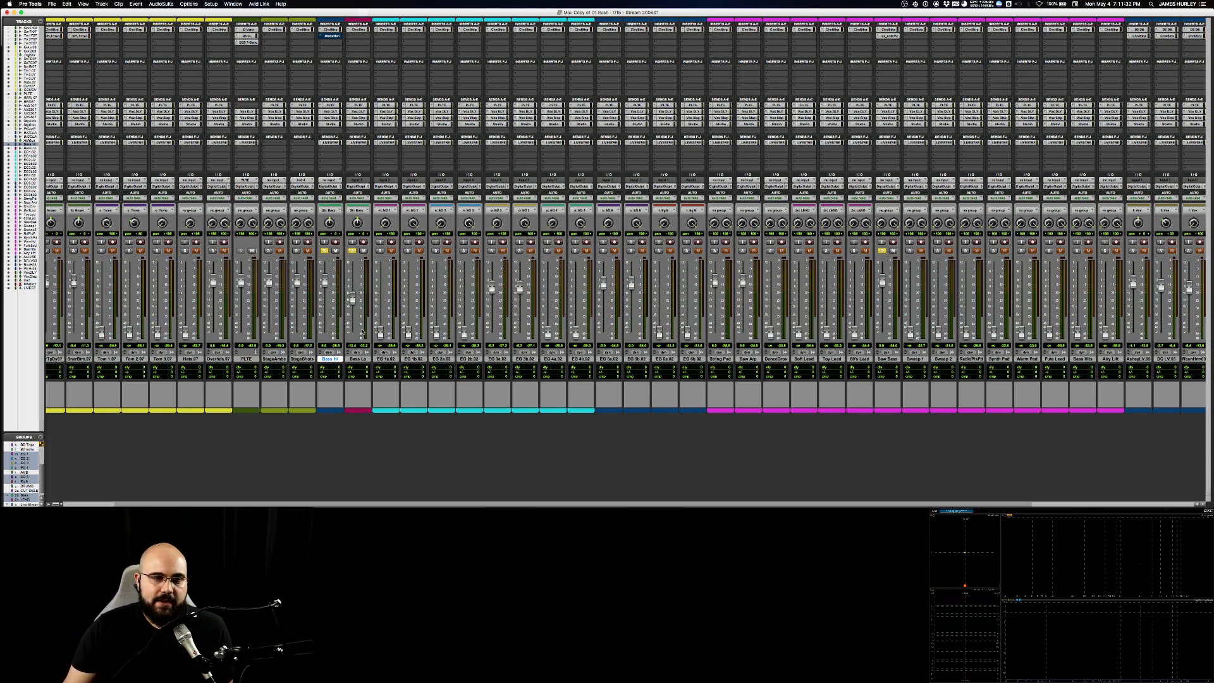
{"action": "left_click_drag", "start_coordinate": [353, 300], "coordinate": [354, 290]}
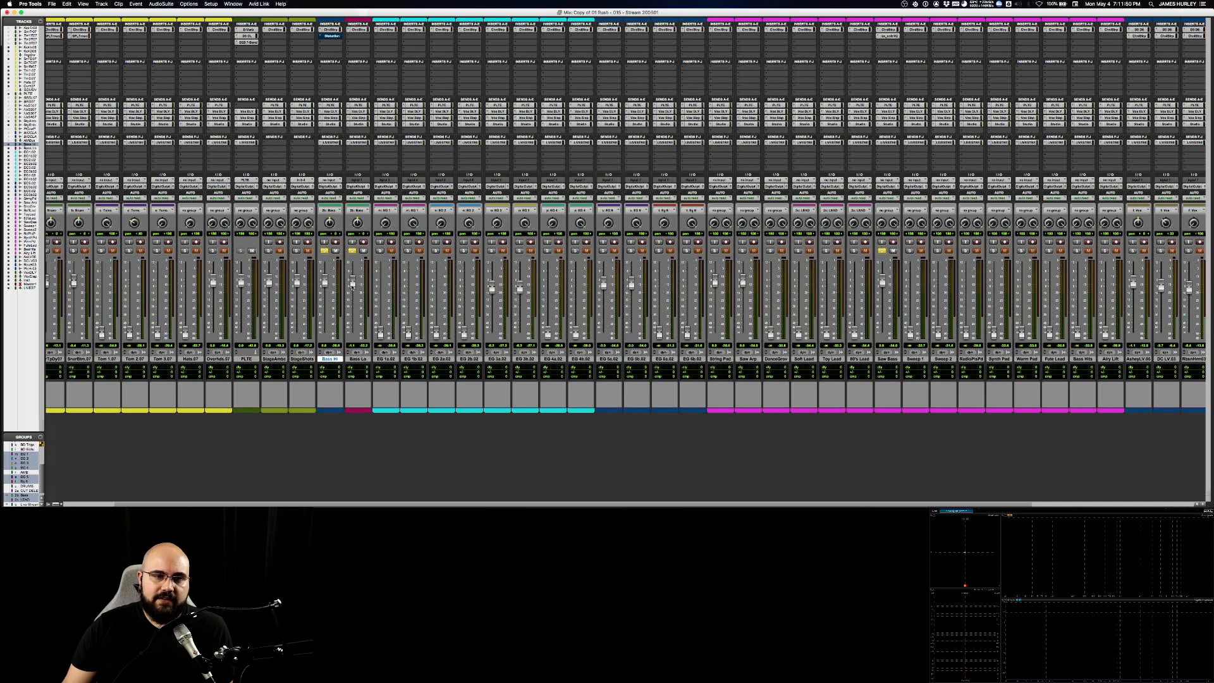
{"action": "left_click_drag", "start_coordinate": [353, 286], "coordinate": [352, 288]}
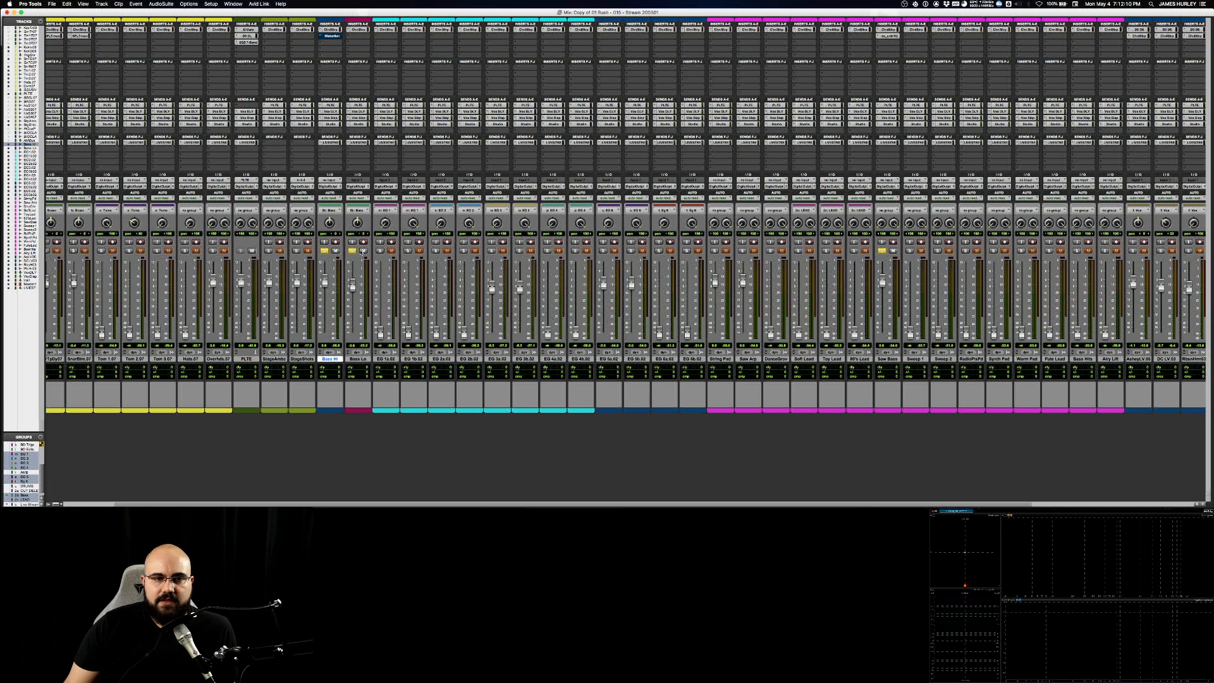
- Unsolo the bass guitar tracks and flatten the low-shelf boost in the Saw Bass Channel Strip during playback
{"action": "left_click", "coordinate": [352, 250]}
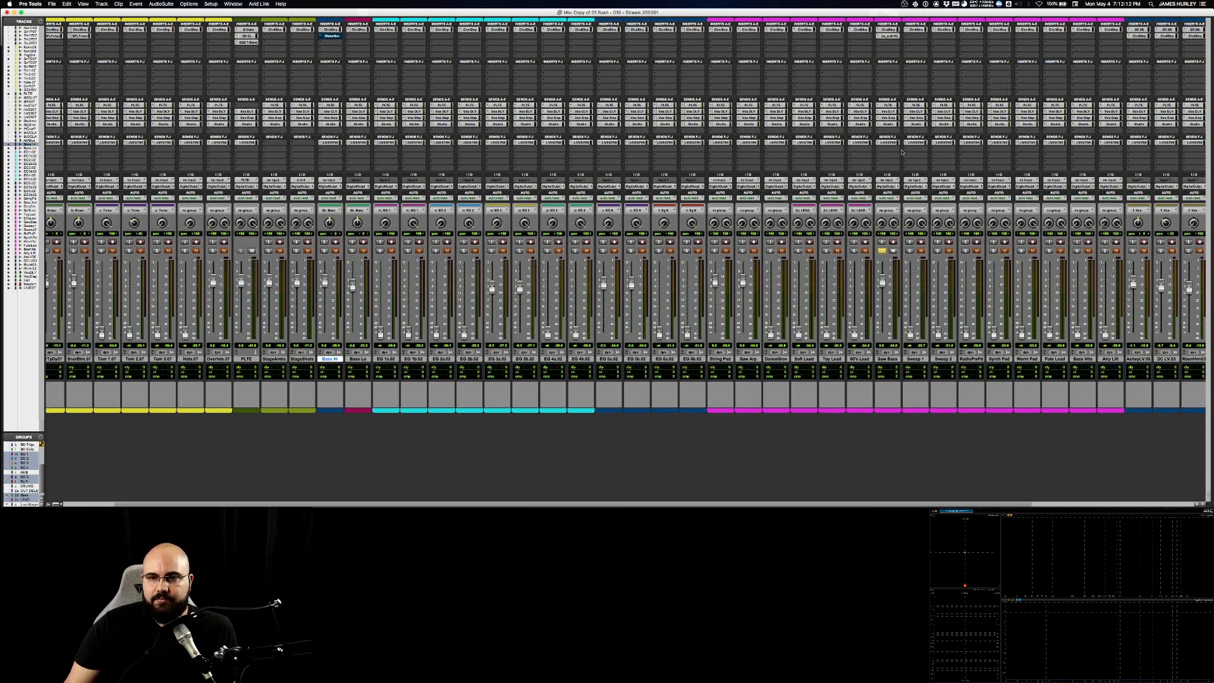
{"action": "left_click", "coordinate": [889, 30]}
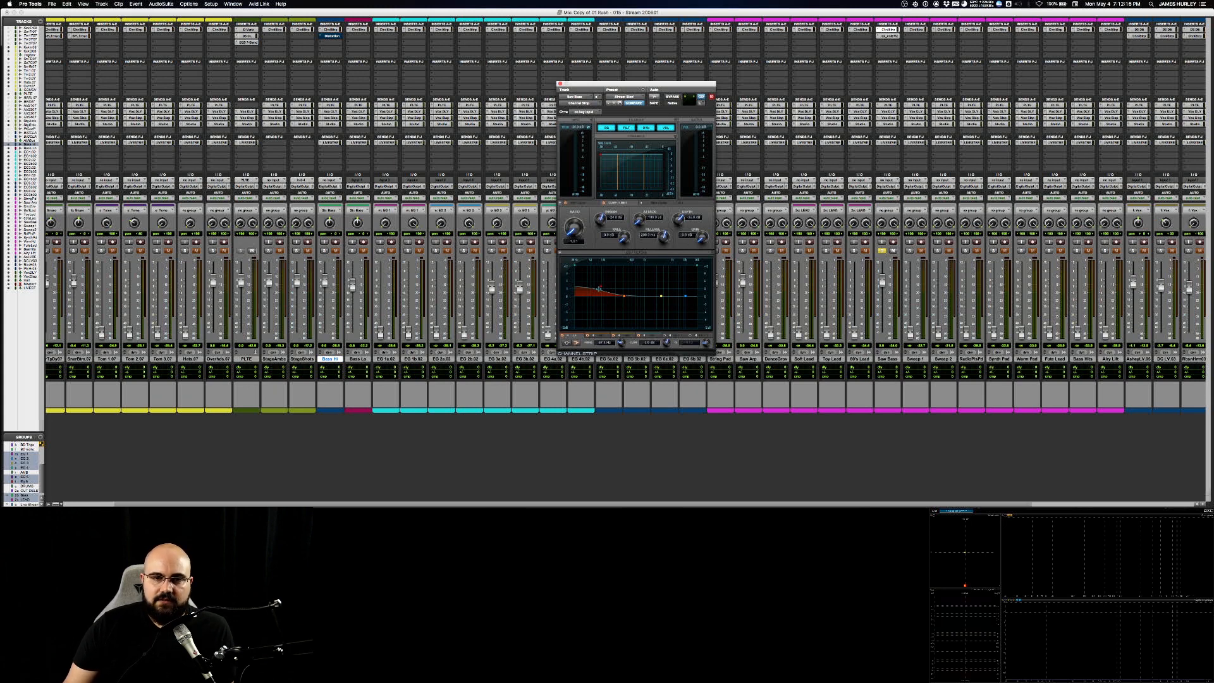
{"action": "left_click_drag", "start_coordinate": [599, 289], "coordinate": [608, 281]}
{"action": "key", "text": "space"}
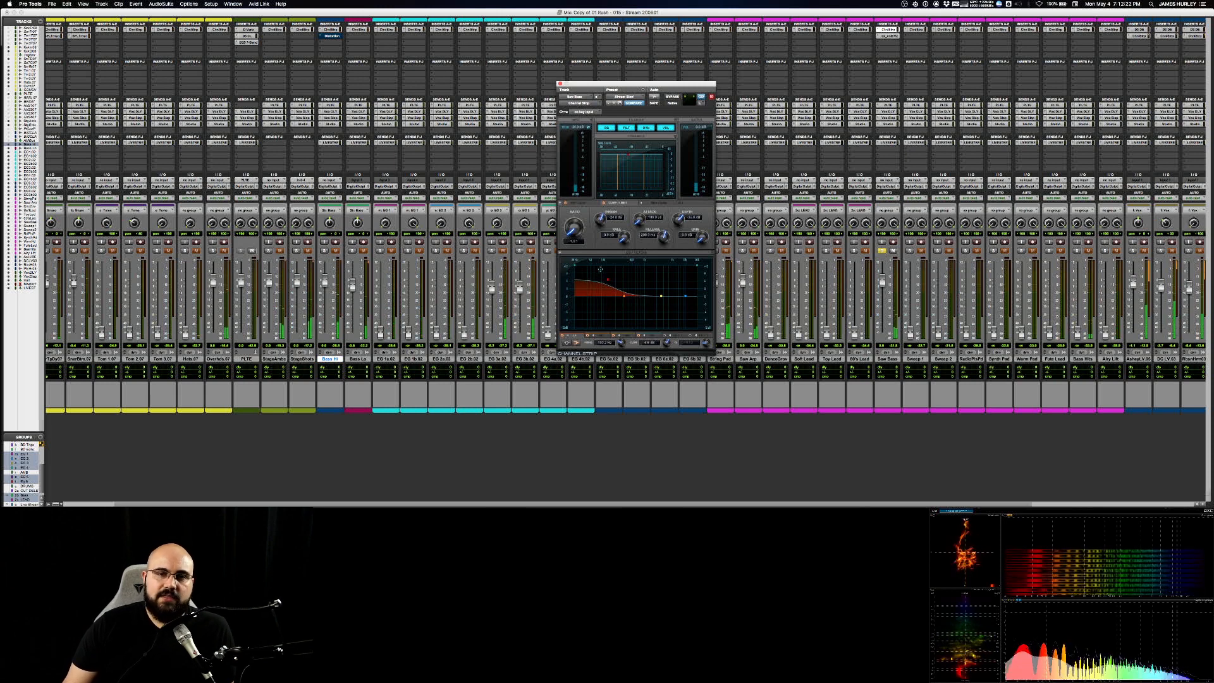
{"action": "left_click_drag", "start_coordinate": [607, 278], "coordinate": [610, 296]}
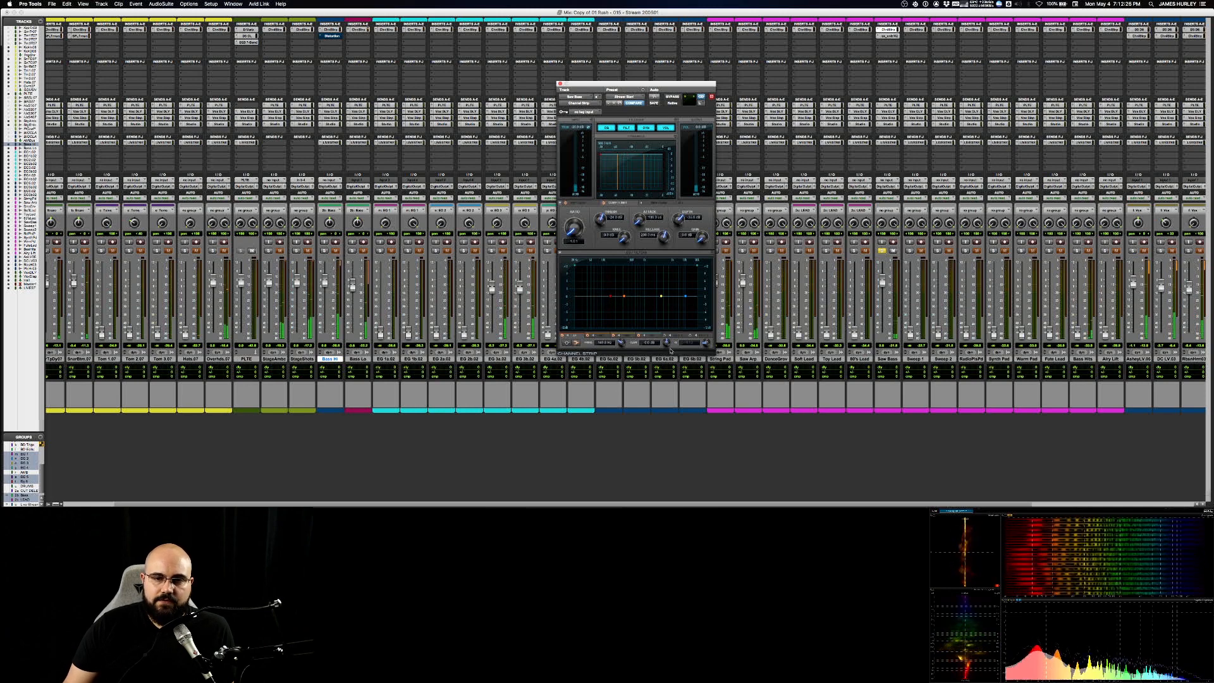
- Enable the high-pass filter in the Saw Bass Channel Strip, sweep its cutoff upward, and back it off slightly
{"action": "left_click", "coordinate": [578, 266]}
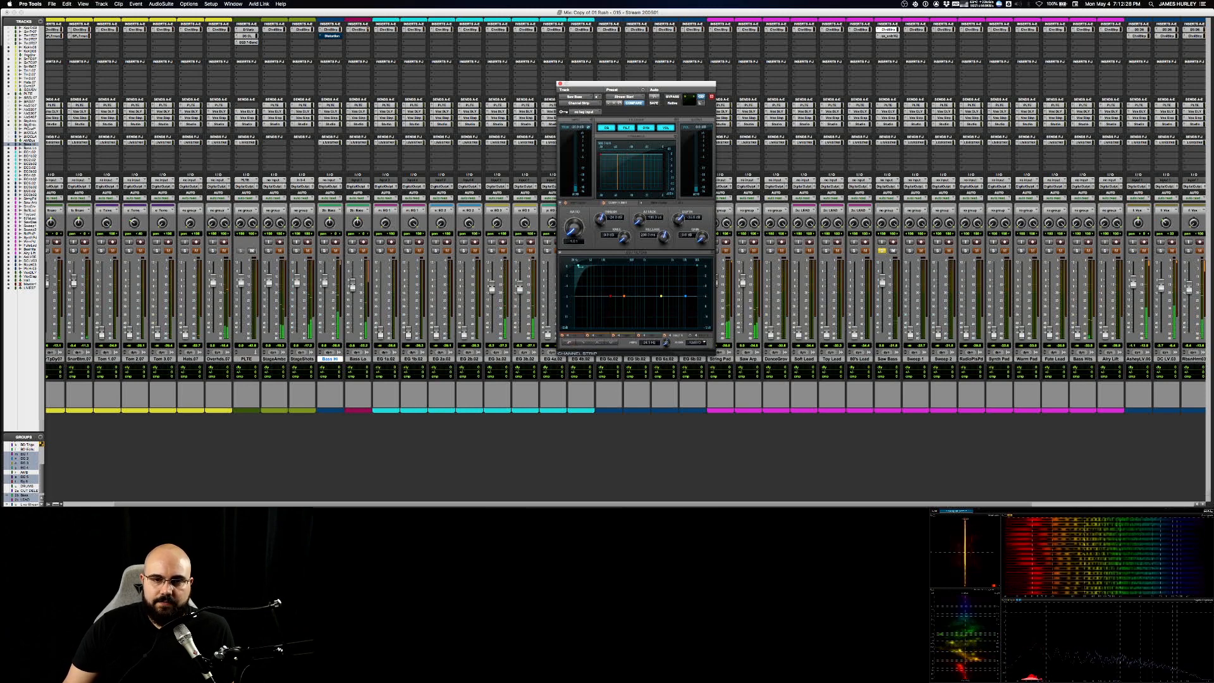
{"action": "left_click_drag", "start_coordinate": [577, 266], "coordinate": [605, 266]}
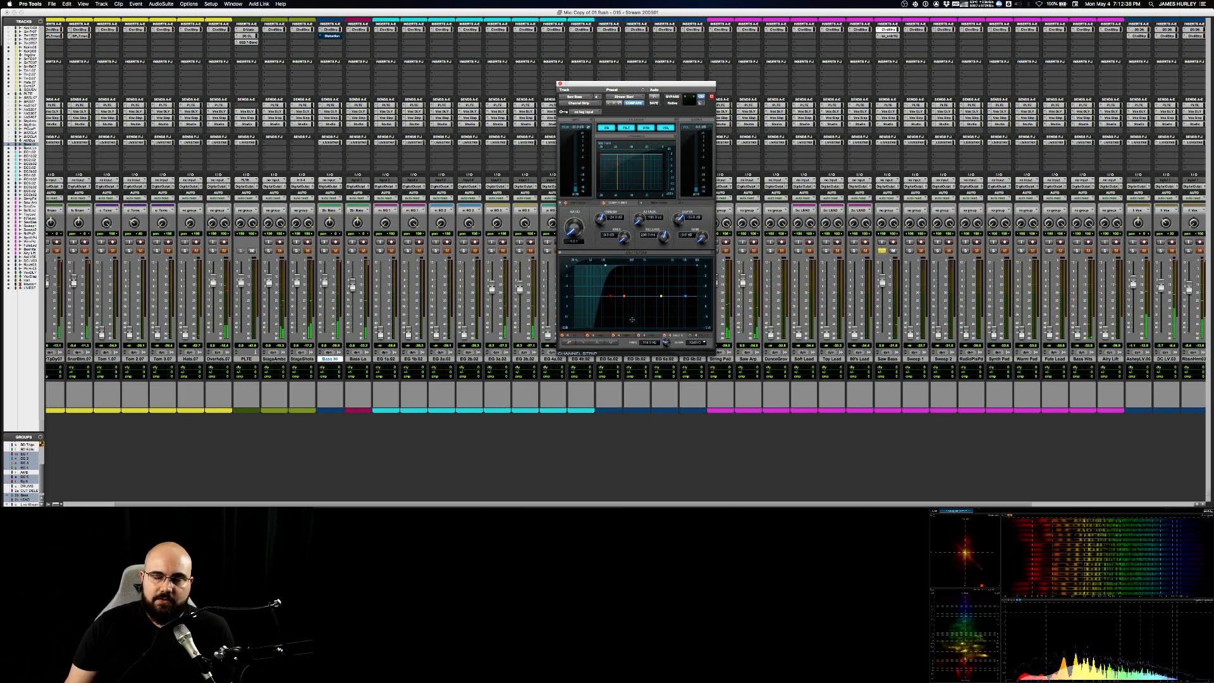
{"action": "key", "text": "space"}
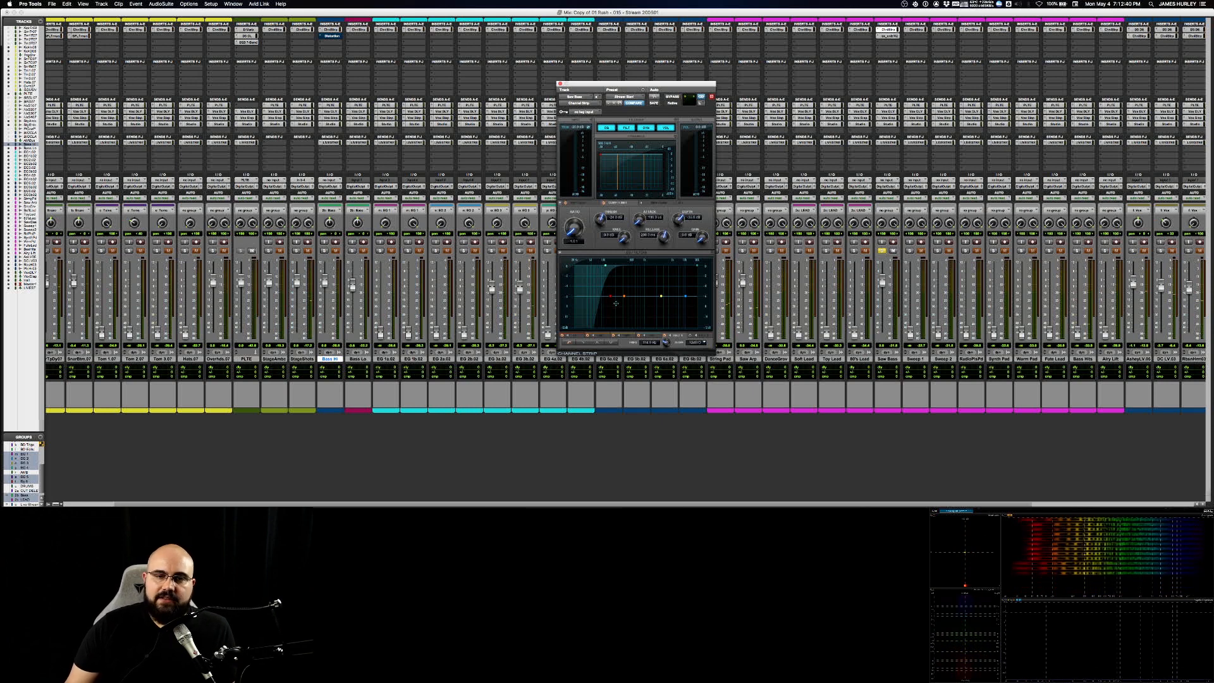
{"action": "key", "text": "space"}
{"action": "left_click_drag", "start_coordinate": [605, 266], "coordinate": [601, 266]}
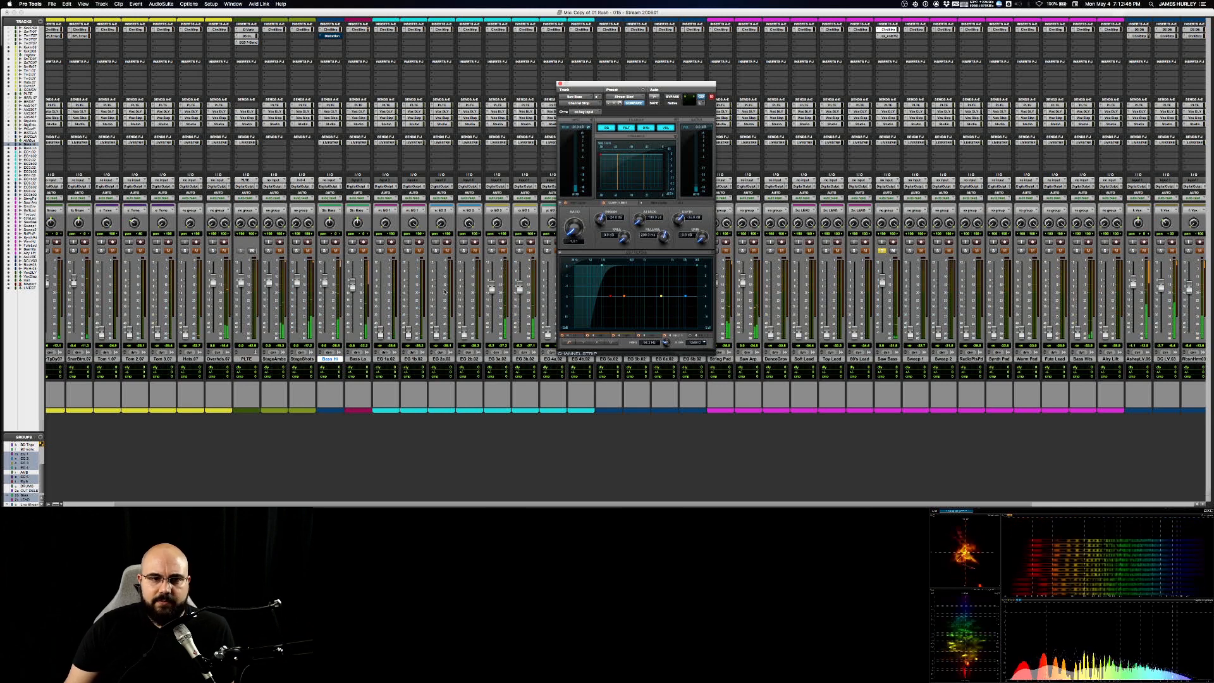
- Solo the bass guitar tracks alongside Saw Bass and raise the Saw Bass high-pass cutoff before stopping playback
{"action": "left_click", "coordinate": [351, 250]}
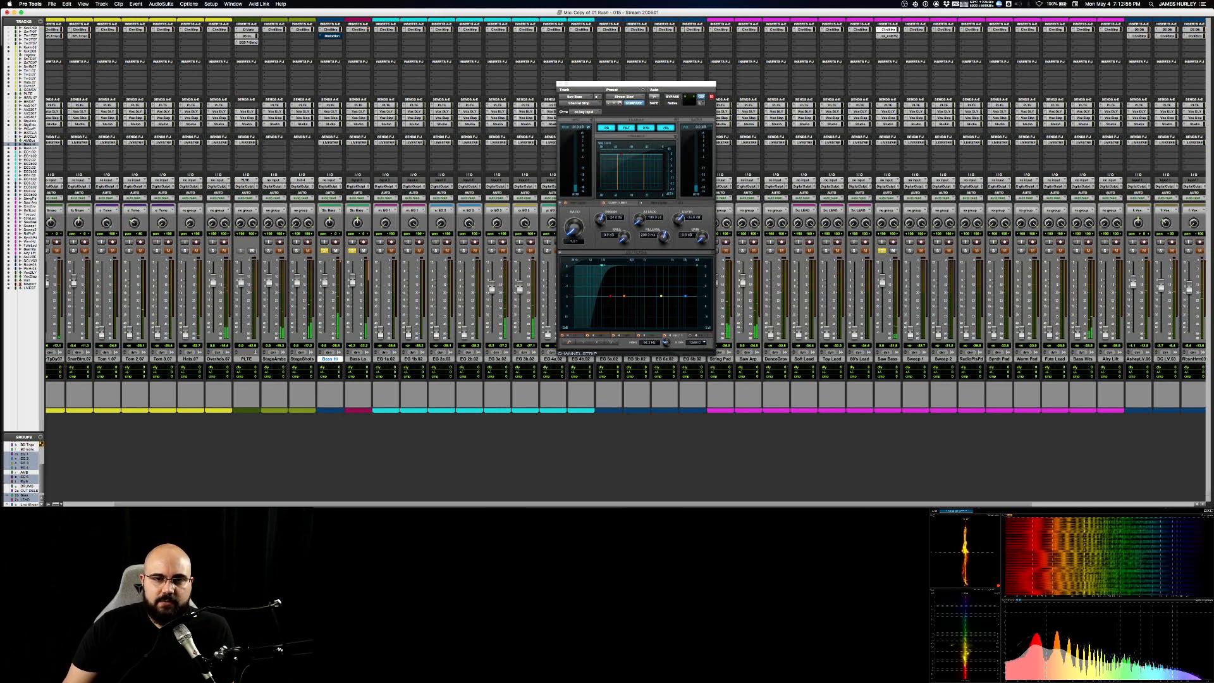
{"action": "left_click_drag", "start_coordinate": [601, 267], "coordinate": [608, 266]}
{"action": "key", "text": "space"}
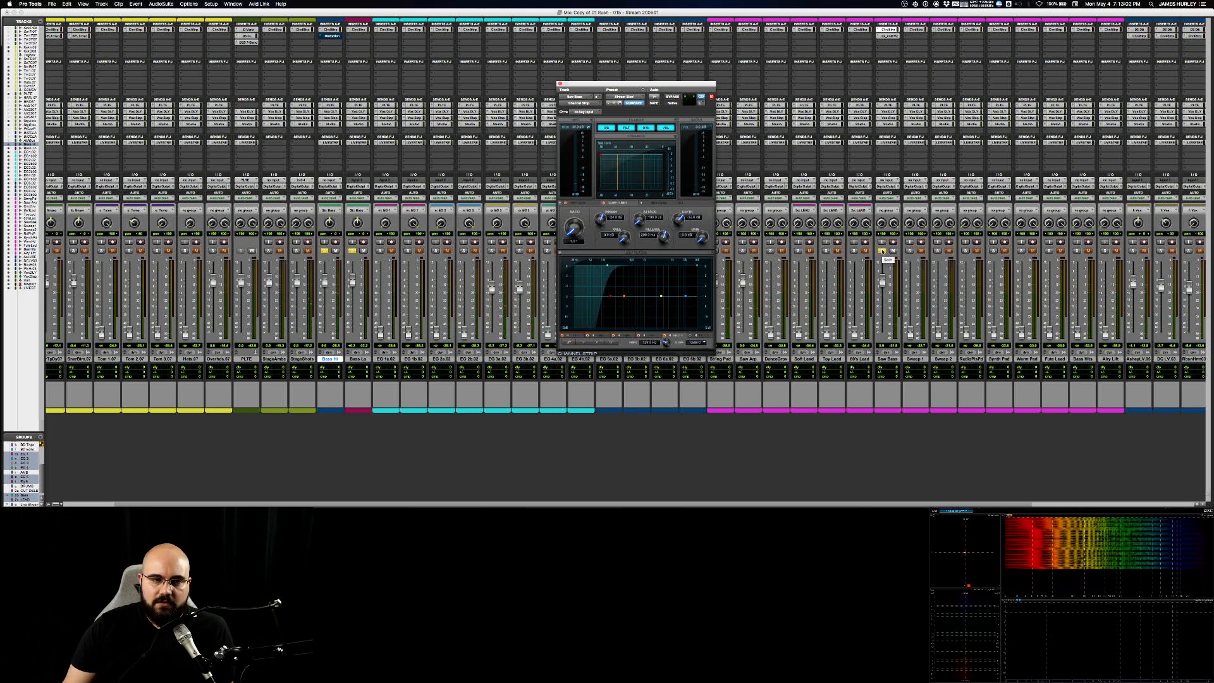
- Clear the solos on Saw Bass and the bass guitars, then raise the Saw Bass Channel Strip input level against the full mix
{"action": "left_click", "coordinate": [882, 251]}
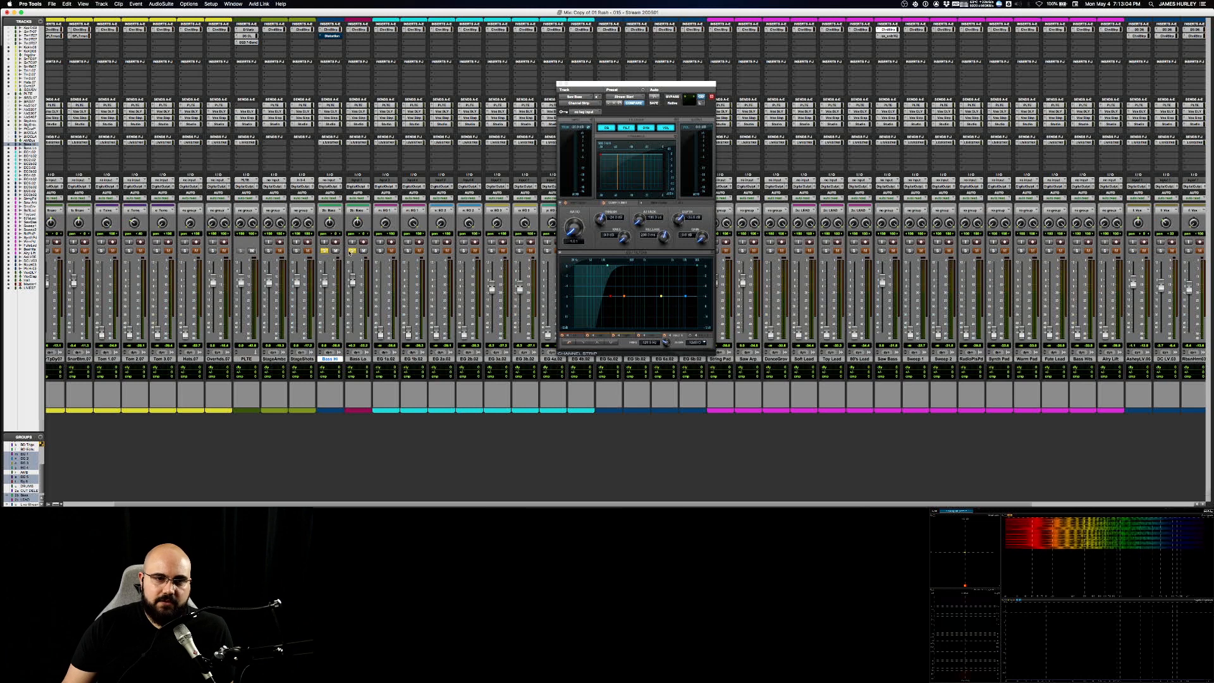
{"action": "left_click", "coordinate": [351, 251]}
{"action": "key", "text": "space"}
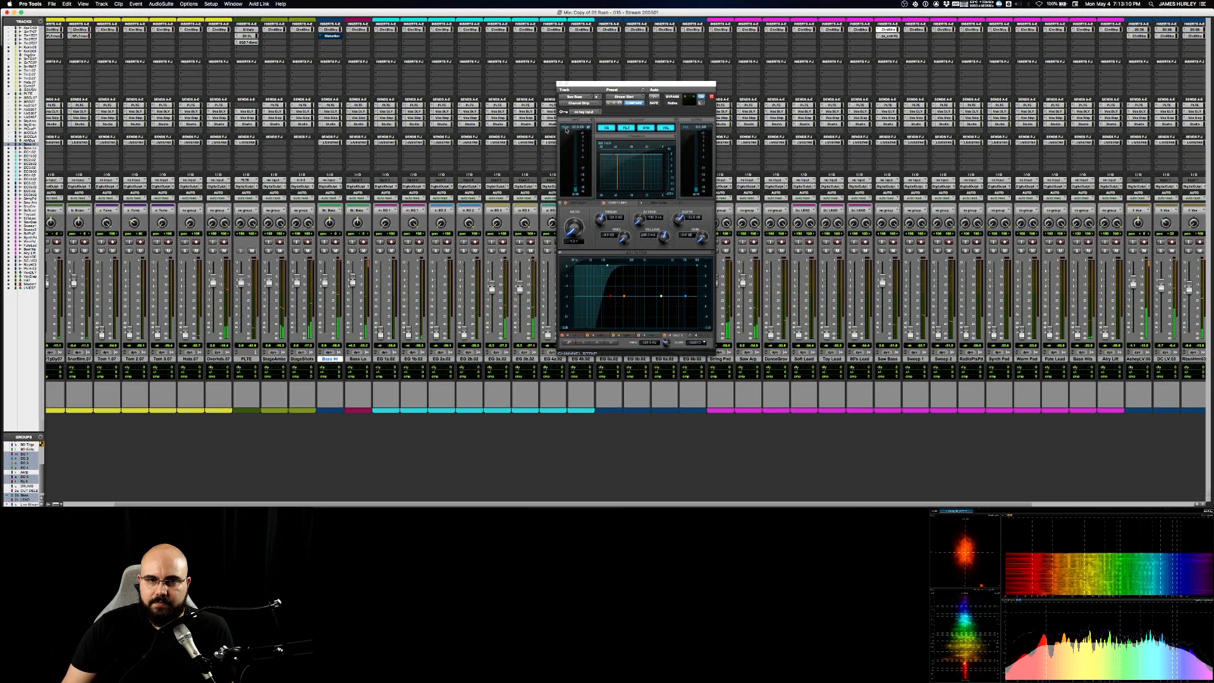
{"action": "left_click_drag", "start_coordinate": [576, 127], "coordinate": [582, 109]}
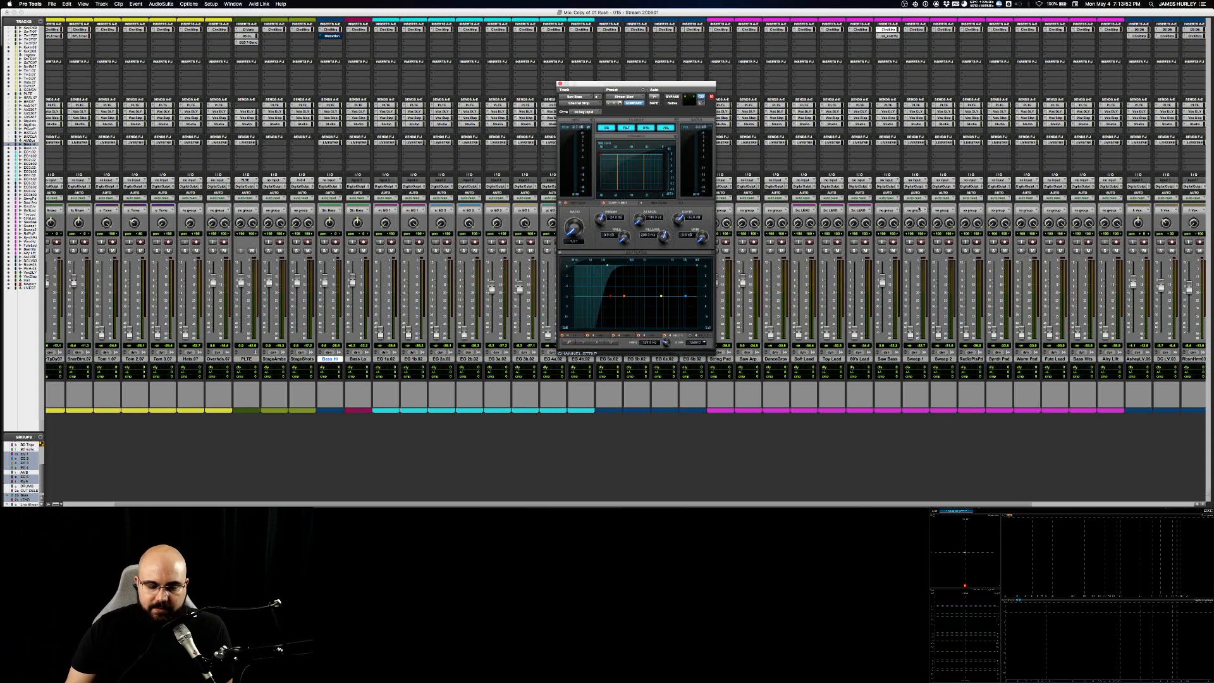
{"action": "left_click", "coordinate": [560, 83]}
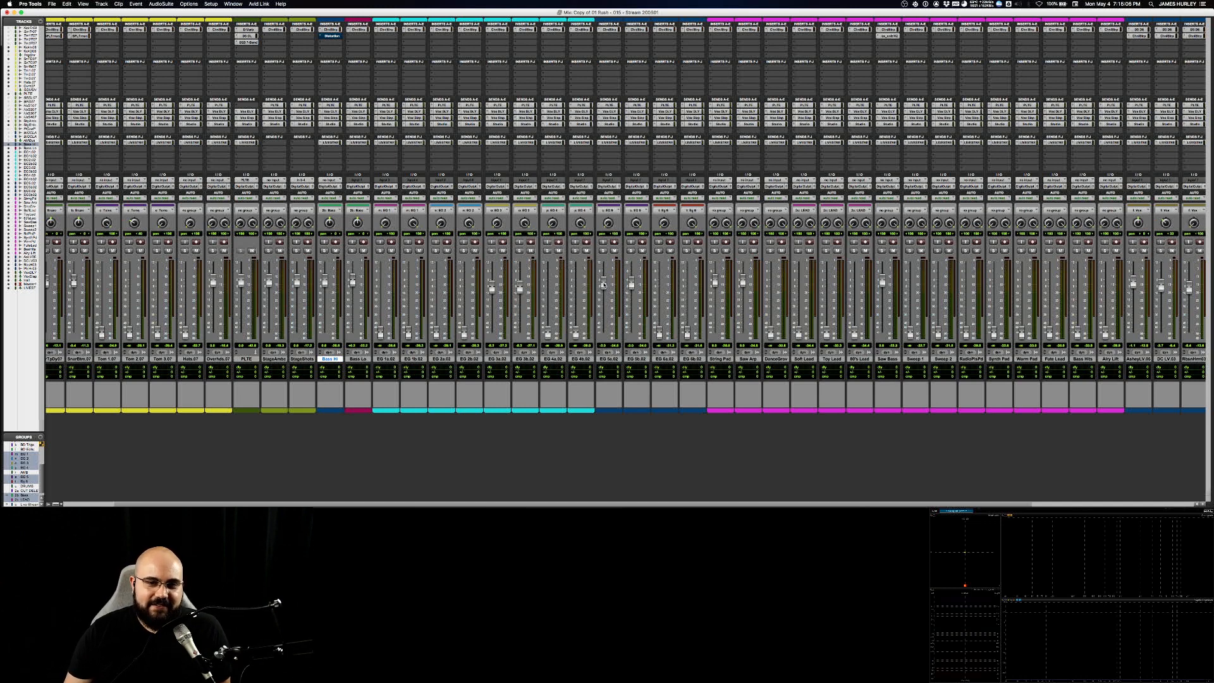
- Pull the fader of the first blue-coded electric guitar track down to minimum, then restore its level
{"action": "left_click_drag", "start_coordinate": [602, 286], "coordinate": [603, 341]}
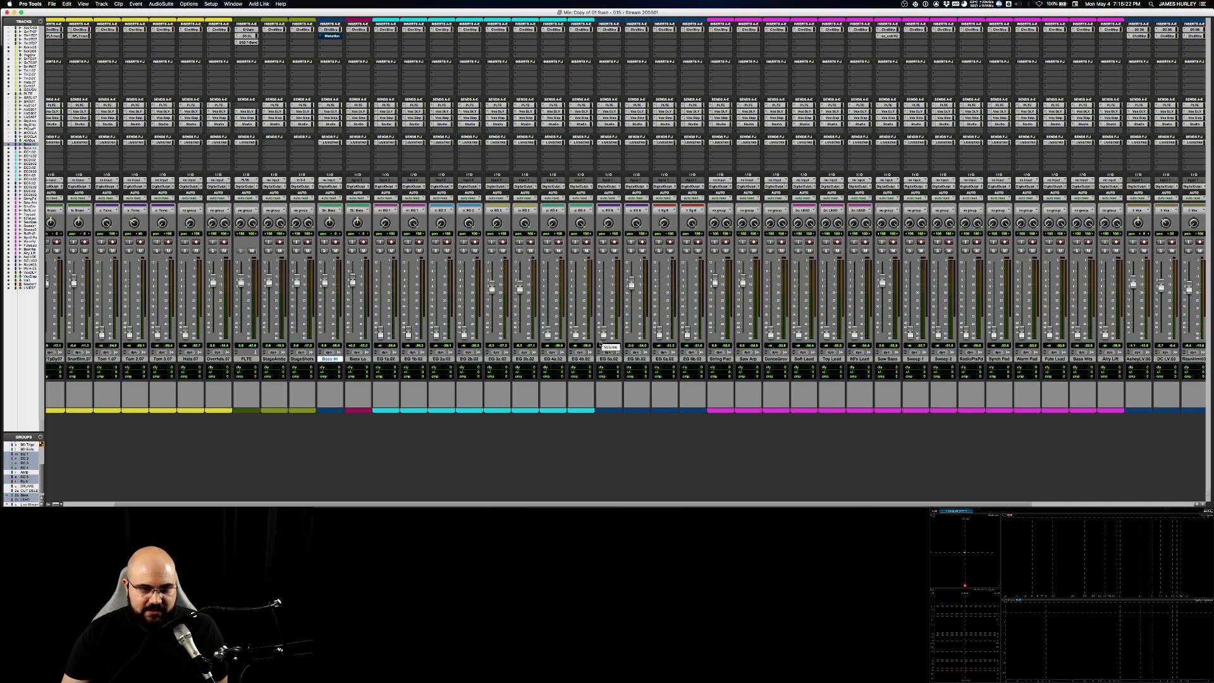
{"action": "left_click_drag", "start_coordinate": [601, 341], "coordinate": [598, 308]}
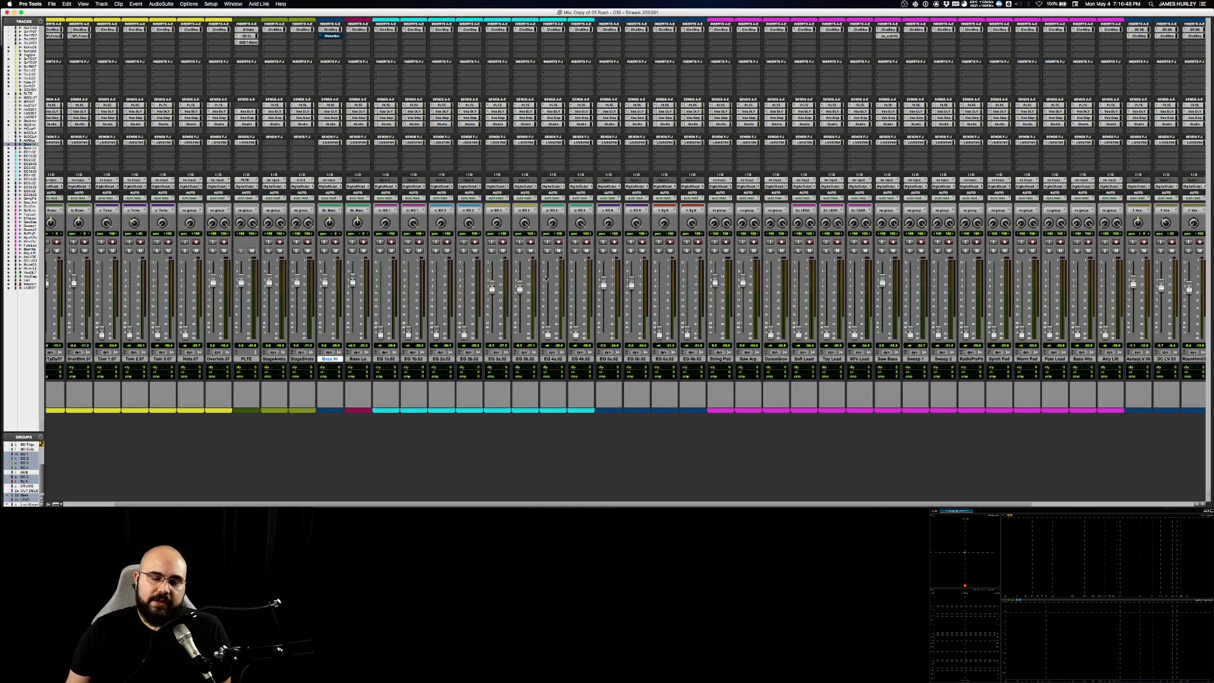
- Bypass the compressor in the second insert slot of the Master track
{"action": "scroll", "coordinate": [601, 504], "scroll_direction": "right", "scroll_amount": 10}
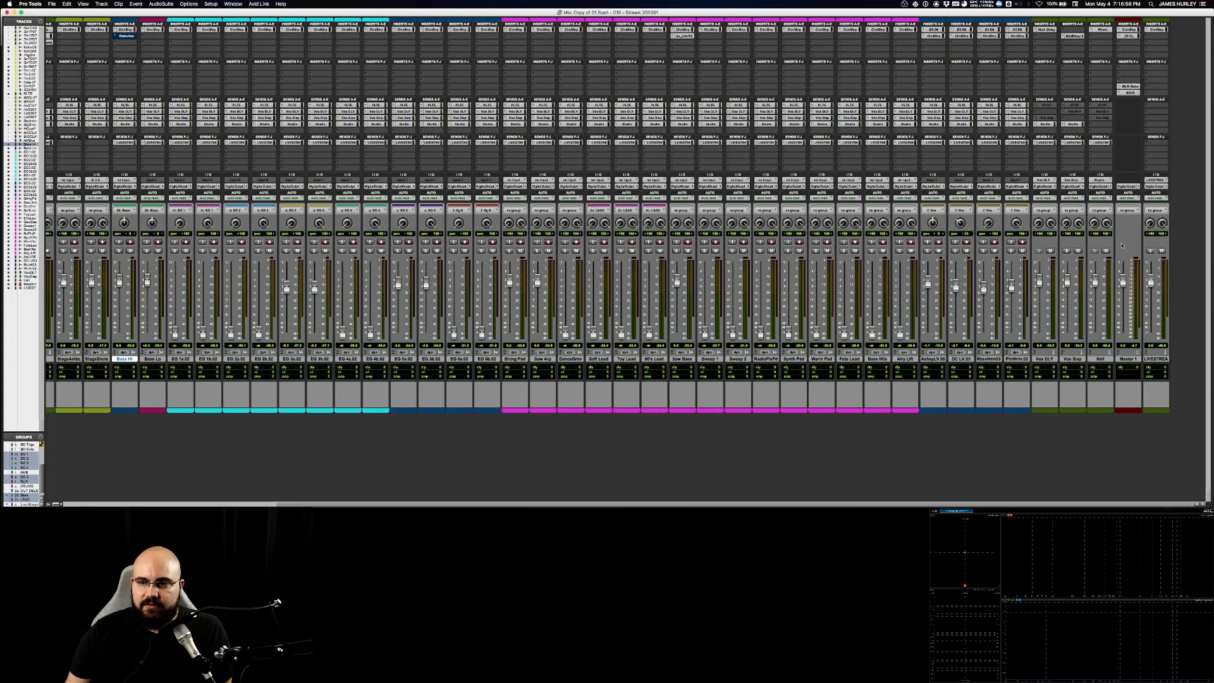
{"action": "left_click", "coordinate": [1130, 36]}
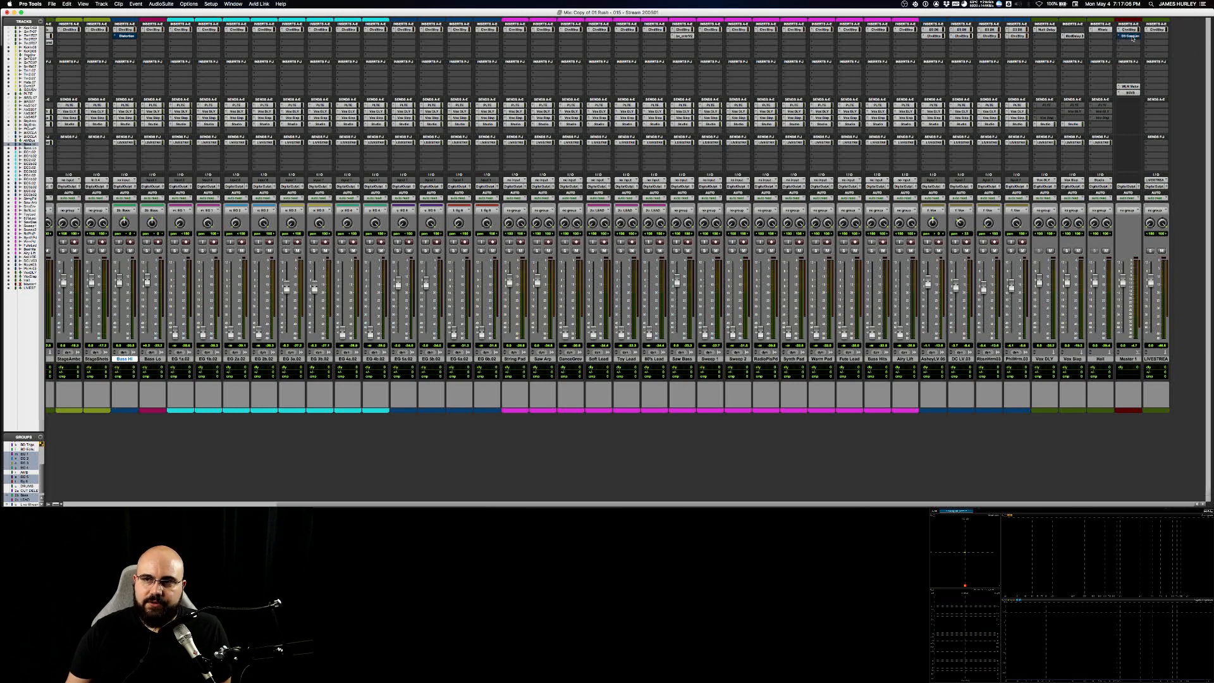
{"action": "key", "text": "space"}
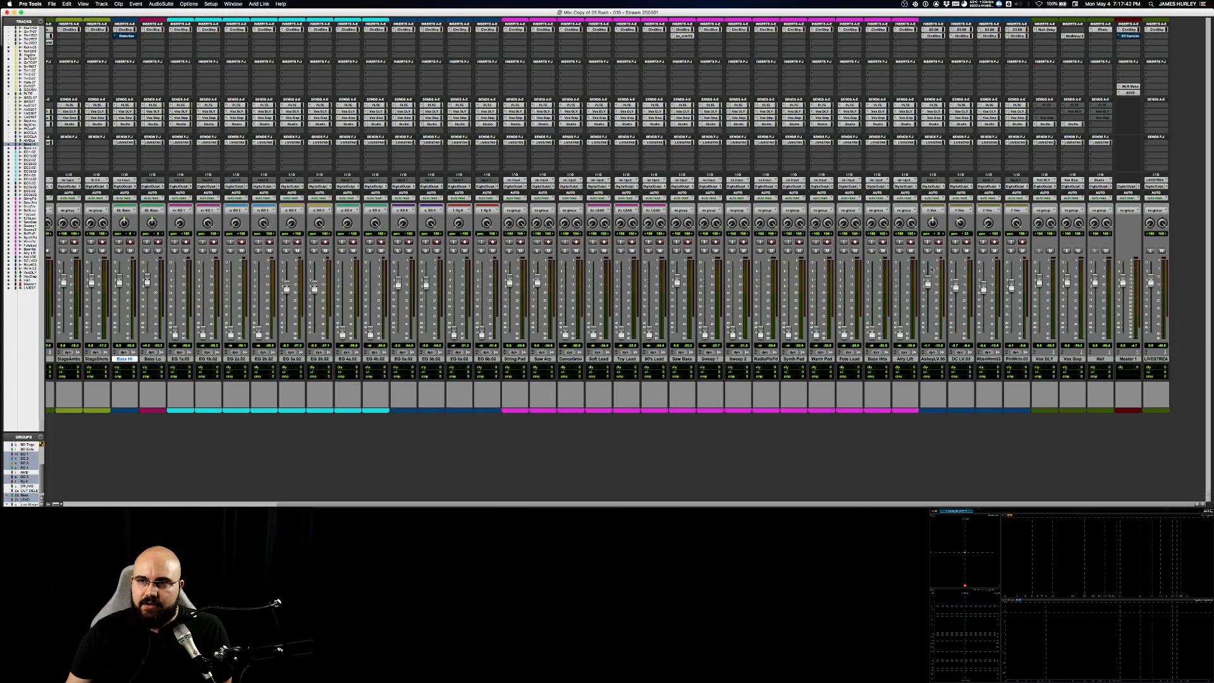
- Switch to the Edit window, place the cursor on the Sweep 1 clip at bar 3673, and zoom in around it
{"action": "key", "text": "super+equal"}
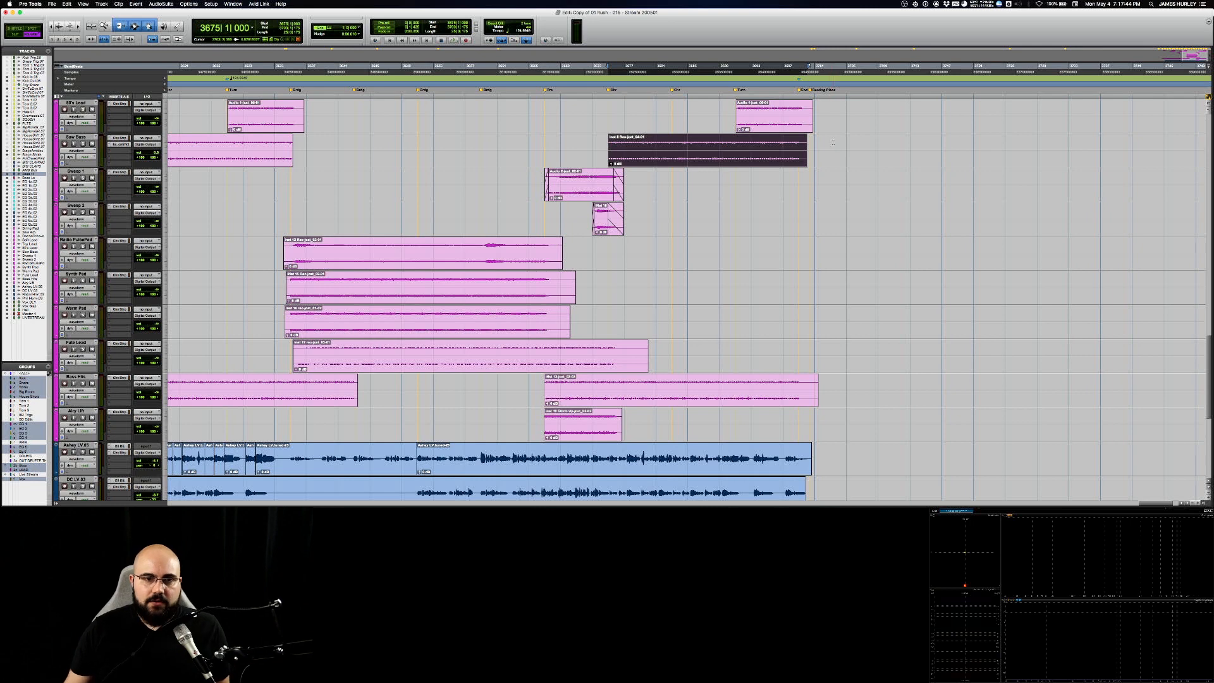
{"action": "scroll", "coordinate": [605, 203], "scroll_direction": "up", "scroll_amount": 3}
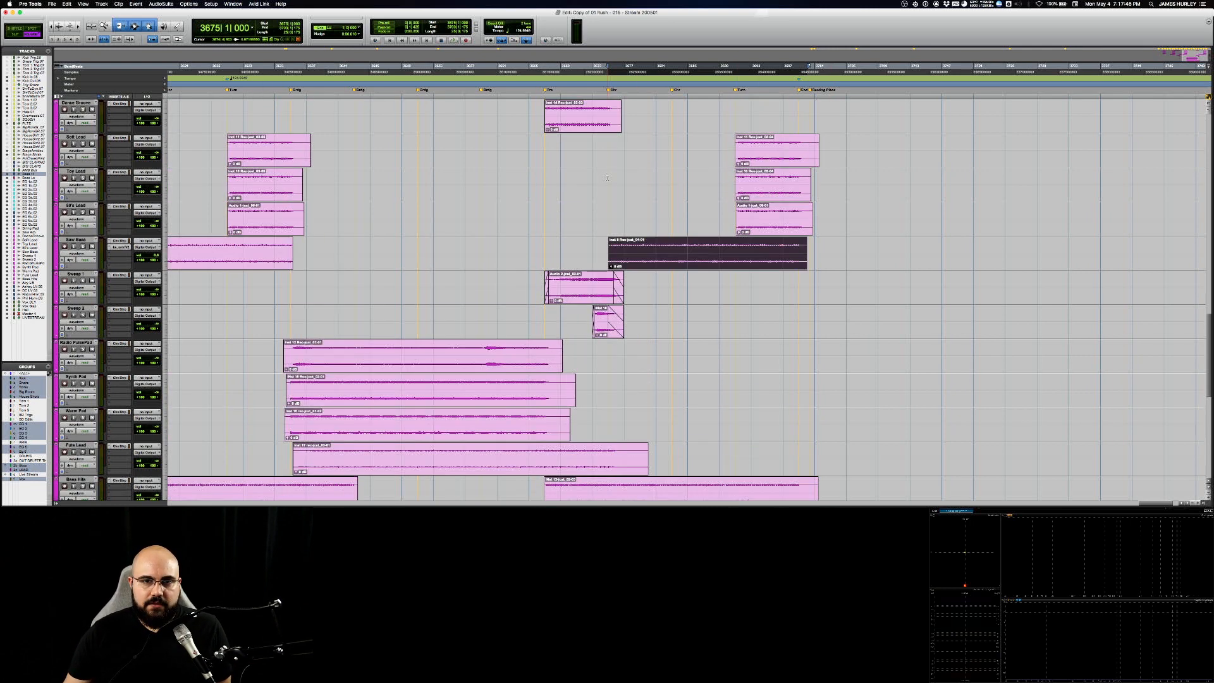
{"action": "scroll", "coordinate": [606, 203], "scroll_direction": "down", "scroll_amount": 1}
{"action": "left_click", "coordinate": [594, 251]}
{"action": "key", "text": "t"}
{"action": "key", "text": "t"}
{"action": "key", "text": "t"}
{"action": "key", "text": "t"}
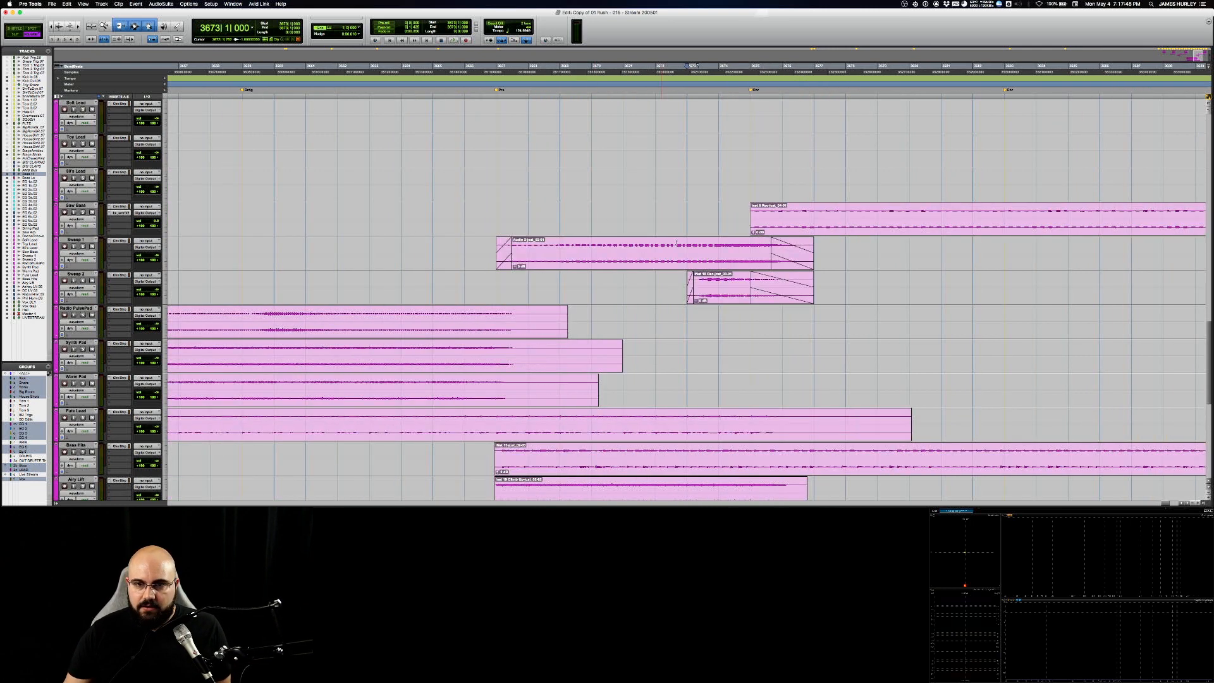
- Examine the Sweep 1 waveform around bar 3673 at close range with a taller waveform display
{"action": "key", "text": "t"}
{"action": "key", "text": "t"}
{"action": "key", "text": "t"}
{"action": "key", "text": "t"}
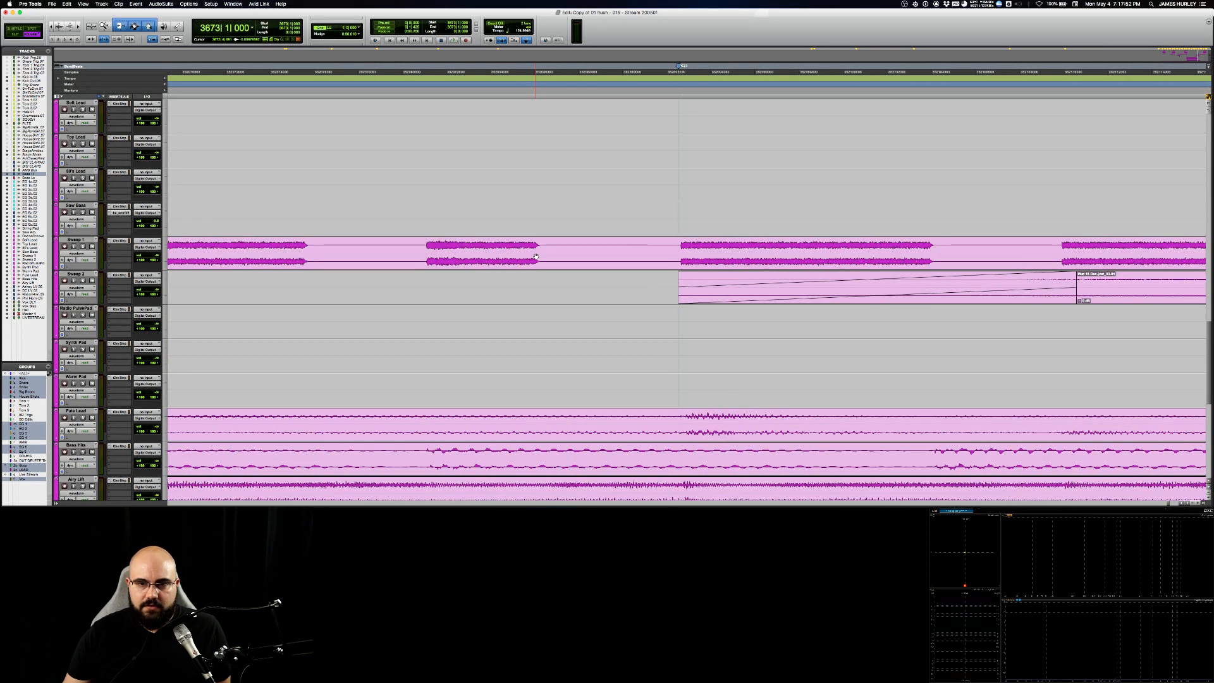
{"action": "key", "text": "alt+super+bracketright"}
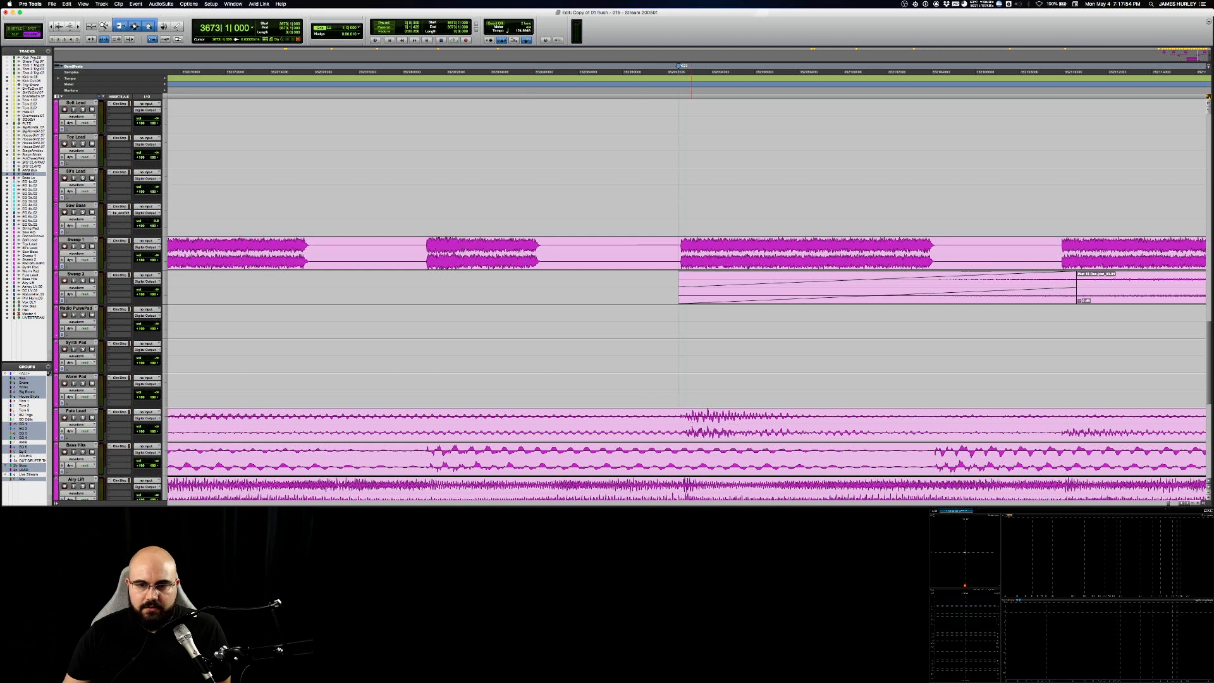
{"action": "key", "text": "t"}
{"action": "key", "text": "t"}
{"action": "key", "text": "t"}
{"action": "key", "text": "t"}
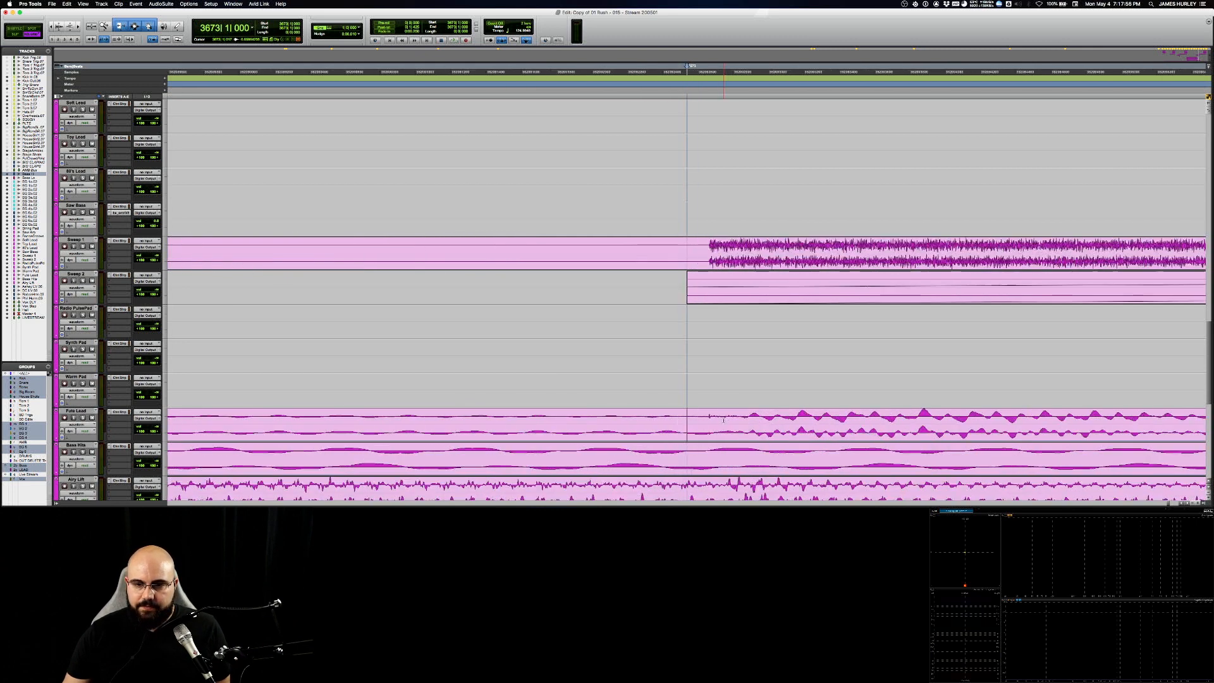
- Increase the height of the lead track directly below Warm Pad
{"action": "scroll", "coordinate": [319, 397], "scroll_direction": "right", "scroll_amount": 10}
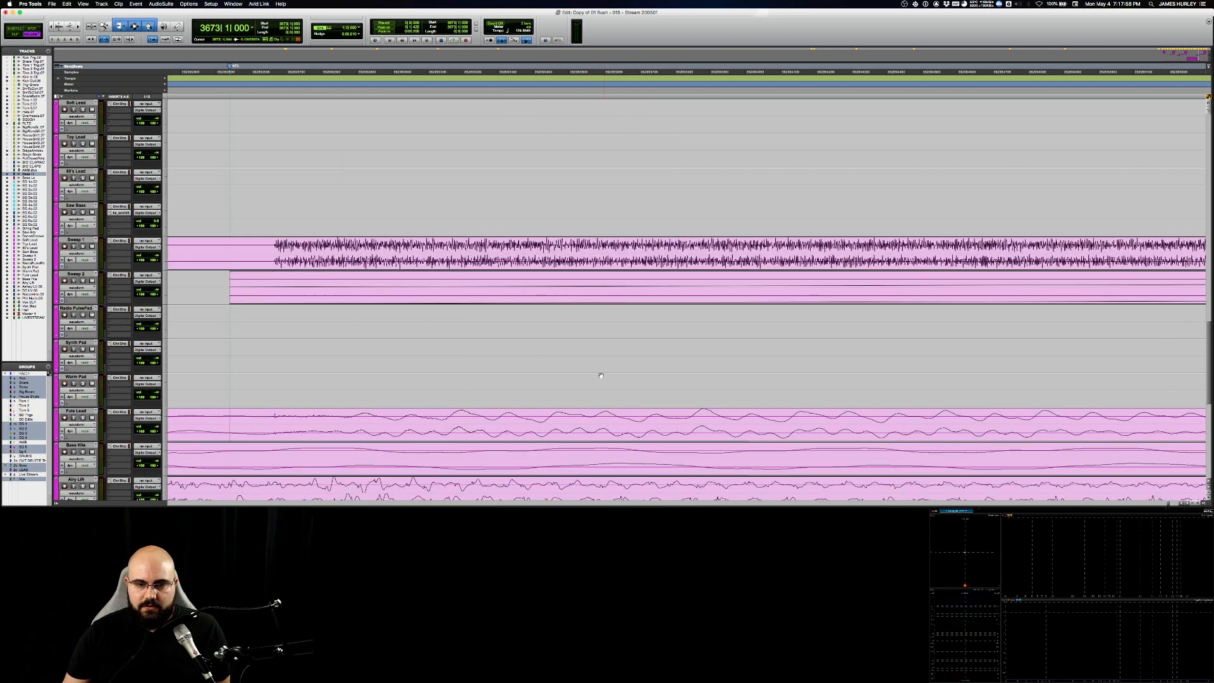
{"action": "scroll", "coordinate": [322, 394], "scroll_direction": "down", "scroll_amount": 4}
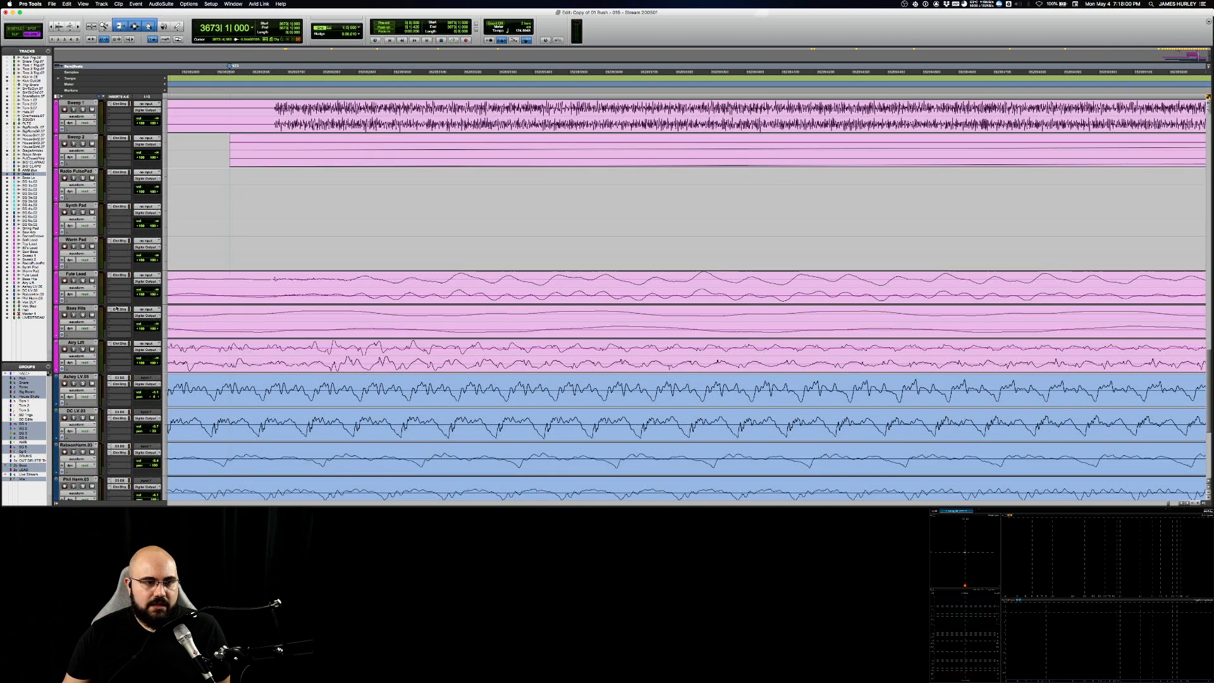
{"action": "left_click_drag", "start_coordinate": [98, 304], "coordinate": [98, 422]}
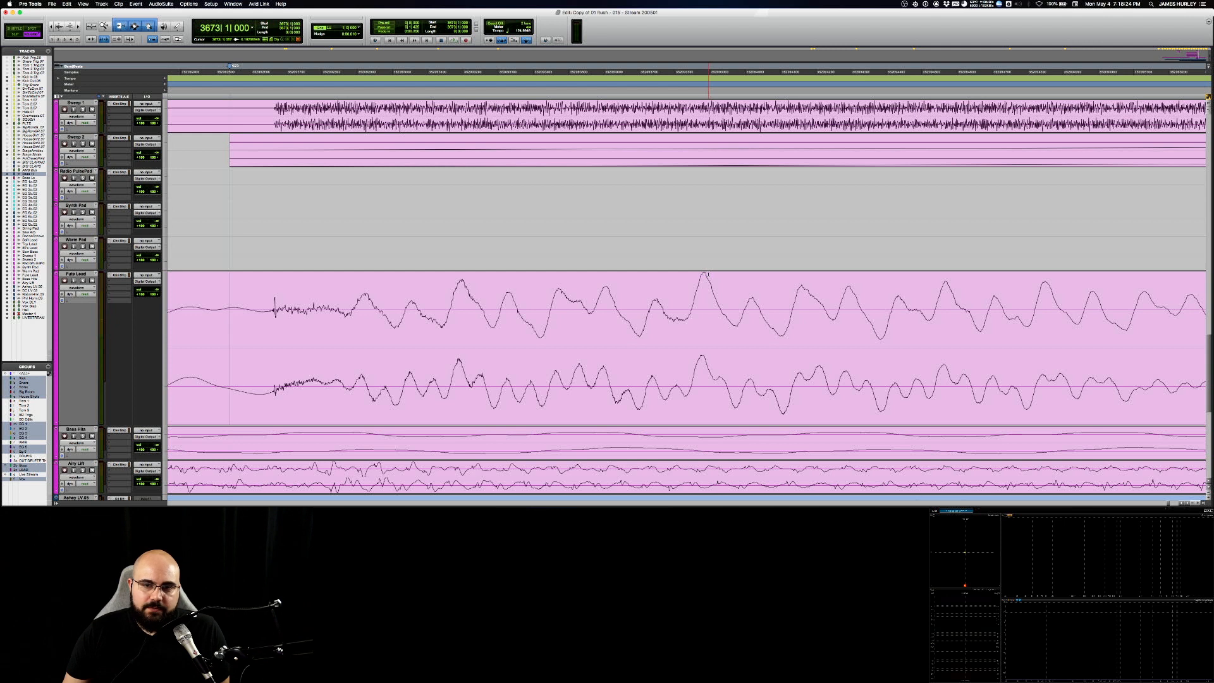
- Place the cursor at the enlarged lead waveform's tallest peak just after bar 3673, examine it closely, and return to a wider view
{"action": "left_click", "coordinate": [701, 247]}
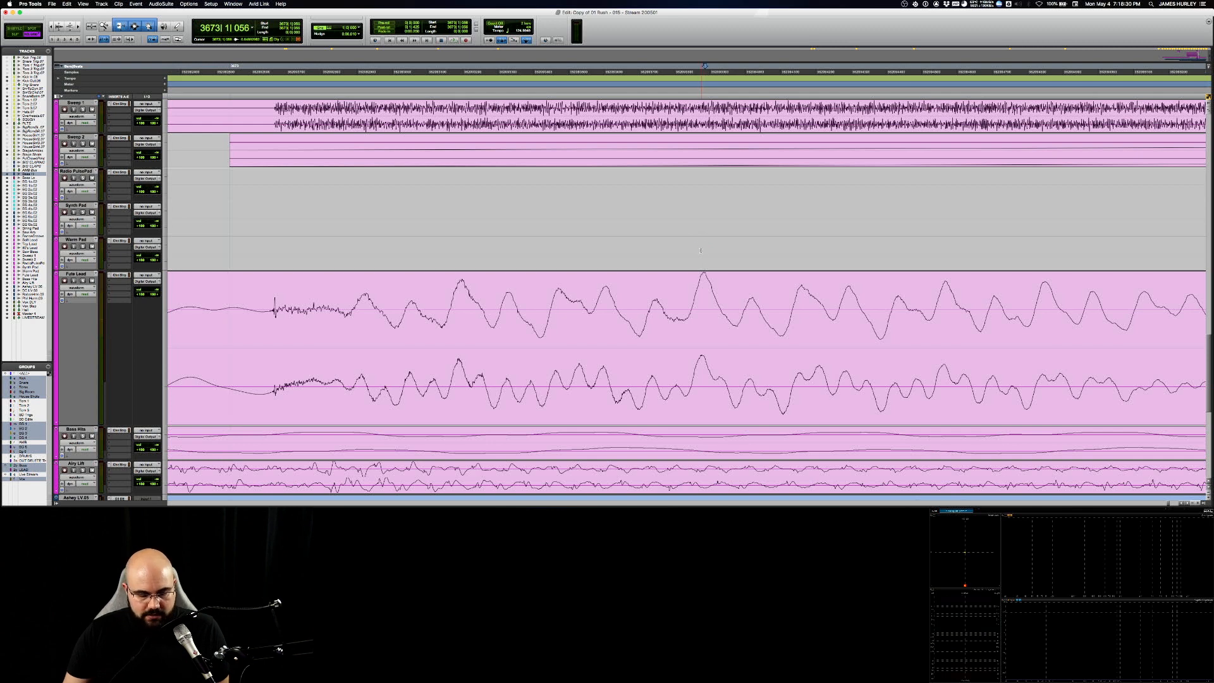
{"action": "key", "text": "super+bracketright"}
{"action": "key", "text": "super+bracketright"}
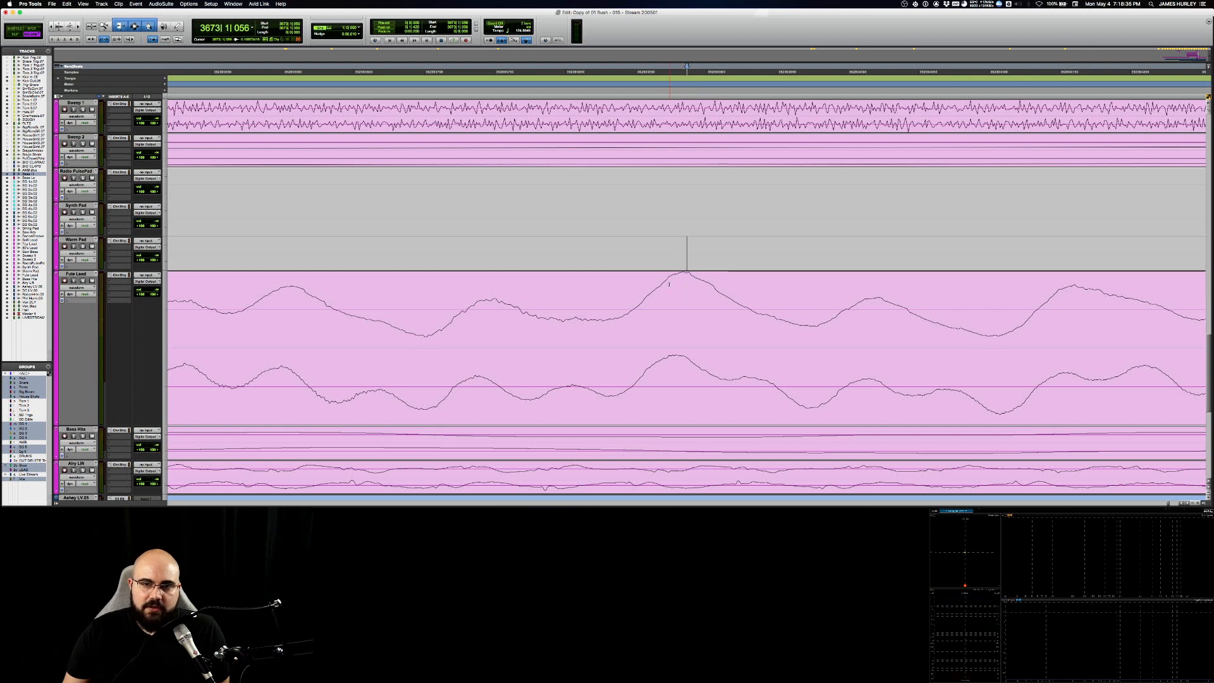
{"action": "left_click", "coordinate": [698, 276]}
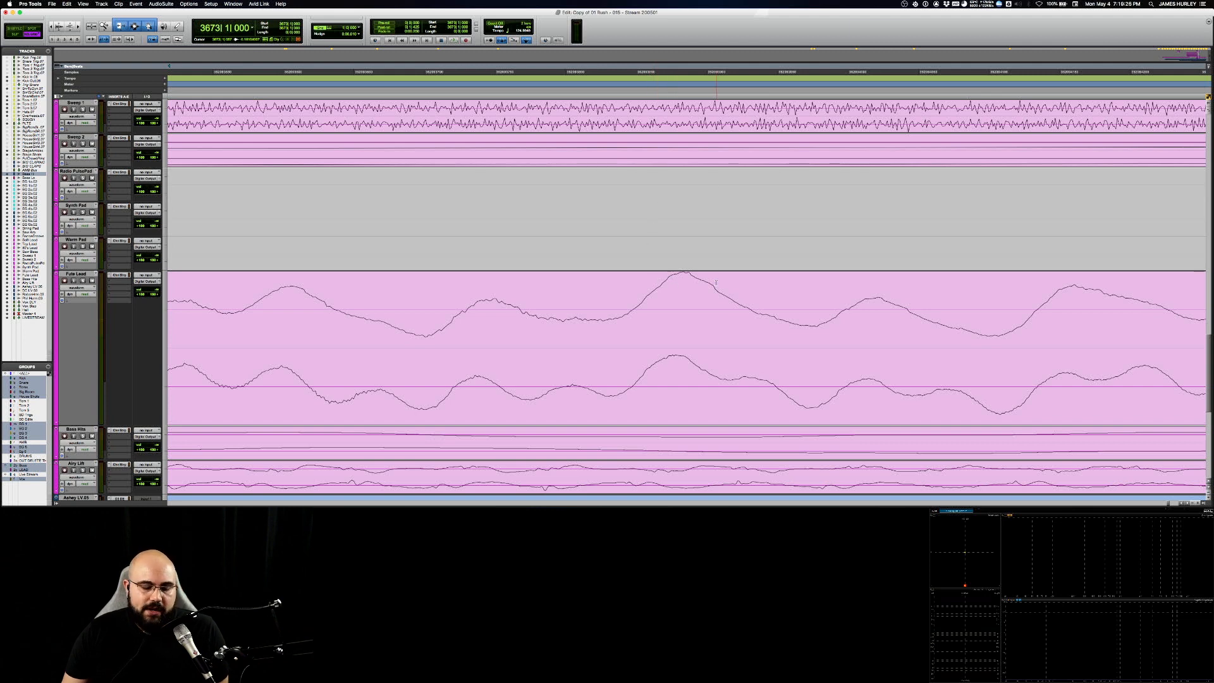
{"action": "key", "text": "r"}
{"action": "key", "text": "r"}
{"action": "key", "text": "r"}
{"action": "key", "text": "r"}
{"action": "key", "text": "r"}
{"action": "key", "text": "r"}
{"action": "key", "text": "r"}
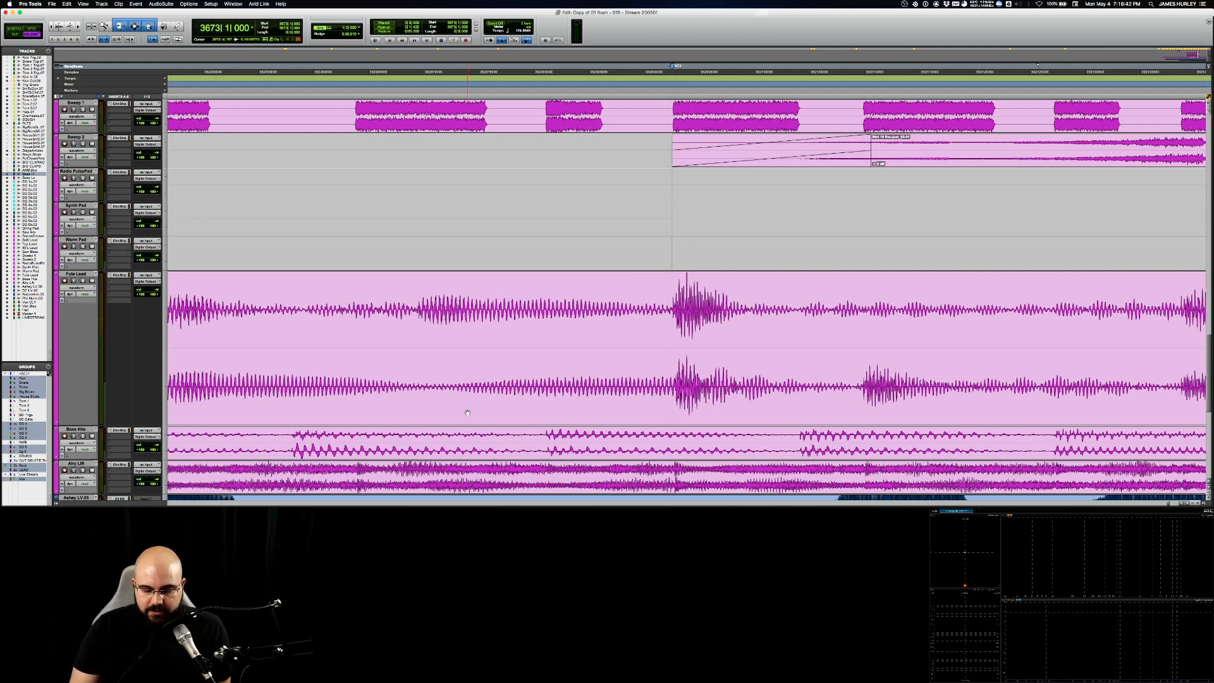
- Switch to the Mix window and set the Master track's meter type to K-14
{"action": "key", "text": "super+equal"}
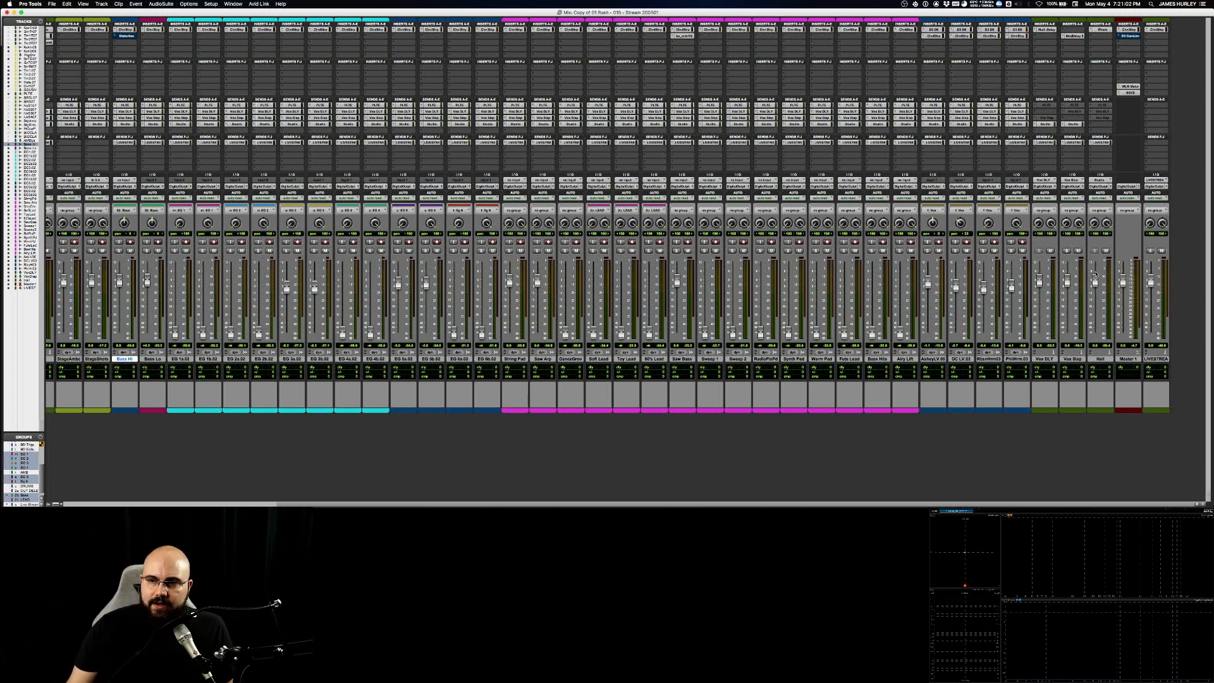
{"action": "right_click", "coordinate": [1136, 287]}
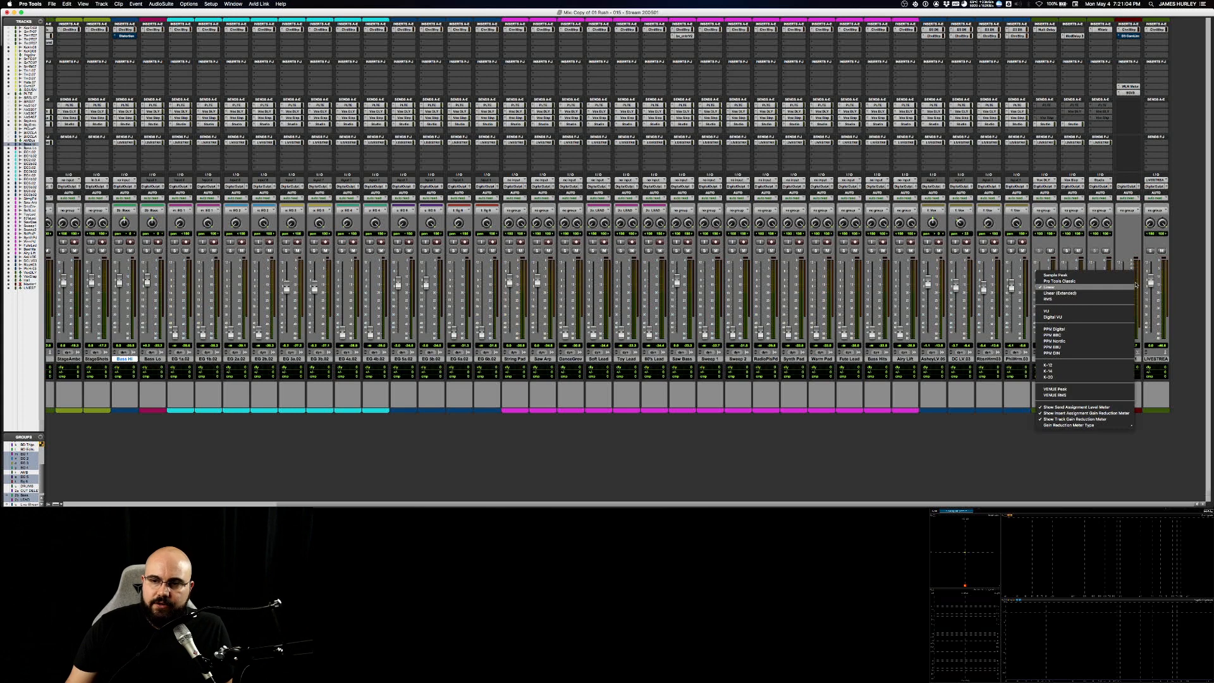
{"action": "left_click", "coordinate": [1102, 371]}
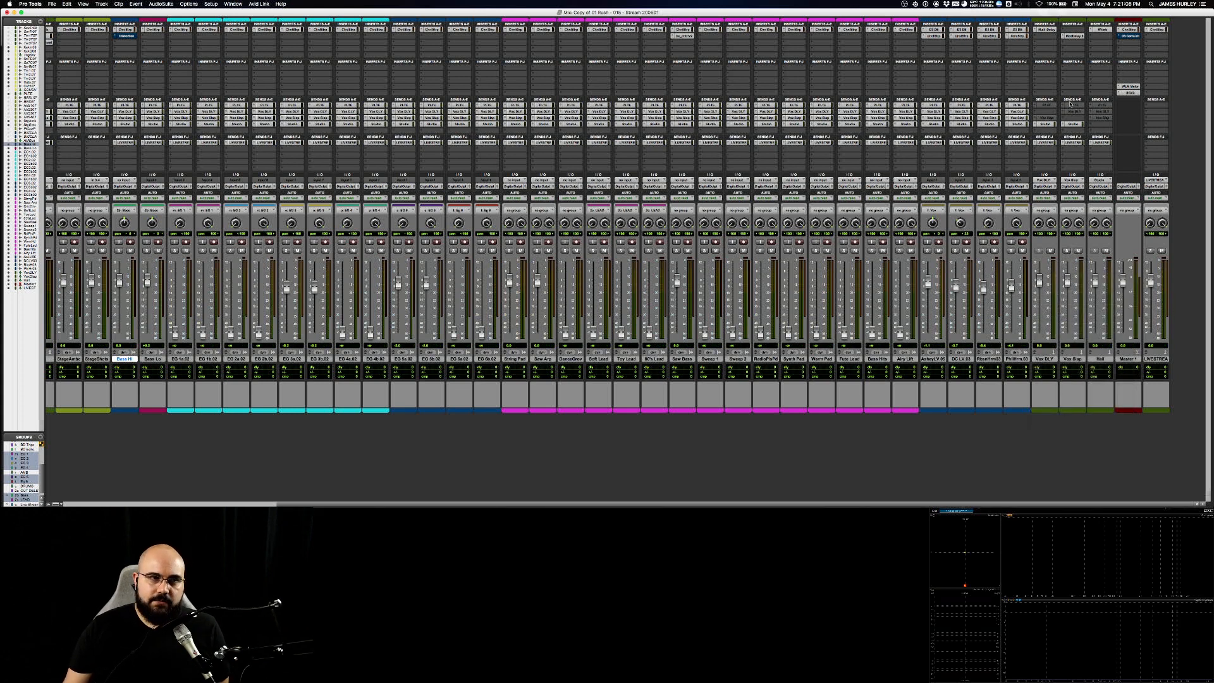
- Set the meter type of the channel tracks to K-14
{"action": "right_click", "coordinate": [721, 276]}
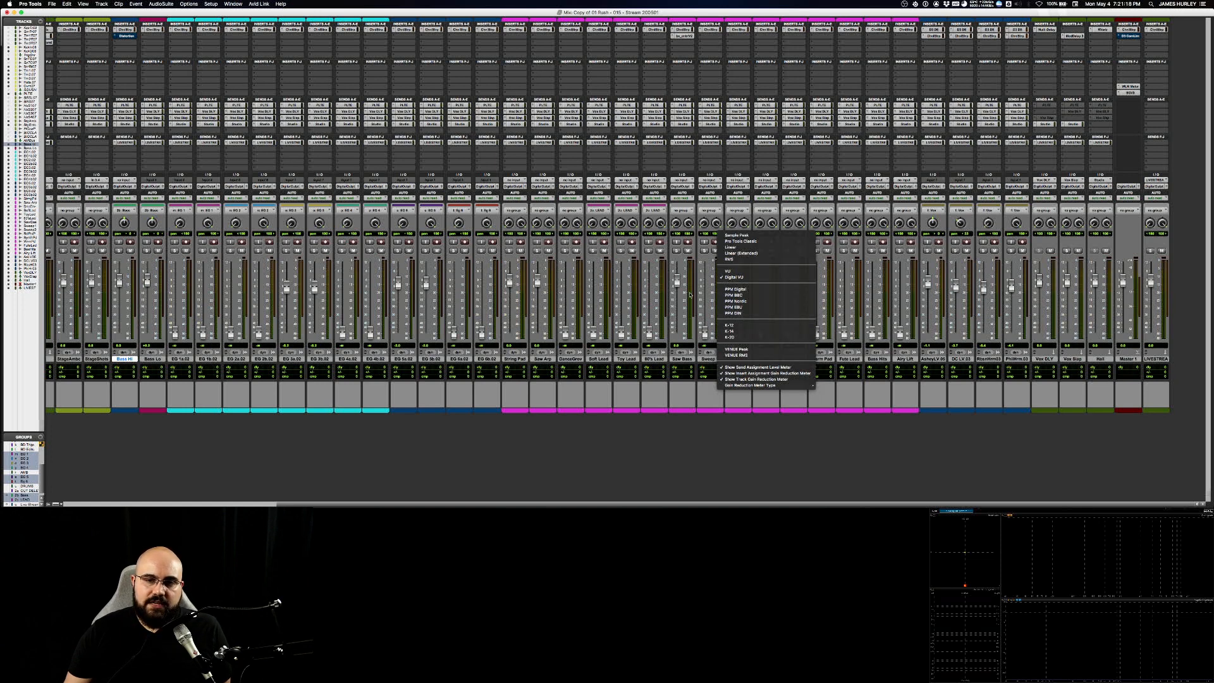
{"action": "left_click", "coordinate": [711, 287]}
{"action": "right_click", "coordinate": [720, 280]}
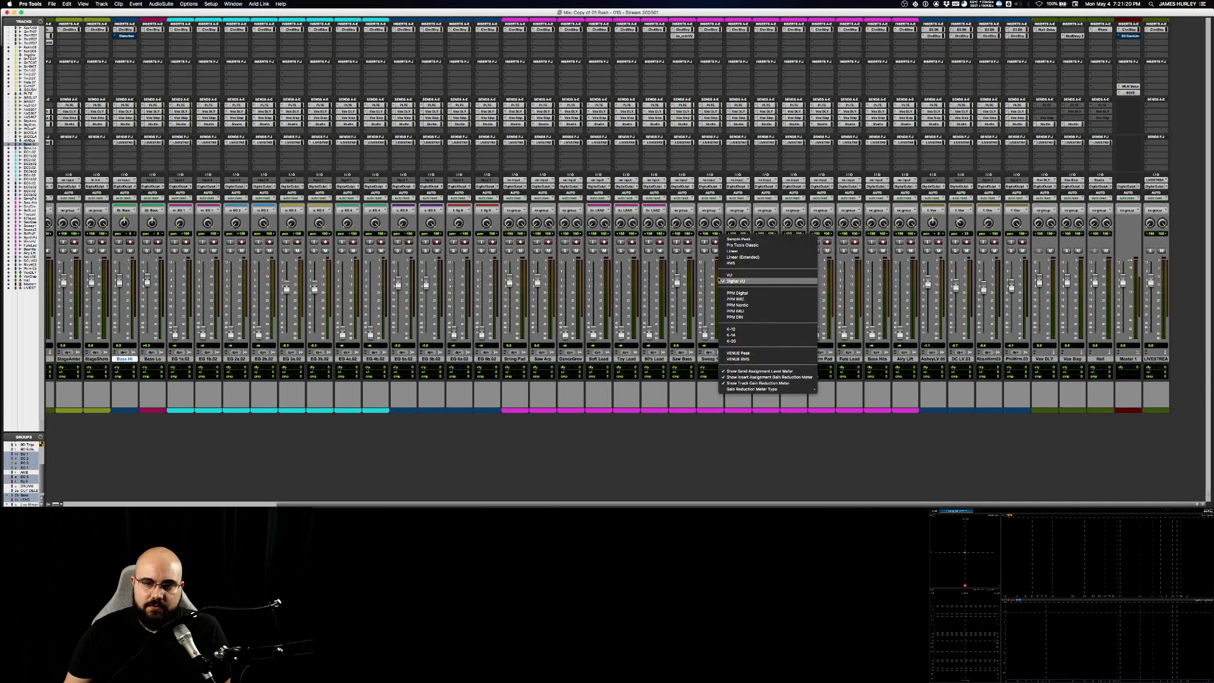
{"action": "left_click", "coordinate": [715, 441]}
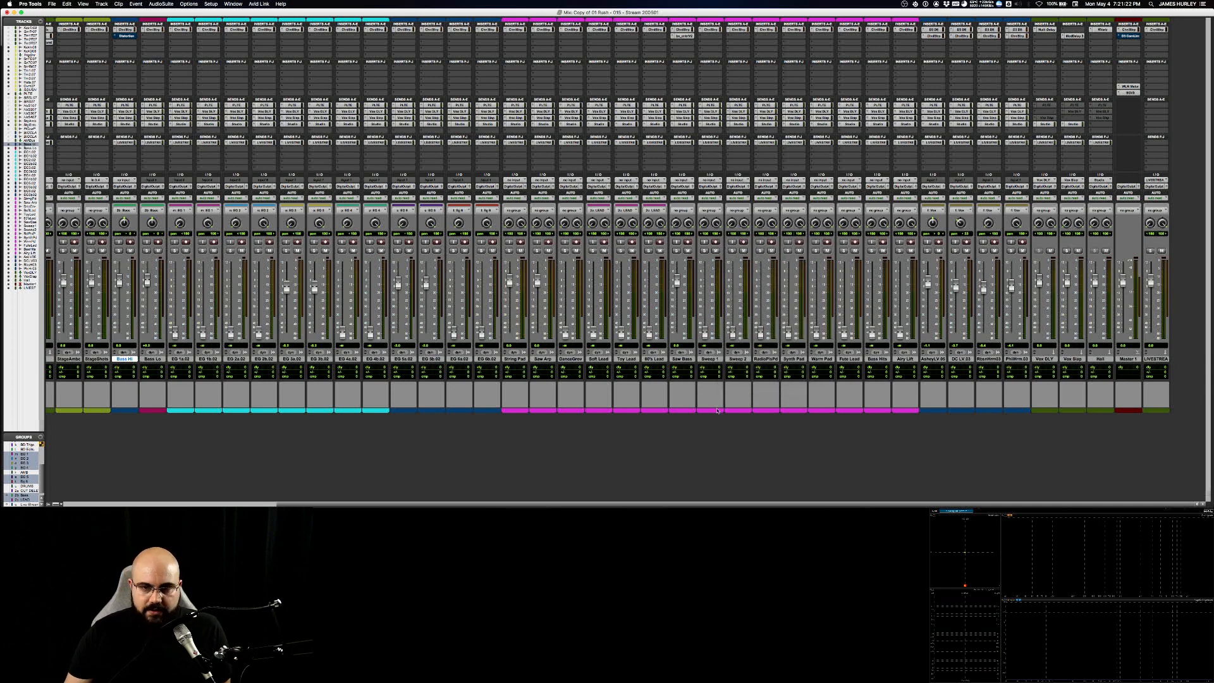
{"action": "right_click", "coordinate": [715, 290]}
{"action": "left_click", "coordinate": [725, 337]}
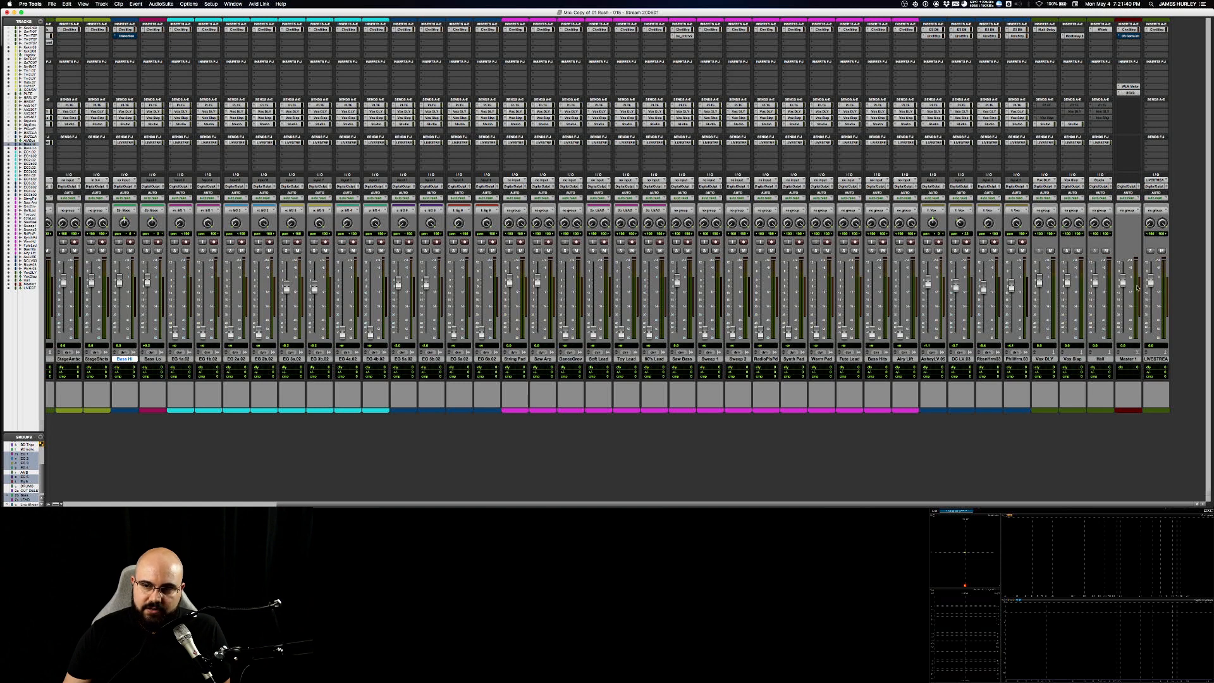
- Switch the channel track meters to Sample Peak for comparison, and restore K-14
{"action": "right_click", "coordinate": [745, 277]}
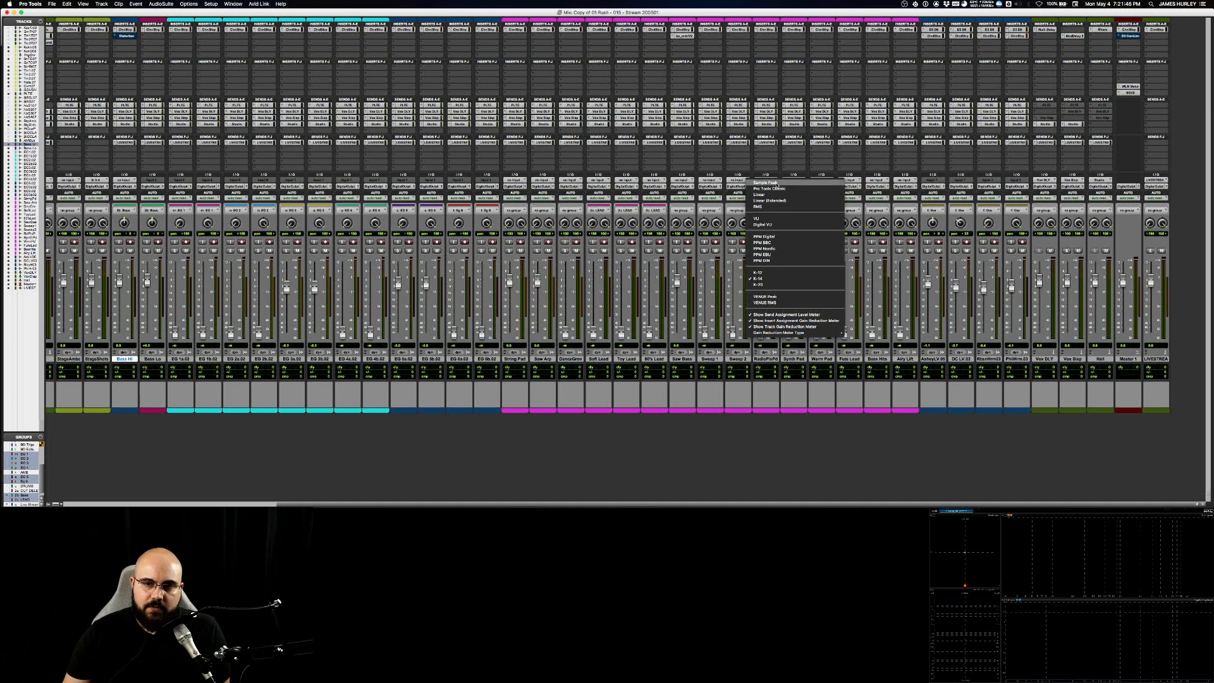
{"action": "left_click", "coordinate": [765, 182]}
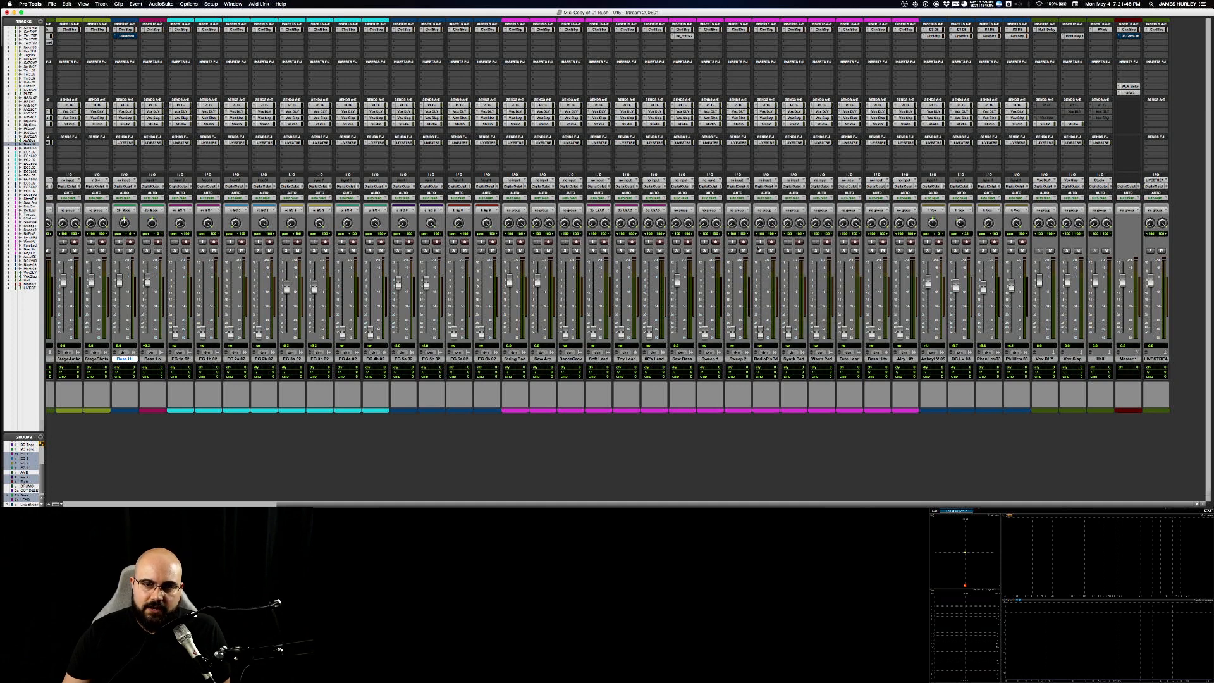
{"action": "right_click", "coordinate": [745, 280]}
{"action": "left_click", "coordinate": [776, 380]}
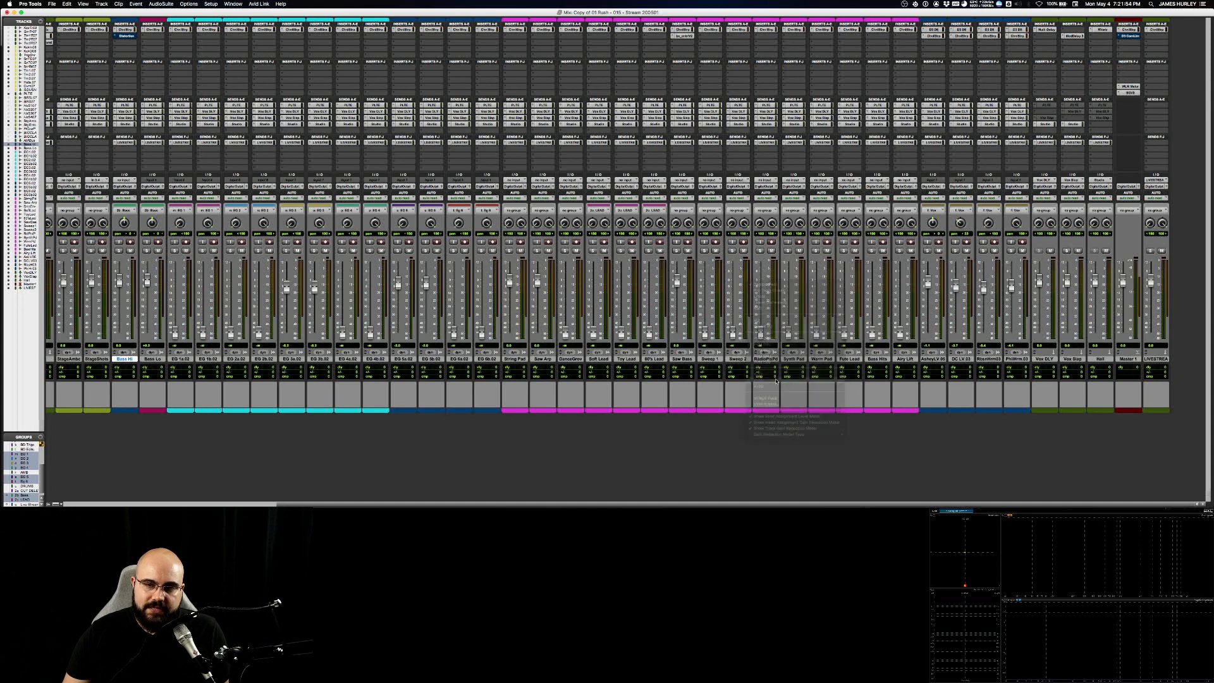
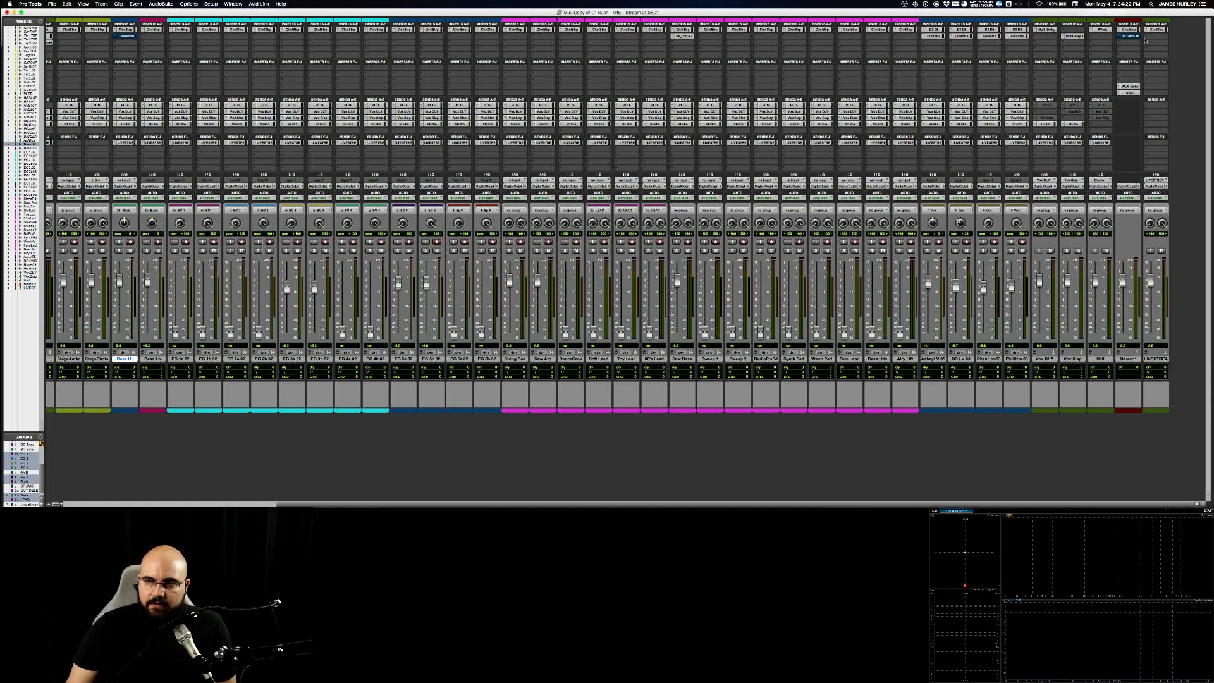
- Move the Master track's bypassed compressor to the fourth insert slot and insert a stereo Dyn3 Compressor/Limiter in the second slot
{"action": "key", "text": "space"}
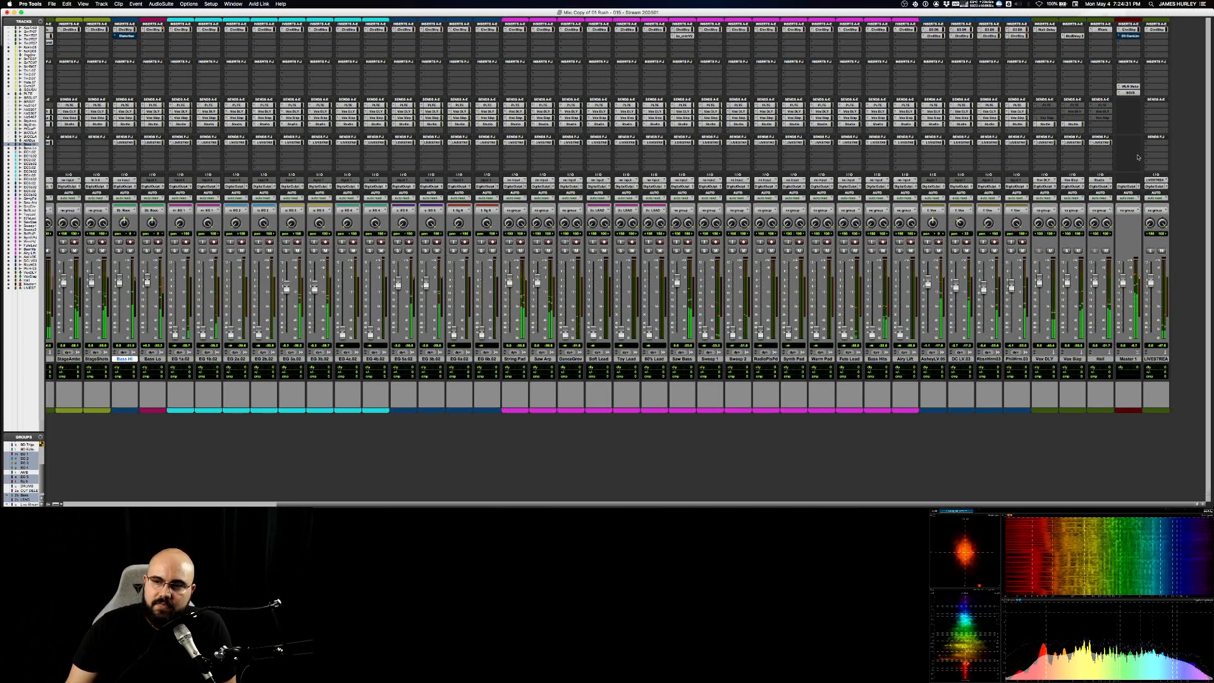
{"action": "left_click", "coordinate": [1128, 29]}
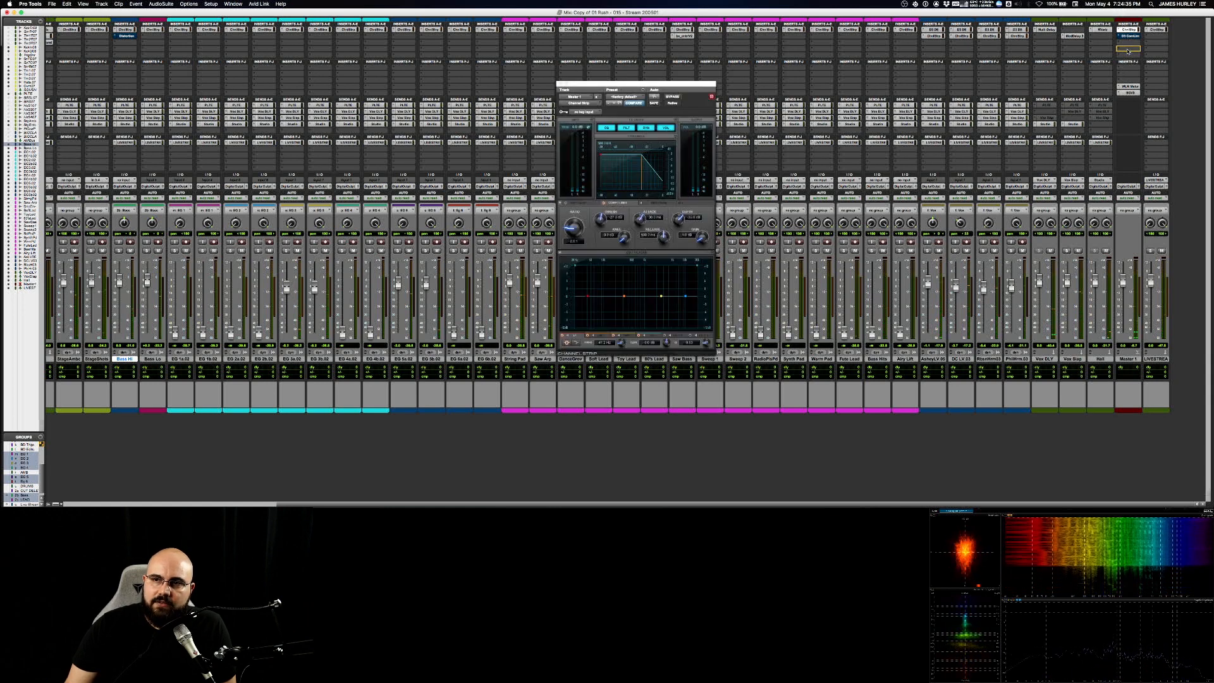
{"action": "left_click", "coordinate": [1126, 42]}
{"action": "mouse_move", "coordinate": [1127, 36]}
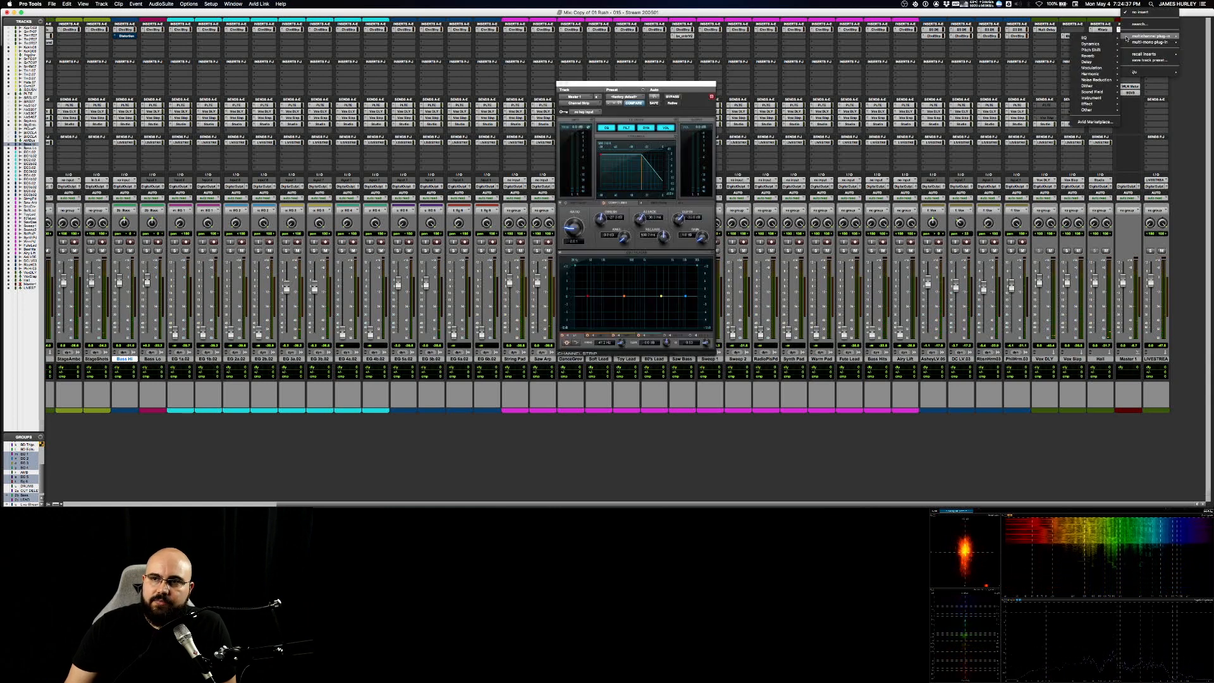
{"action": "mouse_move", "coordinate": [1074, 44]}
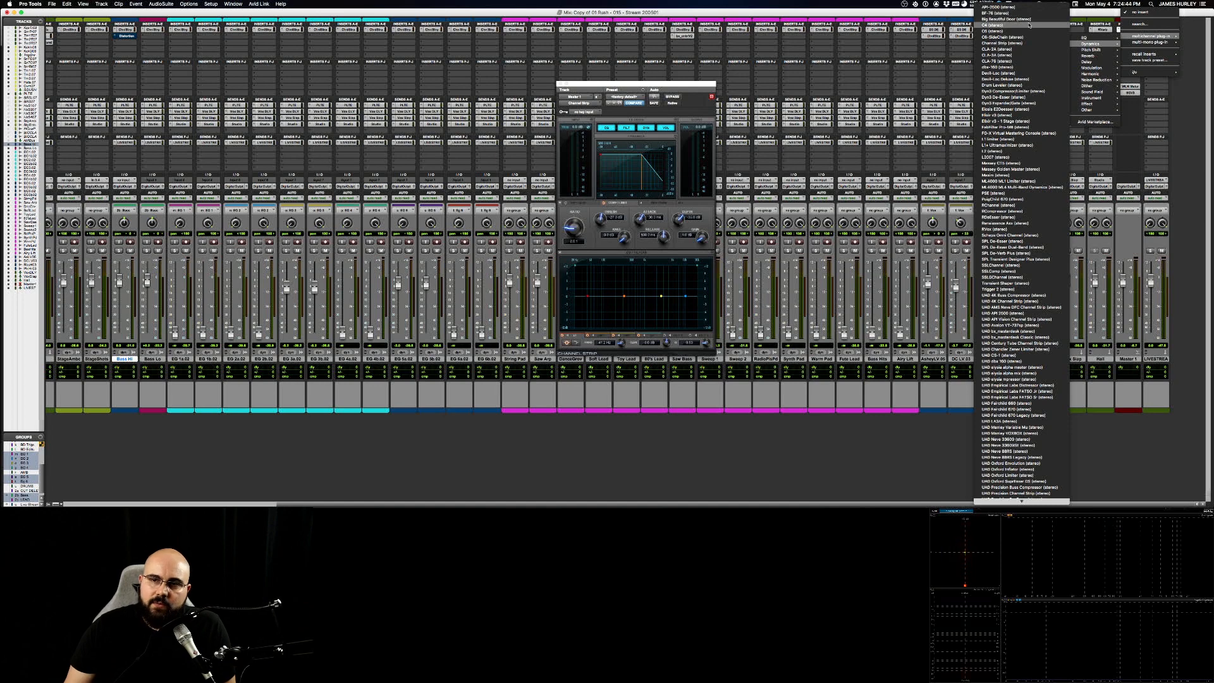
{"action": "left_click", "coordinate": [1026, 92]}
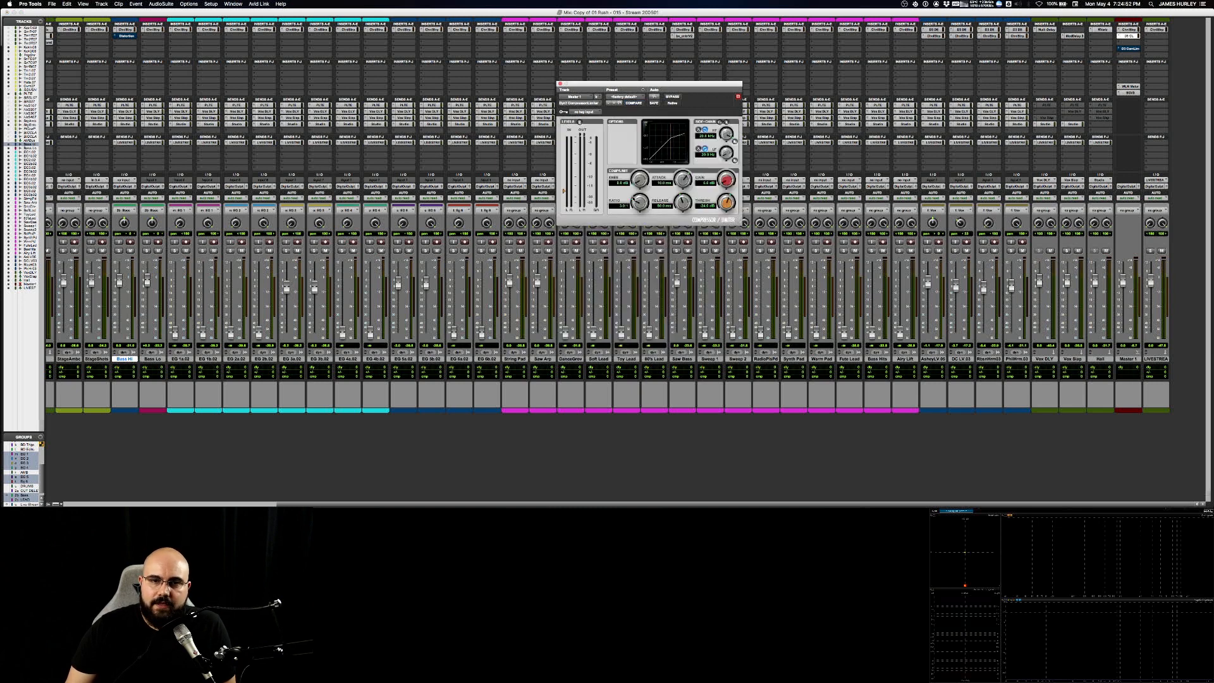
- Increase the Master Dyn3 Compressor/Limiter's knee and side-chain low-frequency filter setting, and adjust its ratio
{"action": "left_click_drag", "start_coordinate": [637, 180], "coordinate": [651, 172]}
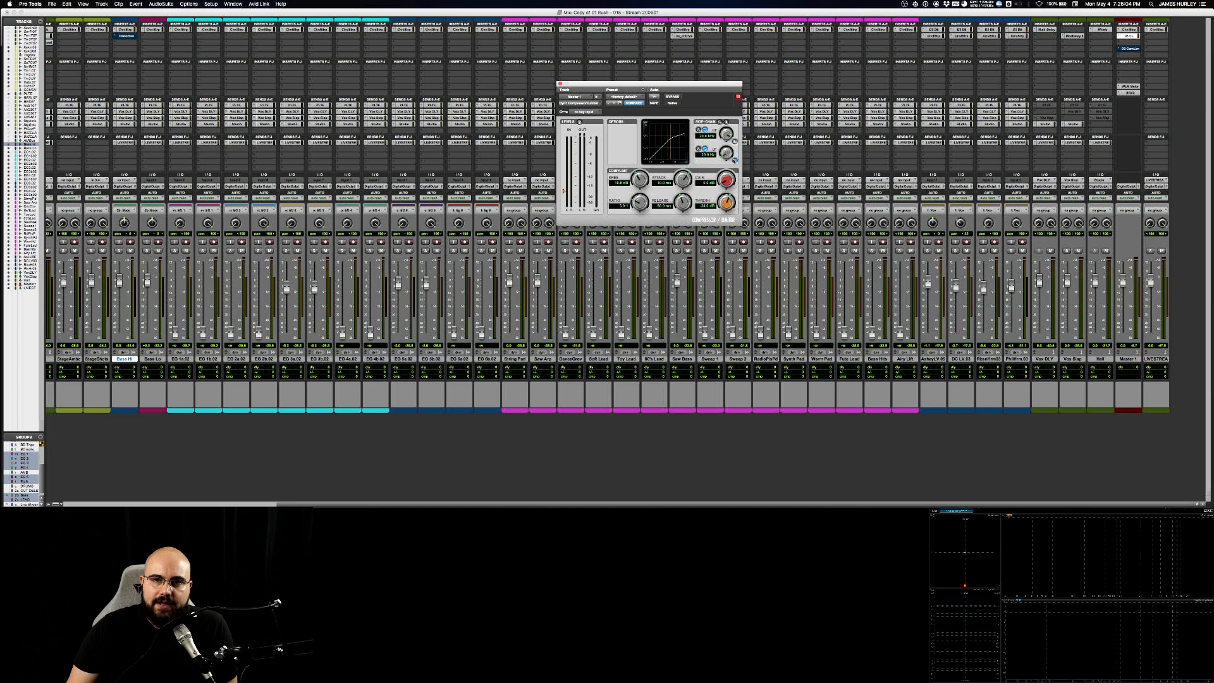
{"action": "left_click_drag", "start_coordinate": [727, 153], "coordinate": [726, 150]}
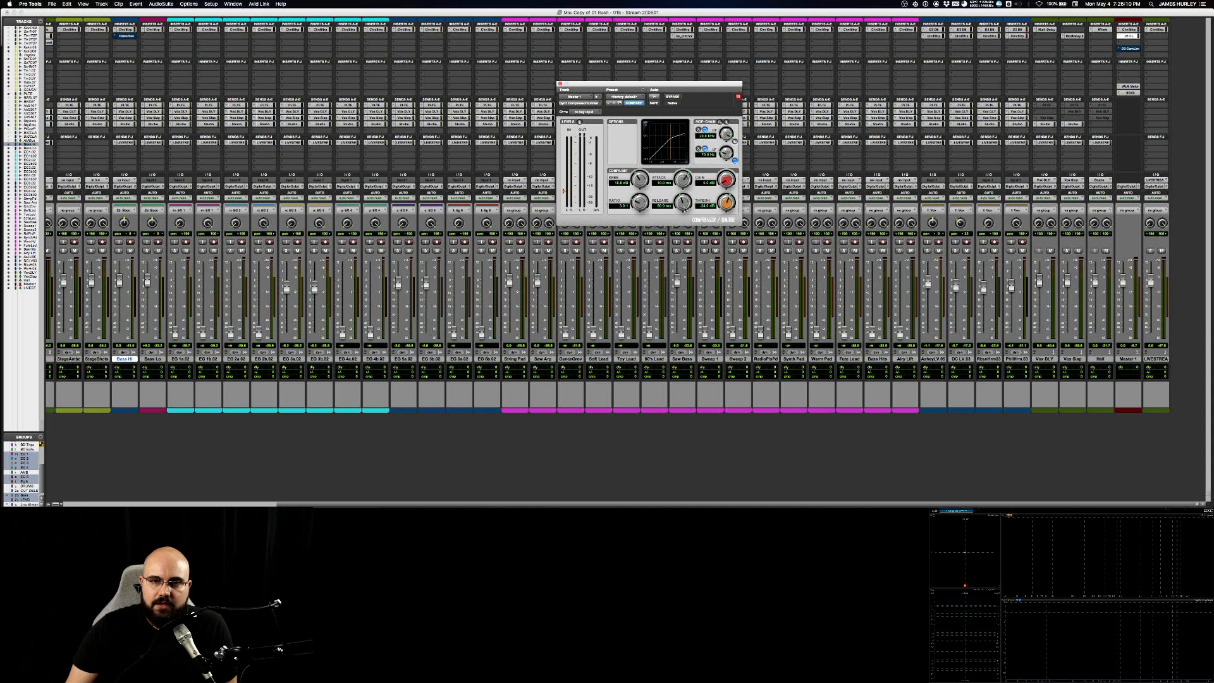
{"action": "left_click_drag", "start_coordinate": [639, 203], "coordinate": [639, 202]}
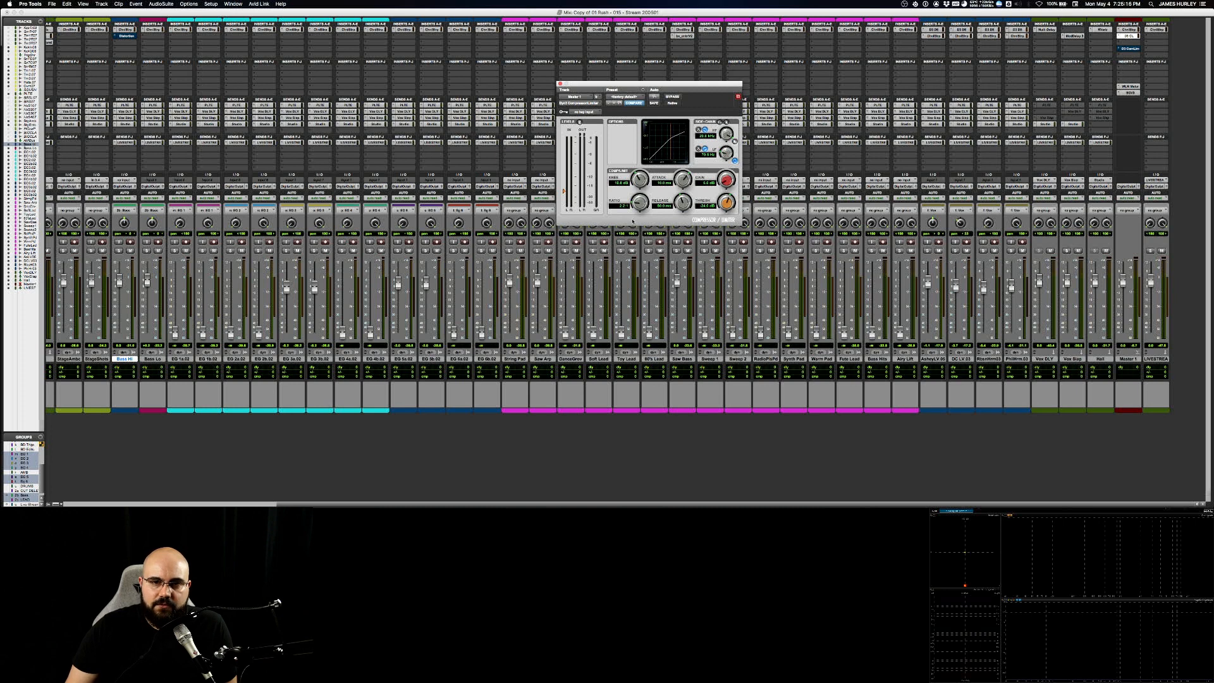
- Review the Channel Strip on the Master track, and bypass the Dyn3 Compressor/Limiter during playback
{"action": "left_click", "coordinate": [1125, 30]}
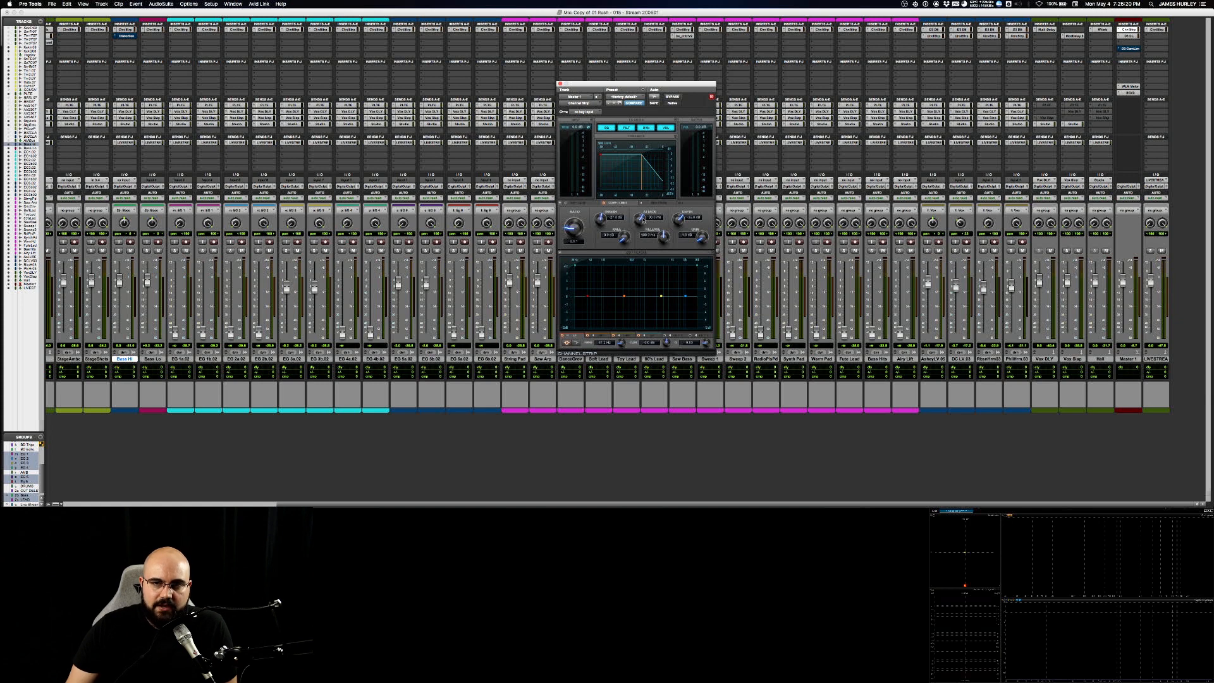
{"action": "left_click", "coordinate": [1130, 36]}
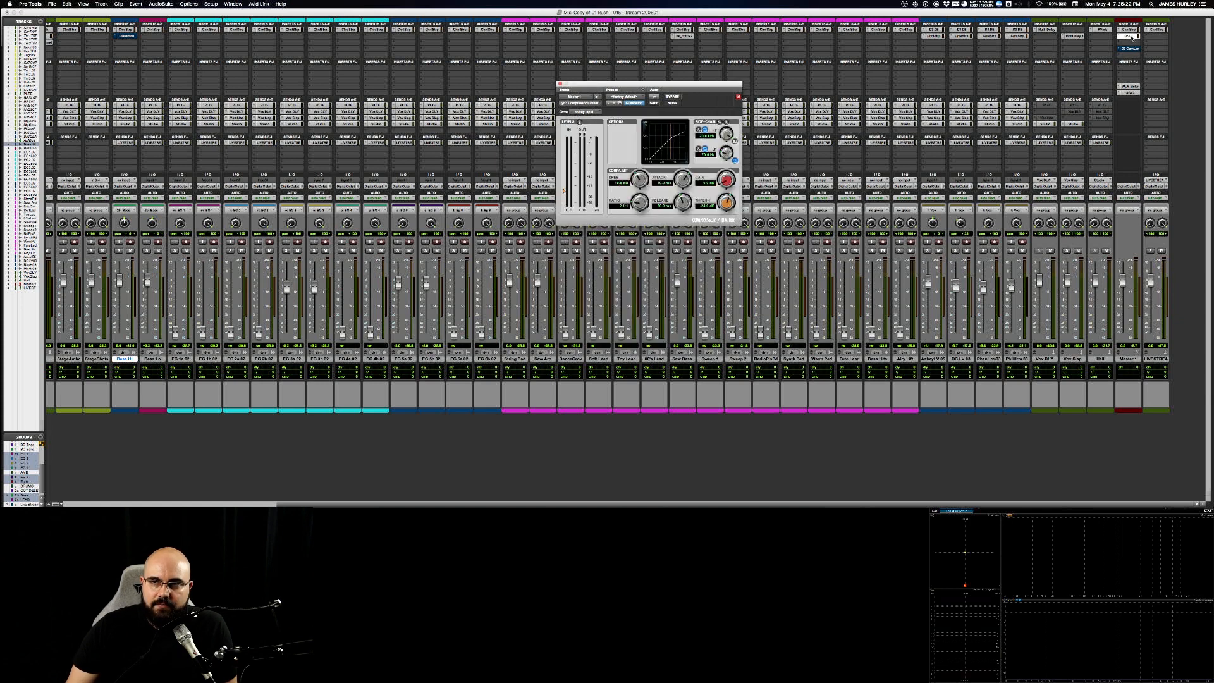
{"action": "left_click", "coordinate": [1125, 29]}
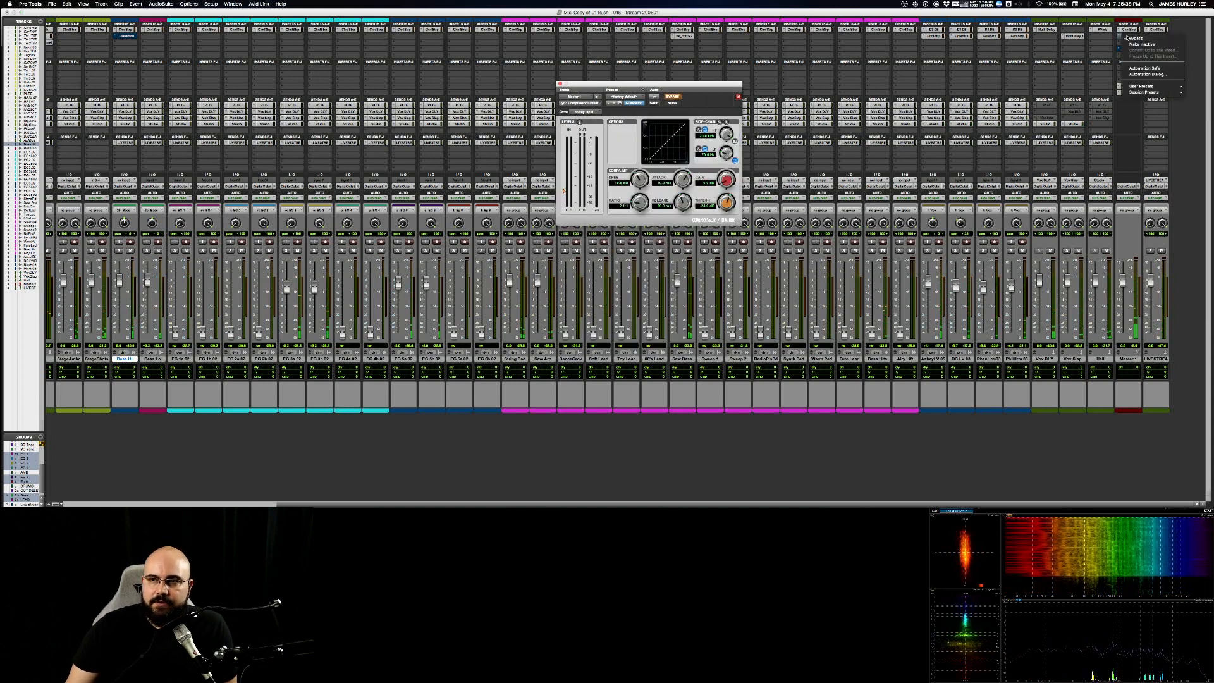
{"action": "left_click", "coordinate": [1130, 36]}
- Deactivate and reactivate the Master track's Dyn3 Compressor/Limiter, and take it out of bypass
{"action": "right_click", "coordinate": [1130, 36]}
{"action": "left_click", "coordinate": [1134, 44]}
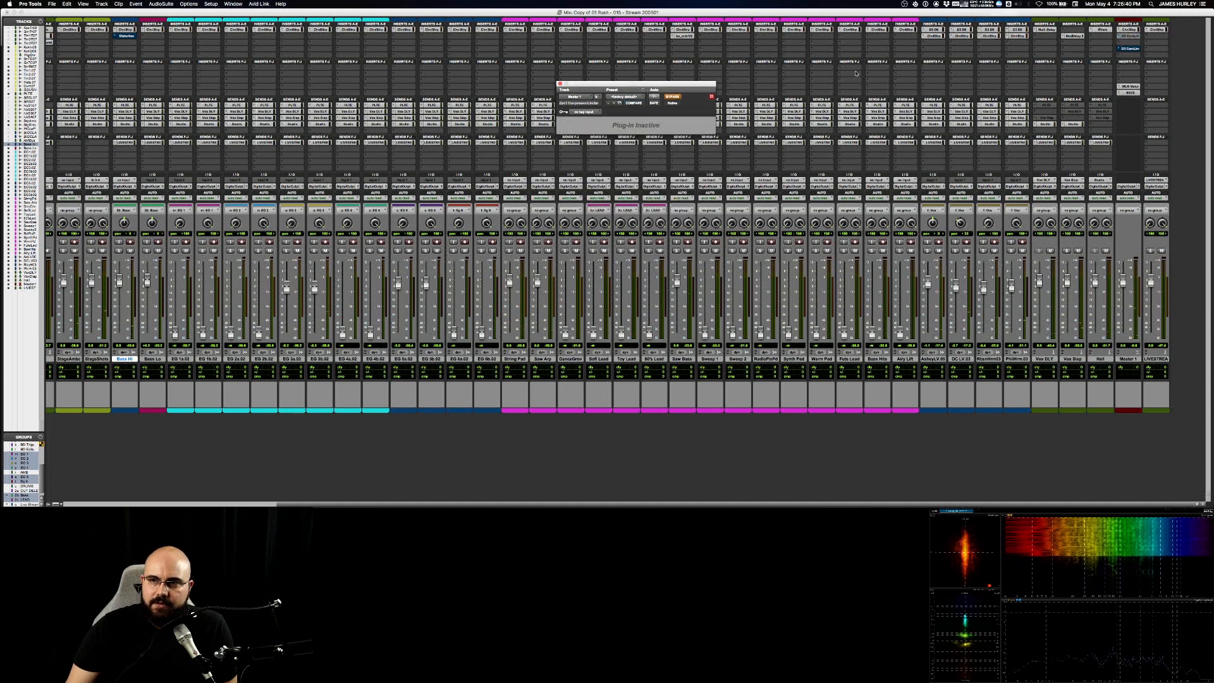
{"action": "right_click", "coordinate": [1130, 36]}
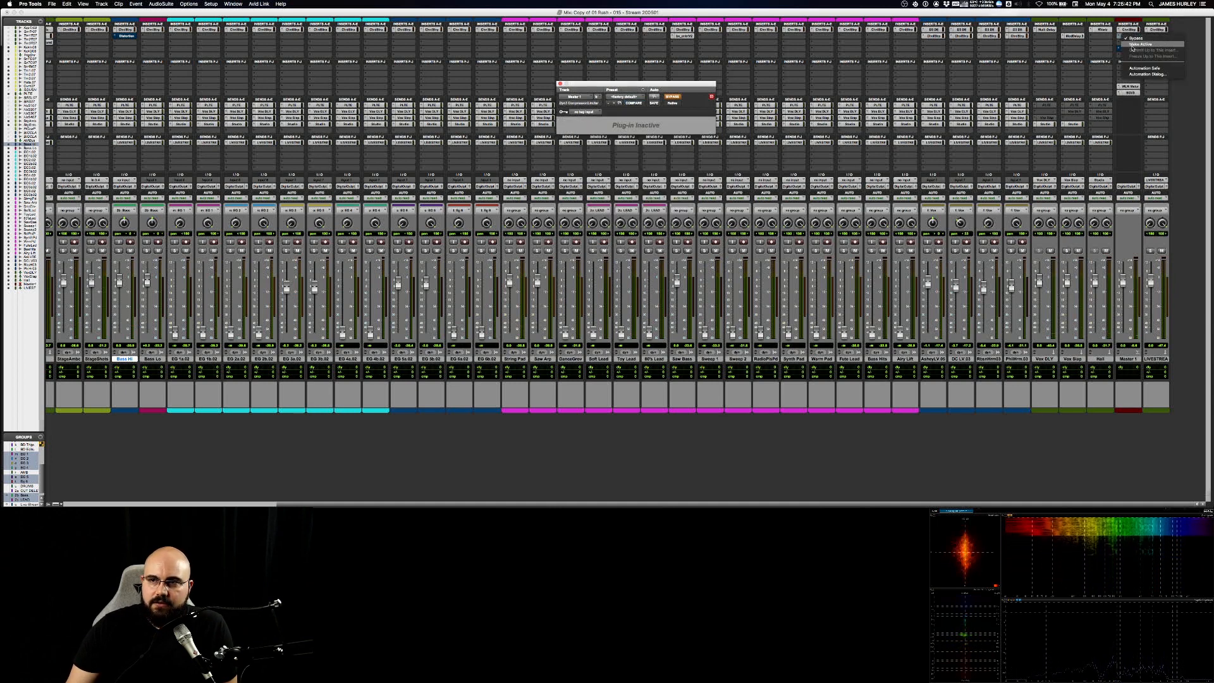
{"action": "left_click", "coordinate": [1133, 45]}
{"action": "right_click", "coordinate": [1129, 38]}
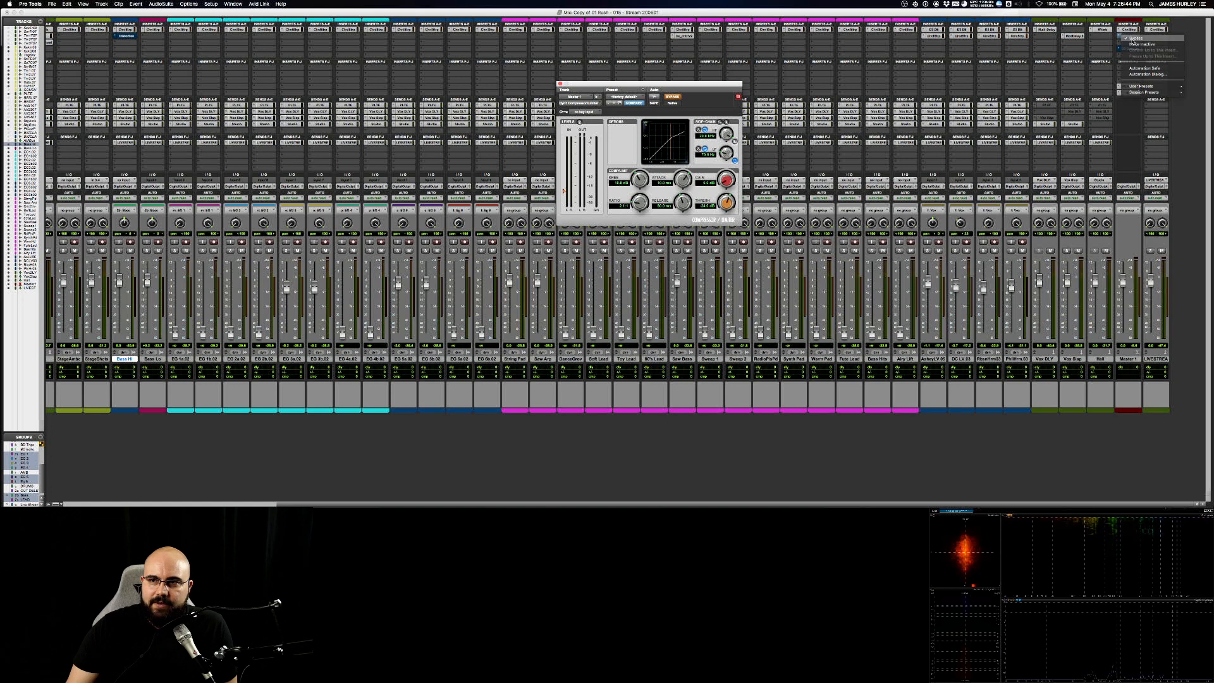
{"action": "left_click", "coordinate": [1133, 38]}
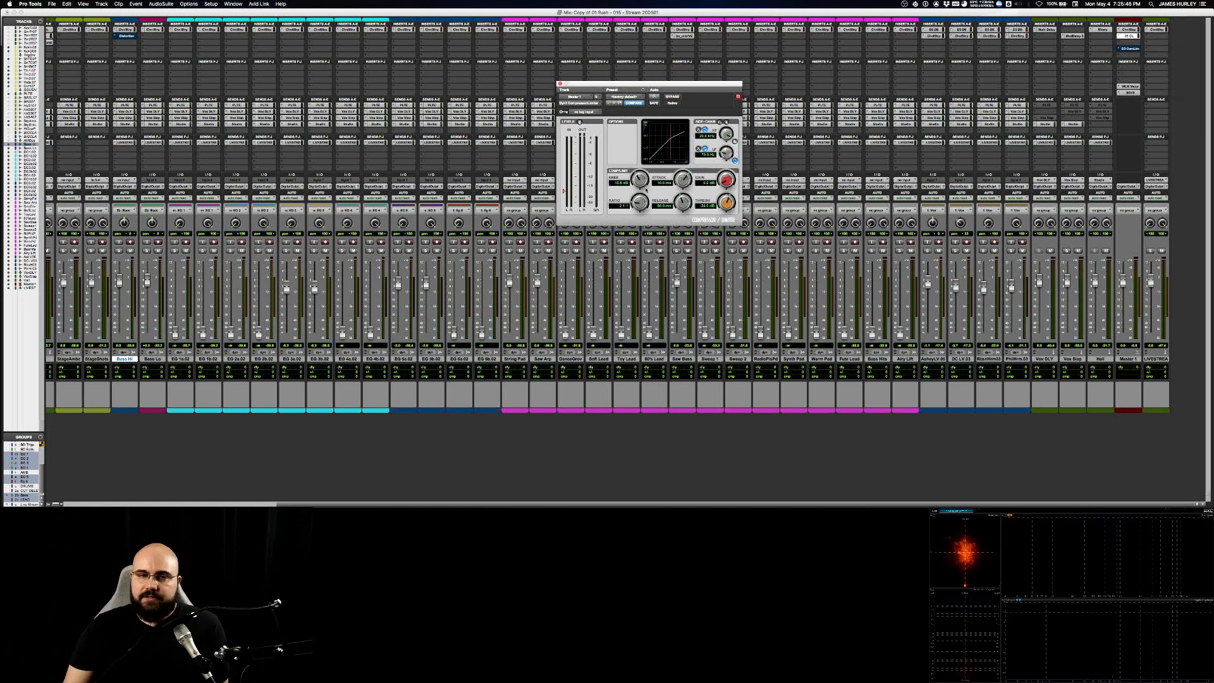
- Play the mix, raise the Master Dyn3 Compressor/Limiter's threshold, and check the Master track's Channel Strip
{"action": "key", "text": "space"}
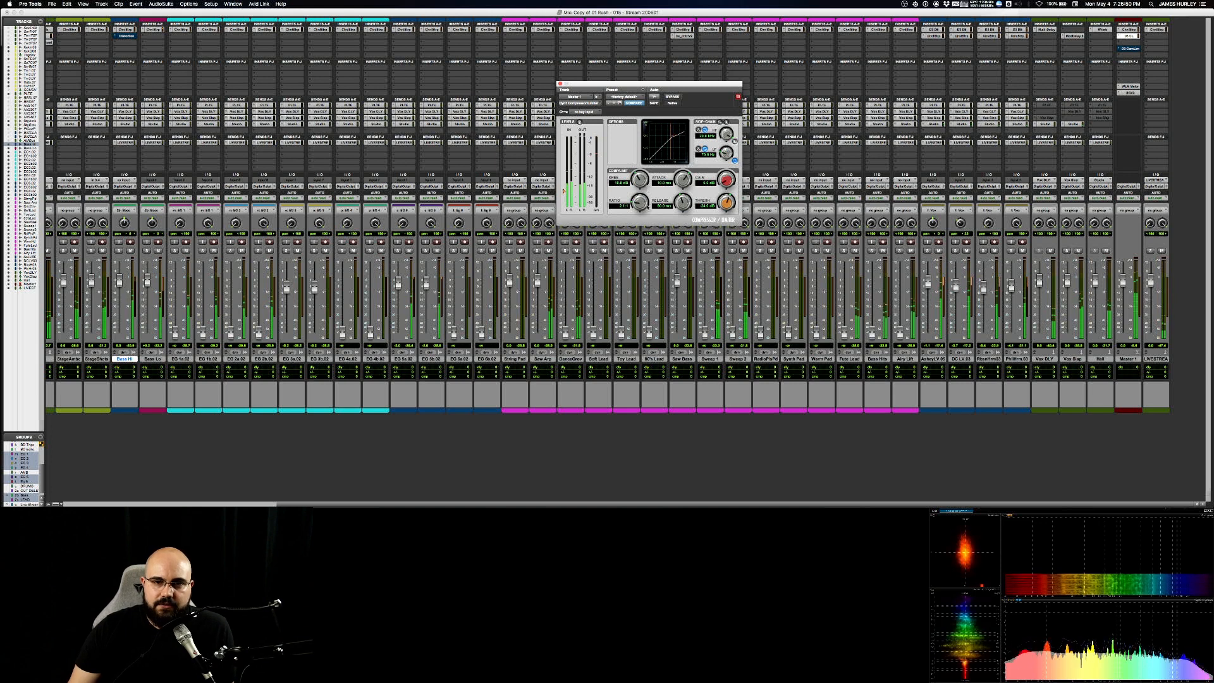
{"action": "mouse_move", "coordinate": [726, 201]}
{"action": "left_mouse_down"}
{"action": "mouse_move", "coordinate": [726, 186]}
{"action": "mouse_move", "coordinate": [724, 204]}
{"action": "mouse_move", "coordinate": [736, 203]}
{"action": "left_mouse_up"}
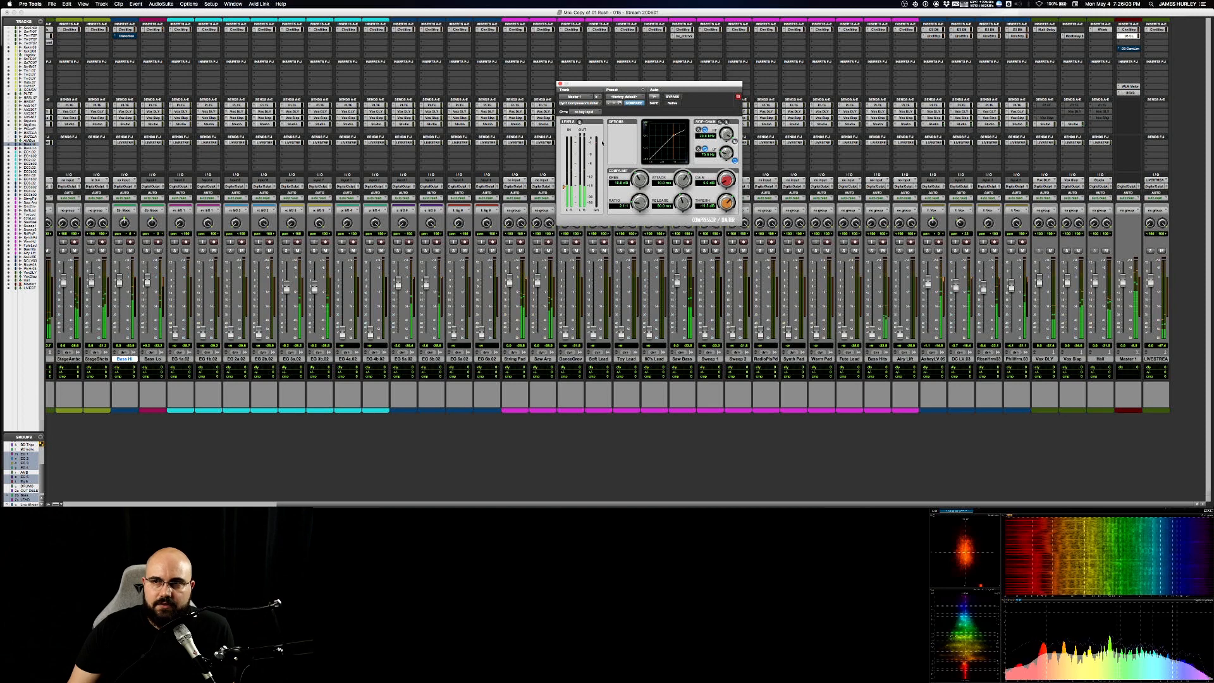
{"action": "left_click", "coordinate": [1127, 30]}
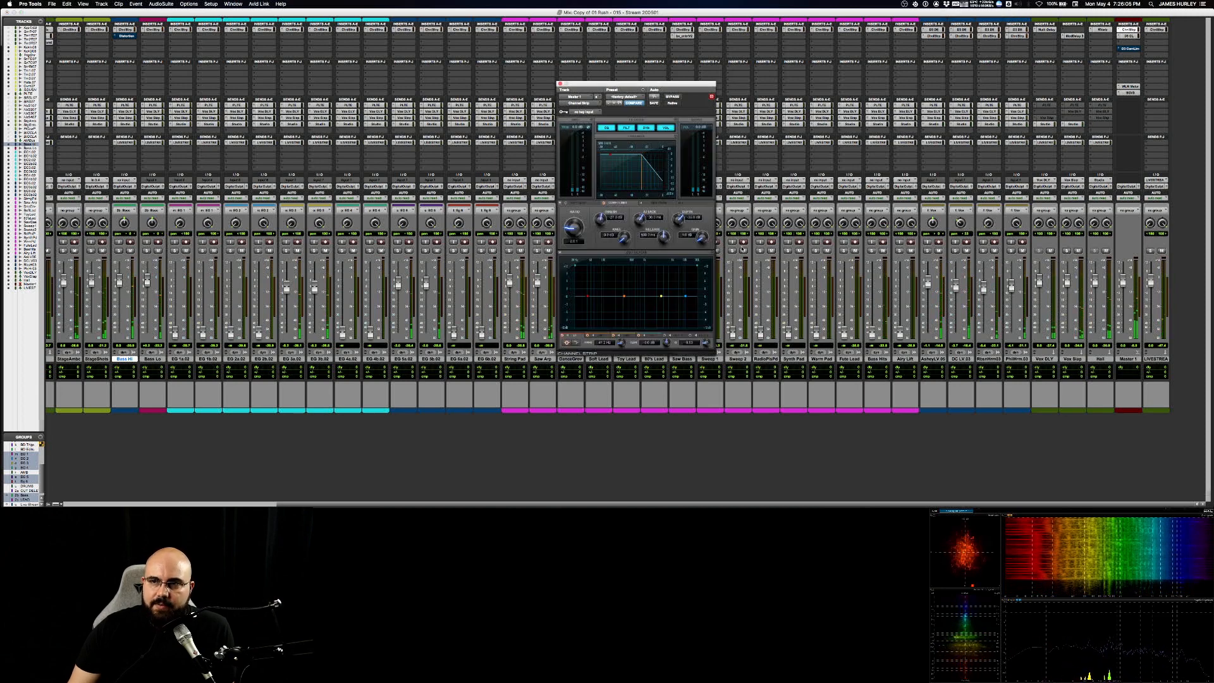
{"action": "left_click", "coordinate": [1129, 36]}
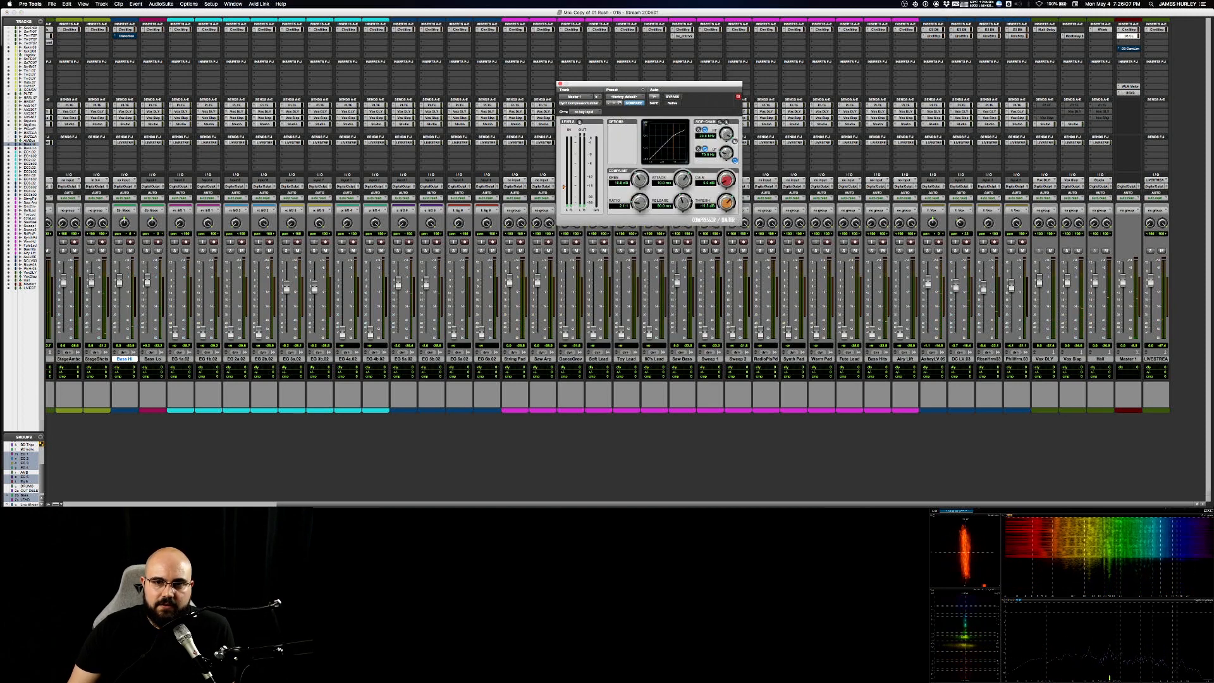
- Set the Master Dyn3 Compressor/Limiter's gain to 1 dB and compare the sound with the plug-in bypassed
{"action": "left_click", "coordinate": [710, 183]}
{"action": "type", "text": "1"}
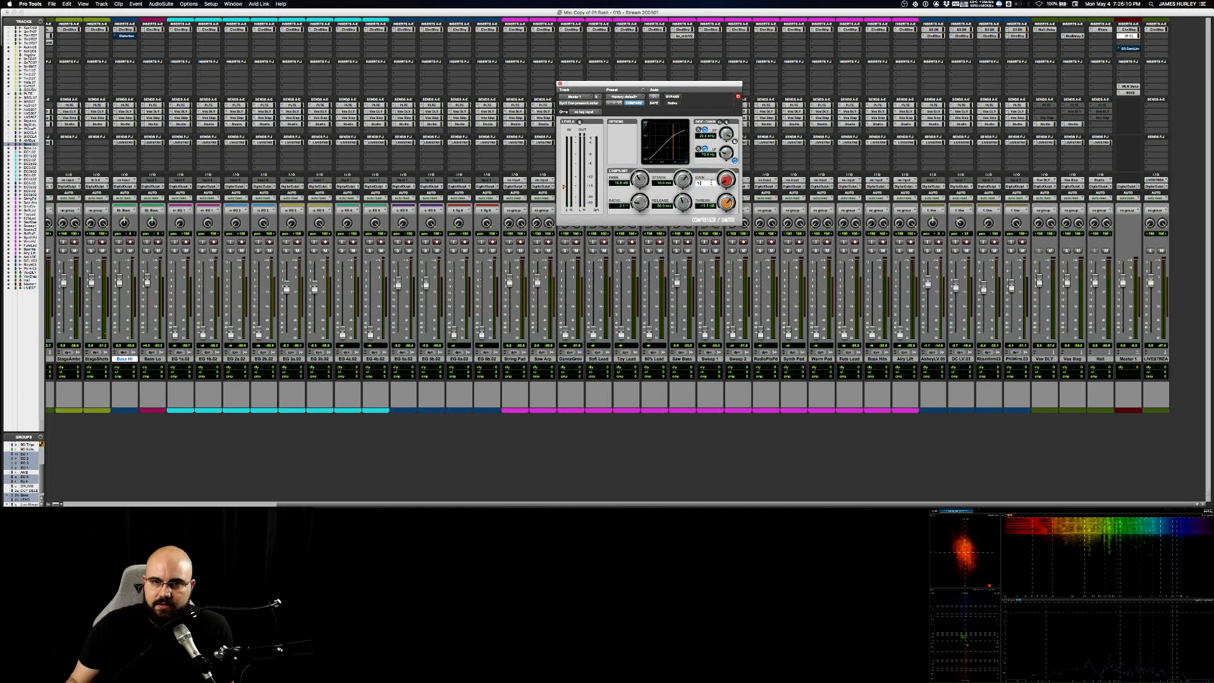
{"action": "key", "text": "Return"}
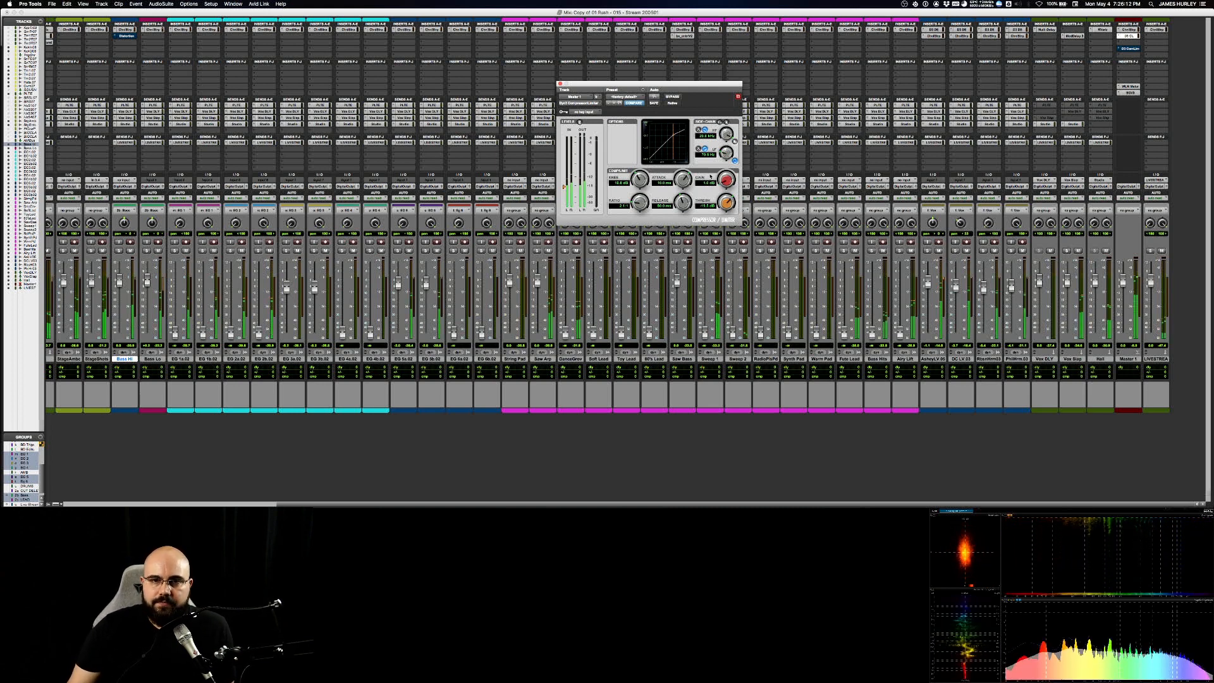
{"action": "left_click", "coordinate": [673, 97]}
{"action": "left_click", "coordinate": [673, 97]}
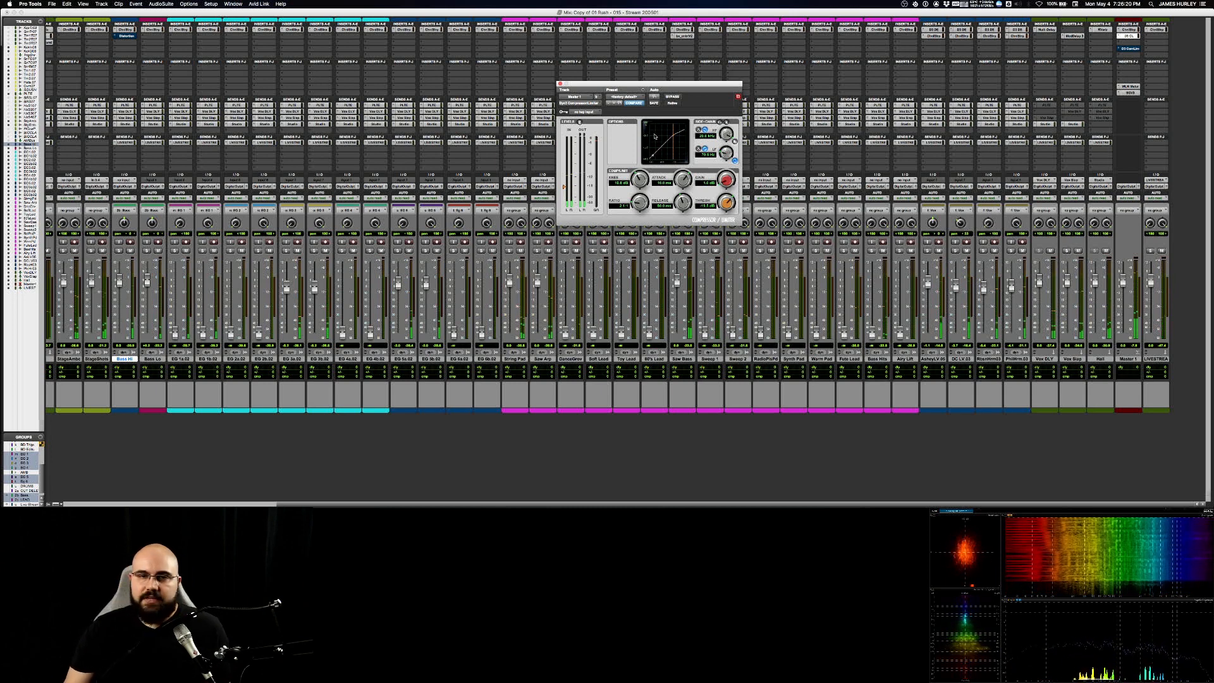
- Set the Master Dyn3 Compressor/Limiter's attack to 20 ms and lower its threshold during playback
{"action": "left_click", "coordinate": [661, 183]}
{"action": "type", "text": "20"}
{"action": "key", "text": "Return"}
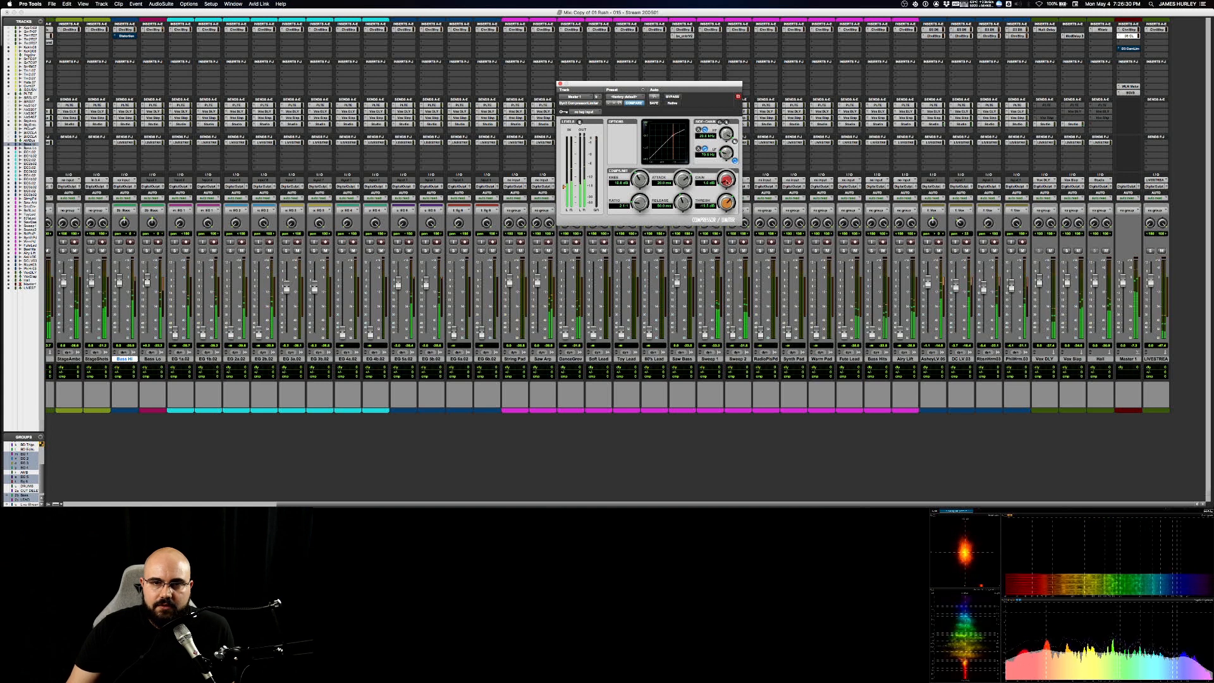
{"action": "left_click_drag", "start_coordinate": [726, 203], "coordinate": [716, 229]}
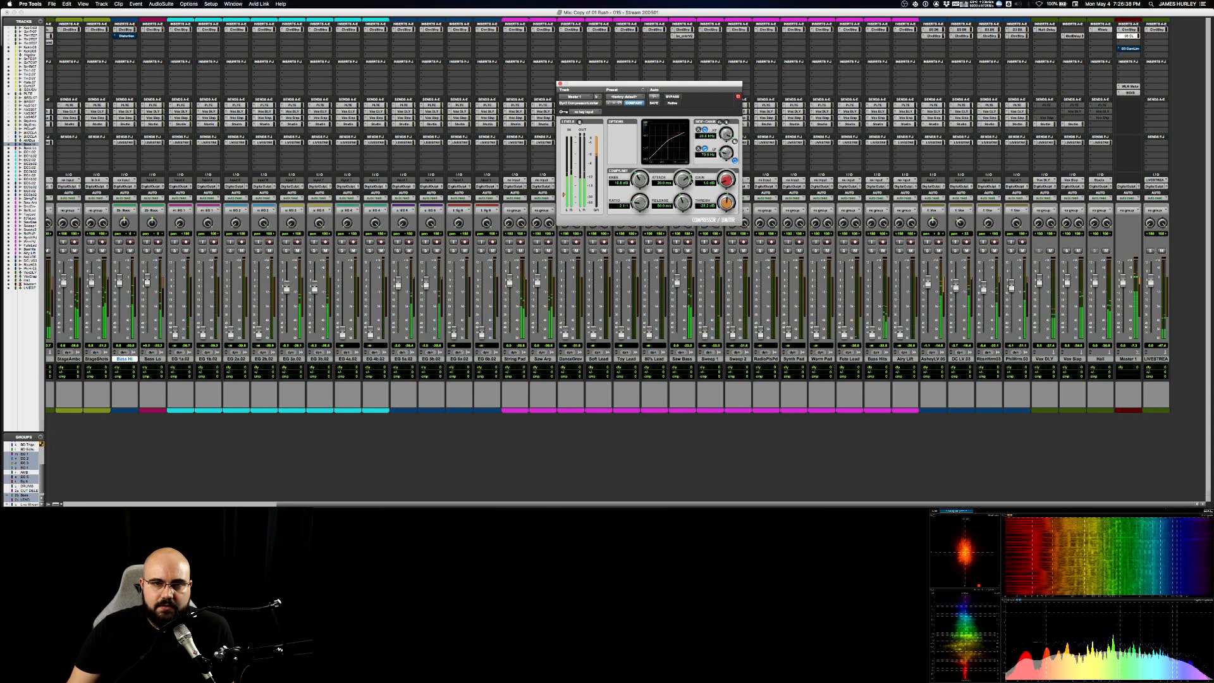
- Shorten the Master Dyn3 Compressor/Limiter's attack and adjust its release during playback
{"action": "mouse_move", "coordinate": [682, 184]}
{"action": "left_mouse_down"}
{"action": "mouse_move", "coordinate": [682, 199]}
{"action": "mouse_move", "coordinate": [726, 198]}
{"action": "left_mouse_up"}
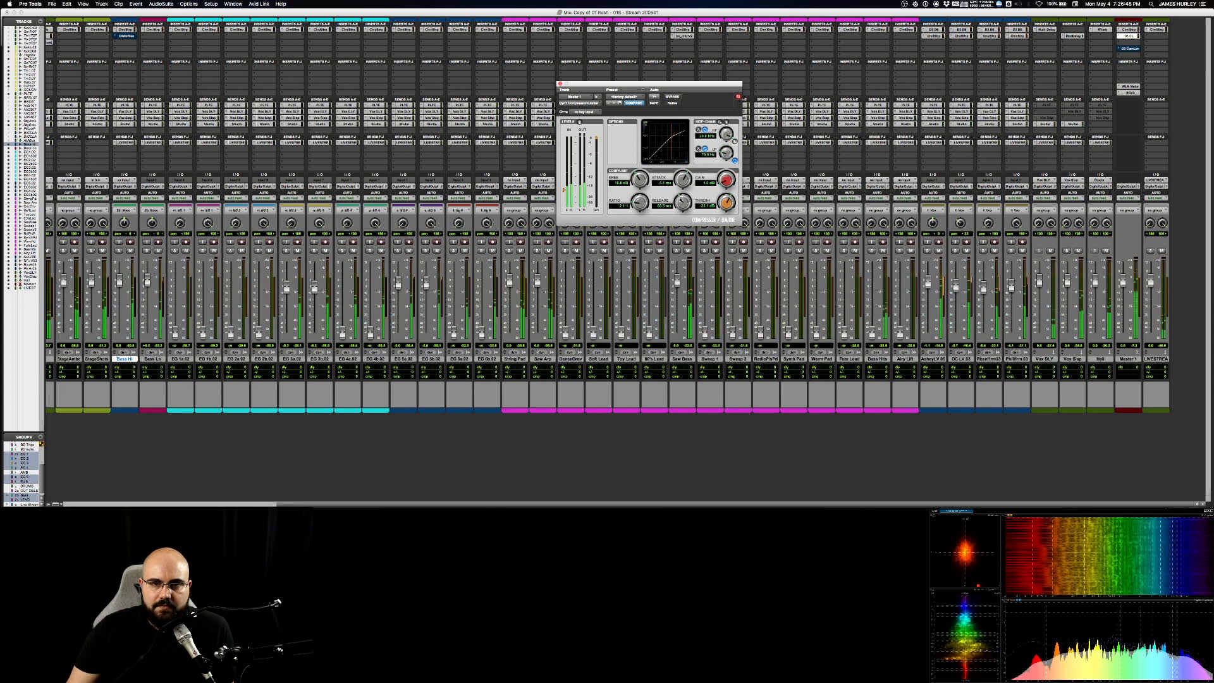
{"action": "left_click_drag", "start_coordinate": [680, 202], "coordinate": [680, 182]}
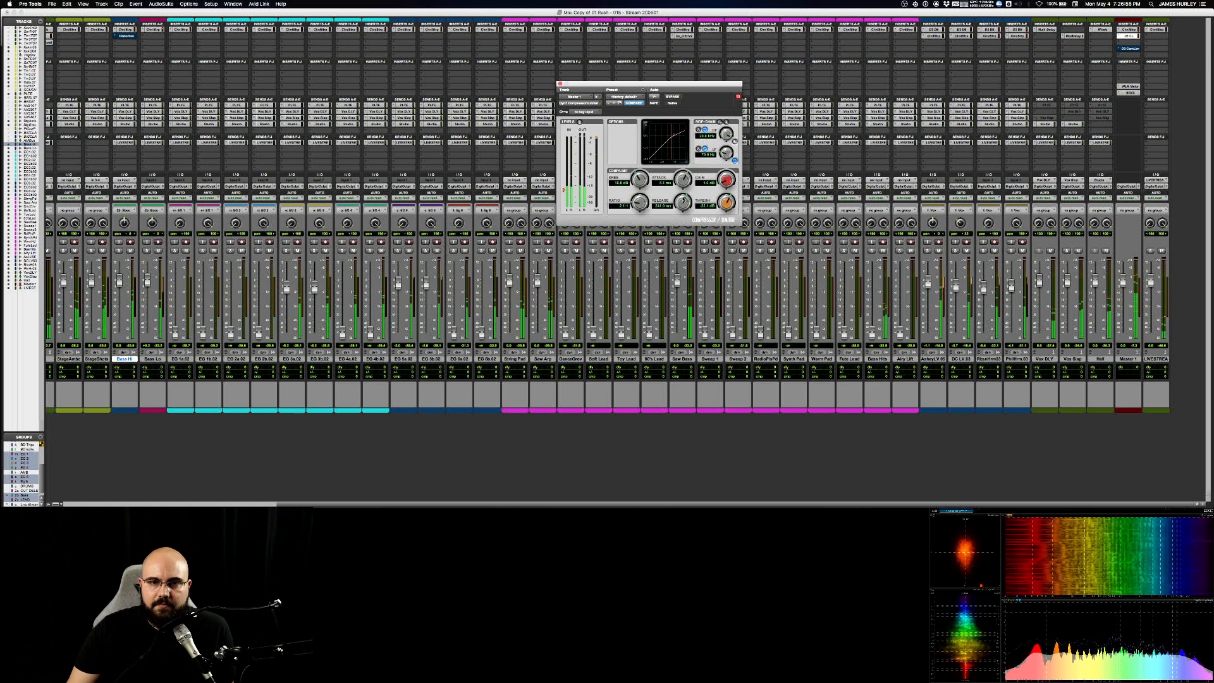
{"action": "left_click_drag", "start_coordinate": [682, 201], "coordinate": [682, 198]}
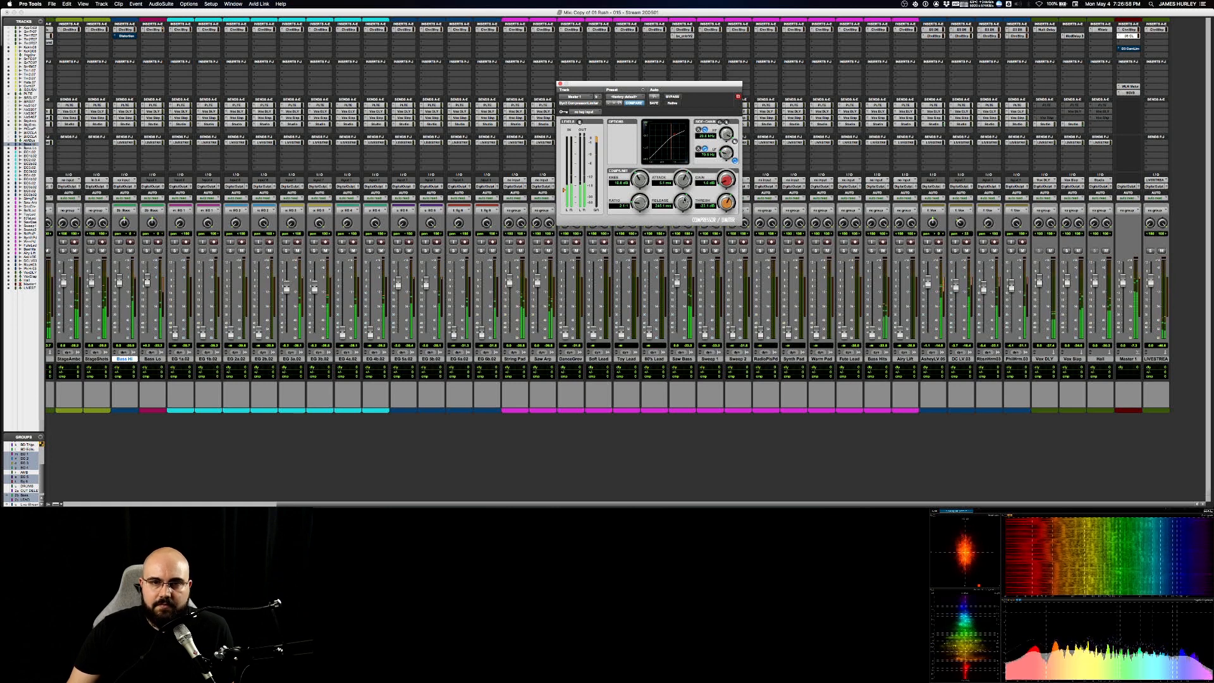
- Raise the Master Dyn3 Compressor/Limiter's gain, comparing the mix with the plug-in bypassed and engaged
{"action": "left_click", "coordinate": [673, 96]}
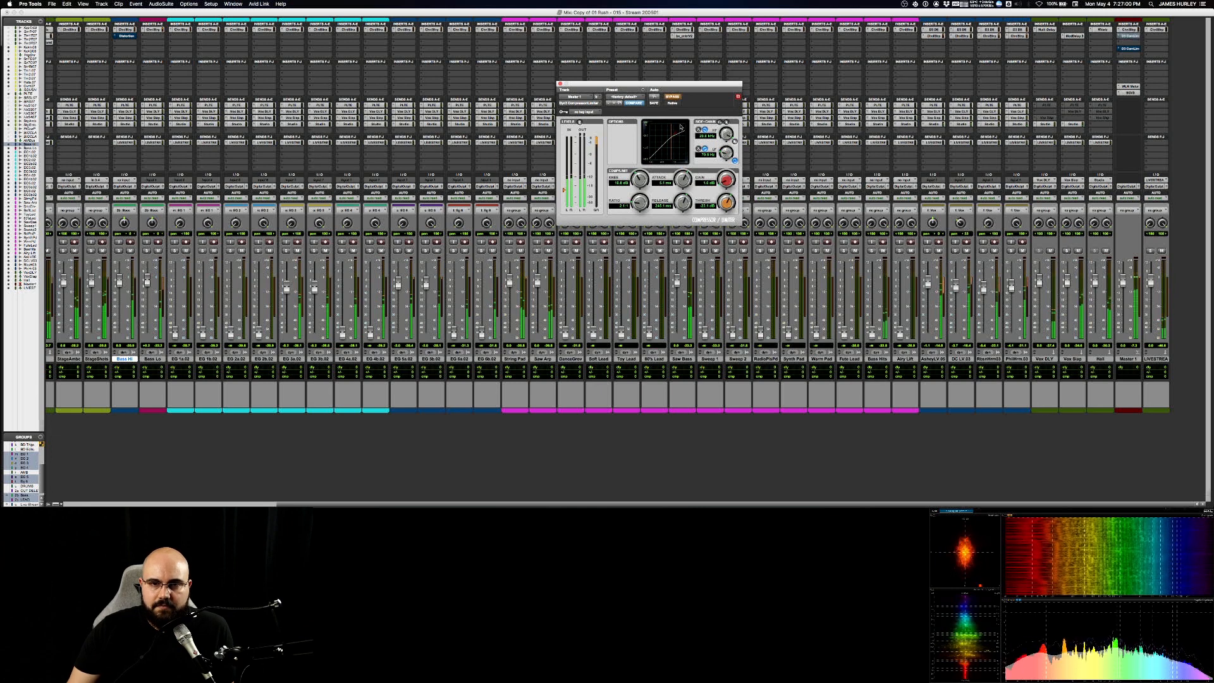
{"action": "left_click", "coordinate": [672, 97]}
{"action": "left_click_drag", "start_coordinate": [725, 180], "coordinate": [727, 167]}
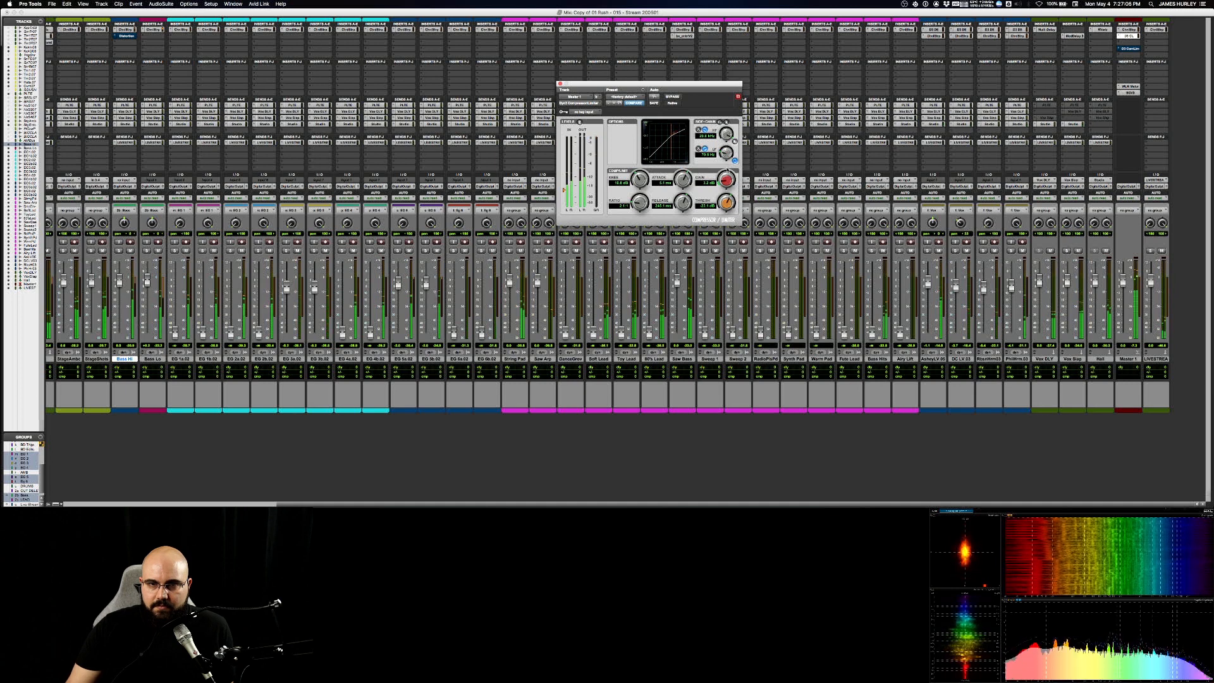
{"action": "left_click", "coordinate": [671, 97]}
{"action": "left_click", "coordinate": [672, 97]}
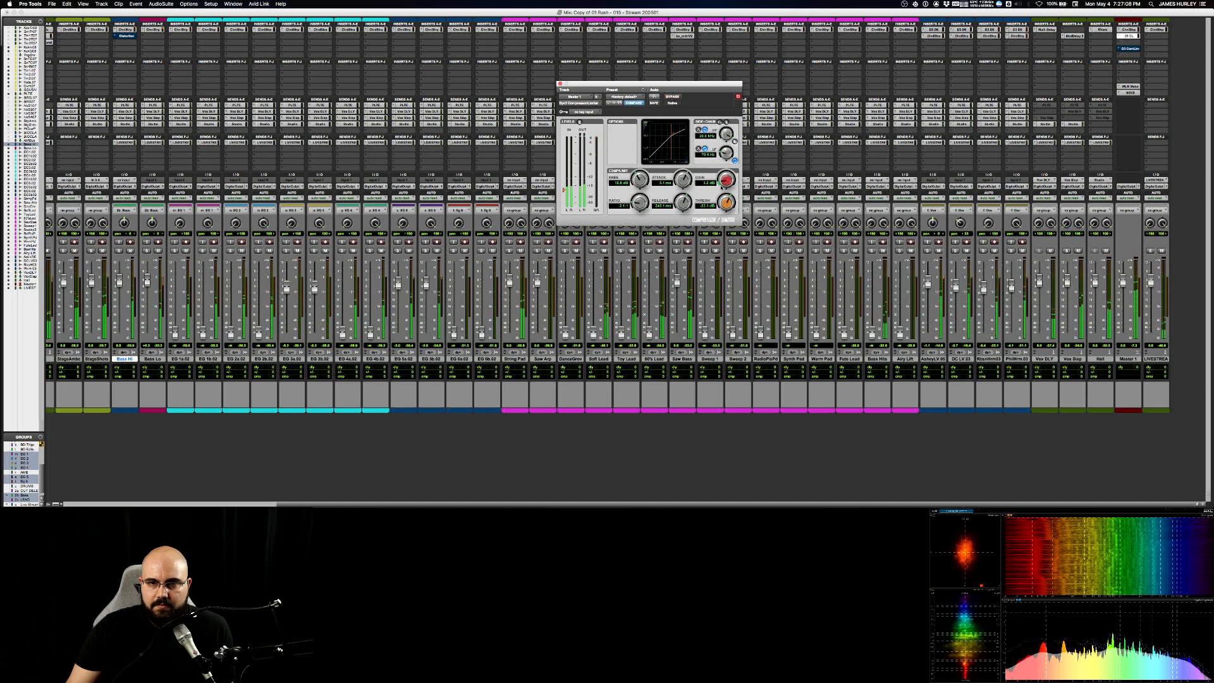
- Fine-tune the Master Dyn3 Compressor/Limiter's makeup gain by matching its level against the bypassed signal
{"action": "left_click", "coordinate": [672, 97]}
{"action": "left_click", "coordinate": [674, 98]}
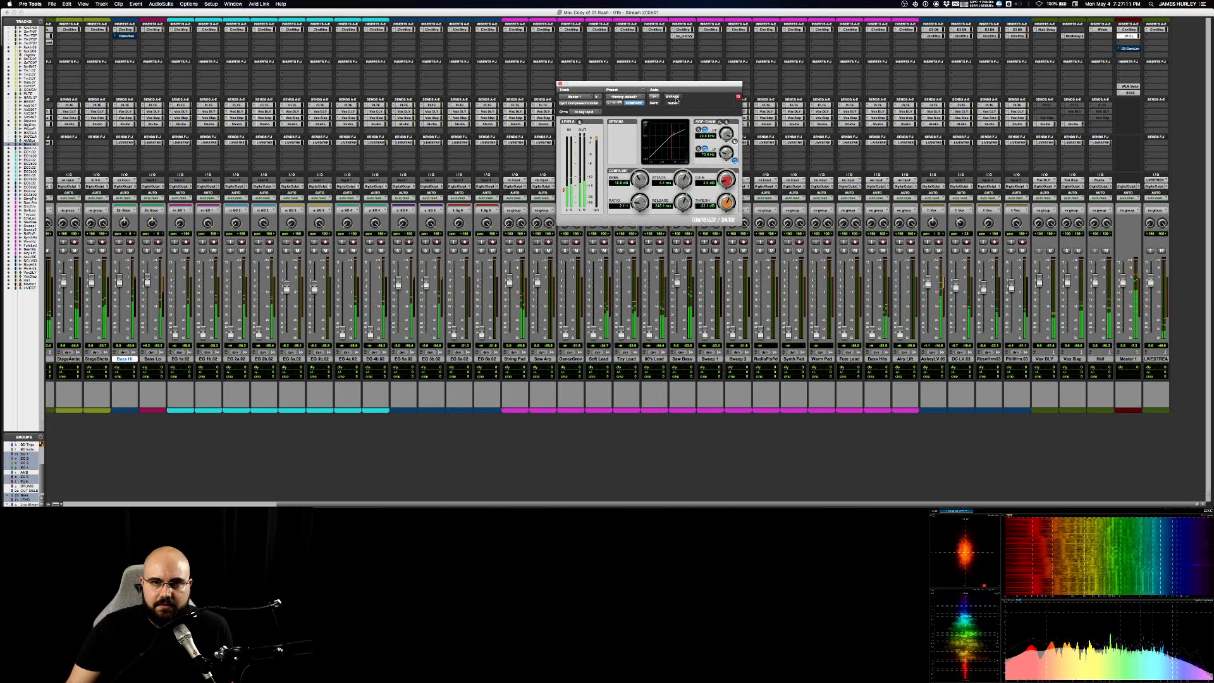
{"action": "left_click", "coordinate": [675, 98]}
{"action": "left_click", "coordinate": [675, 98]}
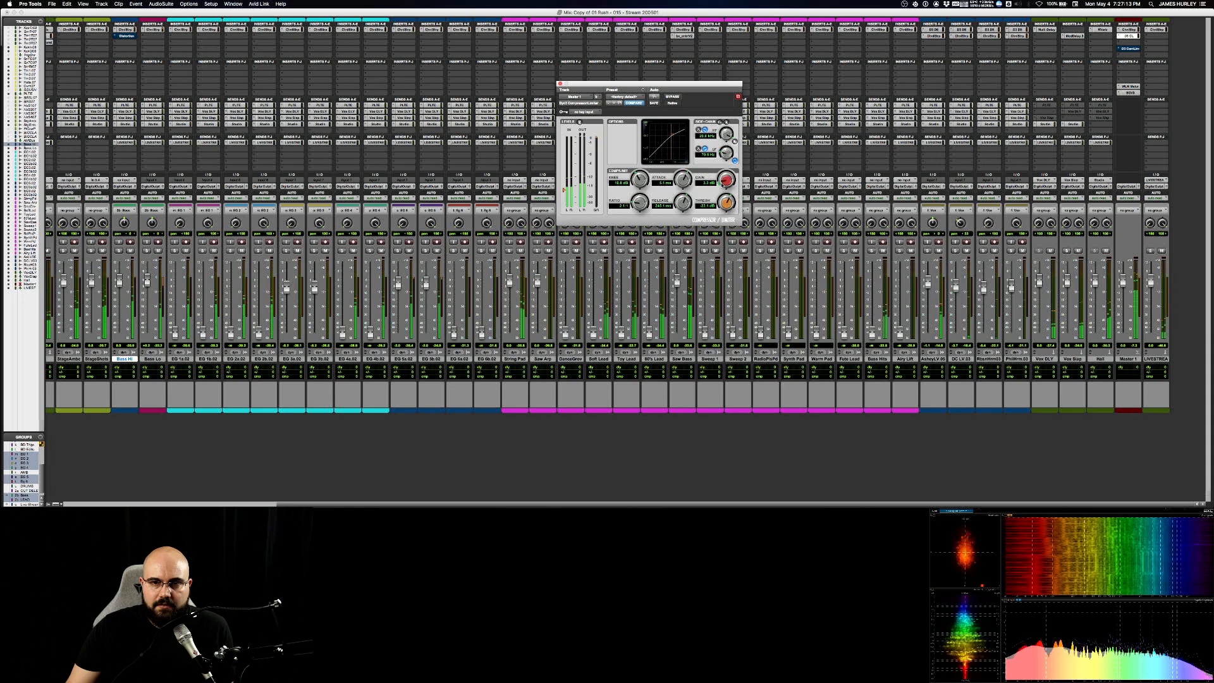
{"action": "left_click_drag", "start_coordinate": [721, 189], "coordinate": [719, 191]}
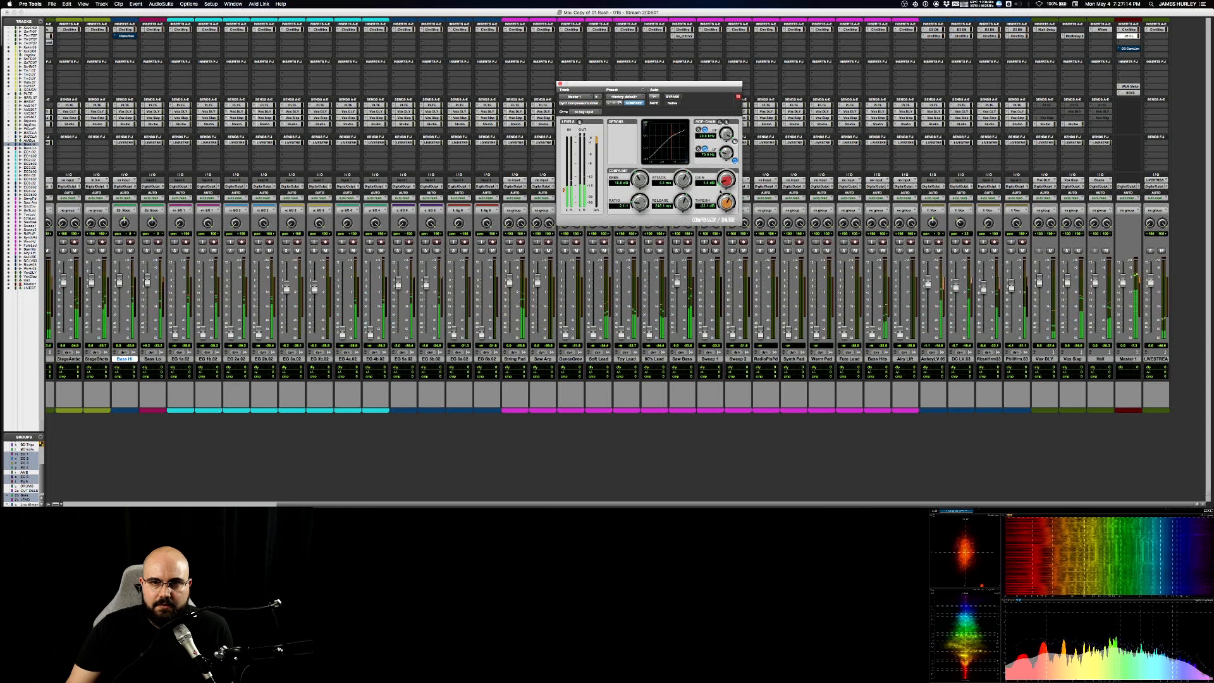
{"action": "left_click", "coordinate": [676, 98]}
{"action": "left_click", "coordinate": [675, 99]}
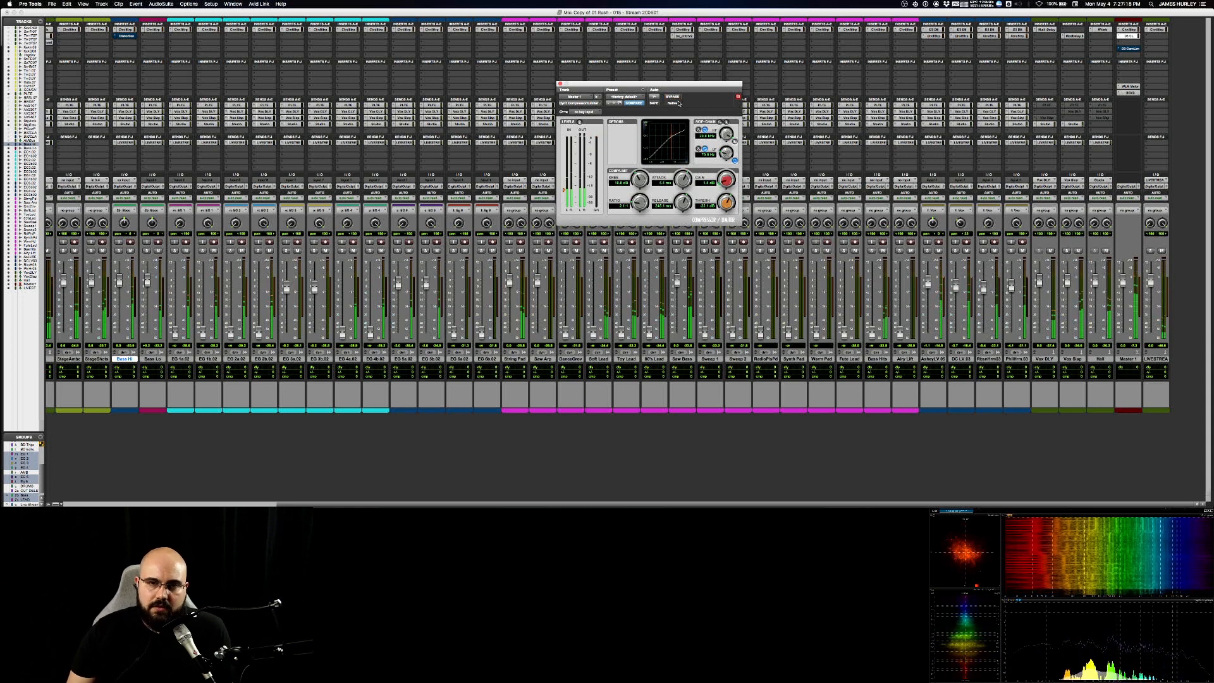
- Compare the Master mix with the Dyn3 Compressor/Limiter bypassed and engaged, and check the Master meter
{"action": "left_click", "coordinate": [677, 98]}
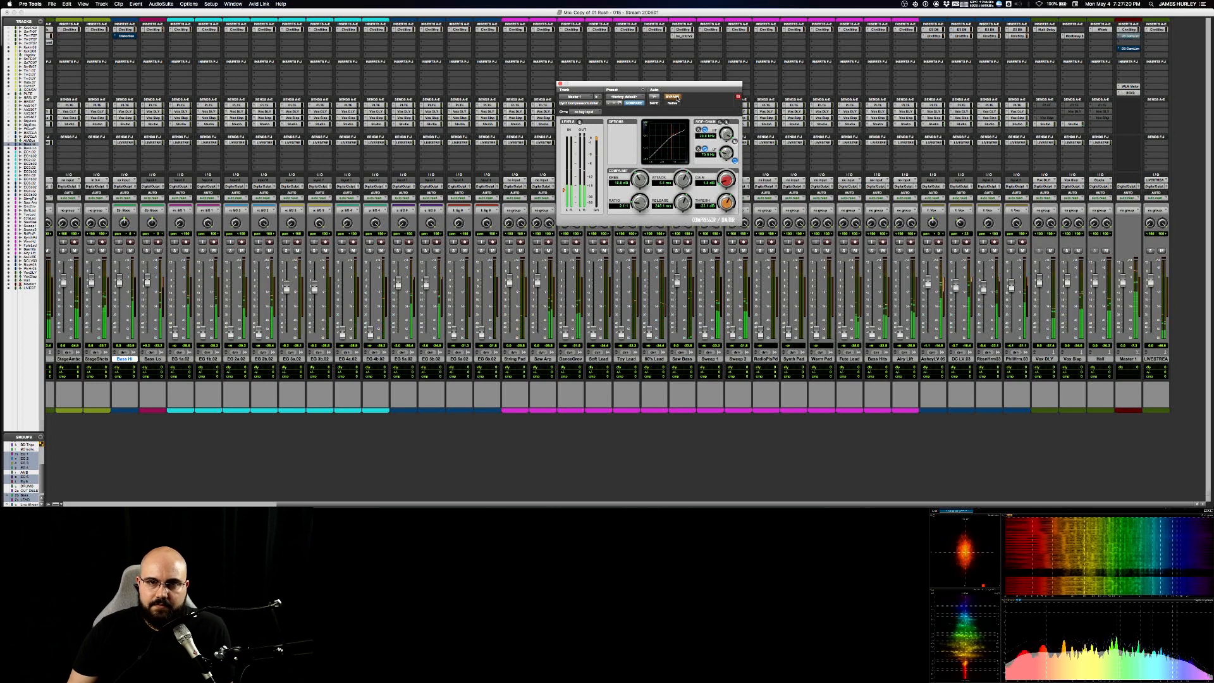
{"action": "left_click", "coordinate": [675, 98]}
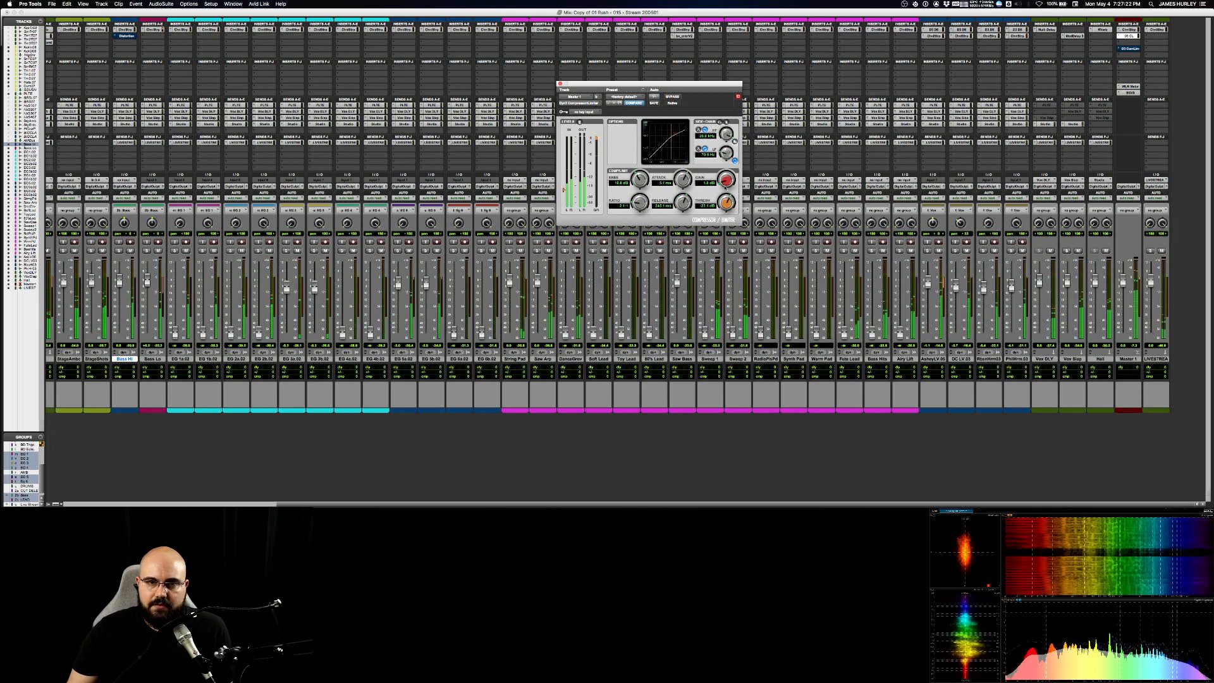
{"action": "left_click", "coordinate": [675, 98]}
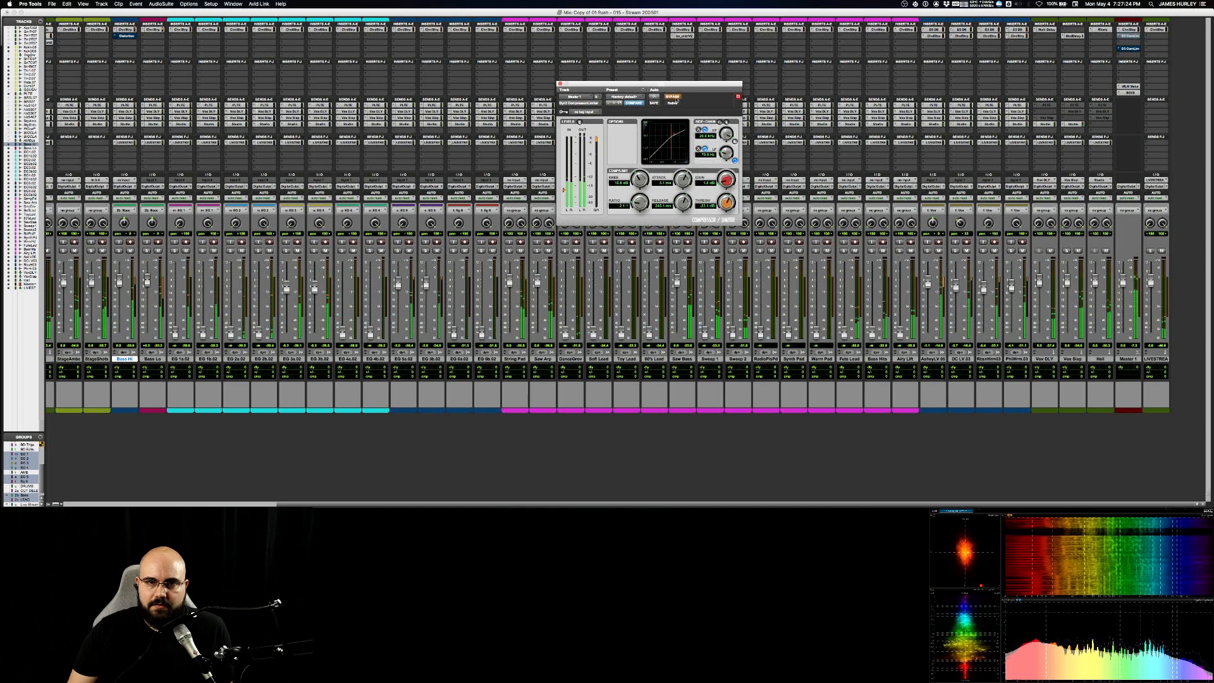
{"action": "left_click", "coordinate": [675, 98]}
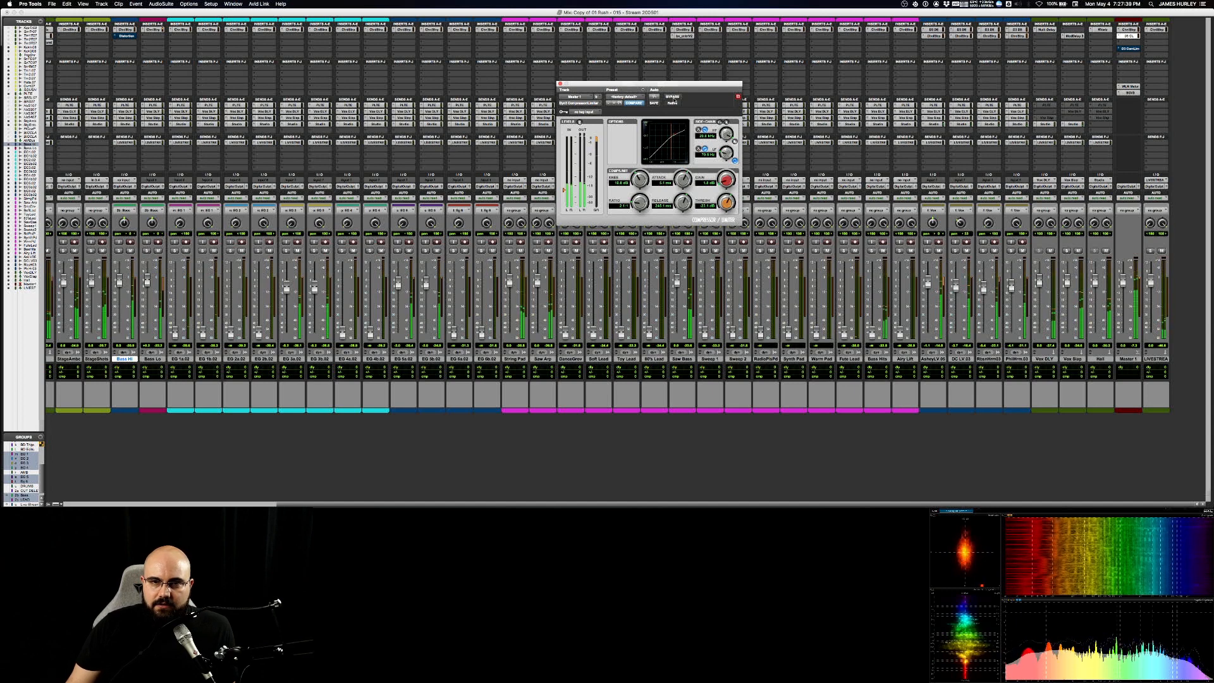
{"action": "left_click", "coordinate": [673, 98]}
{"action": "left_click", "coordinate": [672, 98]}
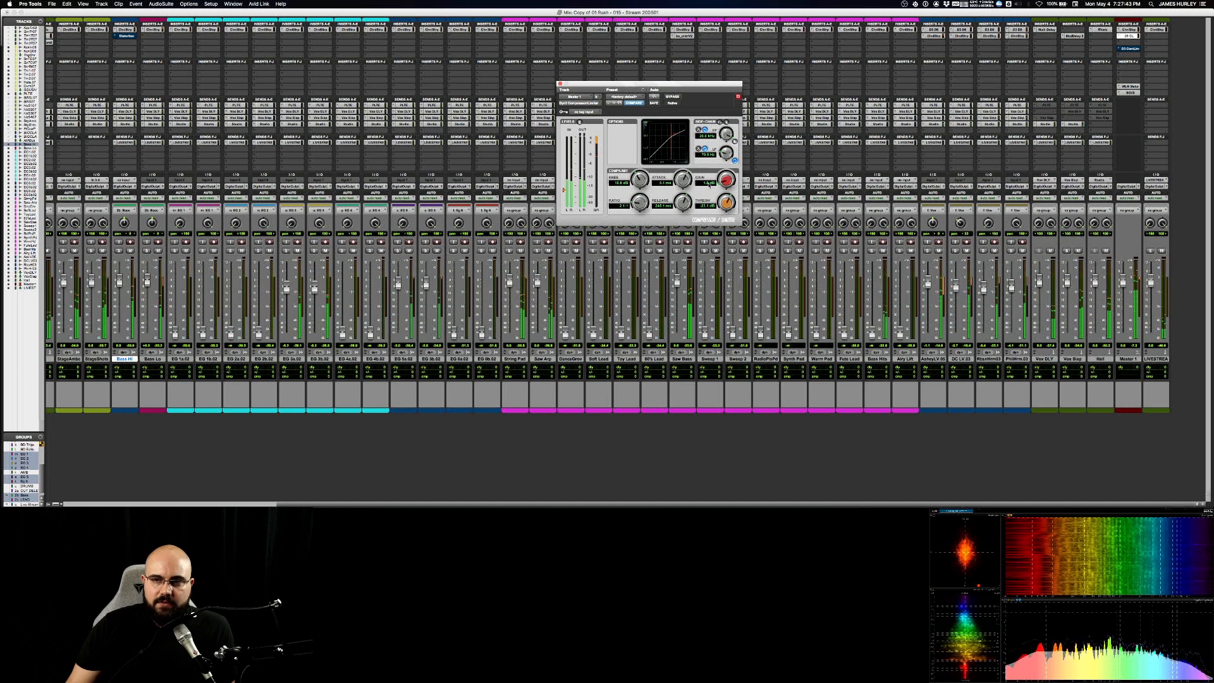
{"action": "left_click", "coordinate": [1137, 285]}
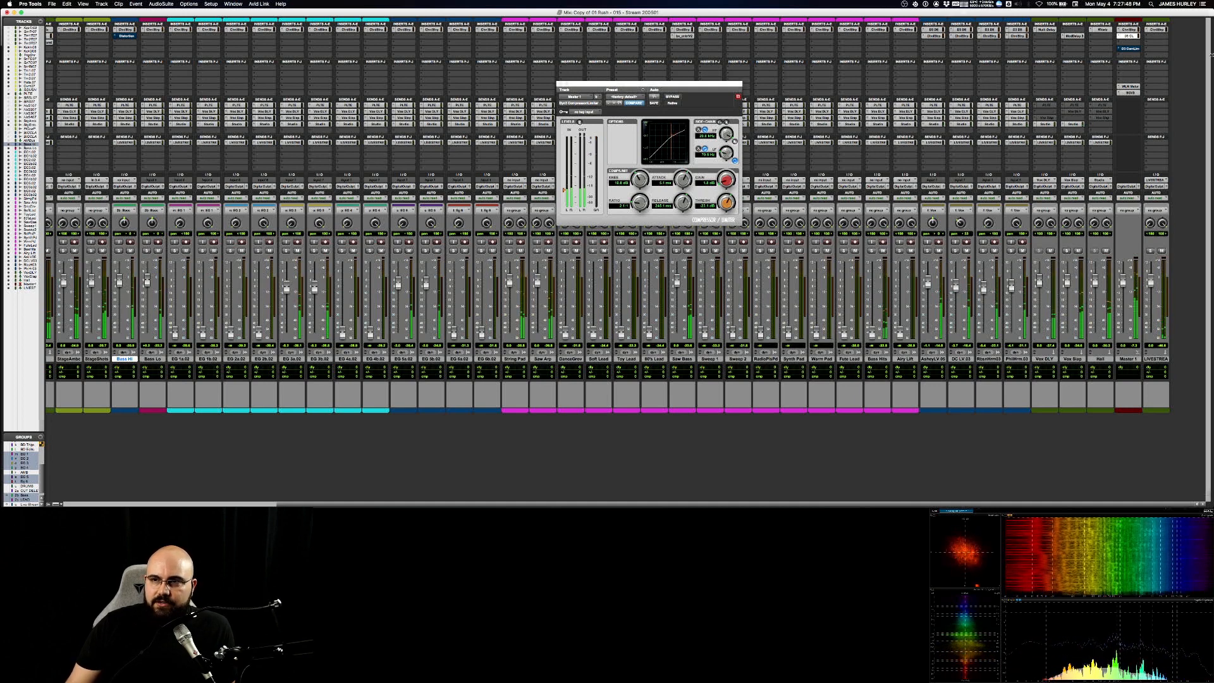
- Deactivate and reactivate the Master track's Dyn3 Compressor/Limiter, leaving it bypassed, and check the Channel Strip
{"action": "right_click", "coordinate": [1133, 36]}
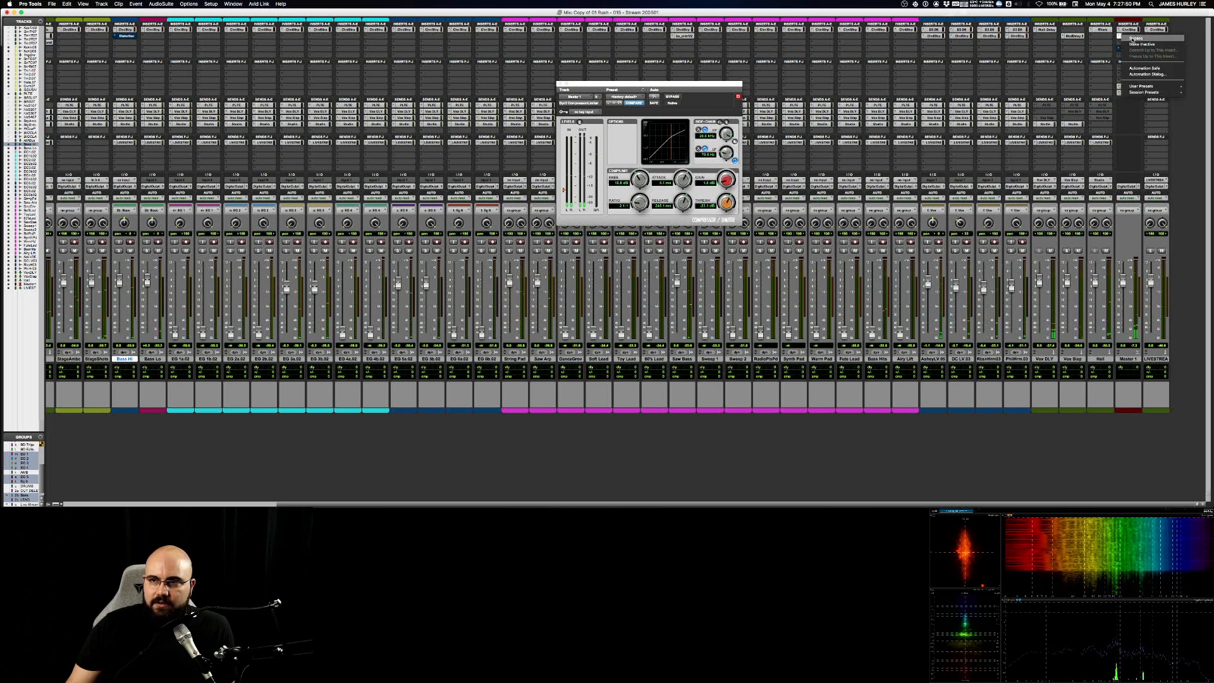
{"action": "left_click", "coordinate": [1137, 44]}
{"action": "left_click", "coordinate": [1129, 29]}
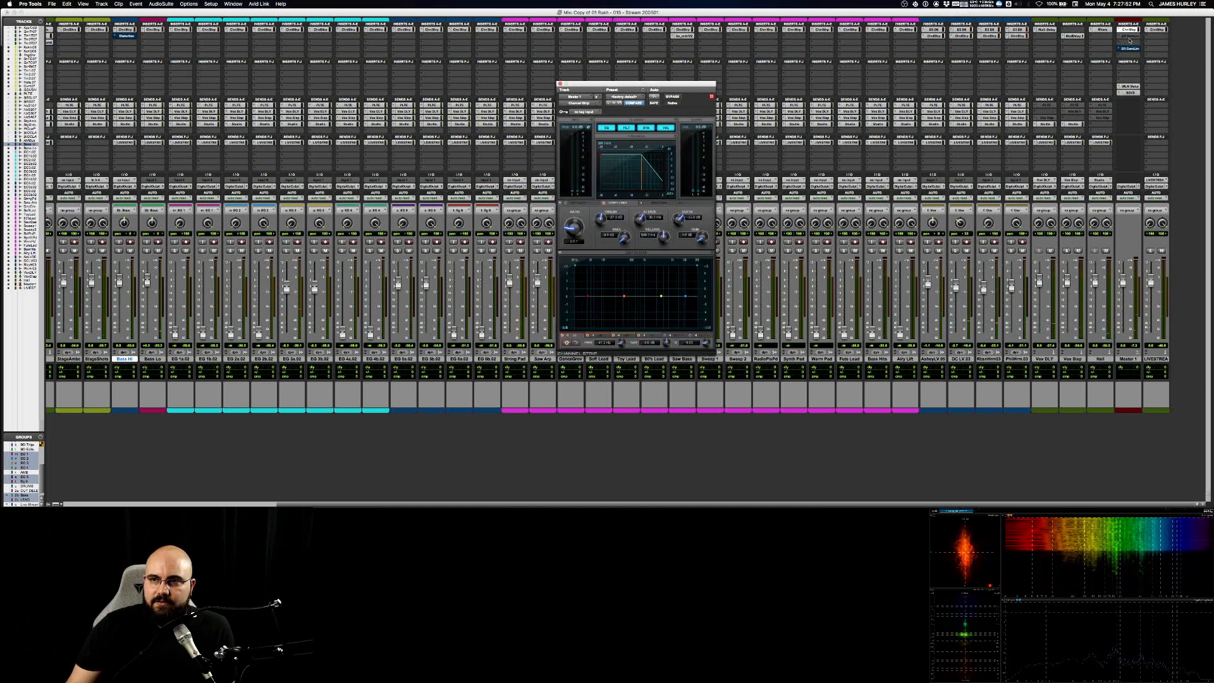
{"action": "right_click", "coordinate": [1131, 31]}
{"action": "left_click", "coordinate": [1137, 44]}
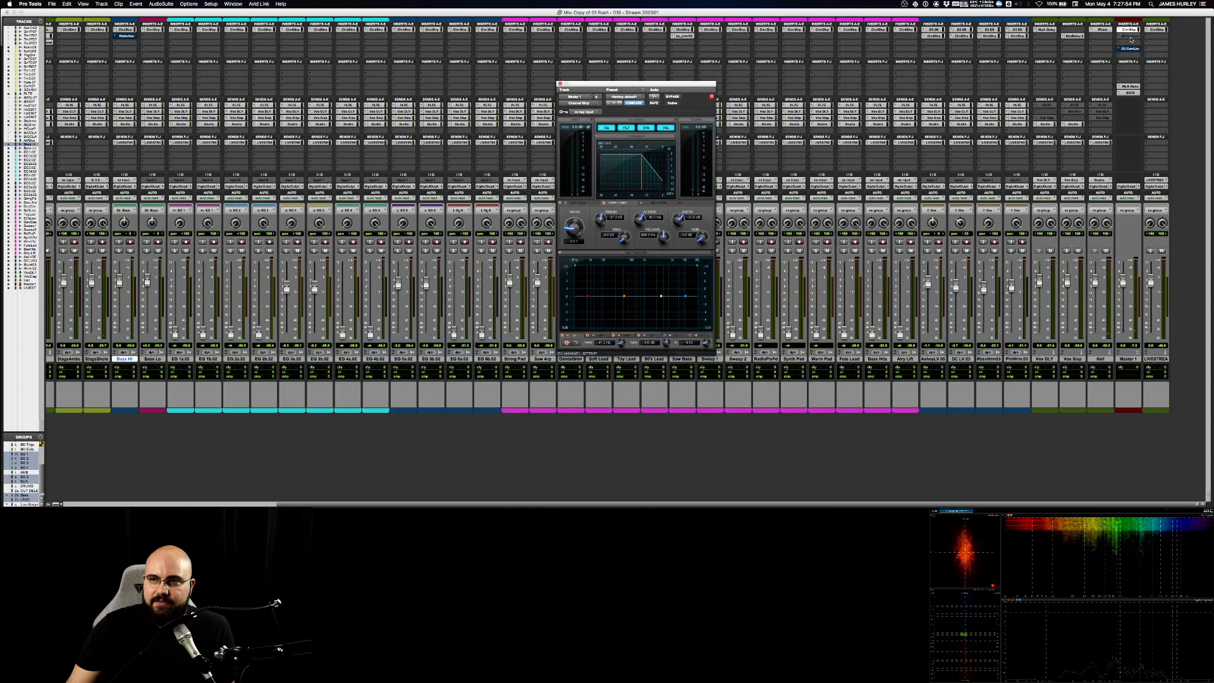
{"action": "left_click", "coordinate": [1131, 36]}
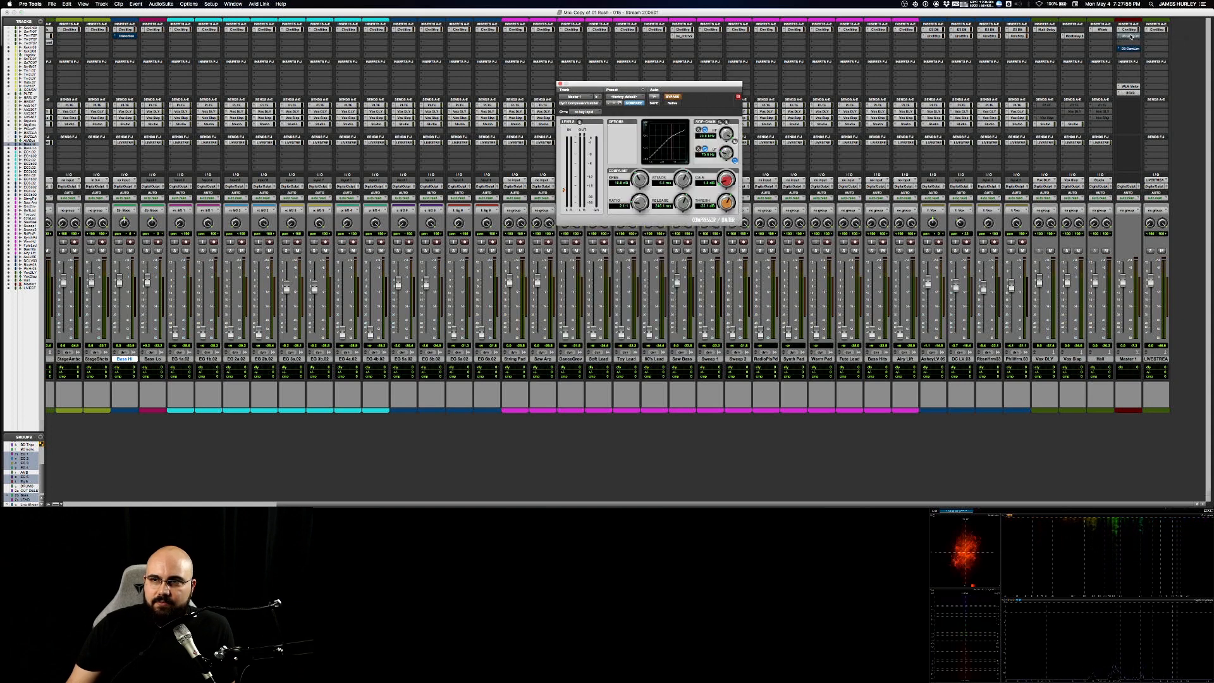
- Review the Master track's Channel Strip, re-engage the bypassed Dyn3 Compressor/Limiter, and play the mix
{"action": "left_click", "coordinate": [1129, 30]}
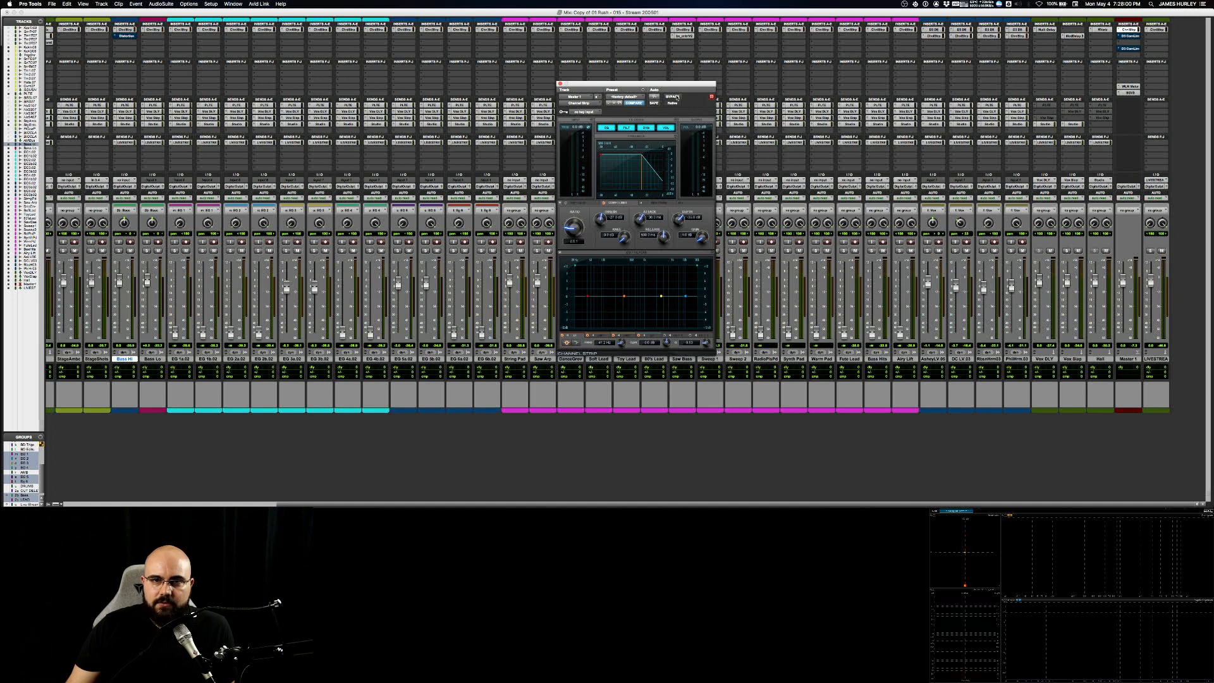
{"action": "left_click", "coordinate": [1134, 29], "text": "super"}
{"action": "key", "text": "space"}
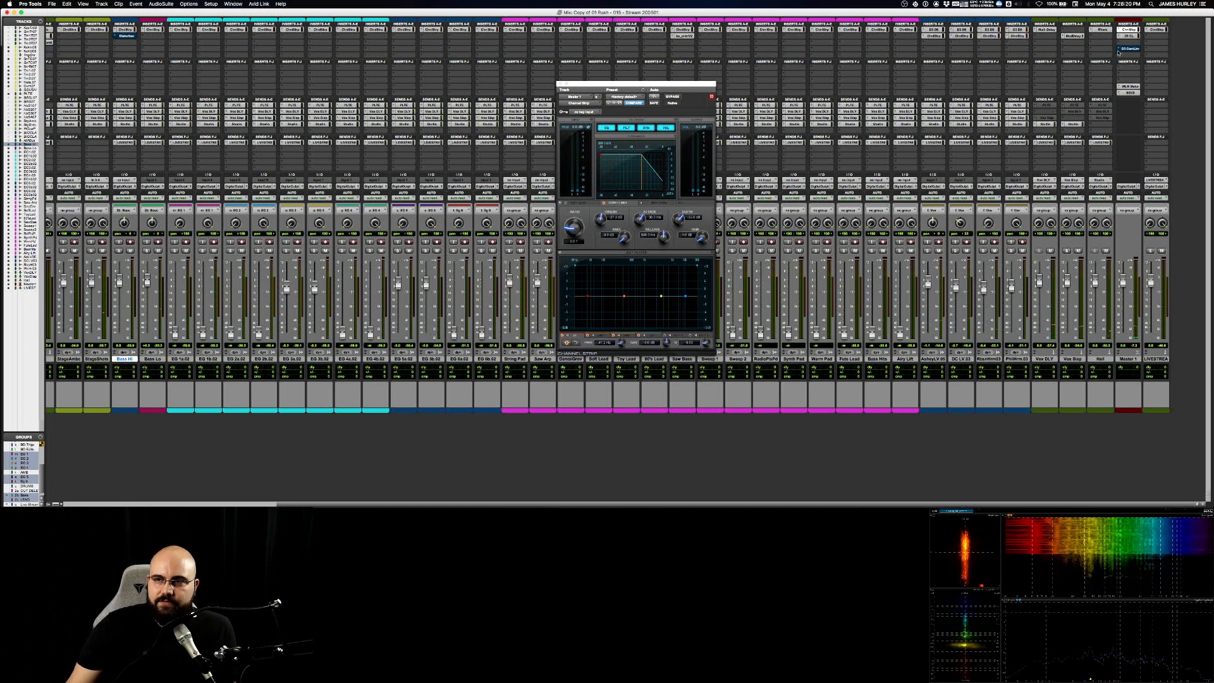
- Open the bypassed second Dyn3 Compressor/Limiter on the Master track and reset its gain and threshold to their defaults
{"action": "left_click", "coordinate": [1129, 32]}
{"action": "left_click", "coordinate": [1130, 48]}
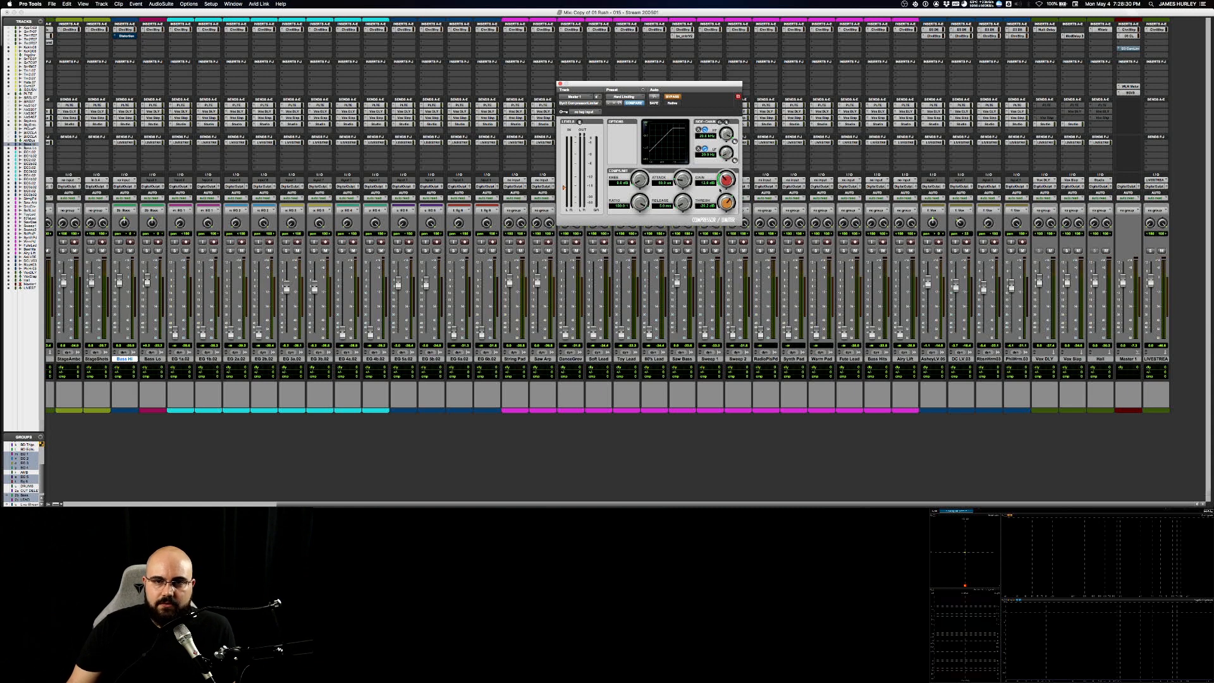
{"action": "left_click", "coordinate": [726, 180], "text": "alt"}
{"action": "left_click", "coordinate": [727, 202], "text": "alt"}
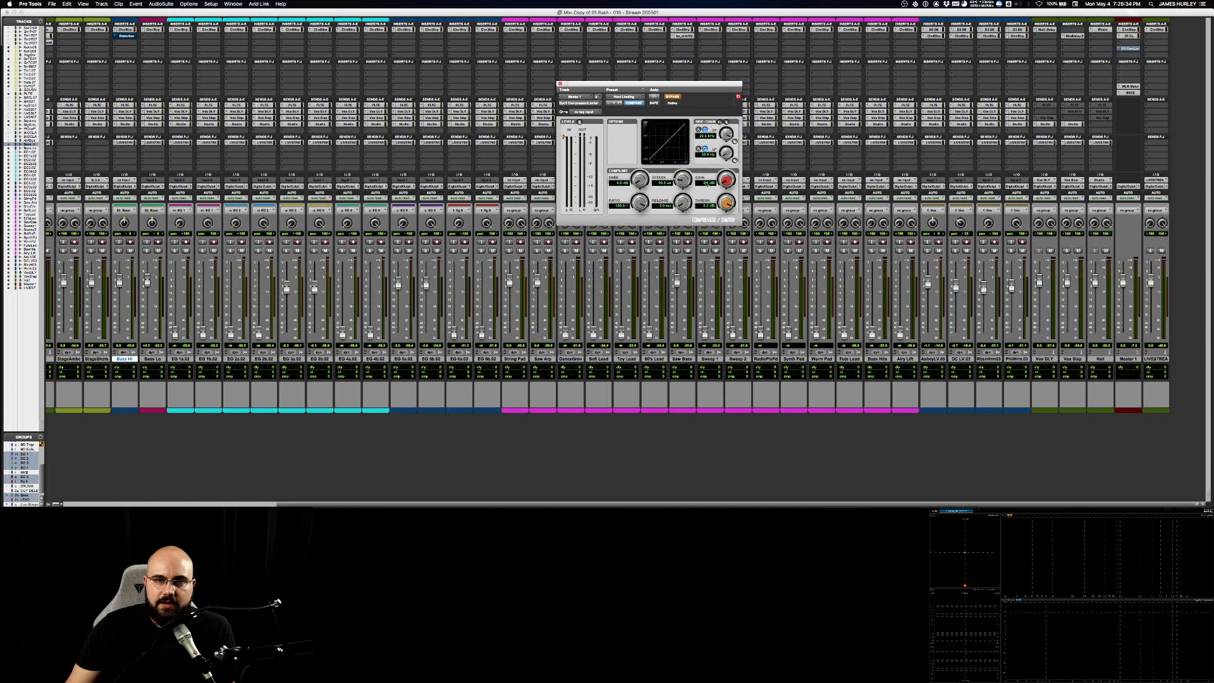
- Re-engage the Master's second Dyn3 Compressor/Limiter and lower its threshold until it limits the peaks during playback
{"action": "left_click", "coordinate": [674, 97]}
{"action": "key", "text": "space"}
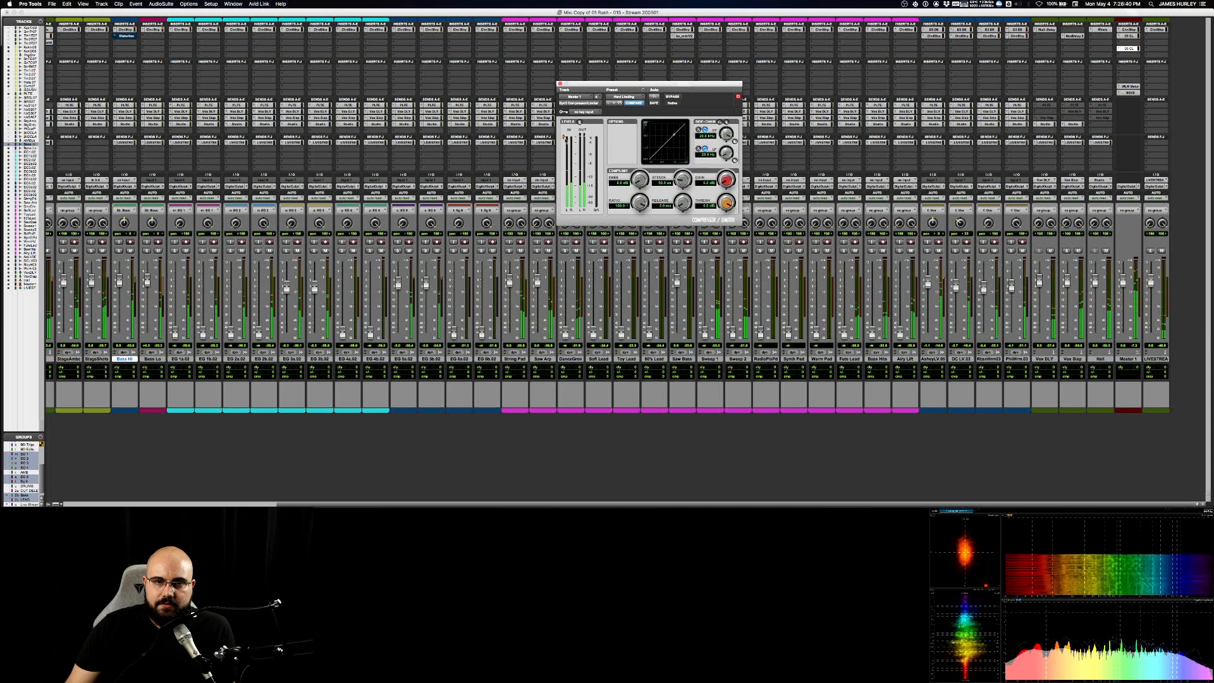
{"action": "left_click_drag", "start_coordinate": [564, 137], "coordinate": [563, 179]}
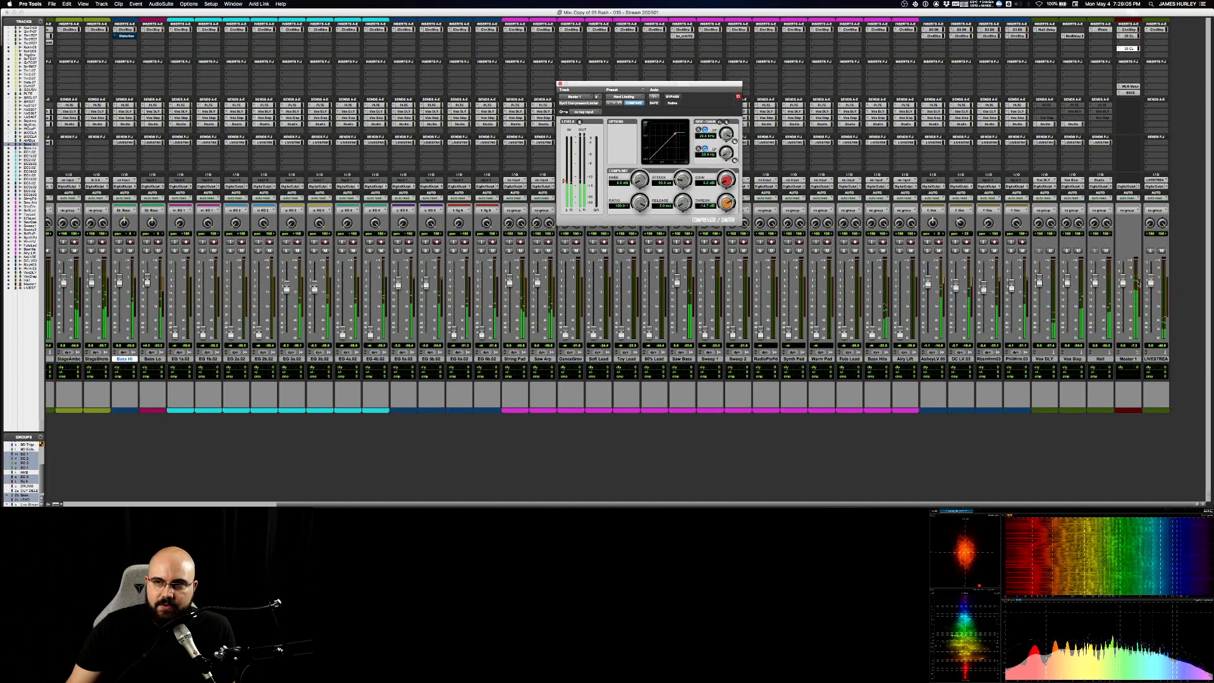
- Open the Master's WLM loudness meter and balance the low and low-mid EQ bands in its Channel Strip
{"action": "left_click", "coordinate": [1129, 87]}
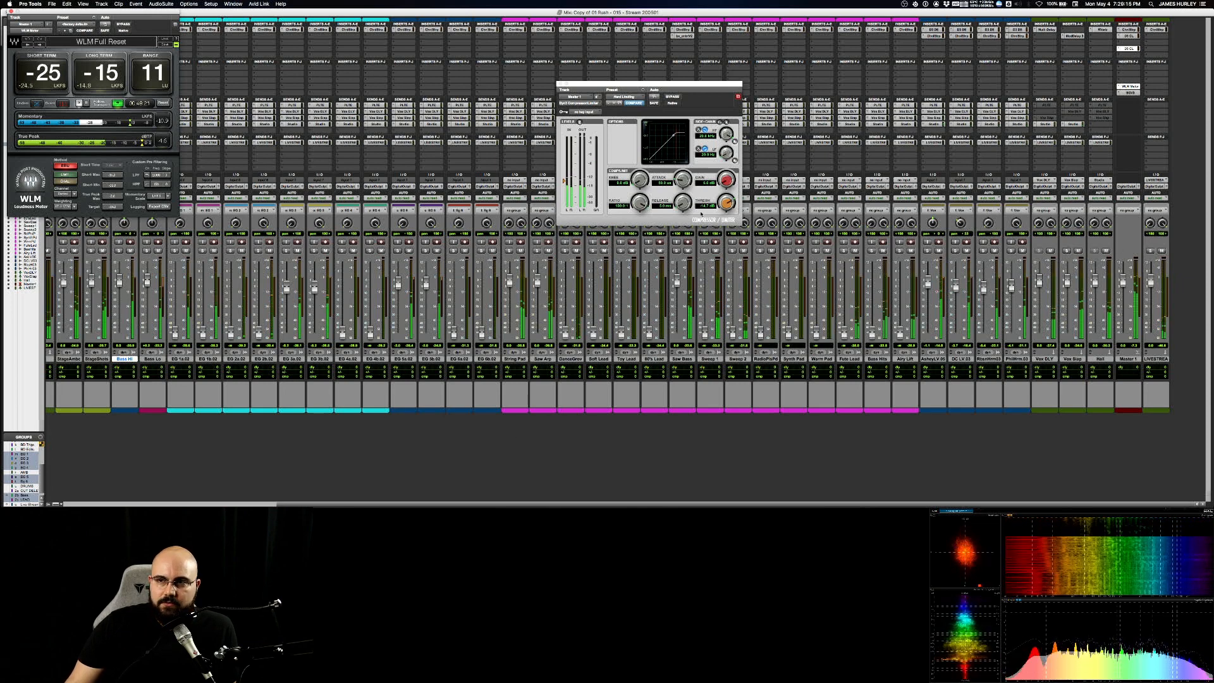
{"action": "left_click", "coordinate": [1129, 30]}
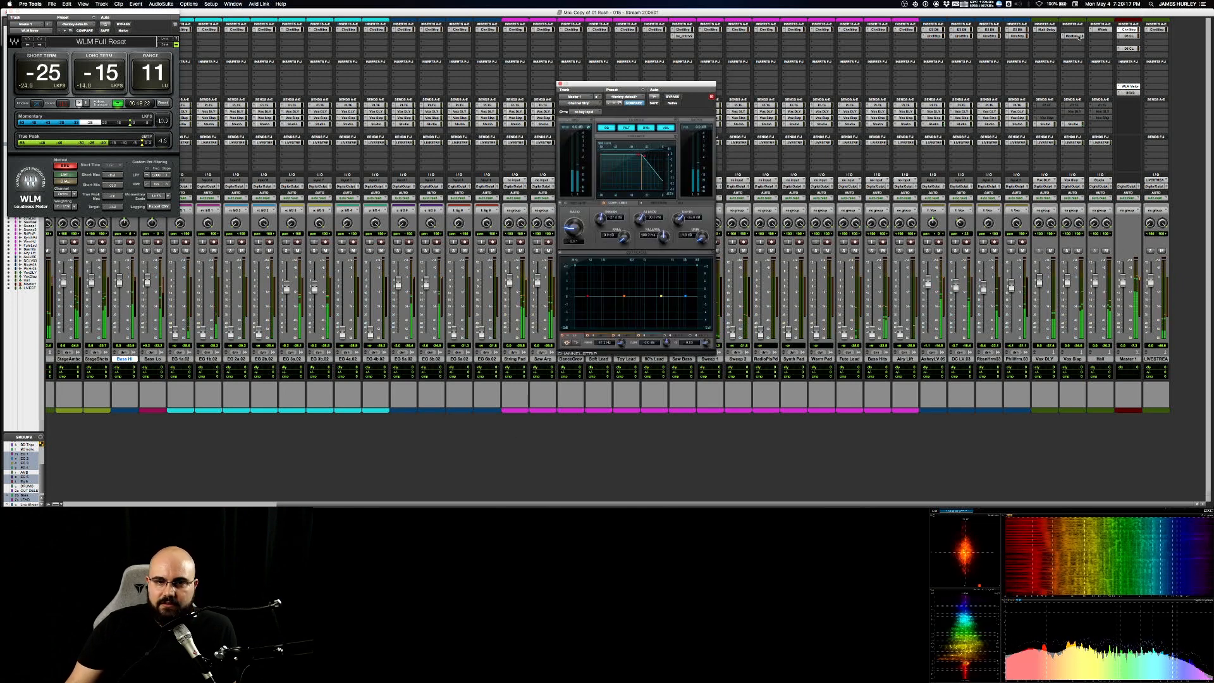
{"action": "left_click_drag", "start_coordinate": [593, 292], "coordinate": [608, 294]}
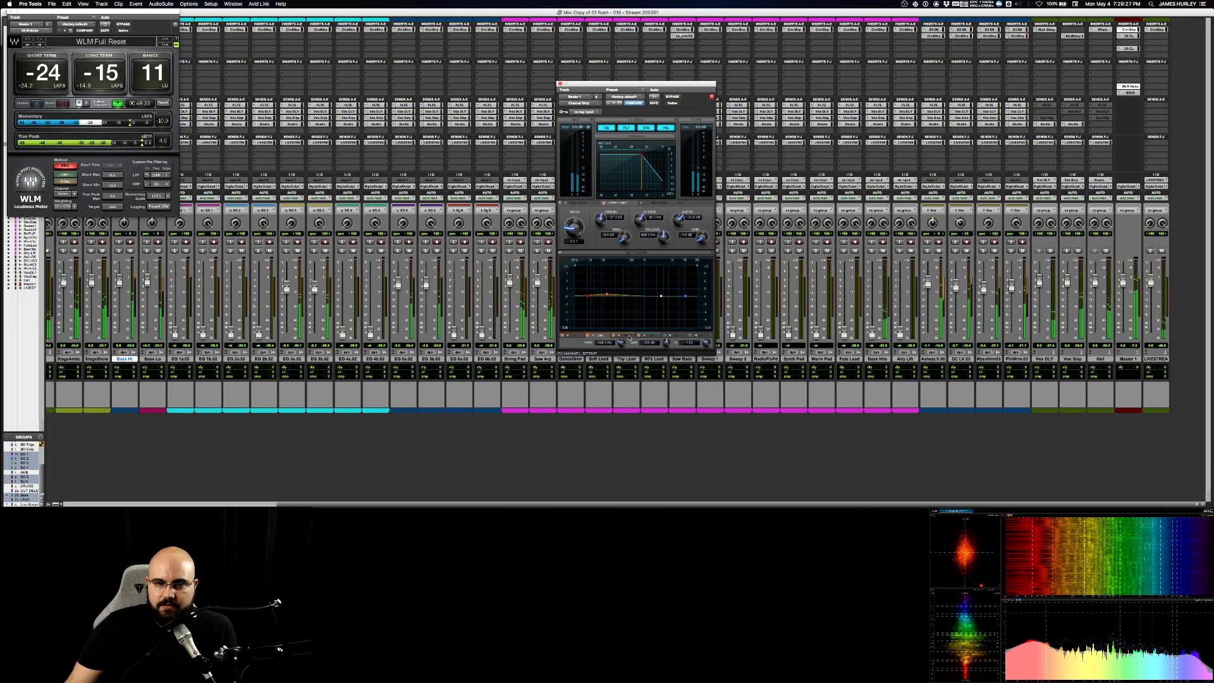
{"action": "left_click", "coordinate": [578, 337]}
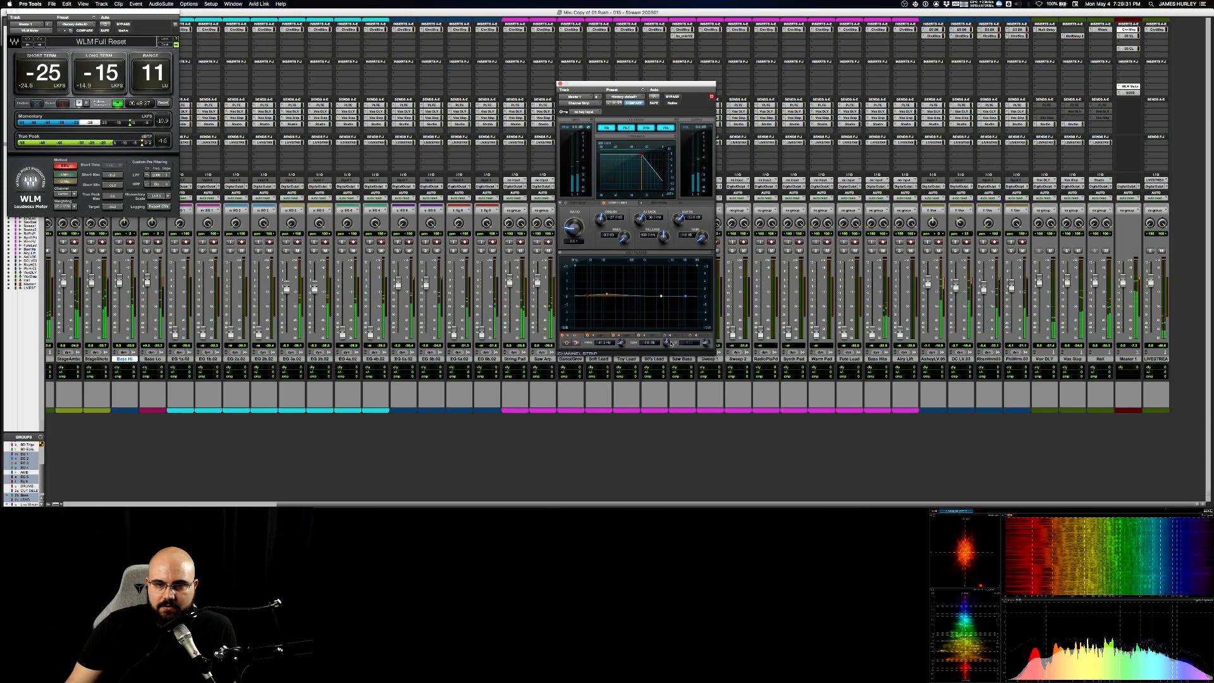
{"action": "left_click_drag", "start_coordinate": [672, 342], "coordinate": [661, 344]}
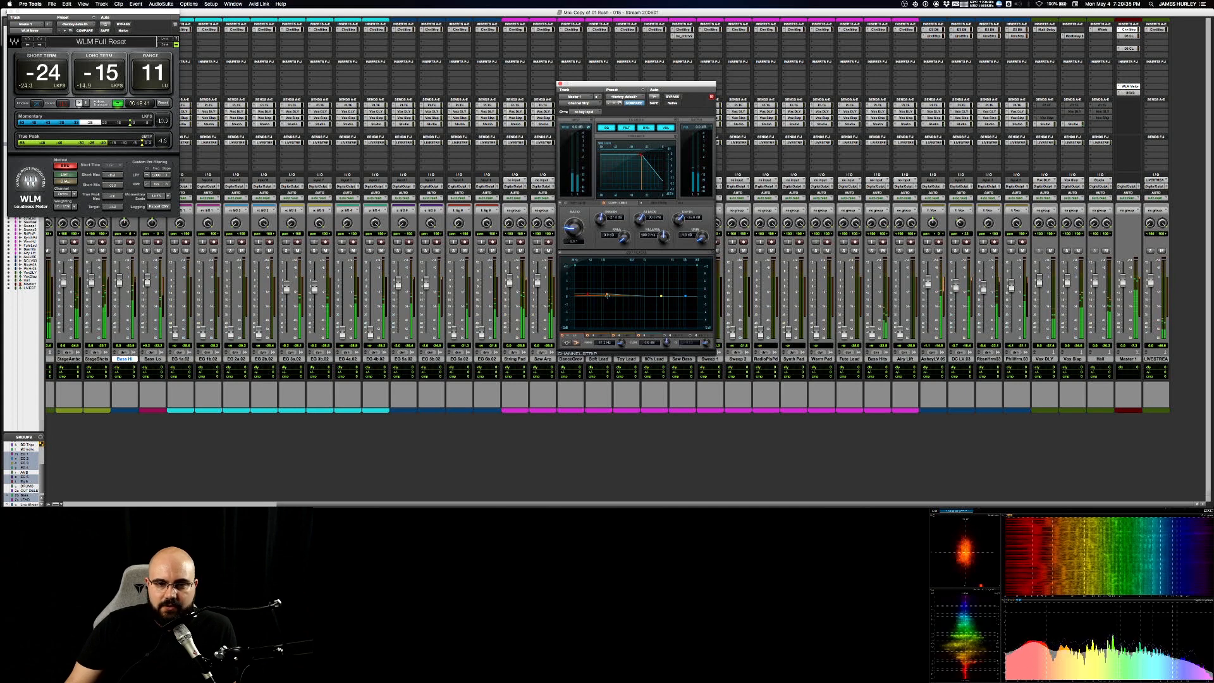
{"action": "left_click", "coordinate": [607, 294]}
{"action": "left_click_drag", "start_coordinate": [668, 346], "coordinate": [665, 346]}
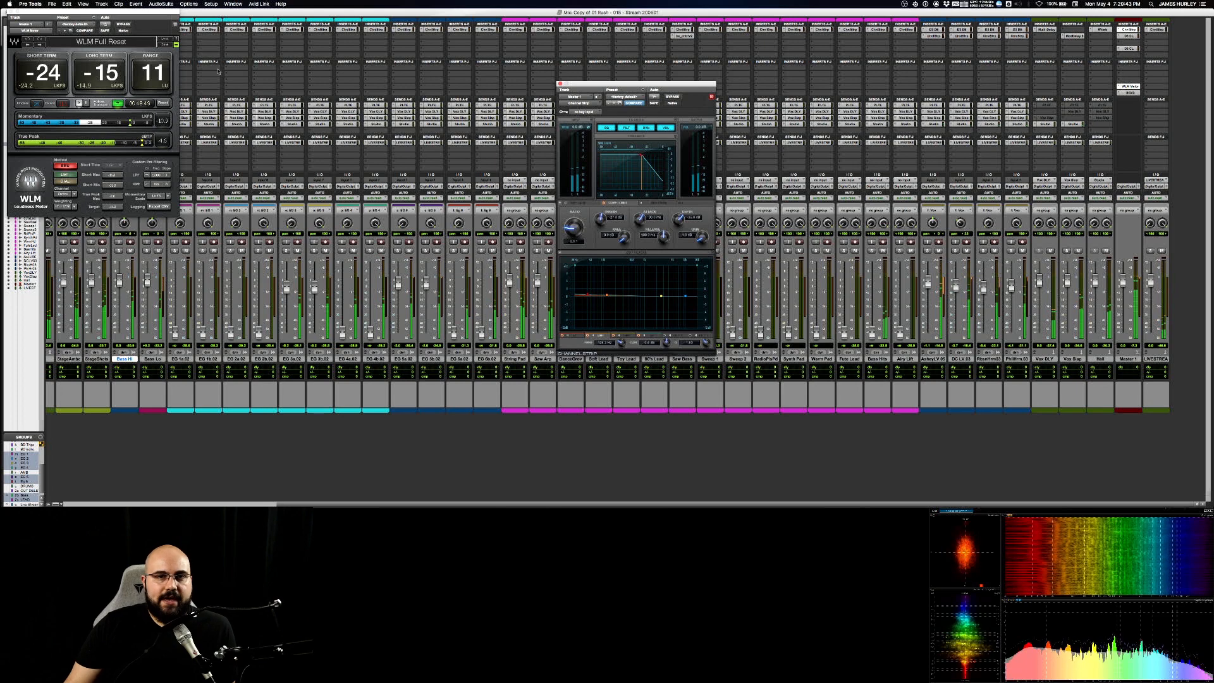
{"action": "left_click", "coordinate": [560, 83]}
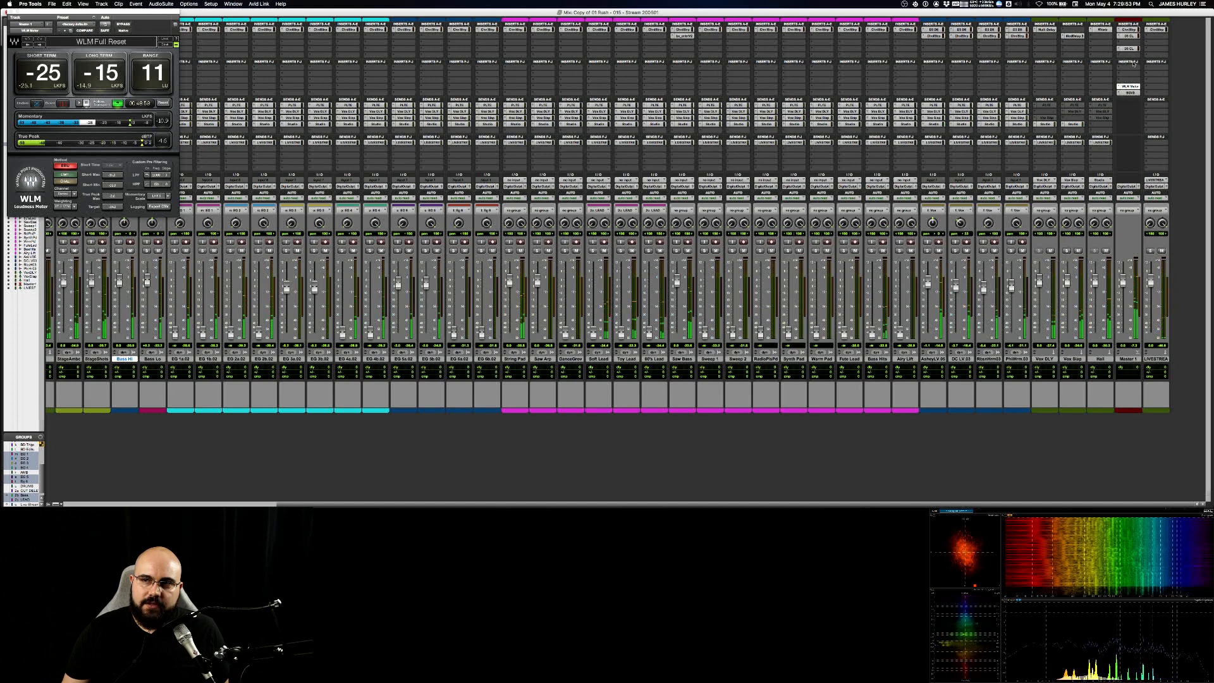
- Raise the Master limiter's gain and move the Channel Strip's low-mid EQ band to a higher frequency with a slight cut
{"action": "left_click", "coordinate": [1128, 36]}
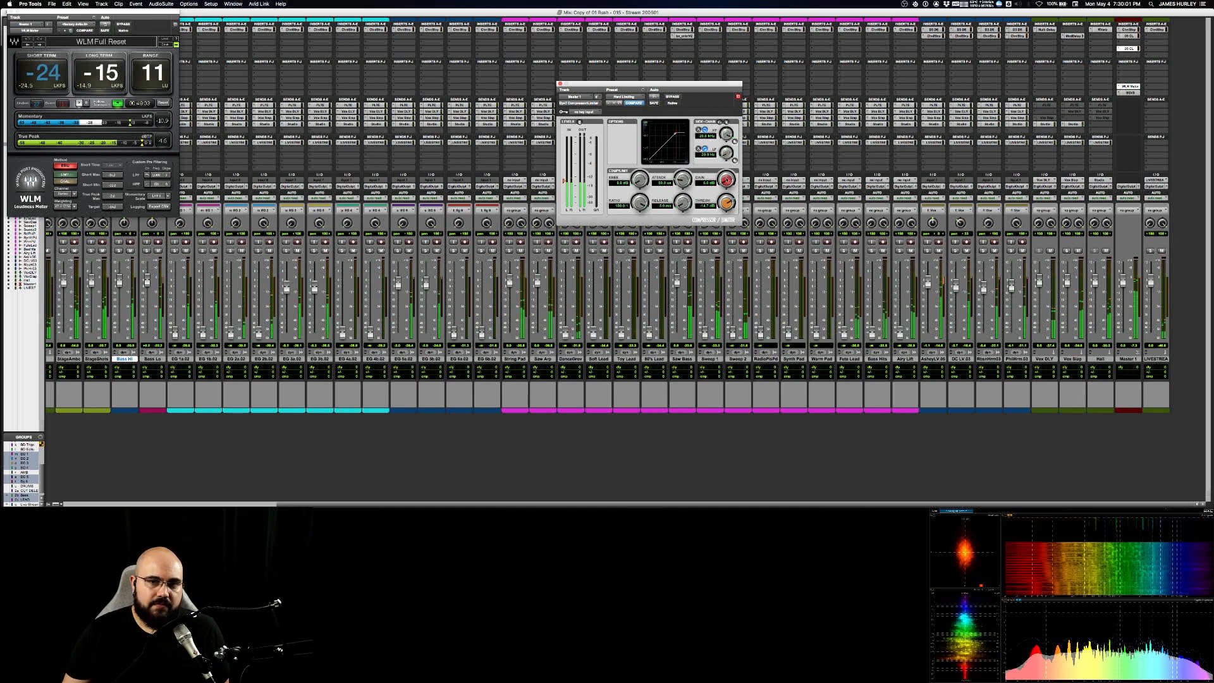
{"action": "left_click_drag", "start_coordinate": [728, 175], "coordinate": [729, 156]}
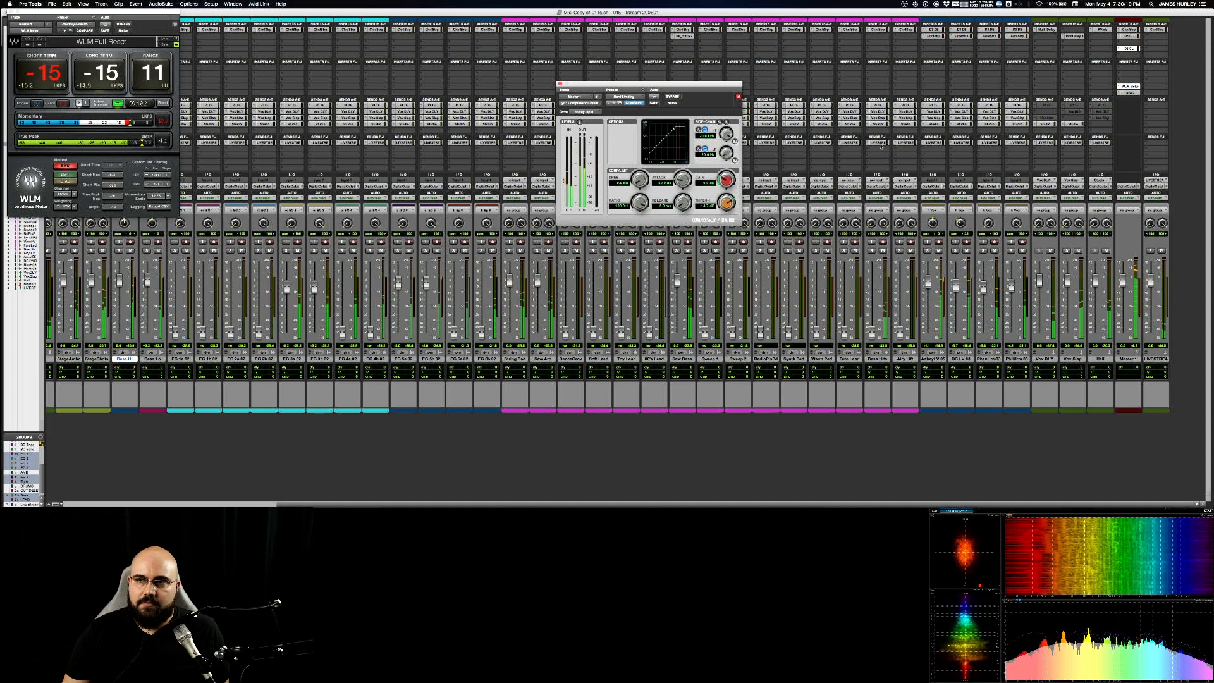
{"action": "left_click", "coordinate": [1129, 30]}
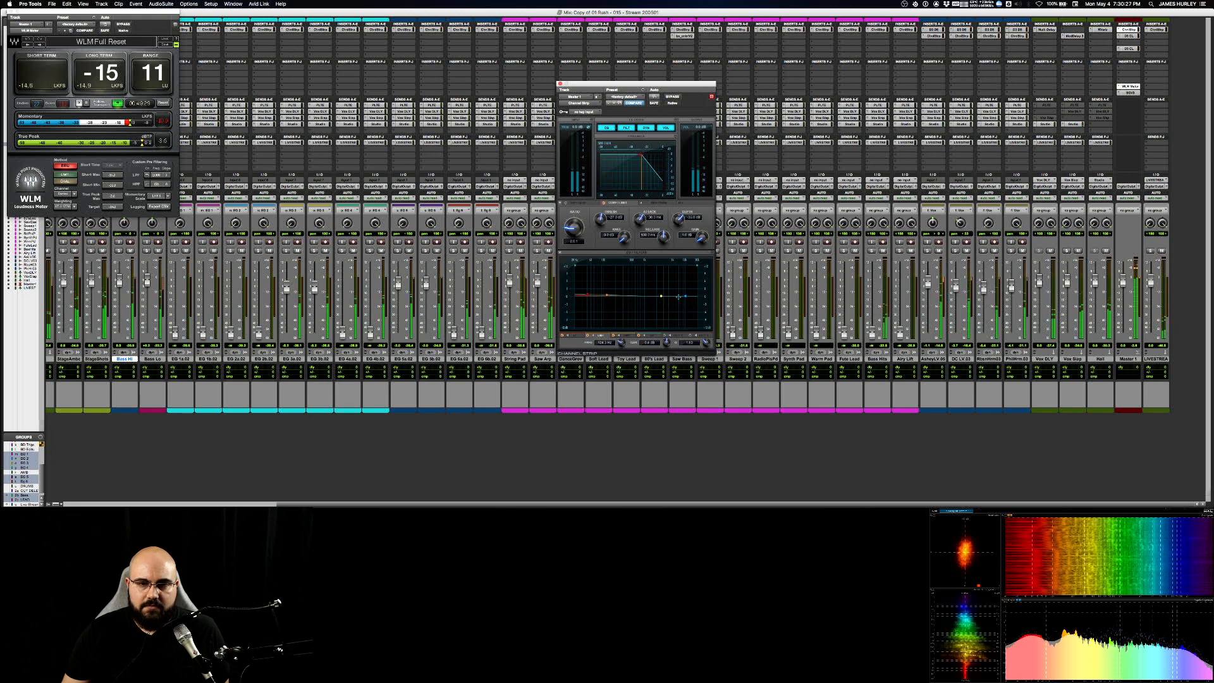
{"action": "left_click_drag", "start_coordinate": [607, 294], "coordinate": [629, 298]}
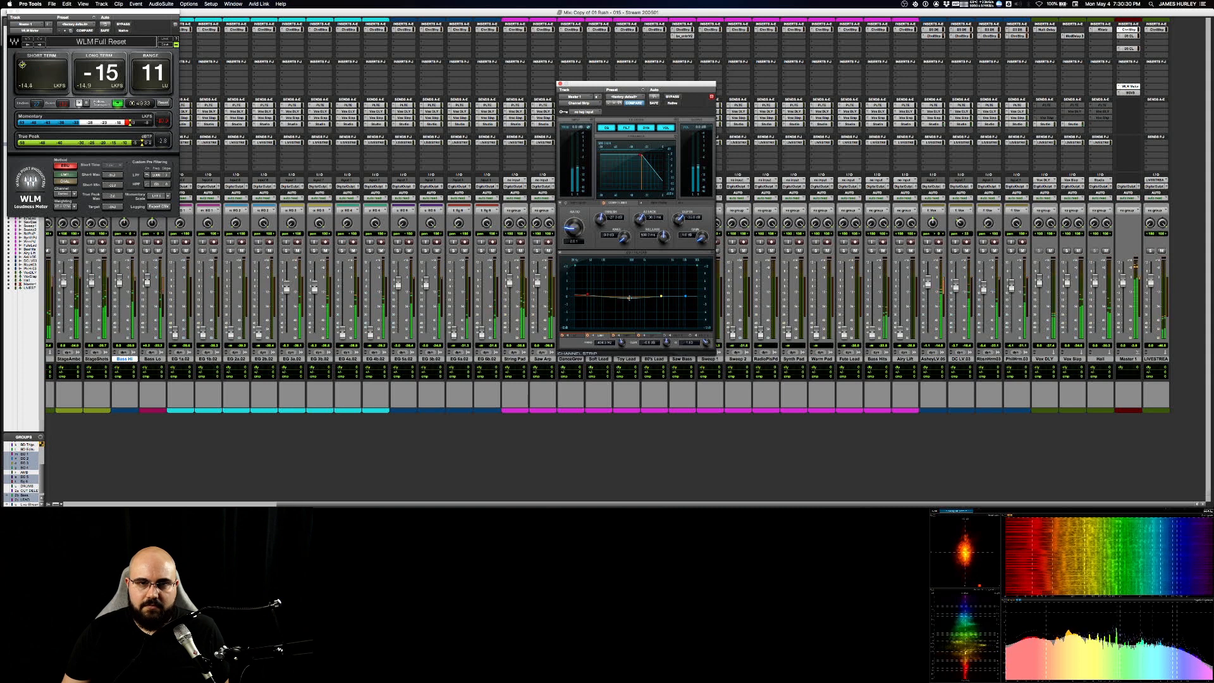
{"action": "left_click", "coordinate": [559, 83]}
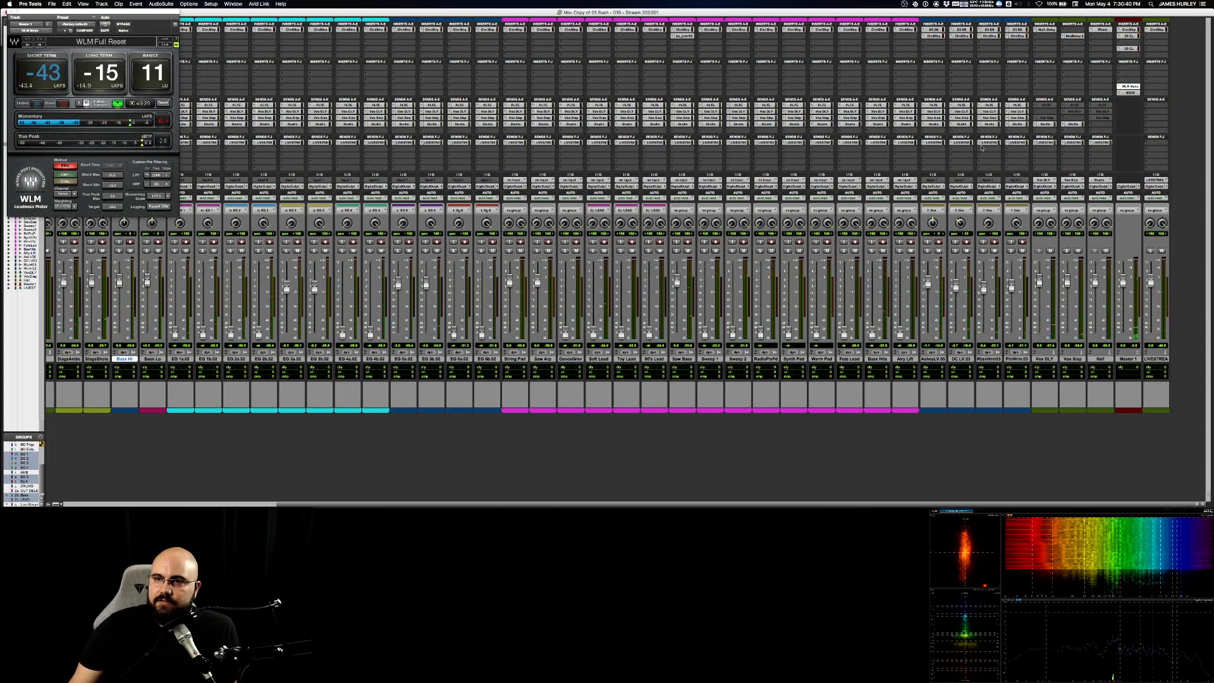
- Insert the stereo bx_meter on the Master track ahead of the WLM meter and make room beside its window
{"action": "left_click", "coordinate": [1129, 80]}
{"action": "mouse_move", "coordinate": [1149, 81]}
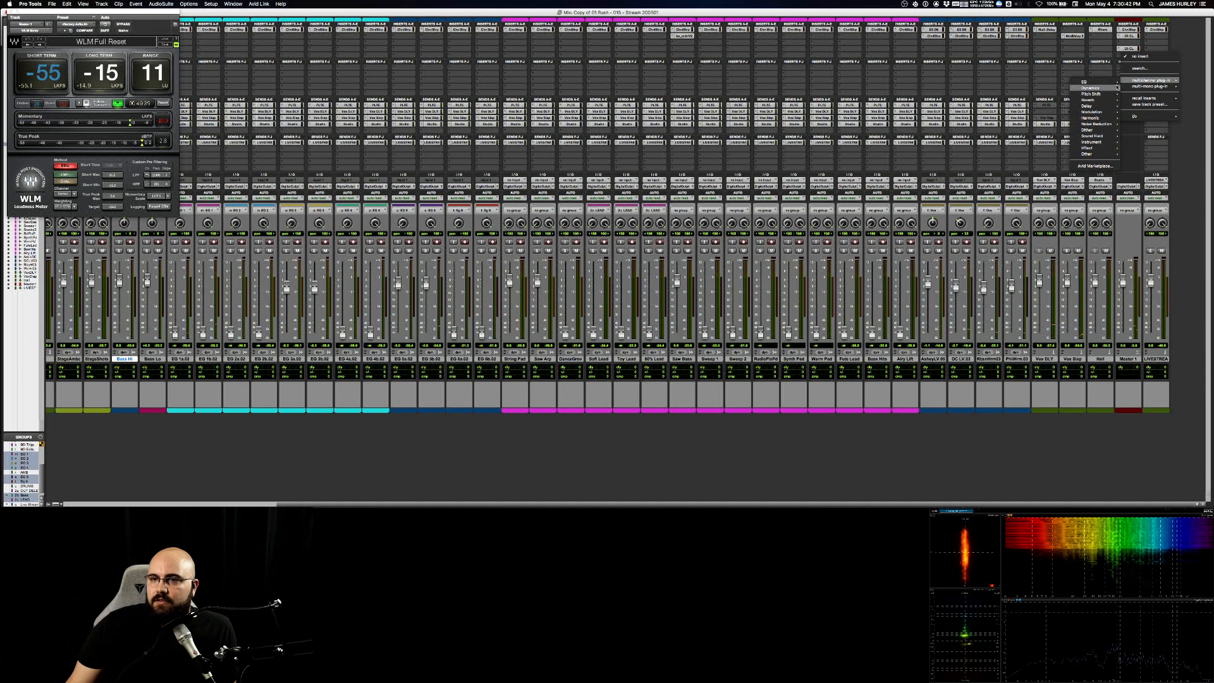
{"action": "mouse_move", "coordinate": [1107, 136]}
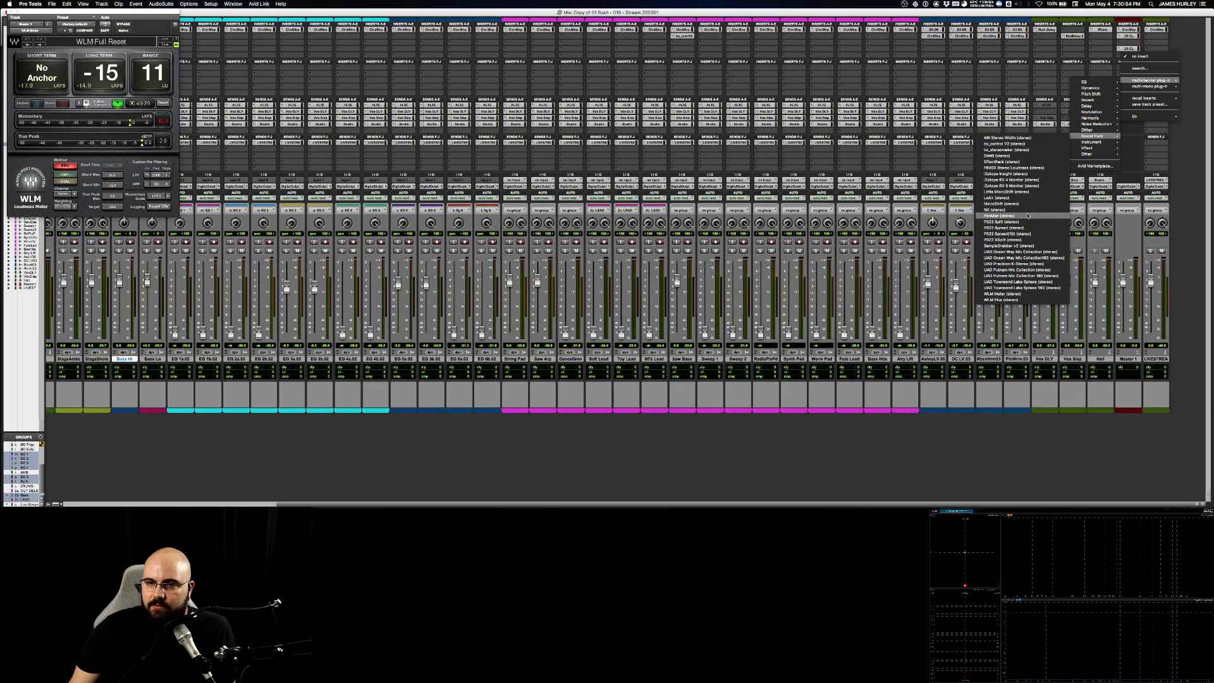
{"action": "mouse_move", "coordinate": [1094, 156]}
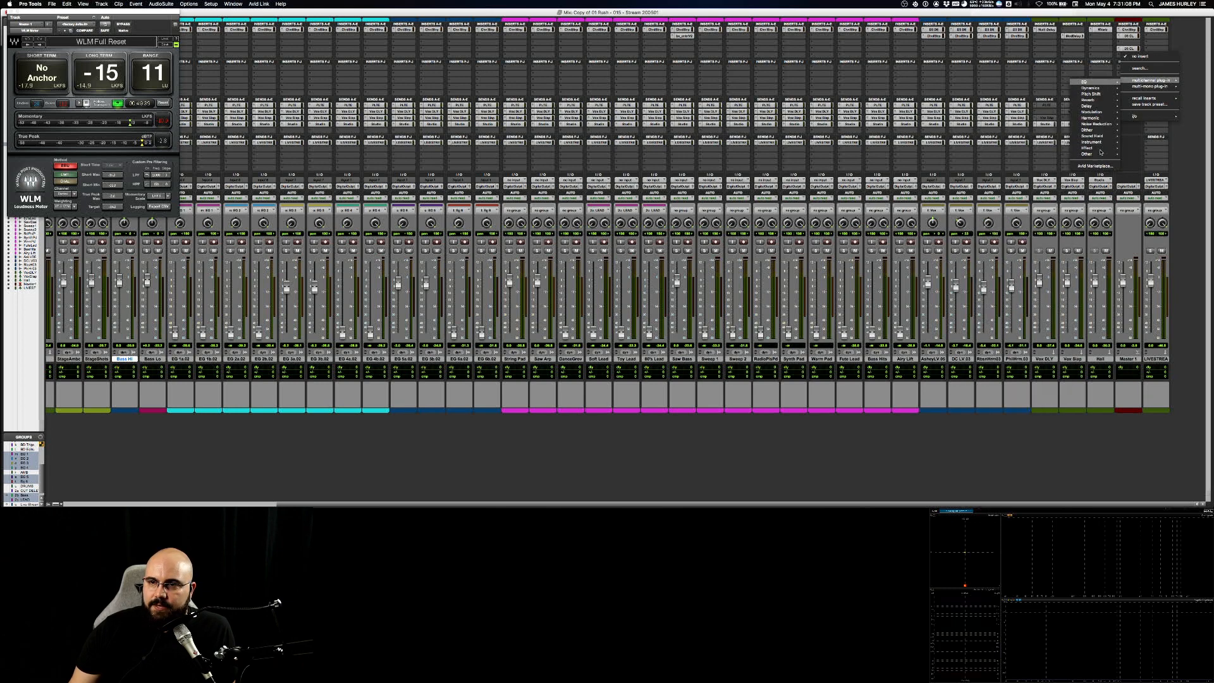
{"action": "left_click", "coordinate": [1057, 168]}
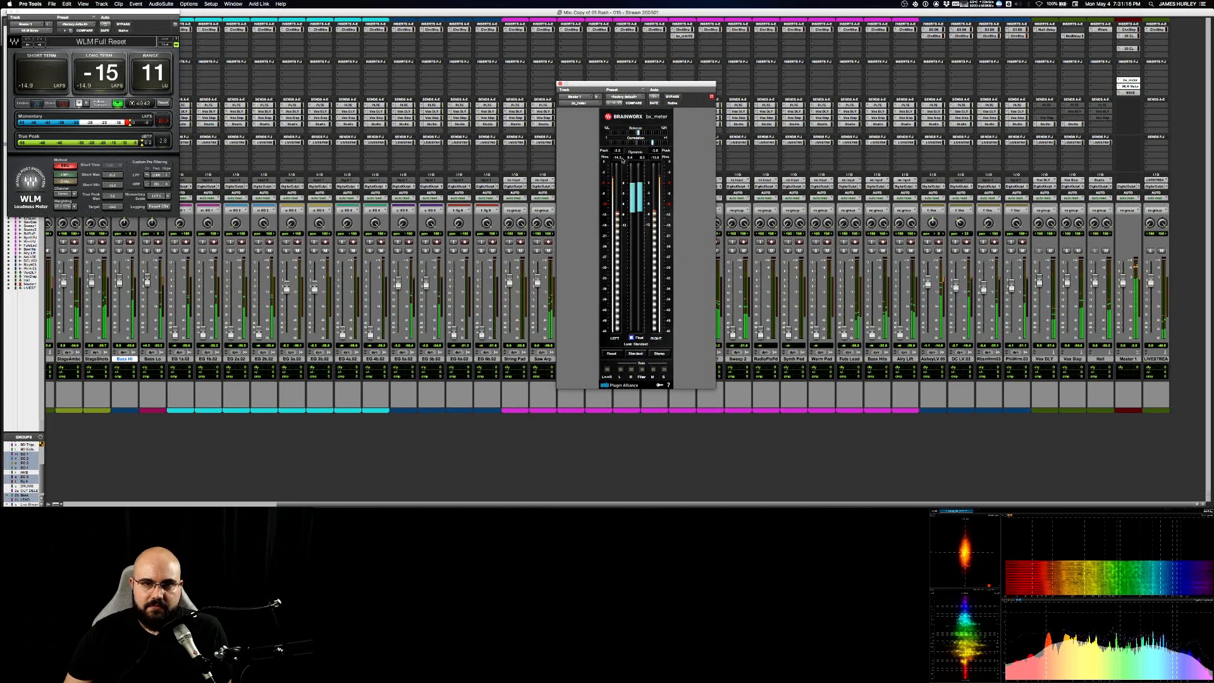
{"action": "left_click_drag", "start_coordinate": [681, 83], "coordinate": [635, 71]}
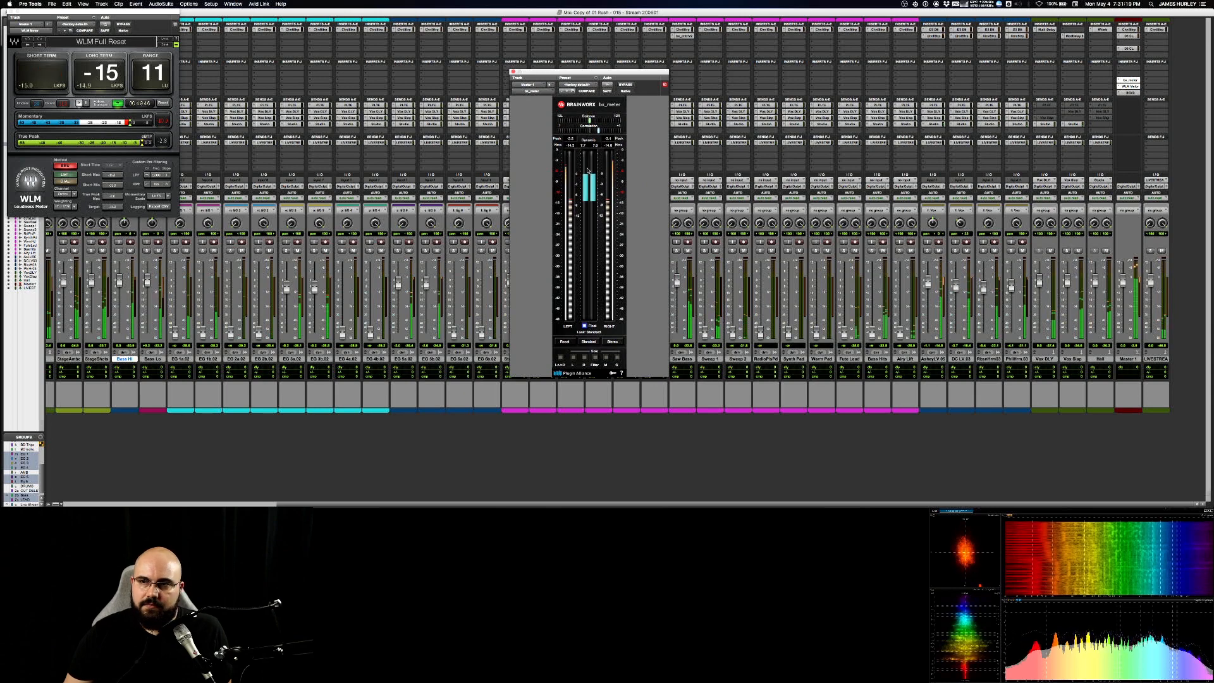
- Place the Master limiter beside bx_meter, raise its gain while watching the levels, and reset the peak reading
{"action": "left_click", "coordinate": [1129, 48]}
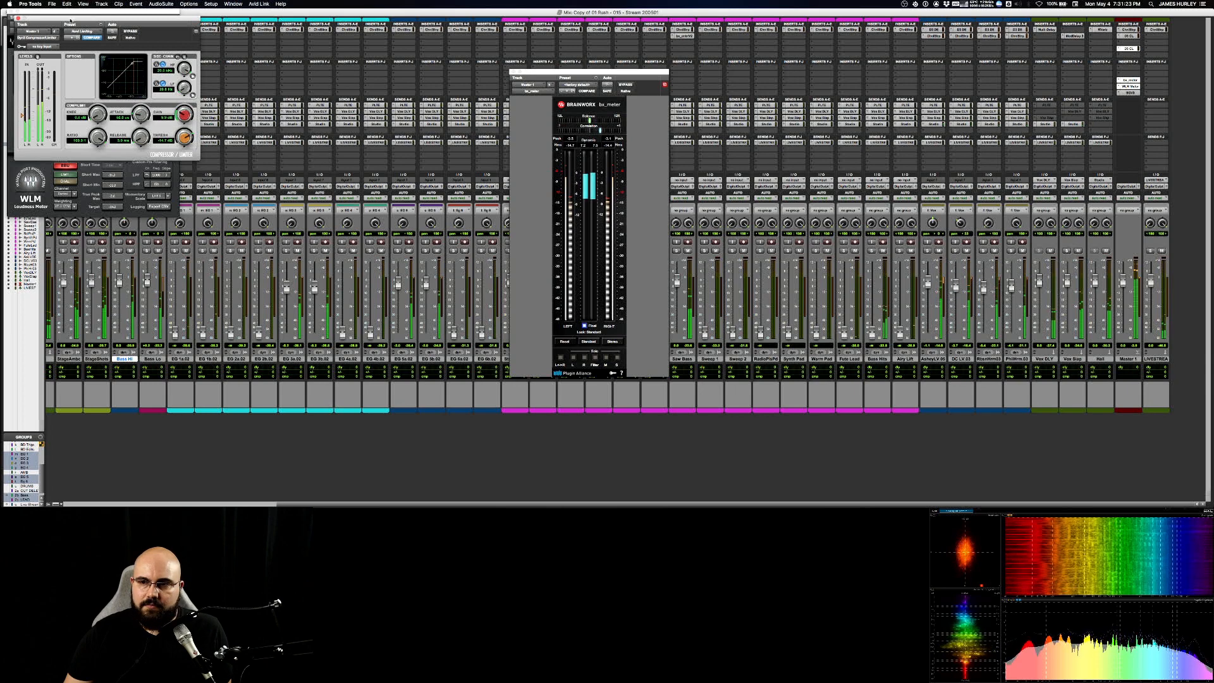
{"action": "left_click_drag", "start_coordinate": [20, 24], "coordinate": [704, 103]}
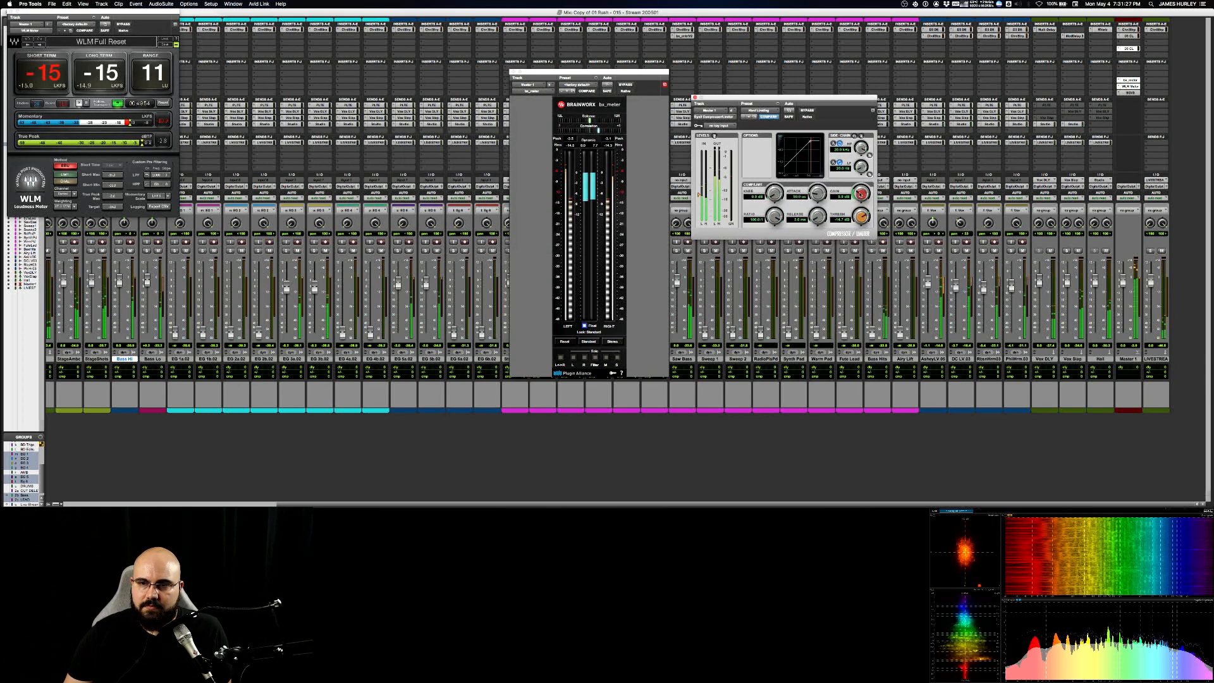
{"action": "left_click_drag", "start_coordinate": [860, 194], "coordinate": [861, 194]}
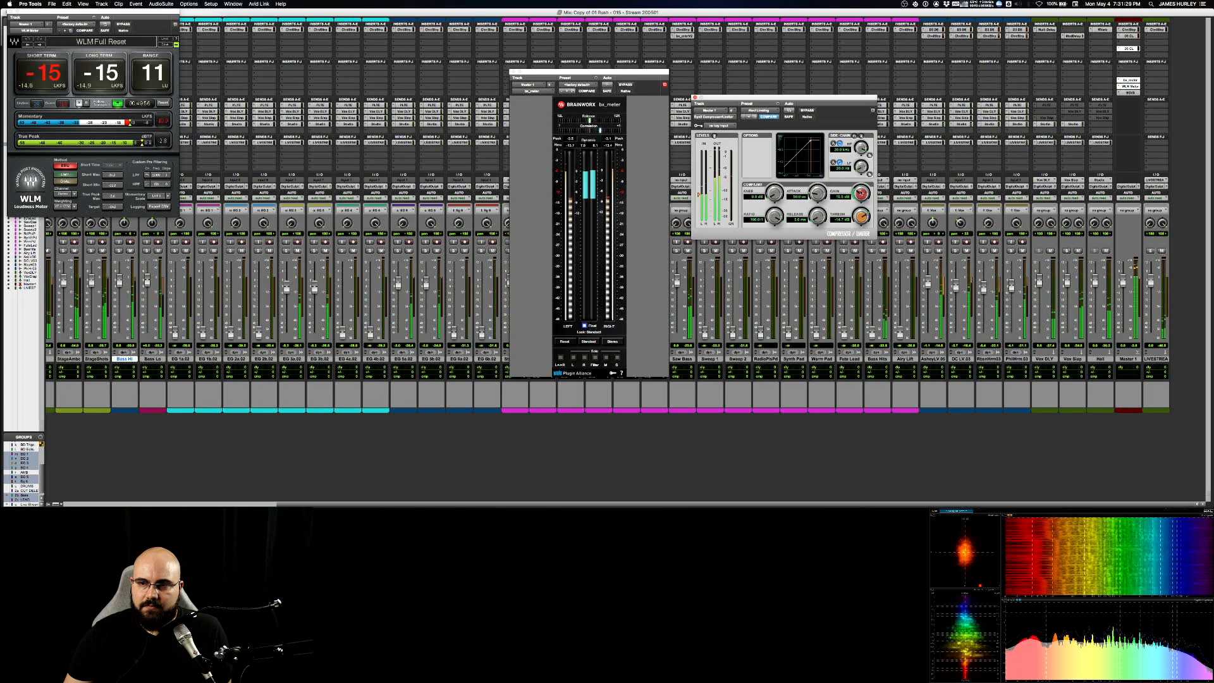
{"action": "left_click_drag", "start_coordinate": [860, 191], "coordinate": [861, 191]}
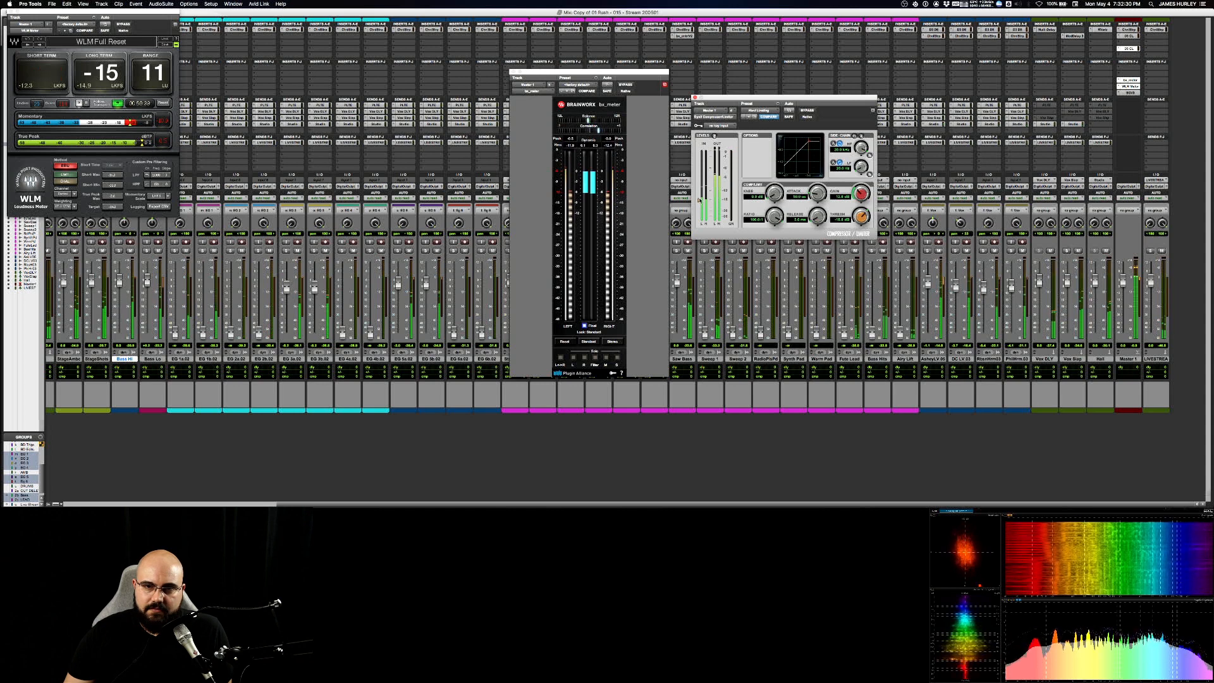
{"action": "left_click", "coordinate": [611, 148]}
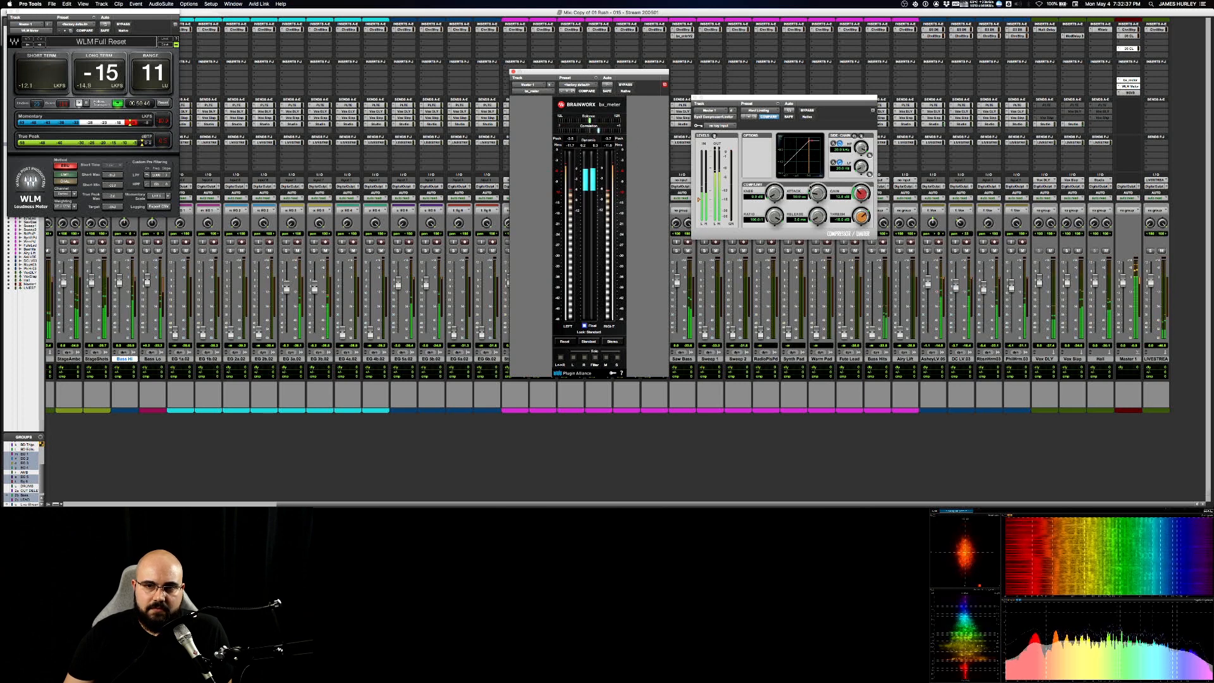
- Set the Master limiter's gain to 13 dB and reset the bx_meter peak reading to check it
{"action": "left_click", "coordinate": [845, 196]}
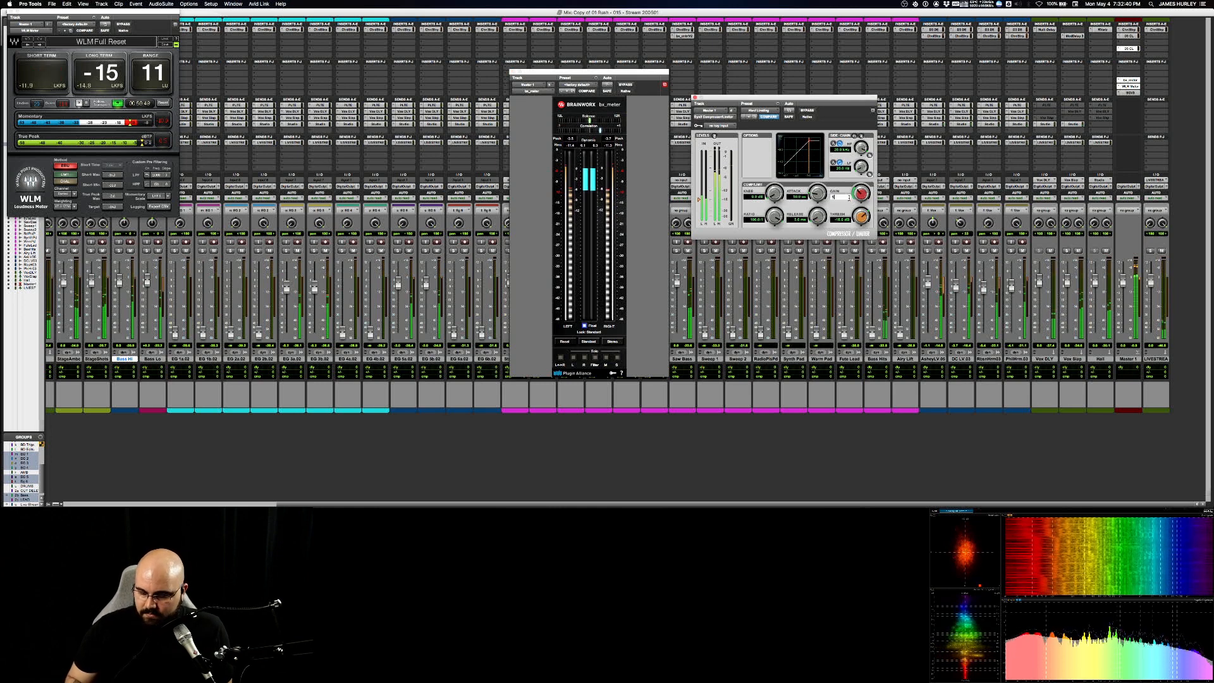
{"action": "type", "text": "13"}
{"action": "key", "text": "Return"}
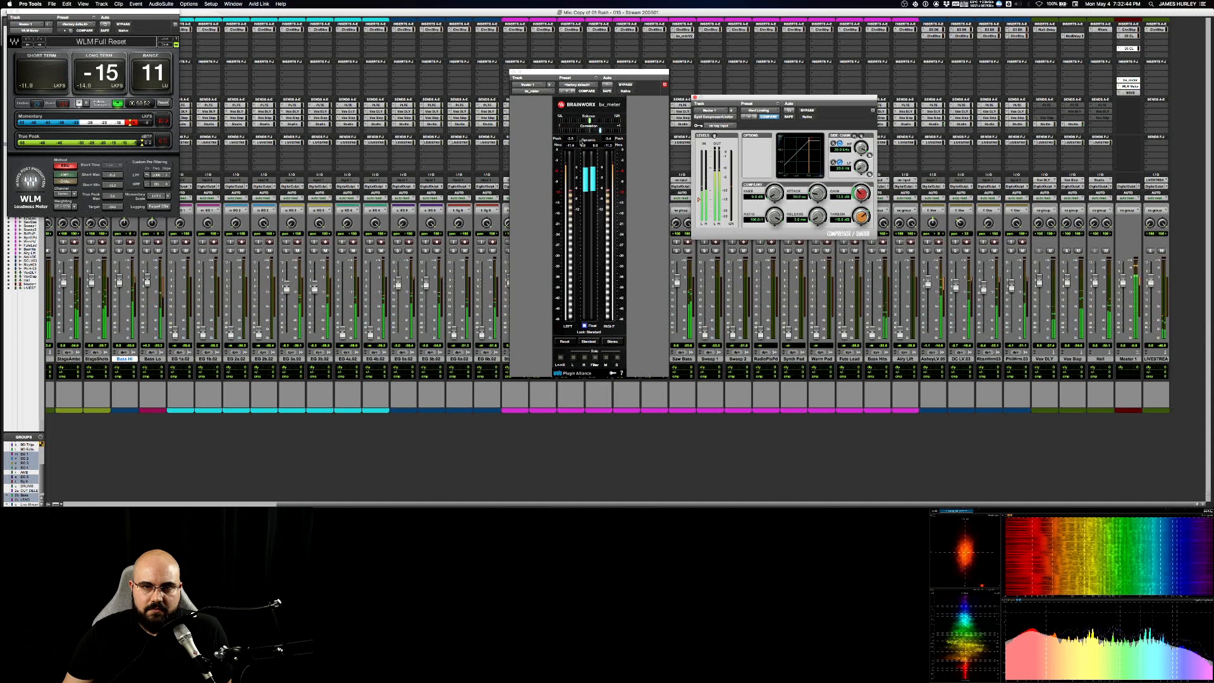
{"action": "left_click", "coordinate": [614, 140]}
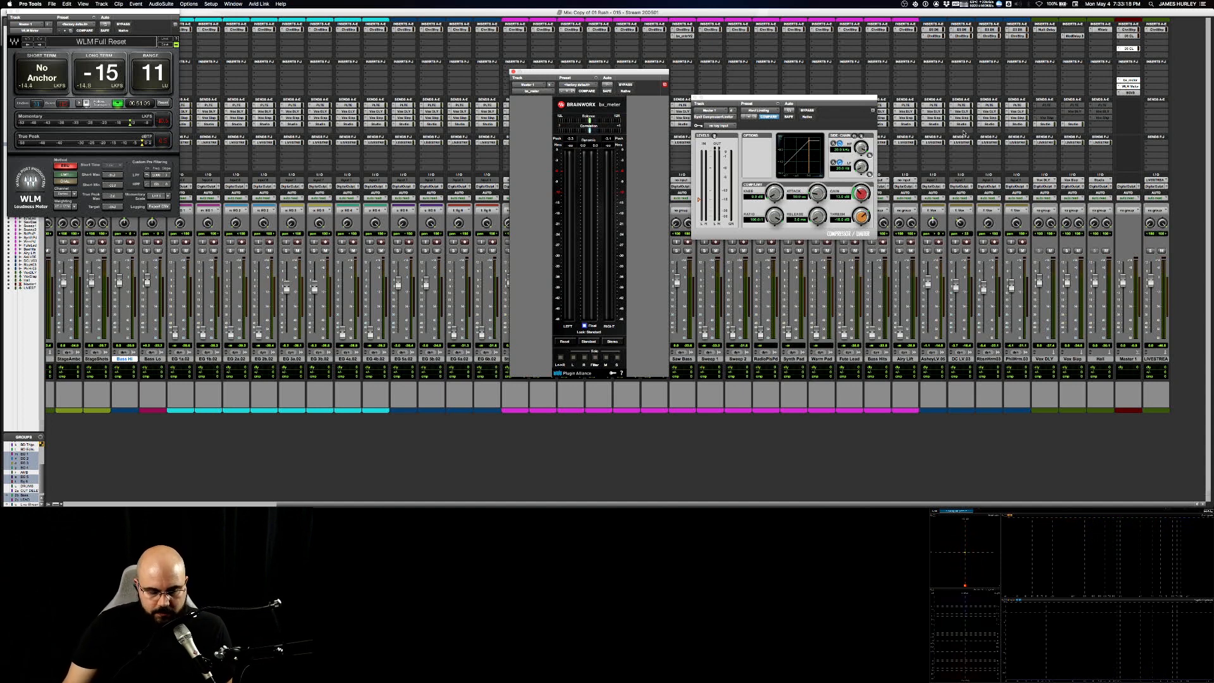
- Review the settings of the Master's two Dyn3 Compressor/Limiters, comparing the bus compressor with the limiter
{"action": "left_click_drag", "start_coordinate": [794, 99], "coordinate": [777, 75]}
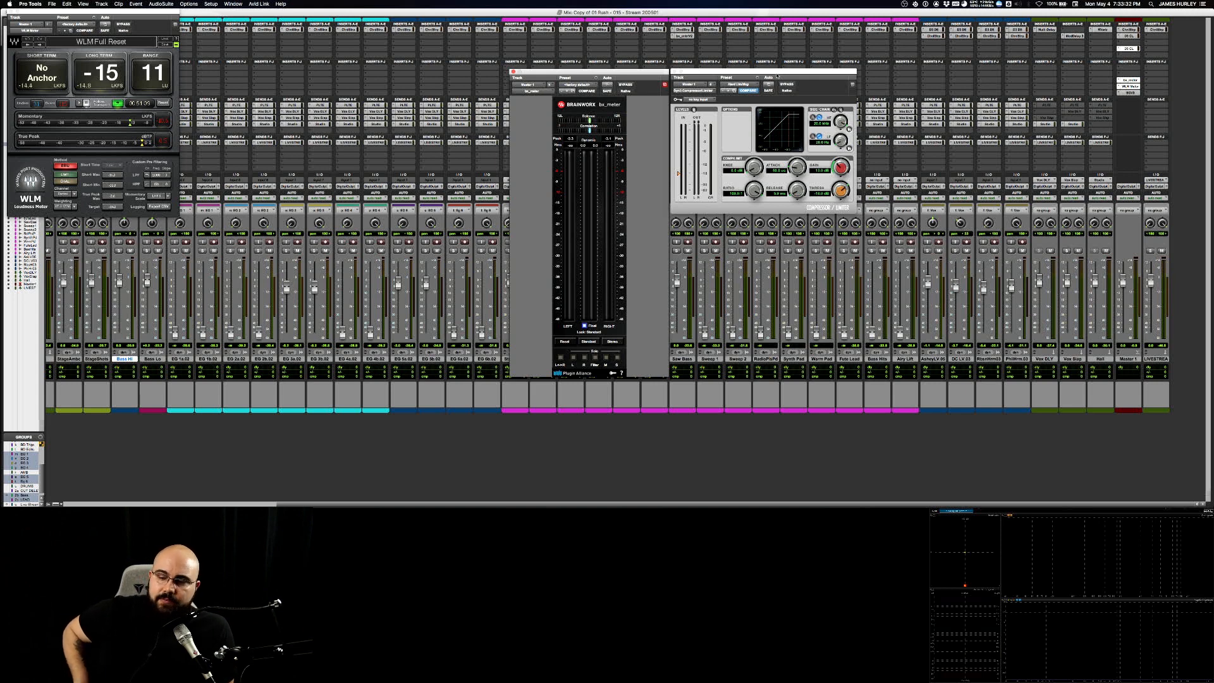
{"action": "left_click", "coordinate": [1128, 36]}
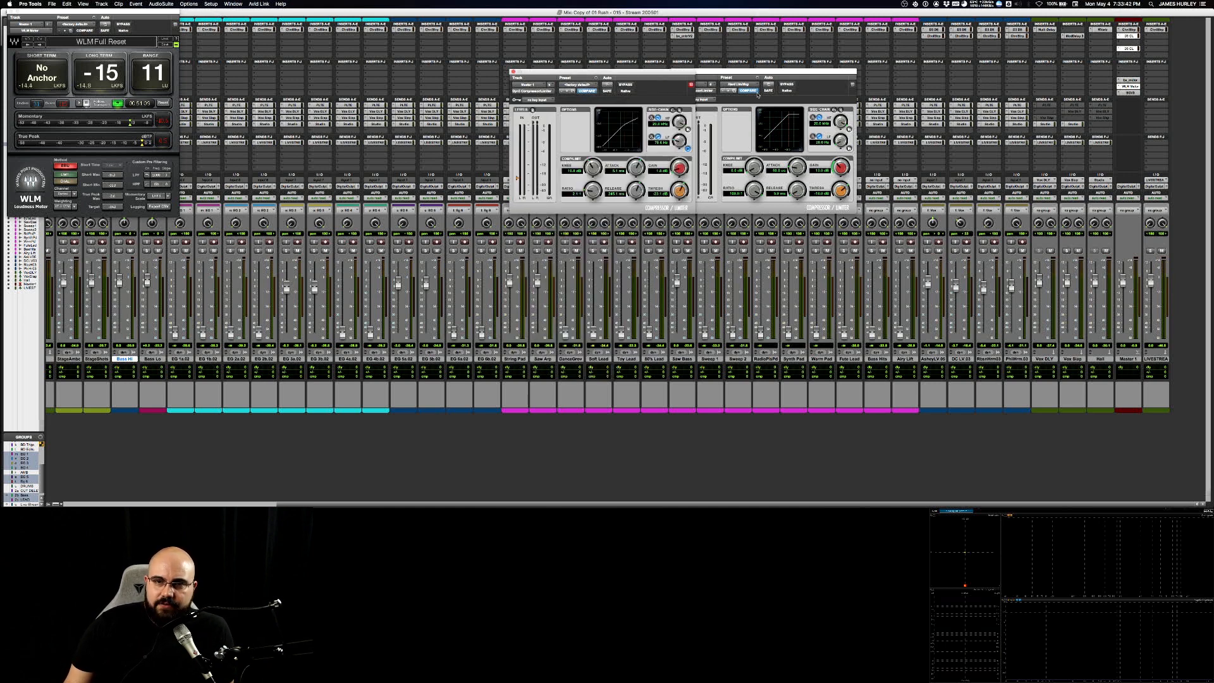
{"action": "left_click", "coordinate": [513, 71]}
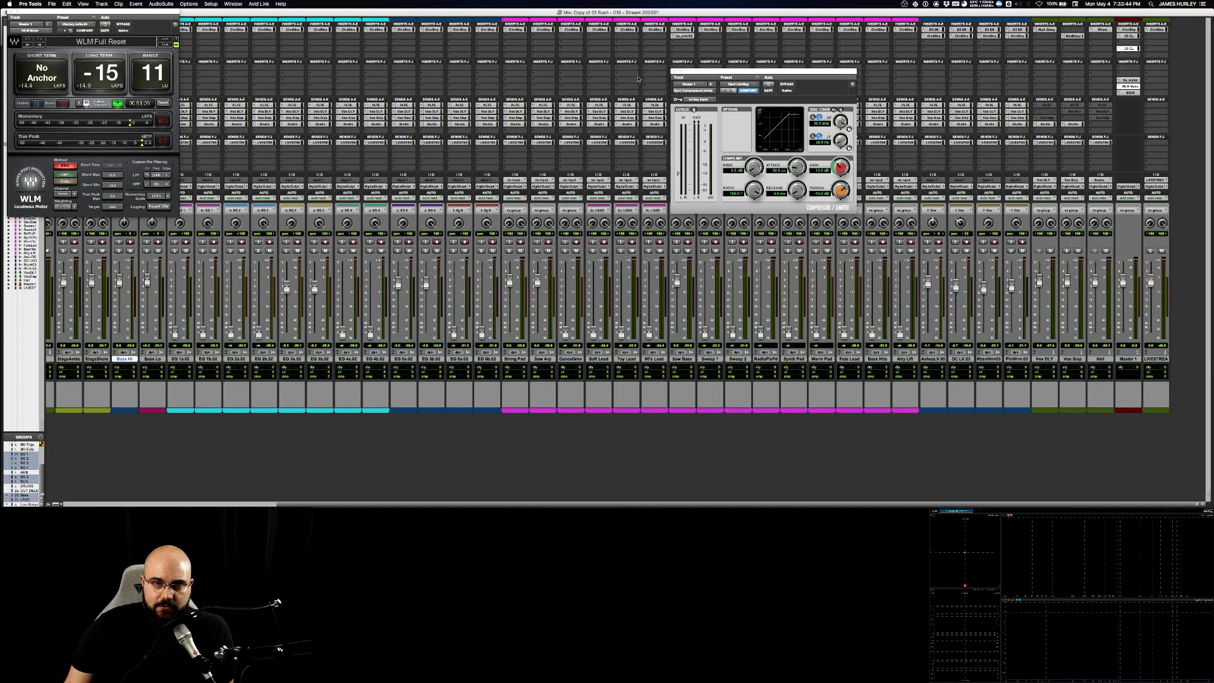
{"action": "left_click", "coordinate": [673, 72]}
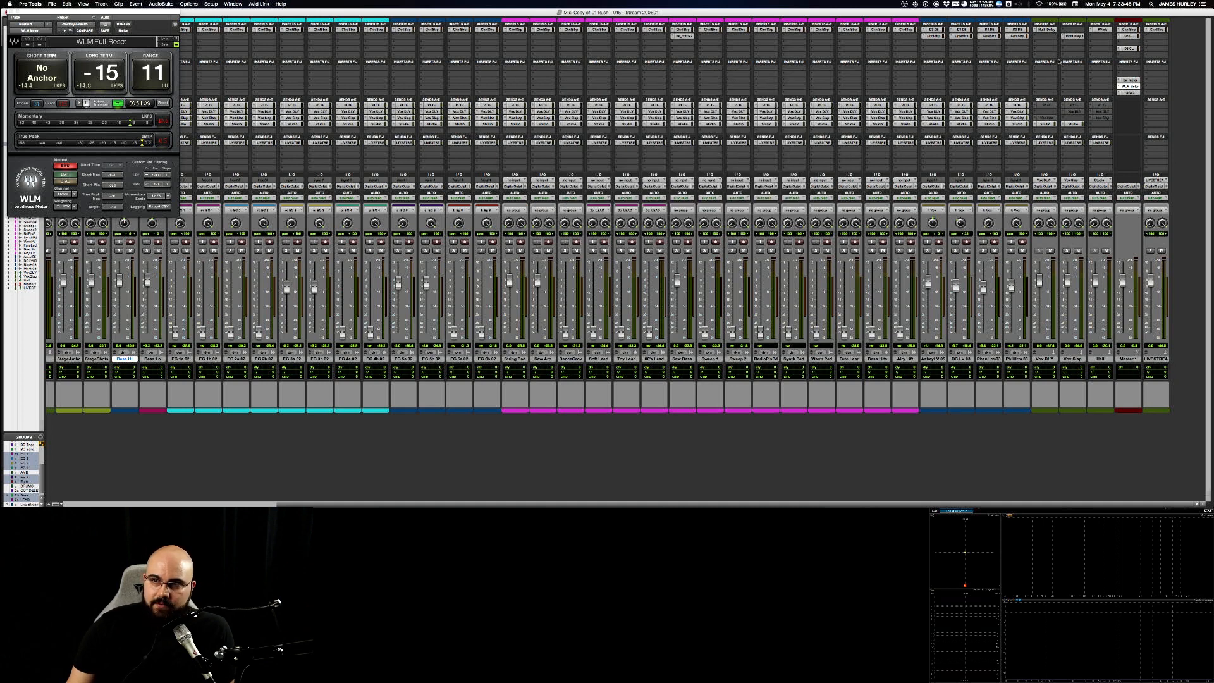
{"action": "left_click", "coordinate": [1128, 36]}
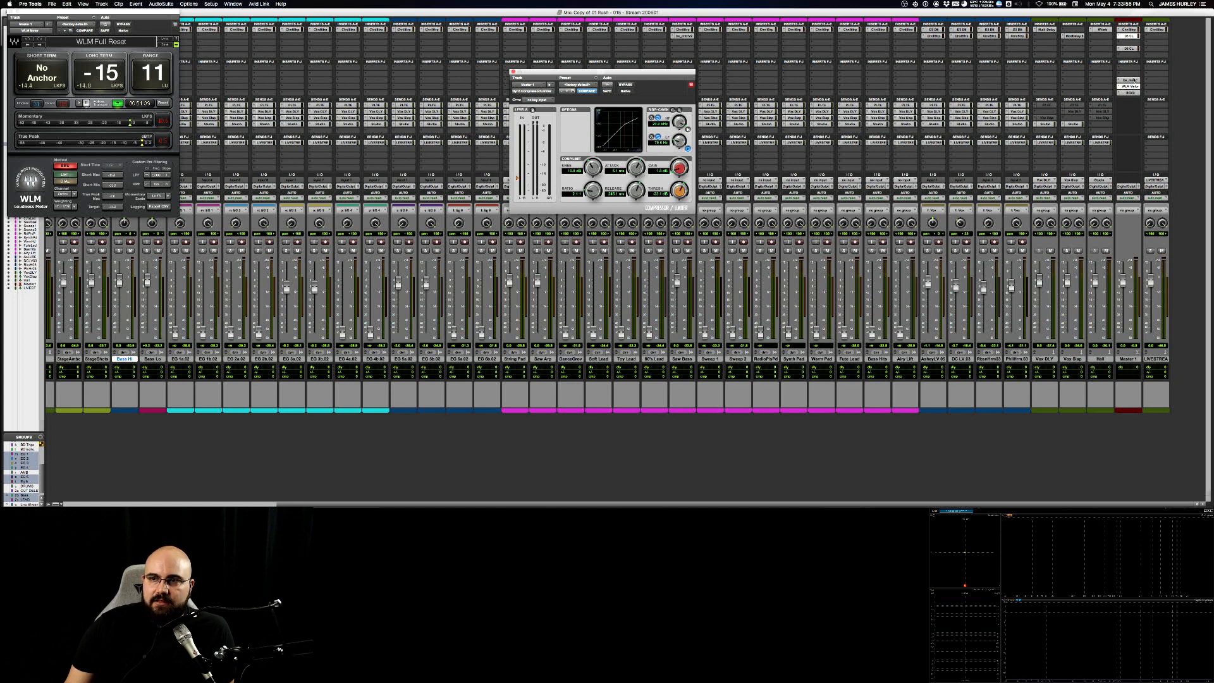
{"action": "left_click", "coordinate": [1132, 49]}
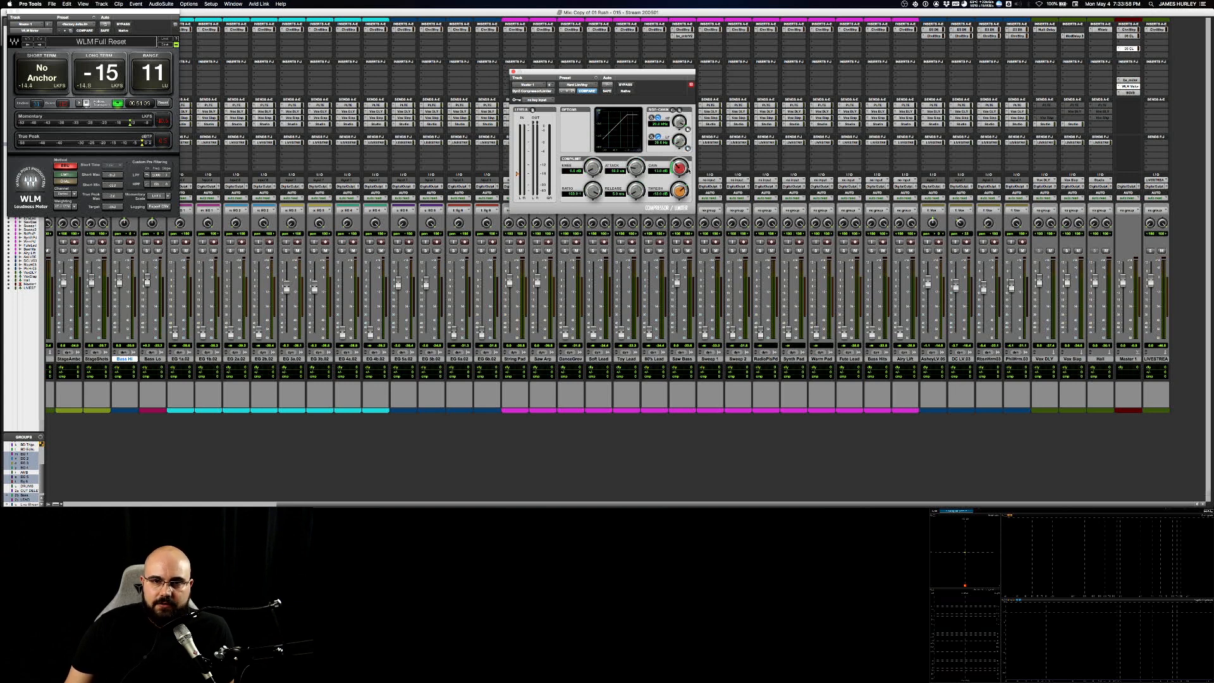
- Readjust the Master limiter's gain while playing the mix and watching the loudness and true-peak meters
{"action": "mouse_move", "coordinate": [681, 172]}
{"action": "left_mouse_down"}
{"action": "mouse_move", "coordinate": [679, 201]}
{"action": "mouse_move", "coordinate": [686, 189]}
{"action": "left_mouse_up"}
{"action": "key", "text": "space"}
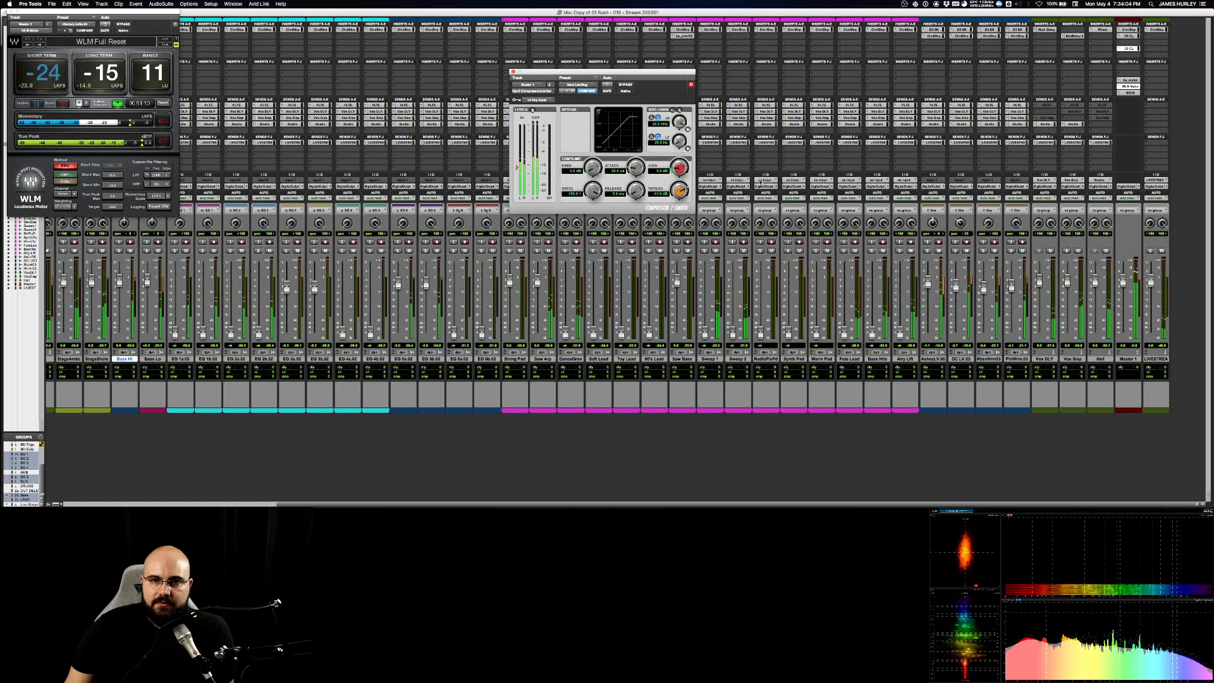
{"action": "left_click_drag", "start_coordinate": [679, 172], "coordinate": [679, 165]}
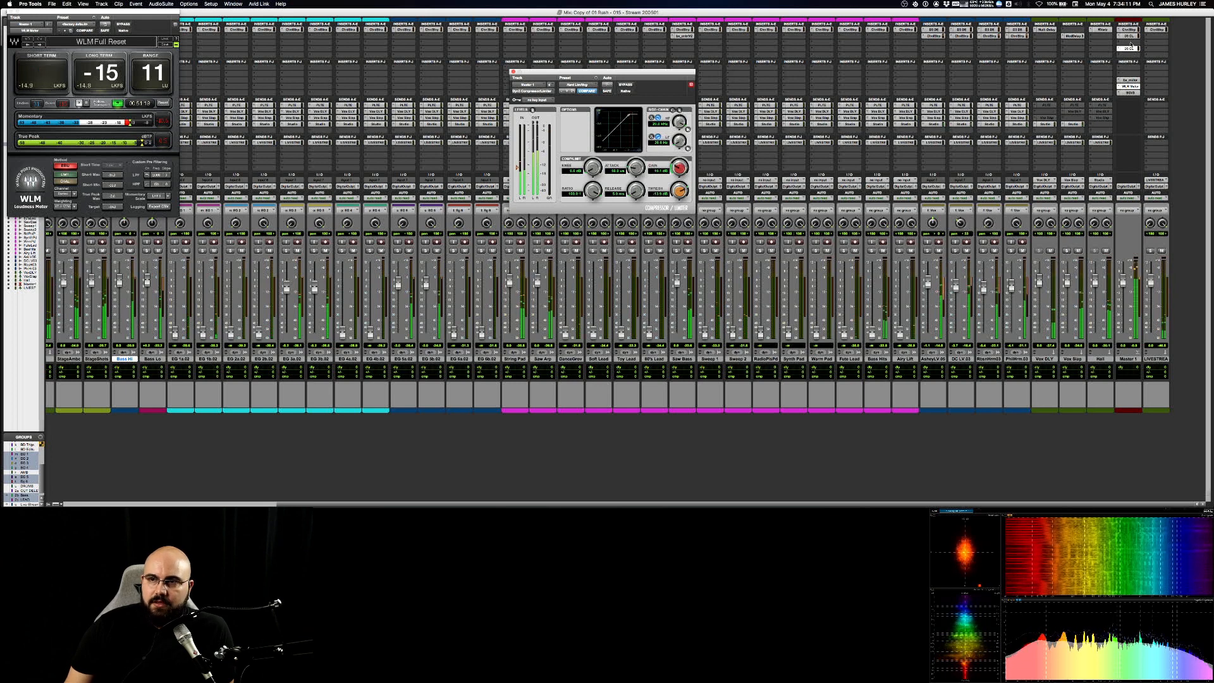
- Compare the Master bus compressor bypassed and active while the mix plays, with its window moved clear
{"action": "left_click", "coordinate": [1130, 37]}
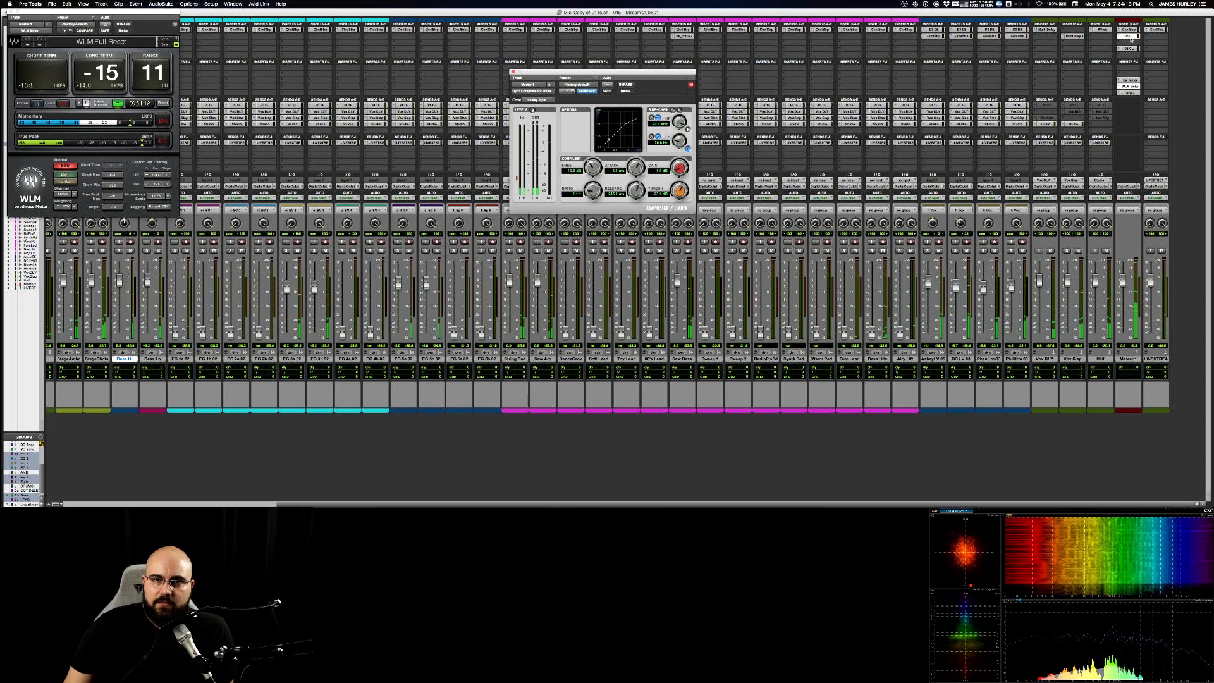
{"action": "left_click_drag", "start_coordinate": [630, 74], "coordinate": [832, 101]}
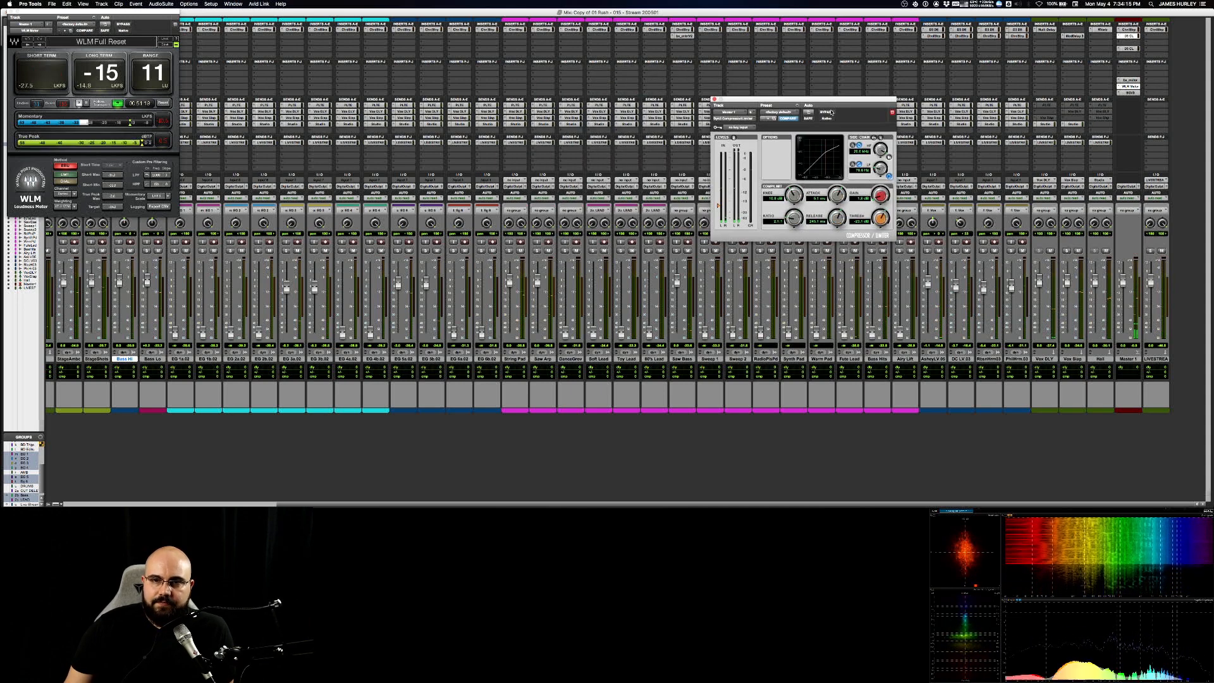
{"action": "left_click", "coordinate": [828, 111]}
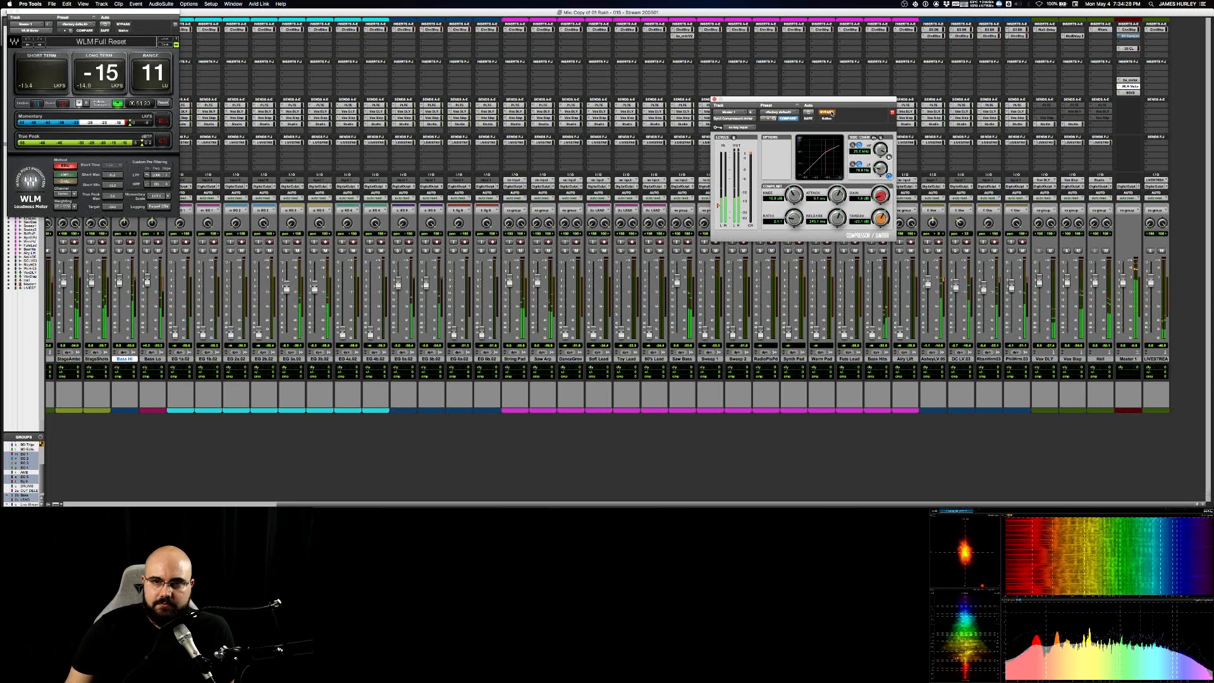
{"action": "left_click", "coordinate": [831, 112]}
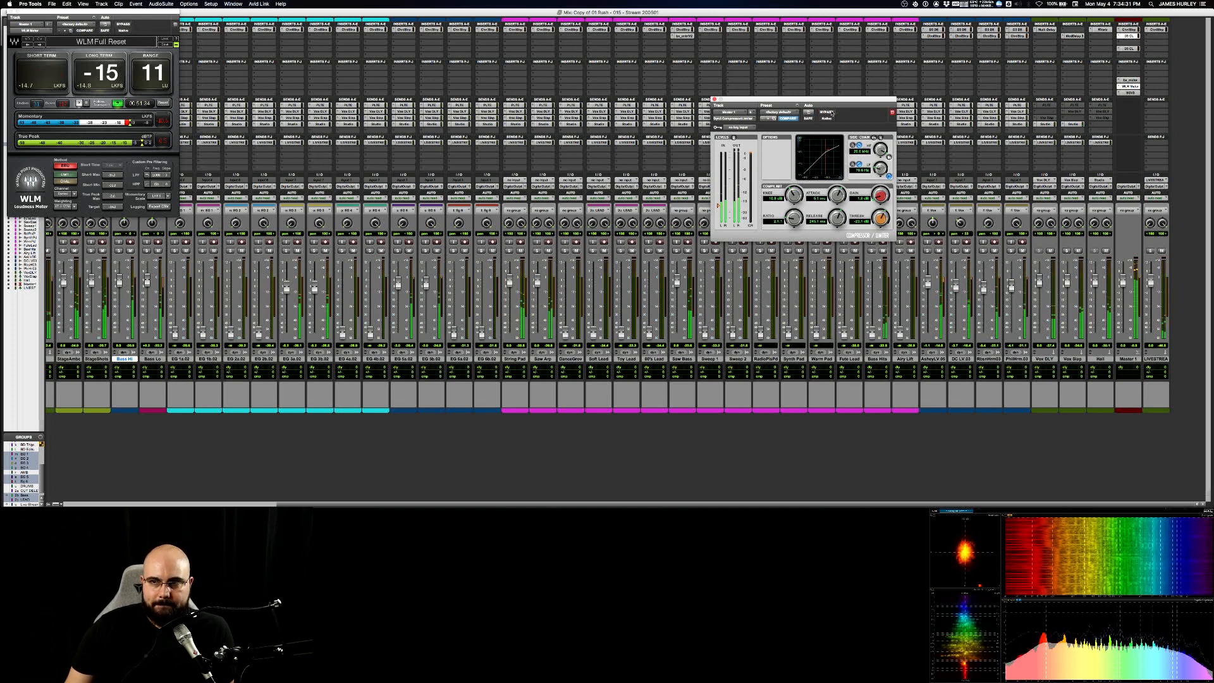
{"action": "left_click", "coordinate": [830, 112]}
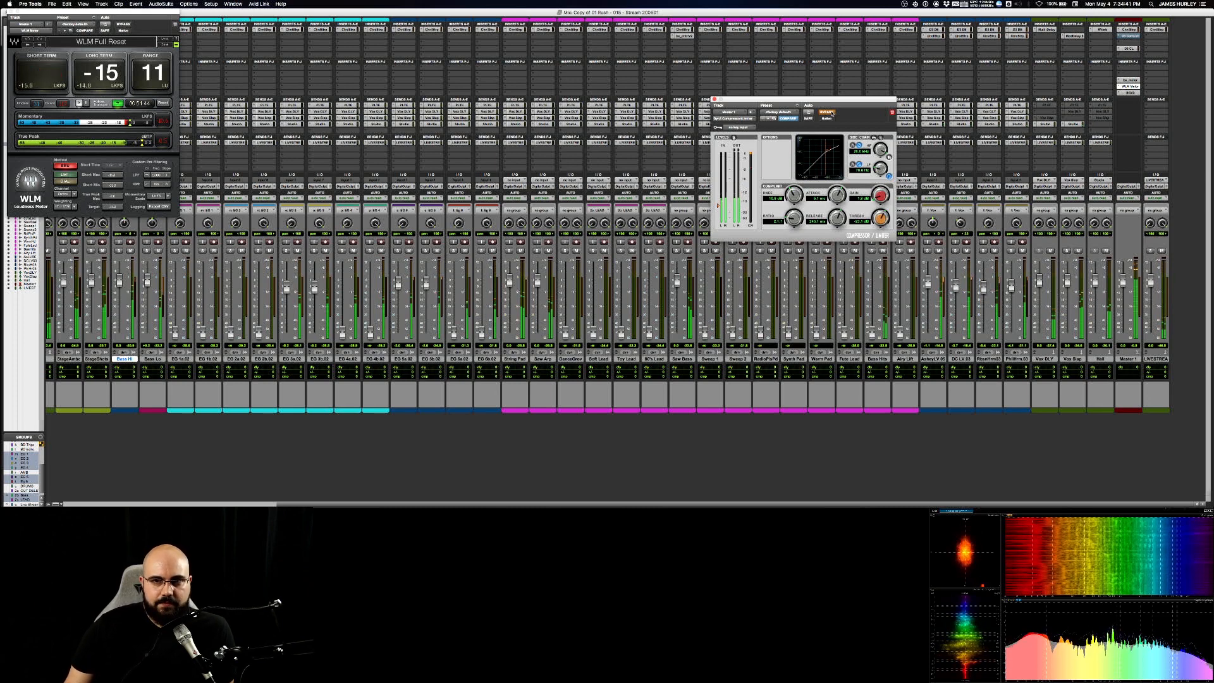
{"action": "left_click", "coordinate": [828, 113]}
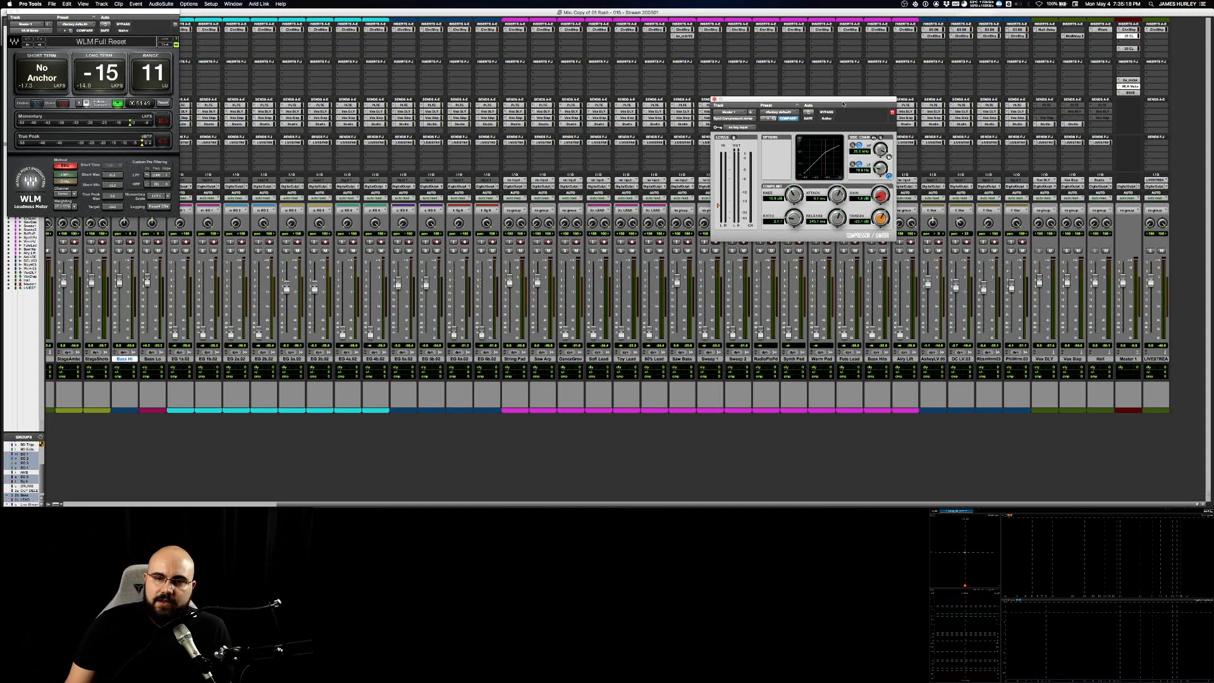
- Reposition the bus compressor window, play the mix through it, and bring up the Master limiter to view its settings
{"action": "left_click_drag", "start_coordinate": [843, 104], "coordinate": [813, 105]}
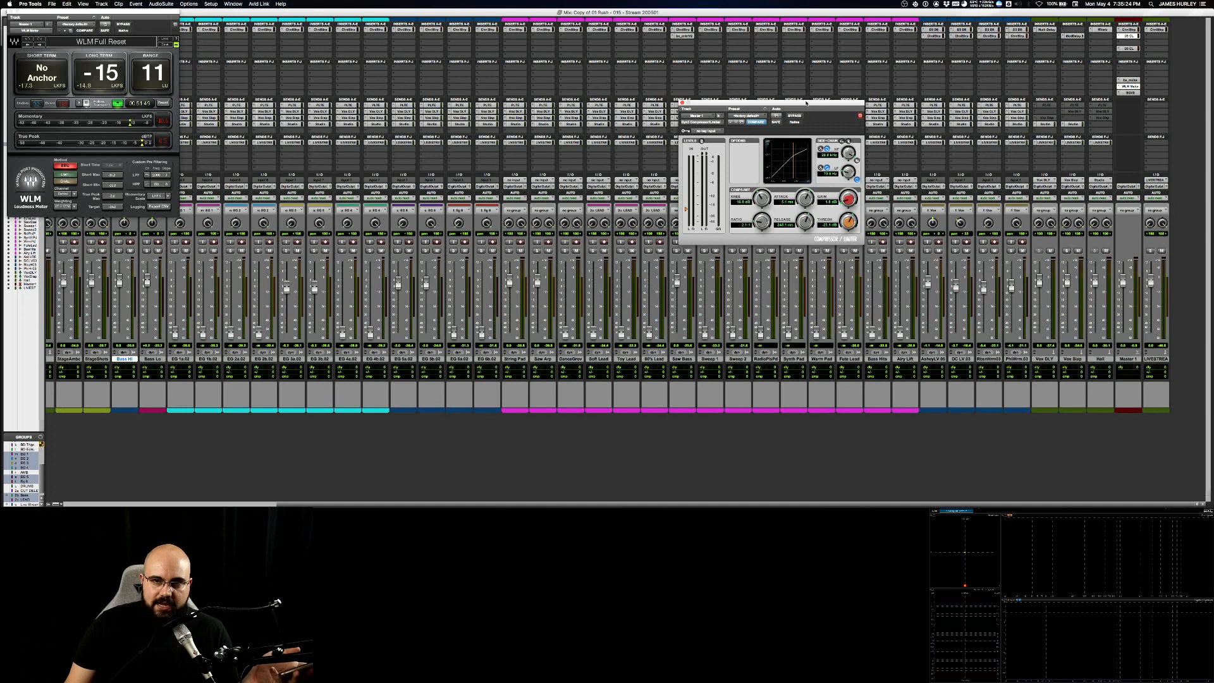
{"action": "left_click_drag", "start_coordinate": [802, 108], "coordinate": [736, 77]}
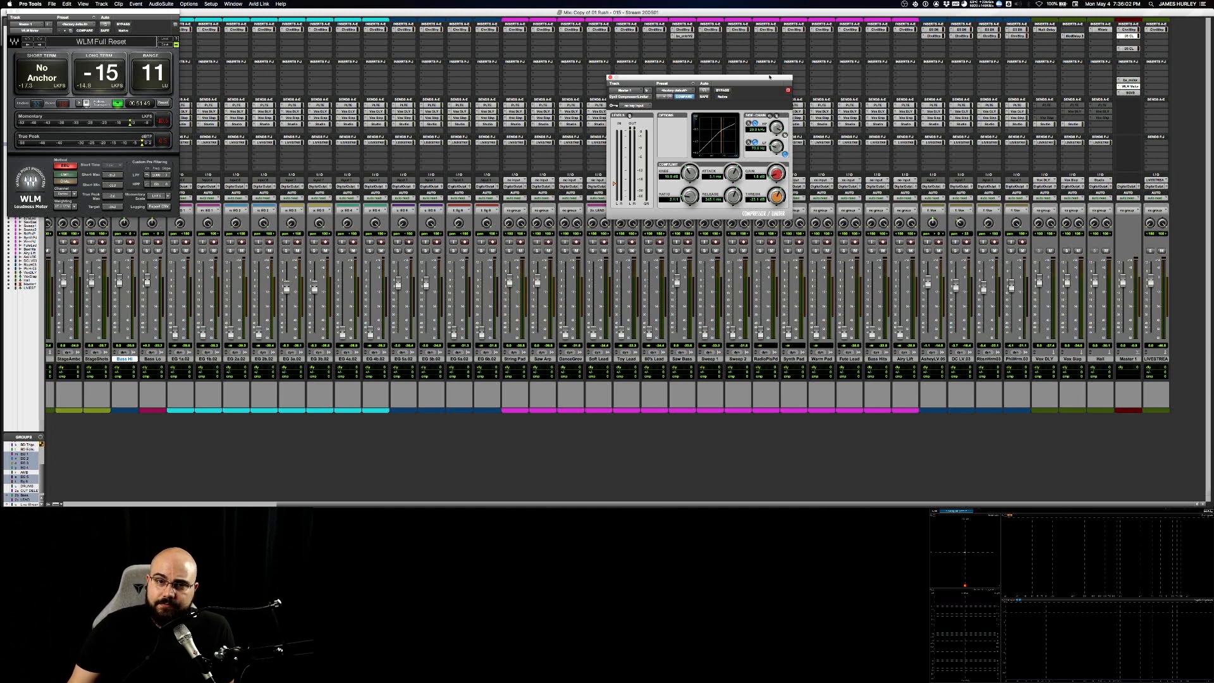
{"action": "key", "text": "space"}
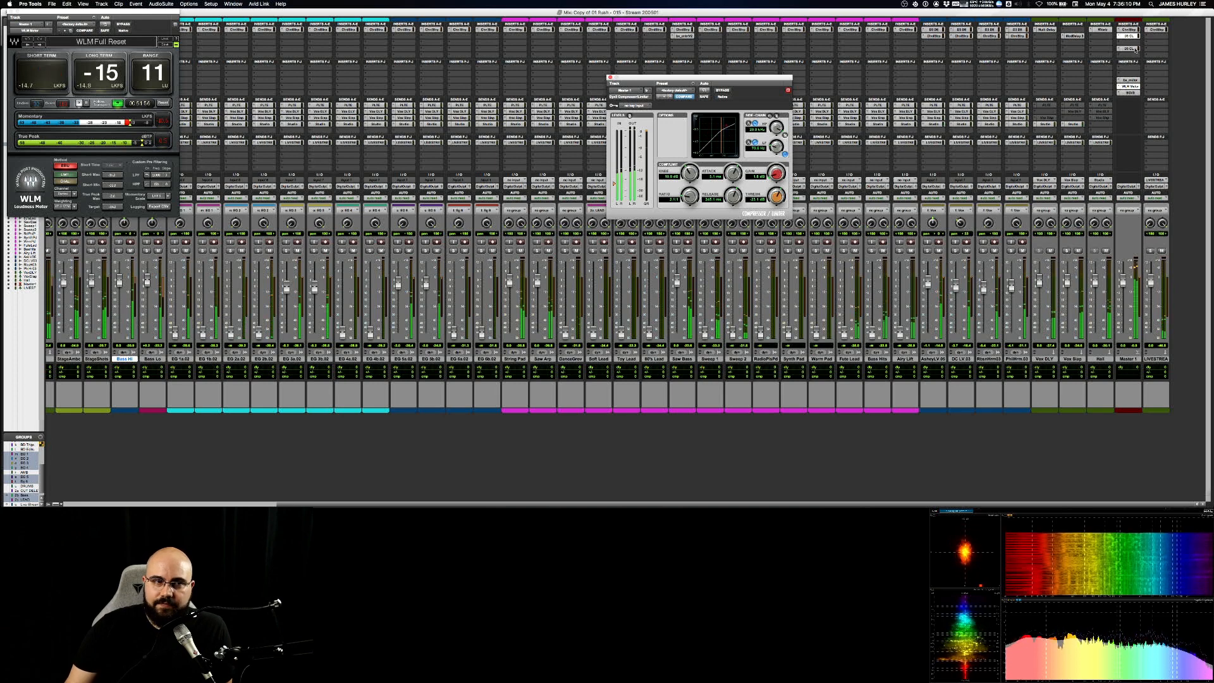
{"action": "left_click", "coordinate": [1128, 49]}
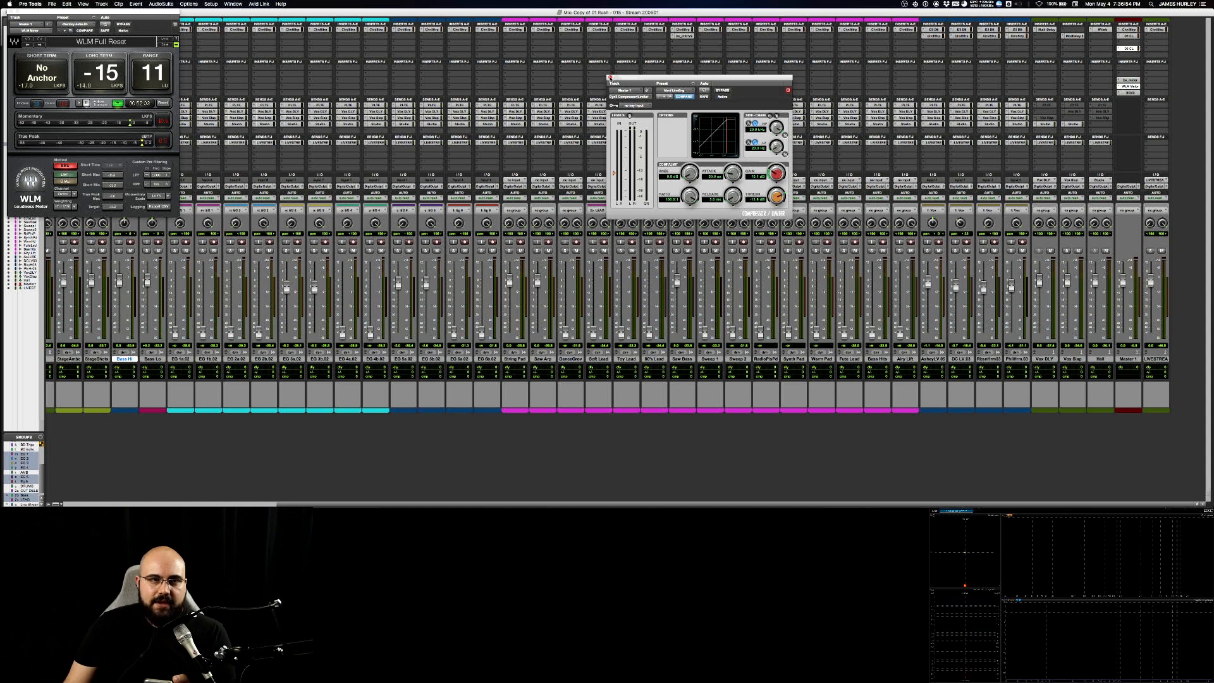
- Close the limiter and WLM meter windows, and inspect the first lead vocal's de-esser and Channel Strip
{"action": "left_click", "coordinate": [610, 77]}
{"action": "left_click", "coordinate": [10, 13]}
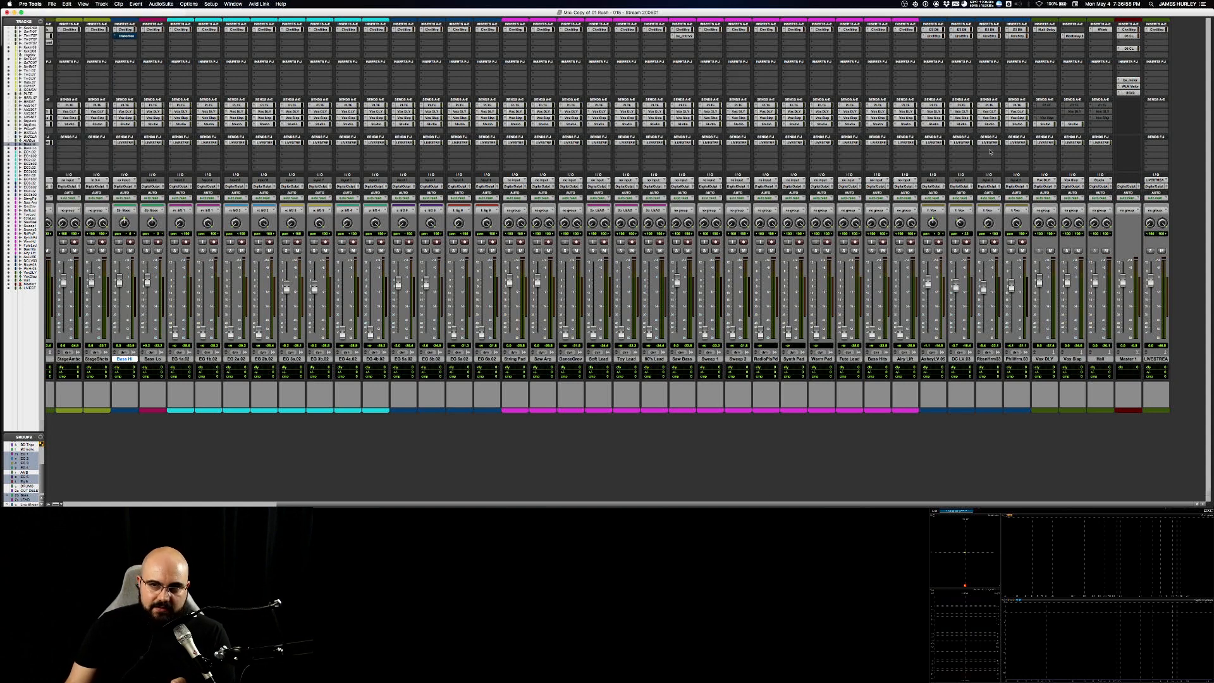
{"action": "left_click", "coordinate": [933, 30]}
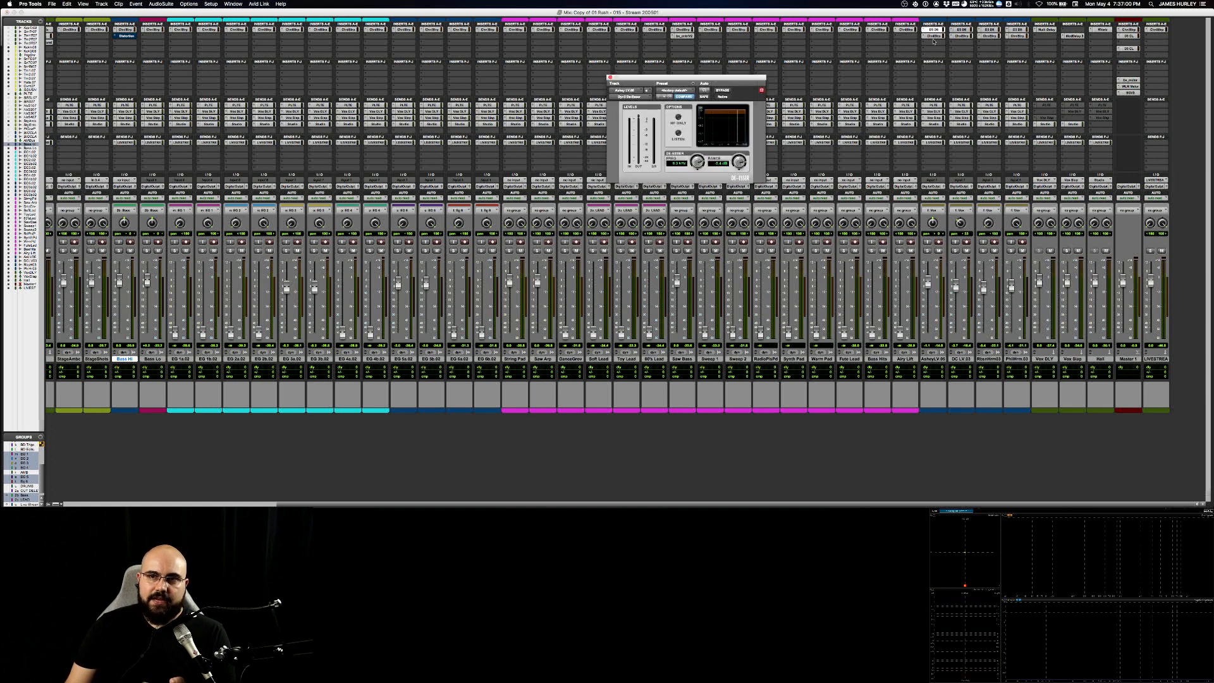
{"action": "left_click", "coordinate": [934, 37]}
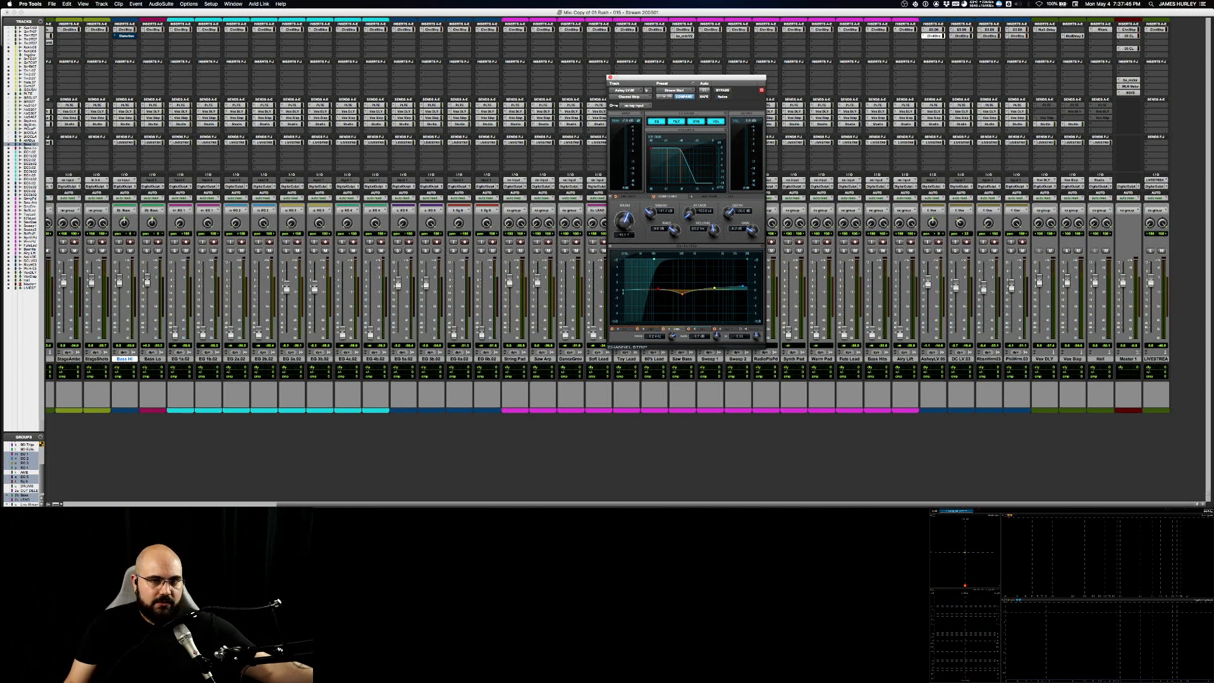
- Switch to the Edit window, reduce the oversized magenta lead track to its neighbours' height, and zoom the timeline out
{"action": "key", "text": "super+equal"}
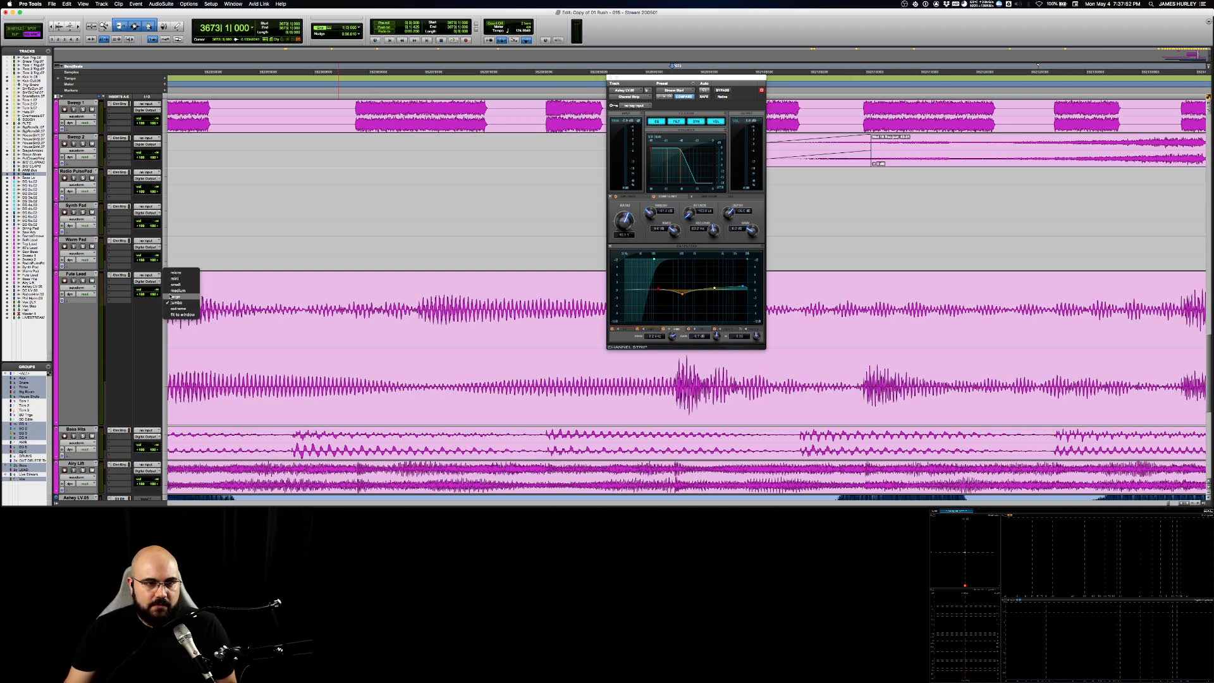
{"action": "key", "text": "ctrl+Down"}
{"action": "key", "text": "ctrl+Down"}
{"action": "key", "text": "r"}
{"action": "key", "text": "r"}
{"action": "key", "text": "r"}
{"action": "key", "text": "r"}
{"action": "key", "text": "r"}
{"action": "key", "text": "r"}
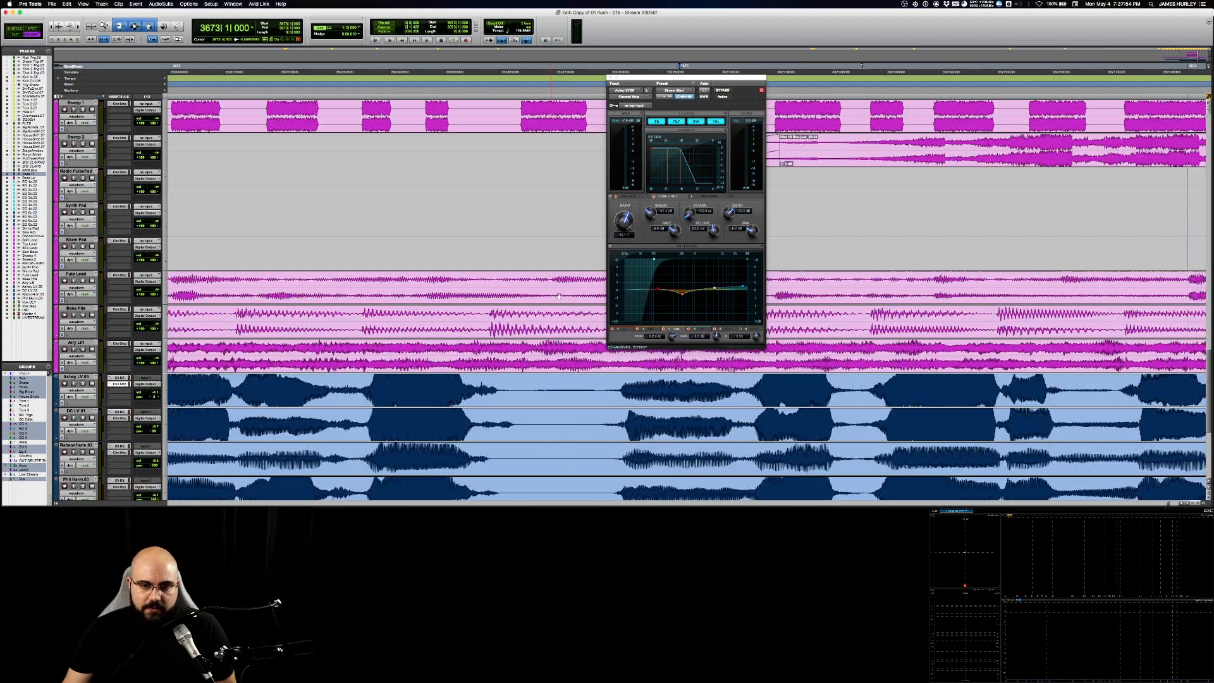
- Bring the four blue vocal tracks into view and rescale the waveform display so their level differences are readable
{"action": "scroll", "coordinate": [797, 378], "scroll_direction": "down", "scroll_amount": 2}
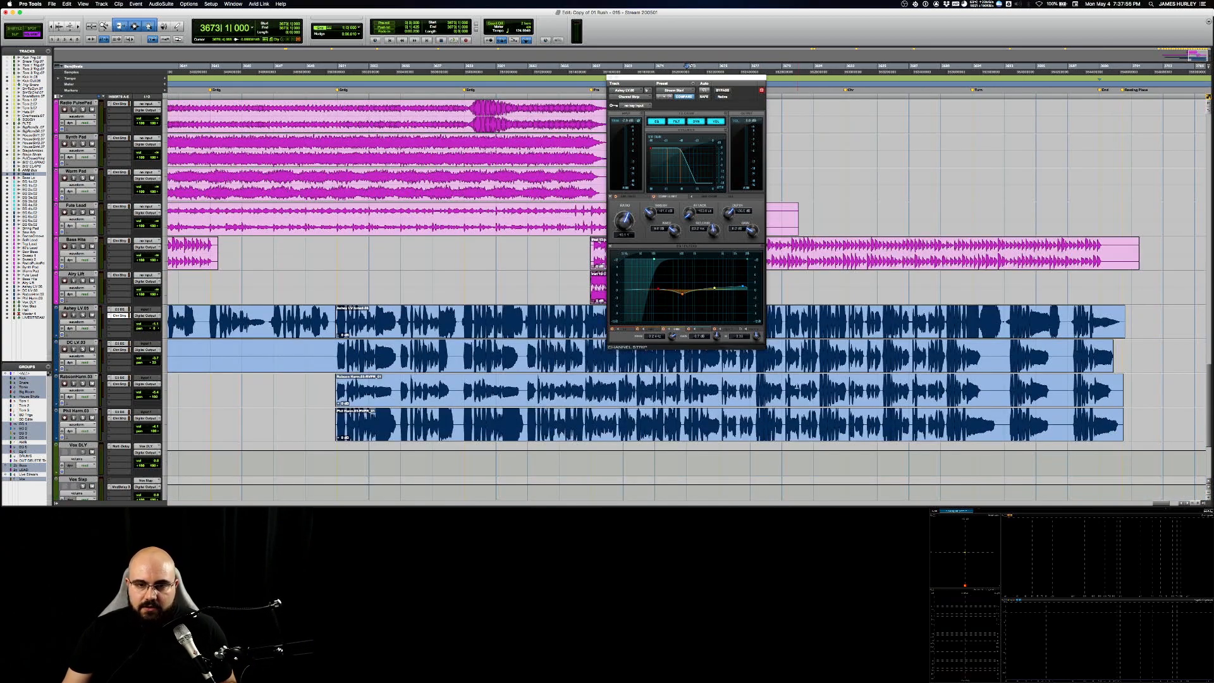
{"action": "scroll", "coordinate": [774, 383], "scroll_direction": "right", "scroll_amount": 1}
{"action": "scroll", "coordinate": [774, 384], "scroll_direction": "up", "scroll_amount": 2}
{"action": "scroll", "coordinate": [774, 385], "scroll_direction": "down", "scroll_amount": 4}
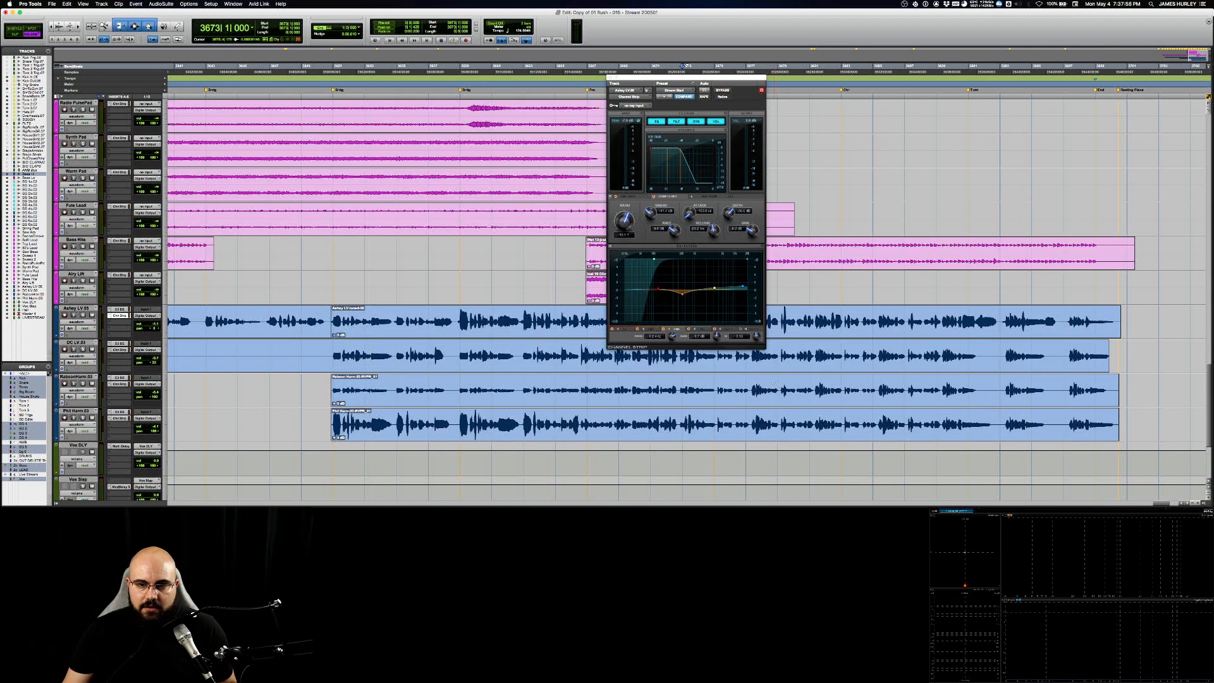
{"action": "scroll", "coordinate": [773, 385], "scroll_direction": "up", "scroll_amount": 5}
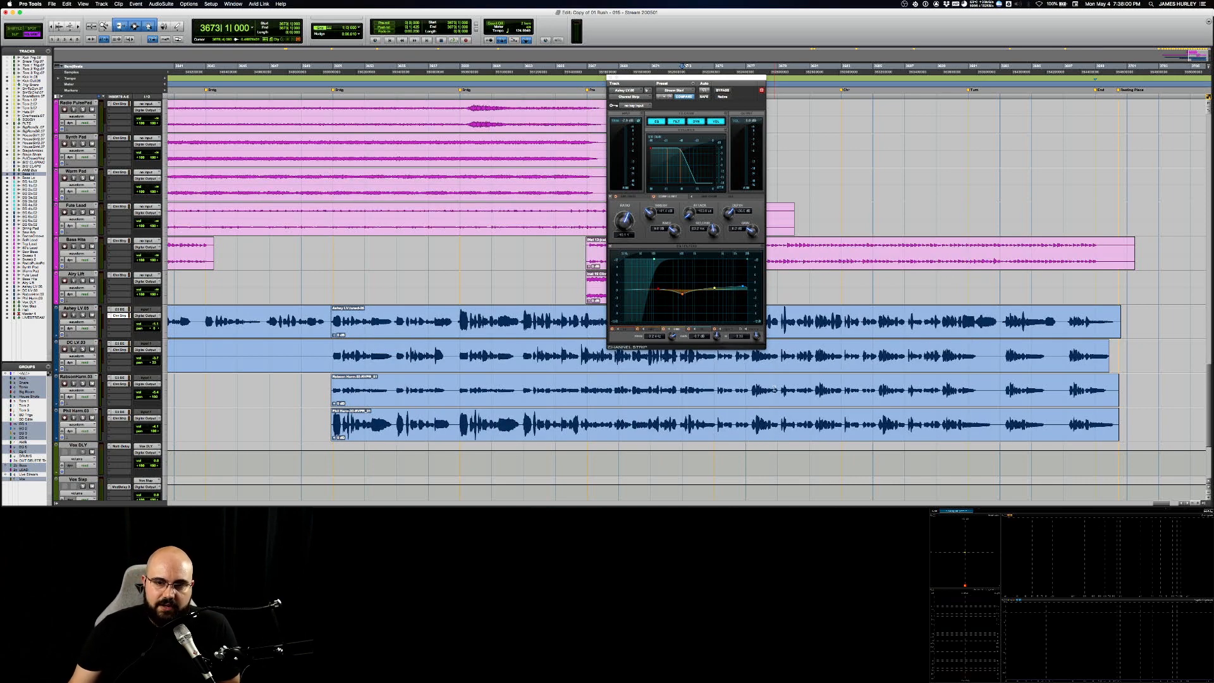
{"action": "scroll", "coordinate": [772, 395], "scroll_direction": "down", "scroll_amount": 2}
{"action": "scroll", "coordinate": [772, 396], "scroll_direction": "up", "scroll_amount": 2}
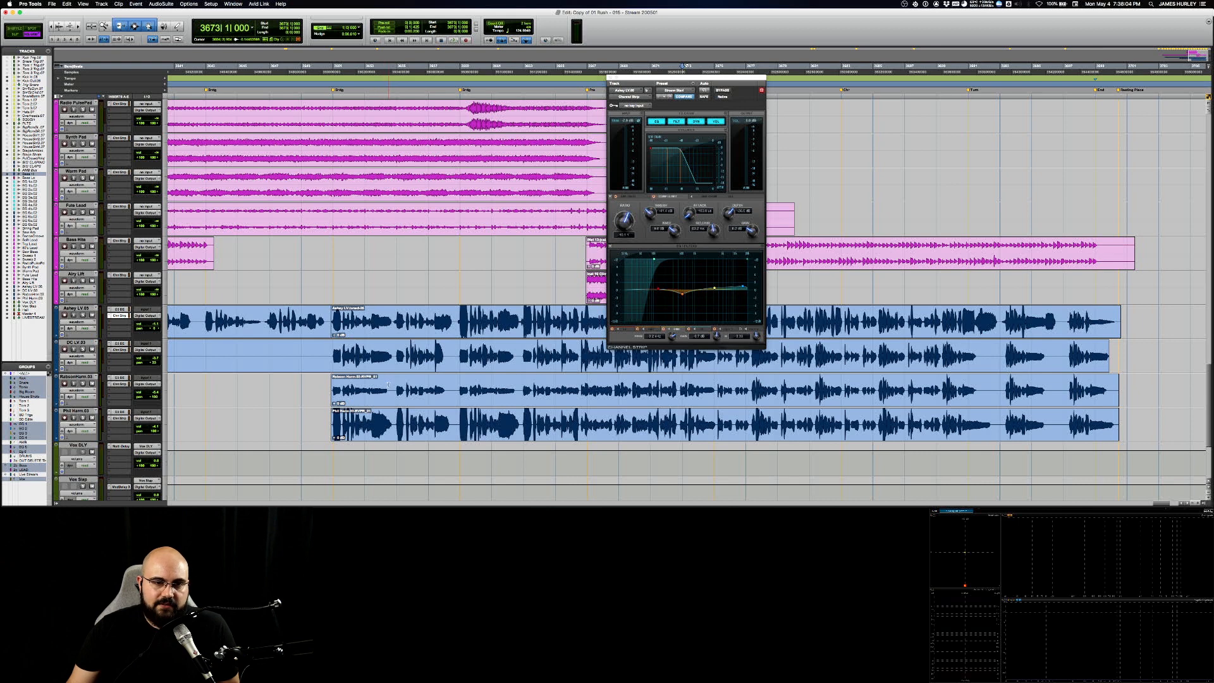
- Highlight successive passages on the third vocal track to compare its quieter early section with its louder ending
{"action": "left_click_drag", "start_coordinate": [388, 385], "coordinate": [520, 383]}
{"action": "left_click", "coordinate": [517, 383]}
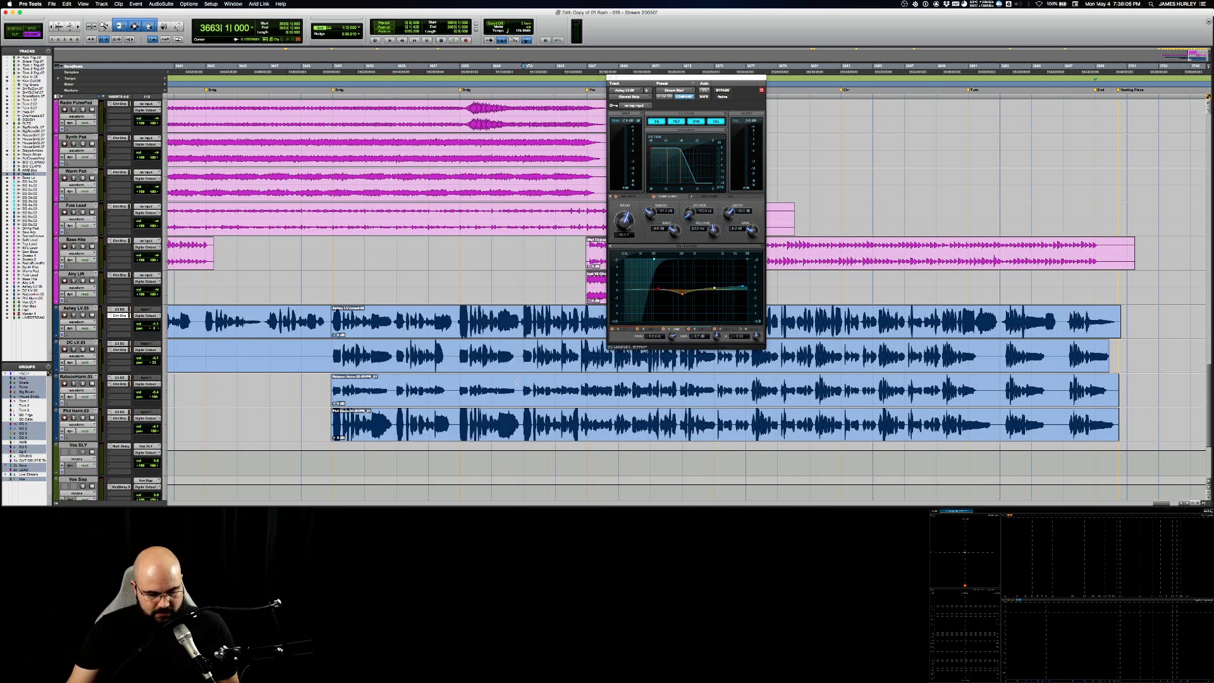
{"action": "left_click", "coordinate": [475, 391]}
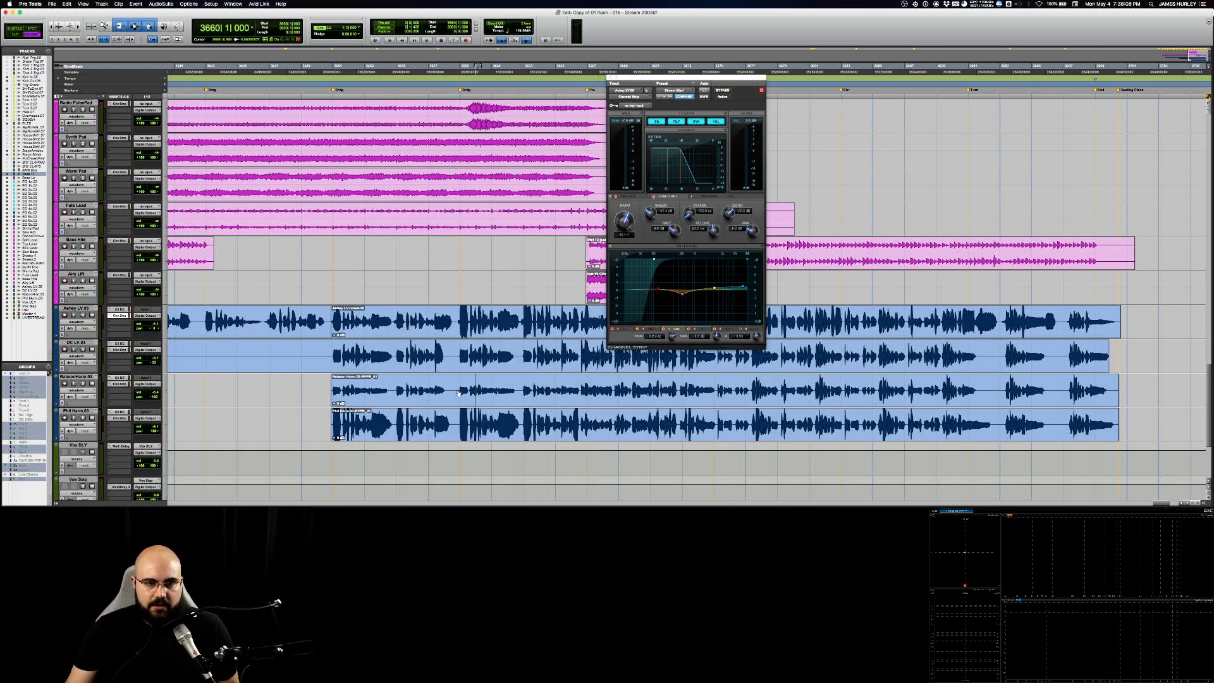
{"action": "left_click_drag", "start_coordinate": [364, 390], "coordinate": [650, 392]}
{"action": "left_click", "coordinate": [732, 388]}
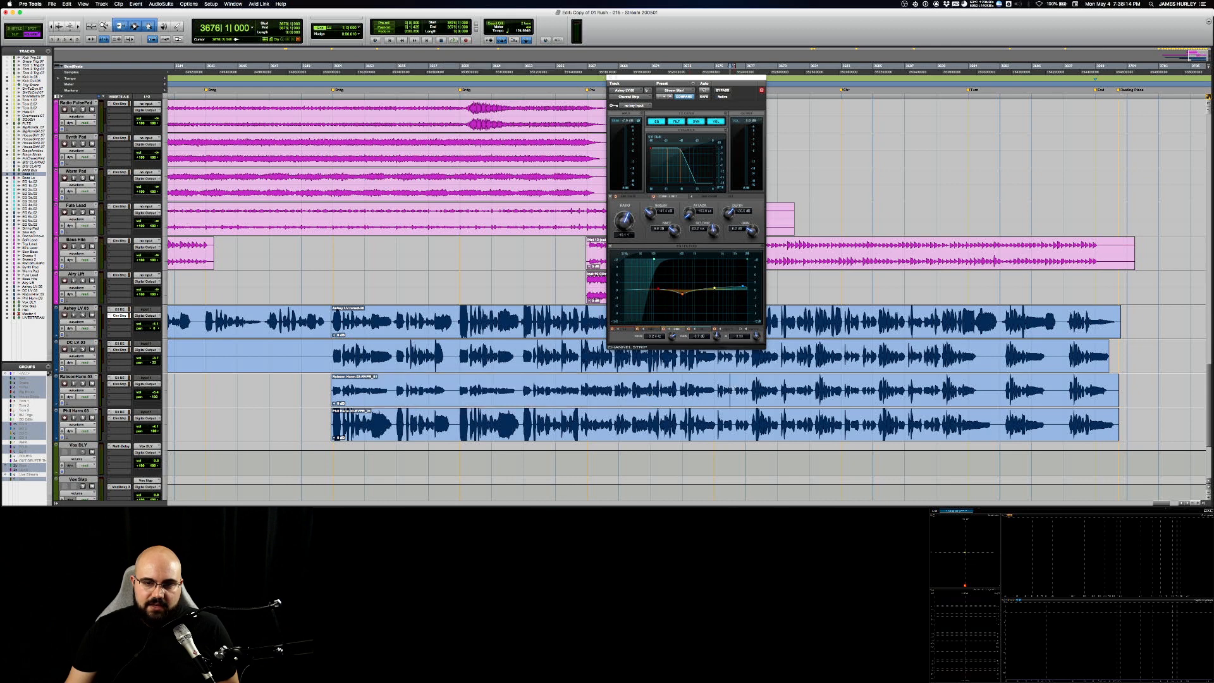
{"action": "left_click_drag", "start_coordinate": [747, 389], "coordinate": [966, 398]}
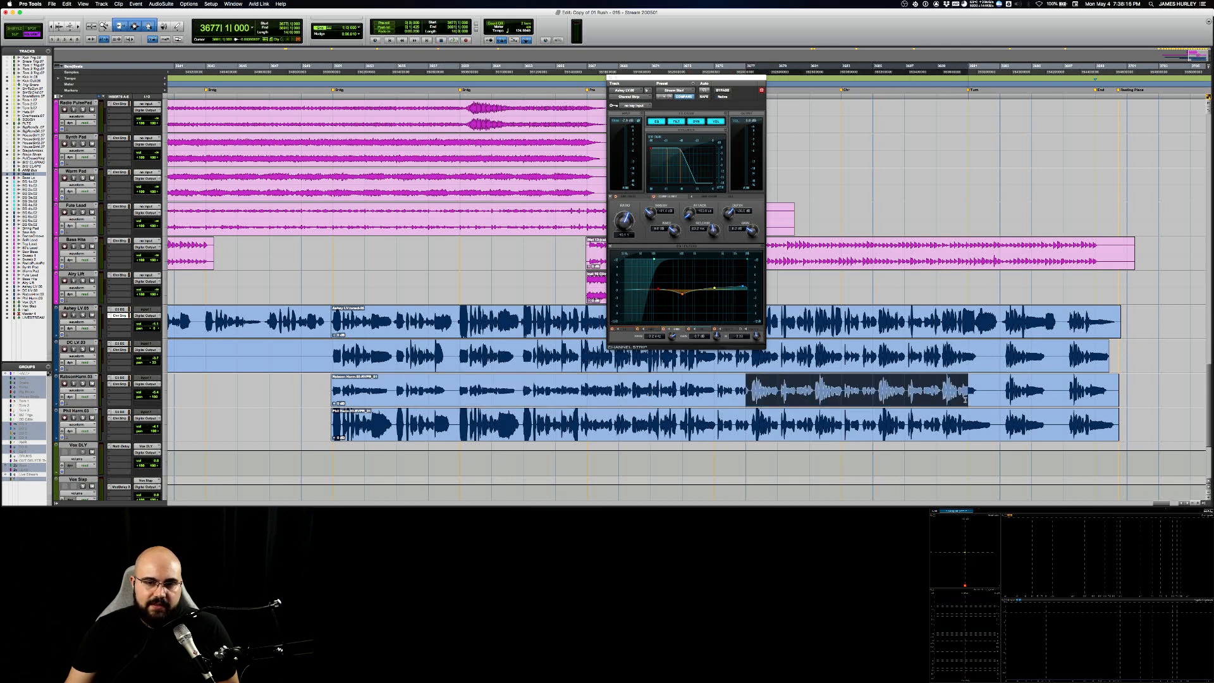
{"action": "left_click", "coordinate": [429, 380]}
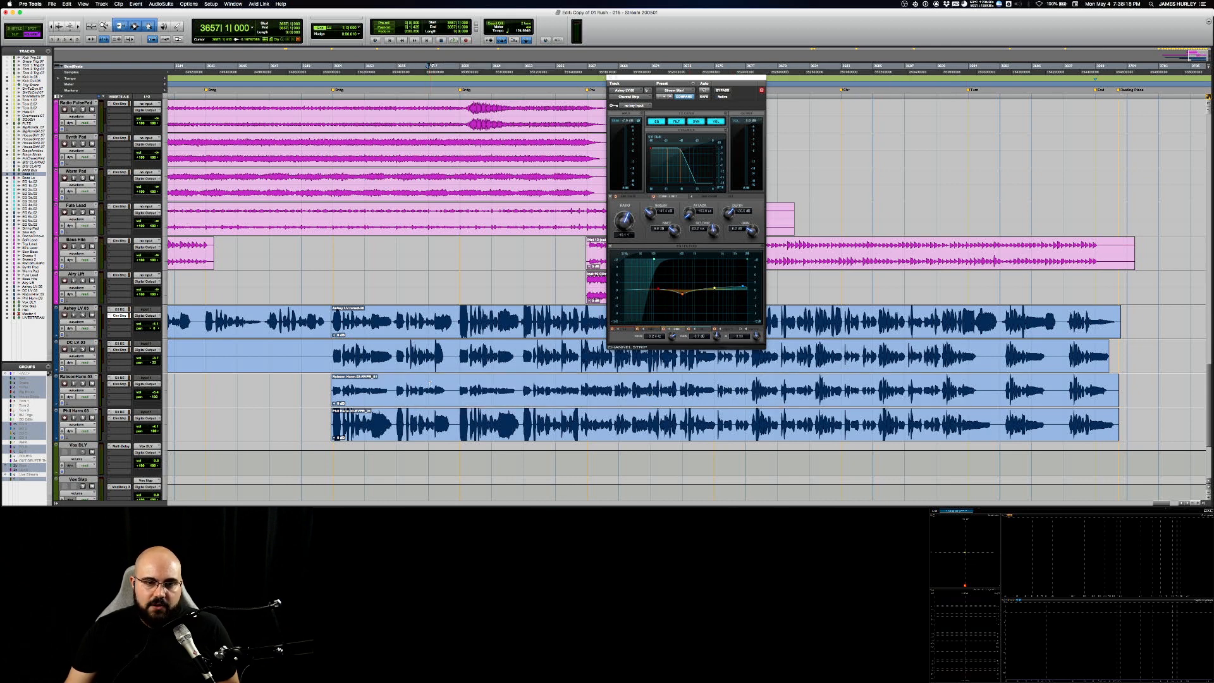
- Shrink the waveform display of all tracks and enlarge it again to compare how the vocal levels look
{"action": "key", "text": "super+alt+bracketleft"}
{"action": "key", "text": "super+alt+bracketleft"}
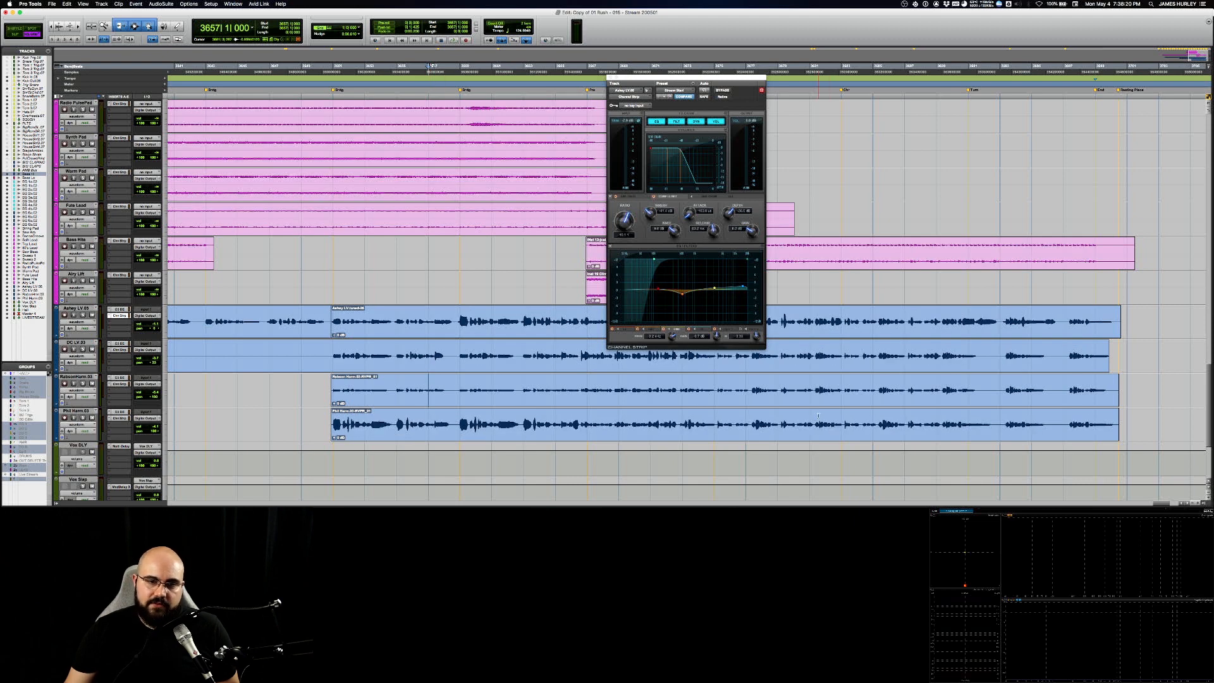
{"action": "key", "text": "super+alt+bracketright"}
{"action": "key", "text": "super+alt+bracketright"}
{"action": "key", "text": "super+alt+bracketright"}
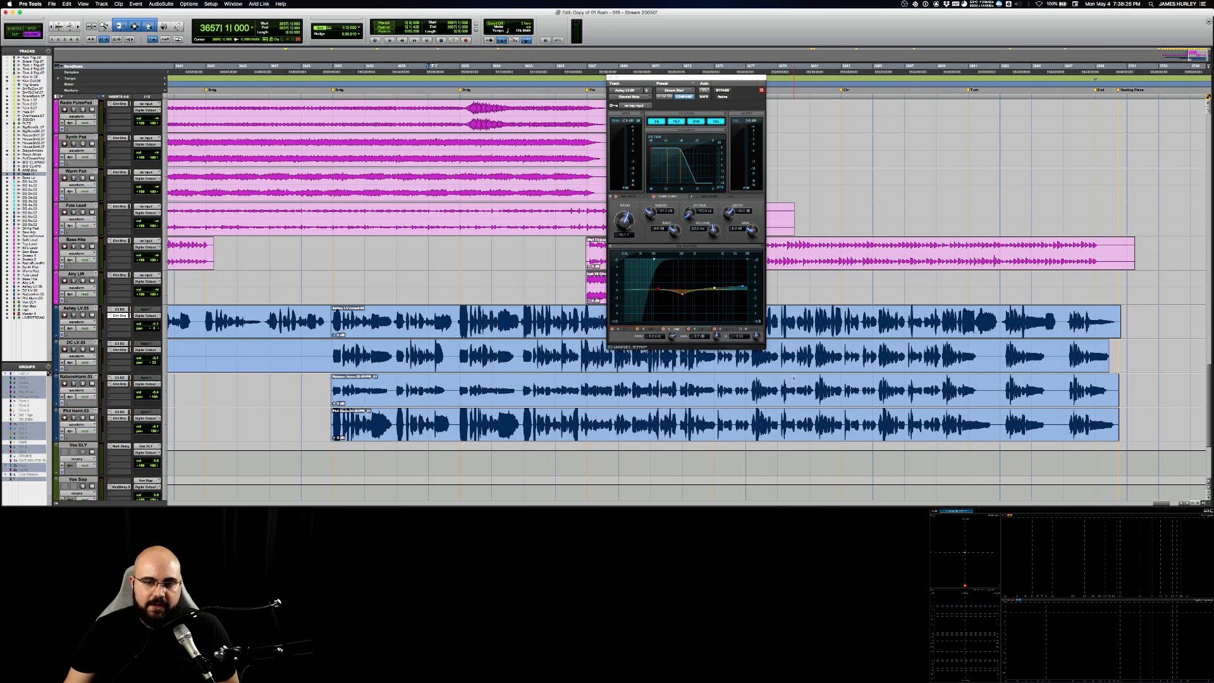
- Close the Channel Strip window and highlight middle passages of the second and fourth vocal tracks to compare their levels
{"action": "left_click", "coordinate": [754, 385]}
{"action": "left_click", "coordinate": [610, 77]}
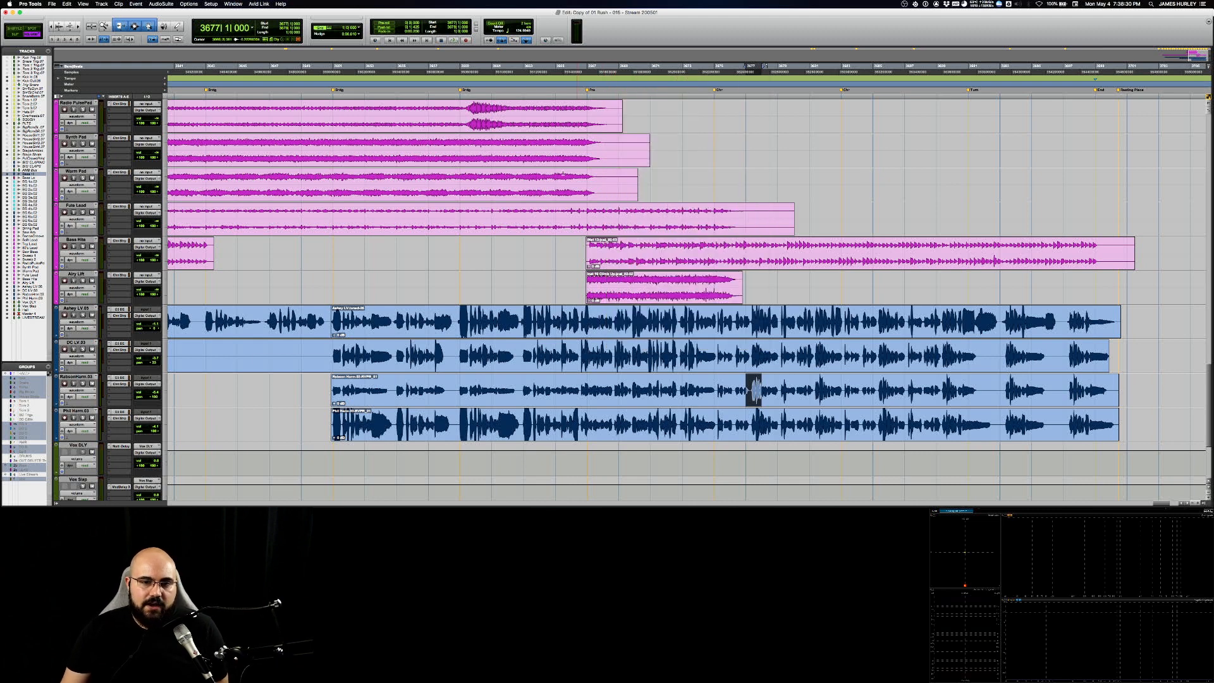
{"action": "left_click_drag", "start_coordinate": [538, 355], "coordinate": [633, 354]}
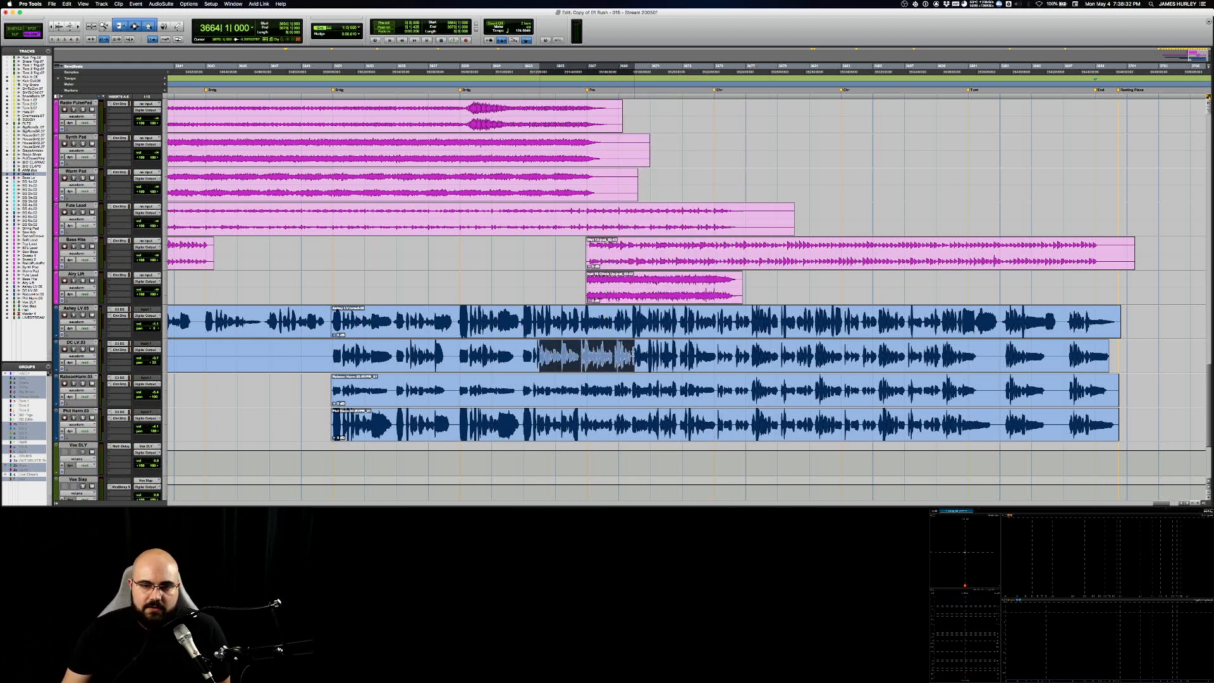
{"action": "left_click_drag", "start_coordinate": [491, 424], "coordinate": [778, 423]}
{"action": "left_click", "coordinate": [639, 411]}
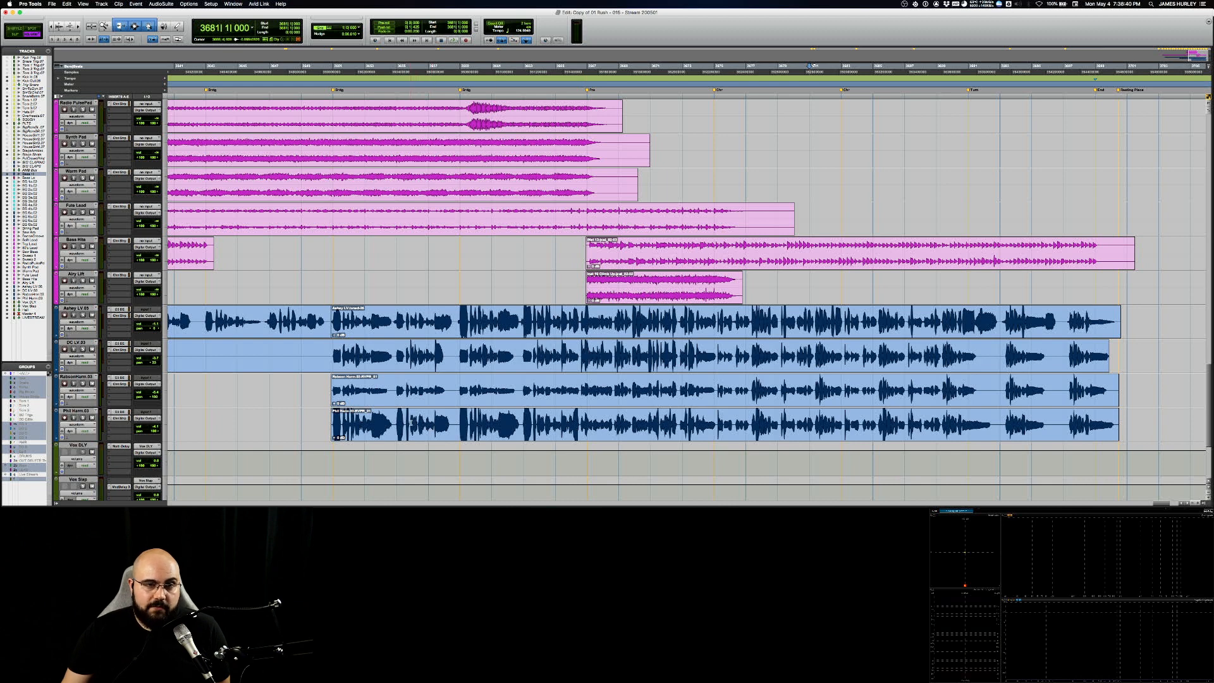
- Examine the louder early phrases of the fourth vocal track by highlighting them against the rest of its clip
{"action": "left_click_drag", "start_coordinate": [397, 420], "coordinate": [602, 425]}
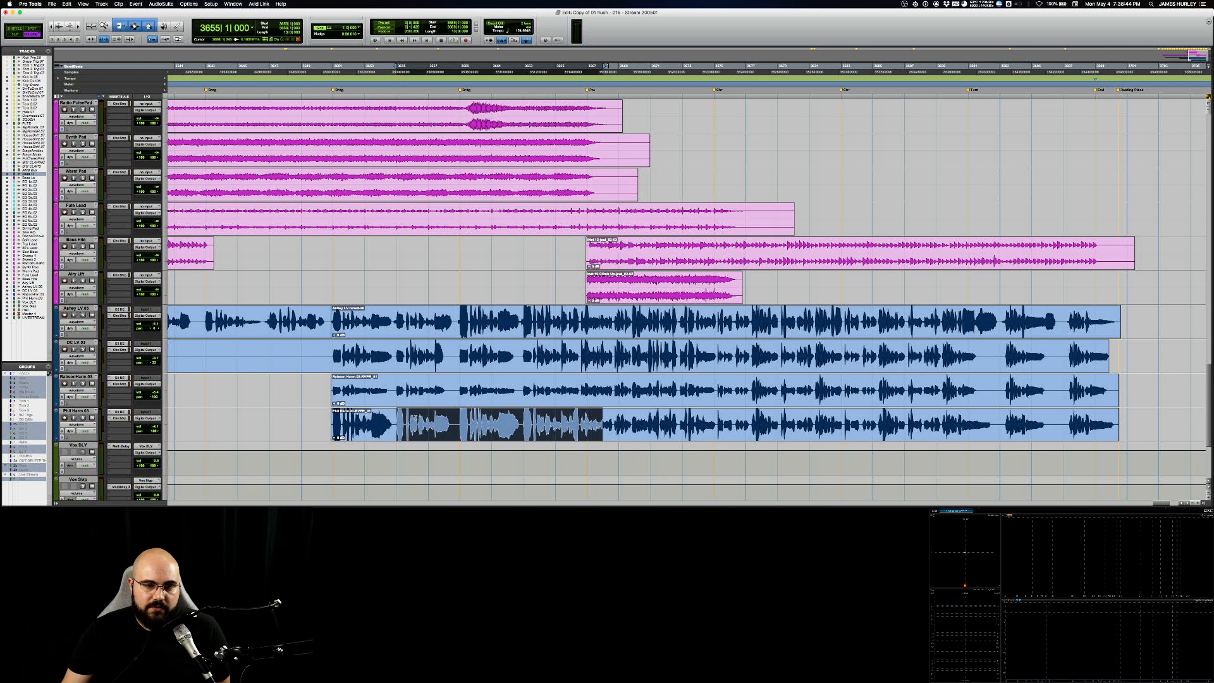
{"action": "left_click_drag", "start_coordinate": [443, 421], "coordinate": [539, 421]}
{"action": "left_click", "coordinate": [607, 418]}
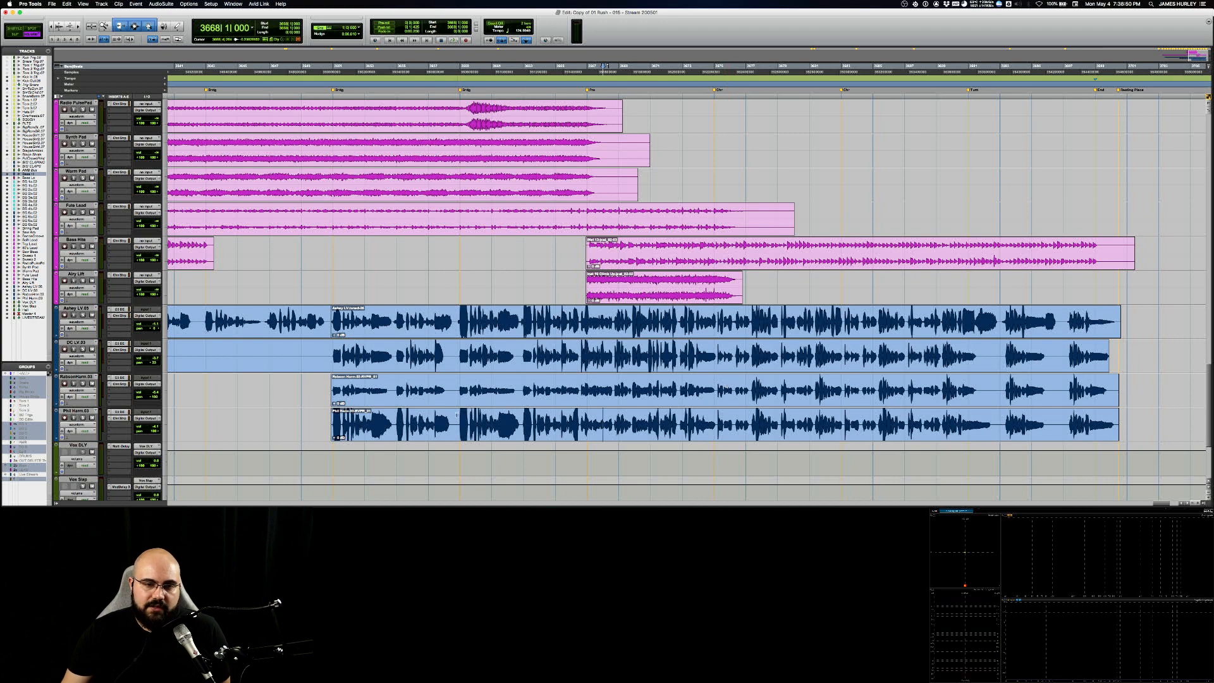
{"action": "left_click_drag", "start_coordinate": [475, 421], "coordinate": [537, 420]}
{"action": "scroll", "coordinate": [502, 386], "scroll_direction": "down", "scroll_amount": 3}
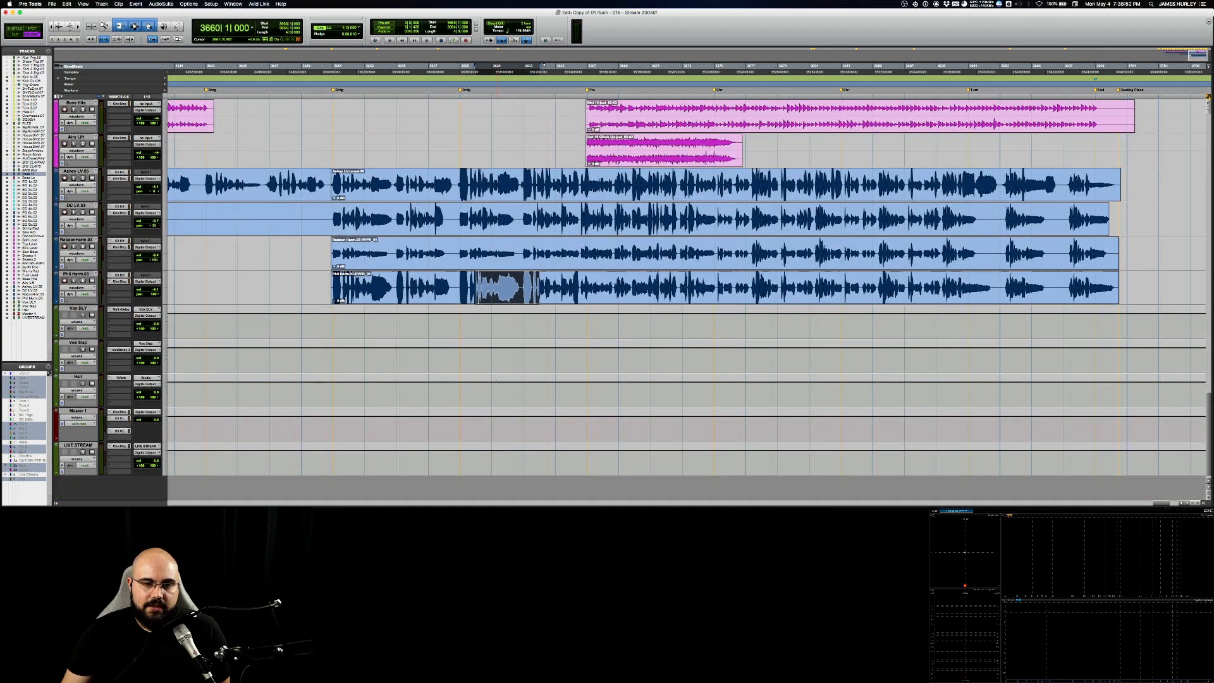
{"action": "scroll", "coordinate": [503, 386], "scroll_direction": "up", "scroll_amount": 3}
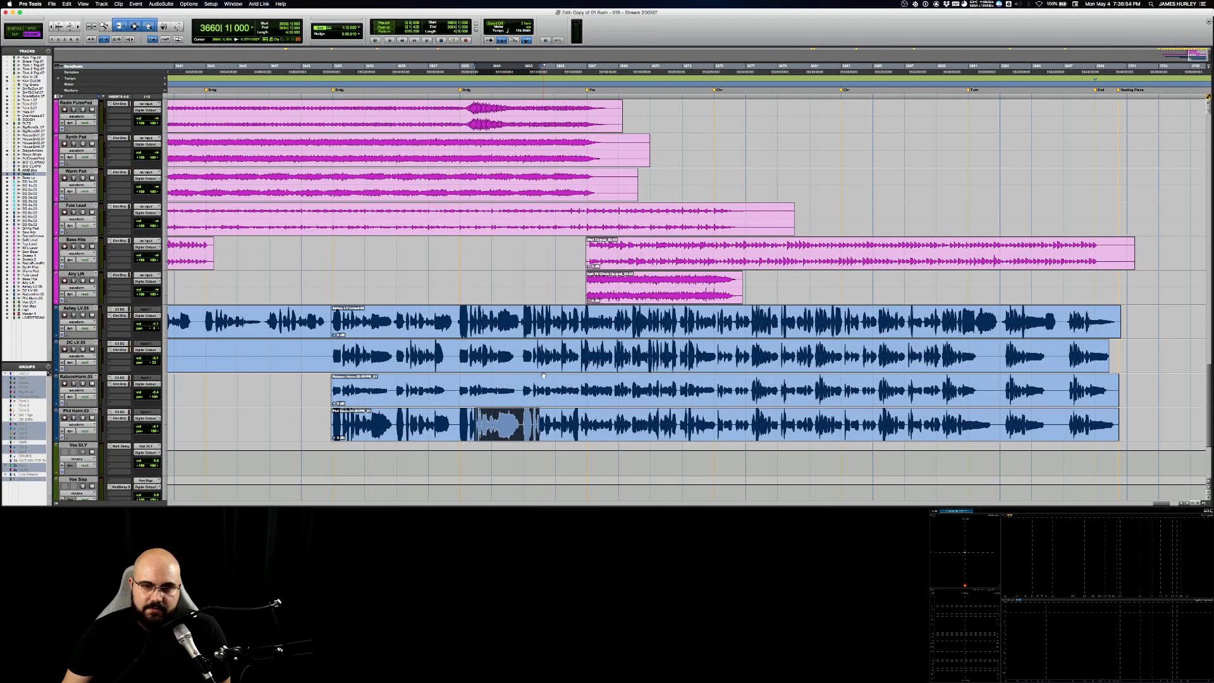
- Rescale the track waveforms and highlight the early-to-middle section of the third vocal track to compare its level with the other vocals
{"action": "scroll", "coordinate": [543, 374], "scroll_direction": "left", "scroll_amount": 2}
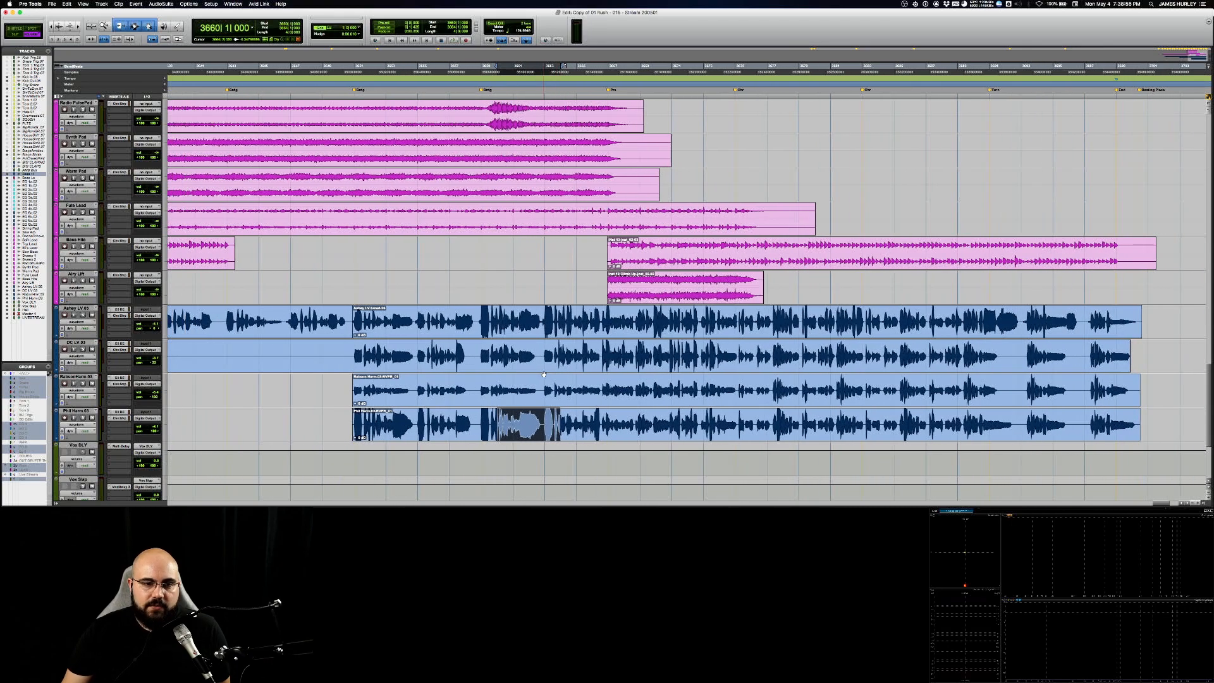
{"action": "key", "text": "super+alt+bracketleft"}
{"action": "key", "text": "super+alt+bracketright"}
{"action": "key", "text": "super+alt+bracketright"}
{"action": "key", "text": "super+alt+bracketright"}
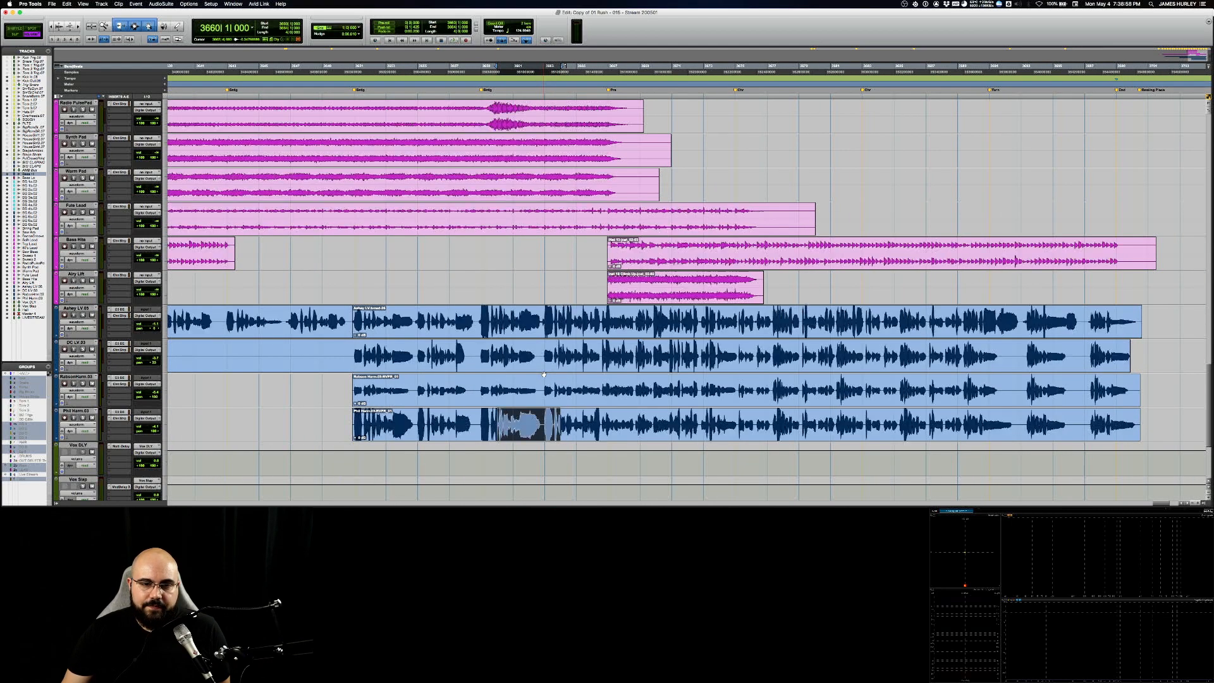
{"action": "key", "text": "super+alt+bracketleft"}
{"action": "key", "text": "super+alt+bracketleft"}
{"action": "left_click_drag", "start_coordinate": [402, 389], "coordinate": [719, 384]}
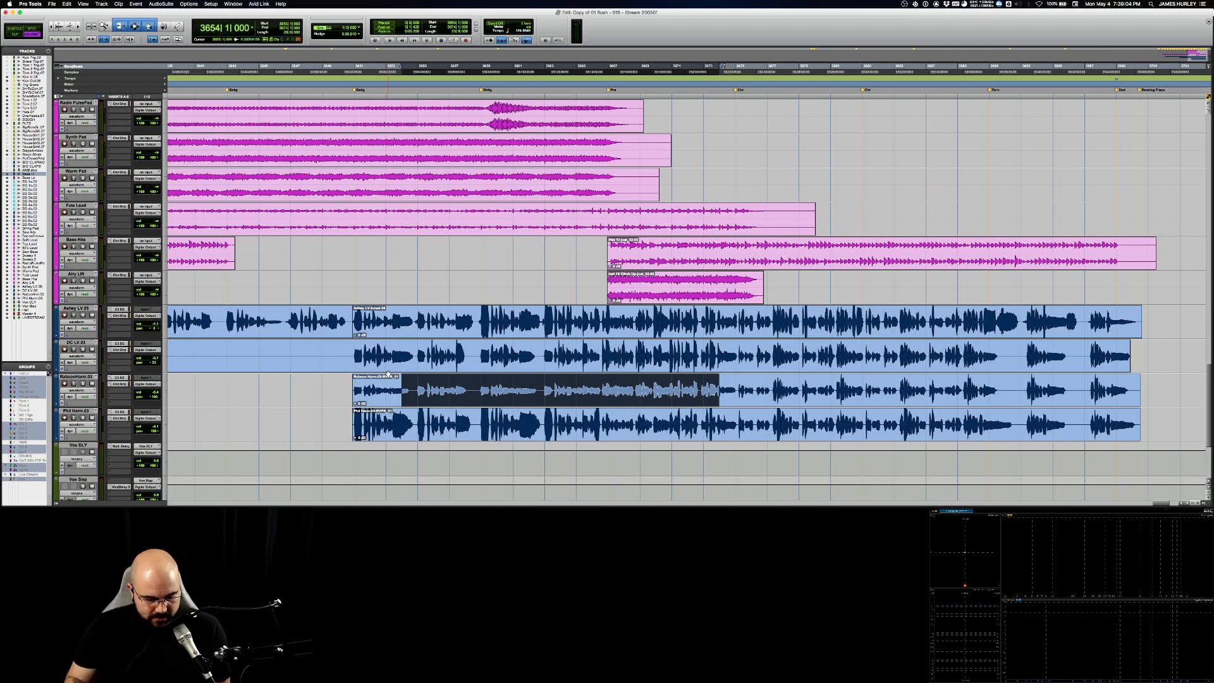
- Show the Mix window, open the WLM Meter on the Master track and move its window up to examine the loudness readings
{"action": "key", "text": "super+equal"}
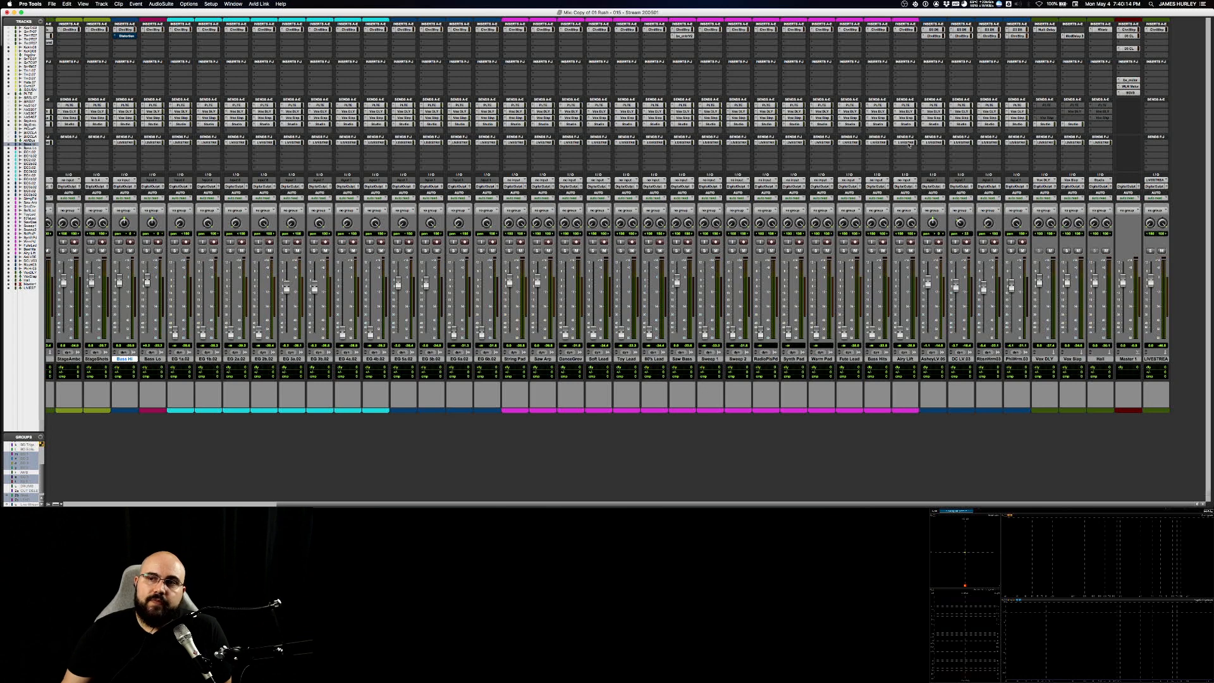
{"action": "left_click", "coordinate": [1127, 87]}
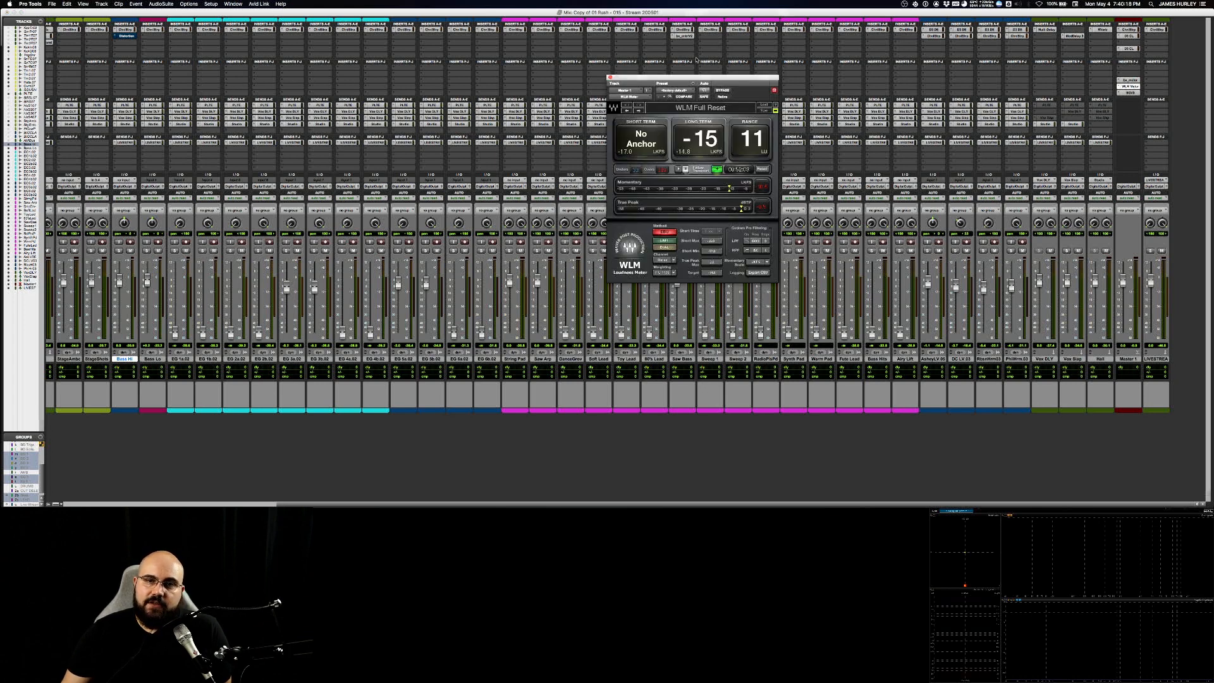
{"action": "left_click_drag", "start_coordinate": [696, 77], "coordinate": [696, 49]}
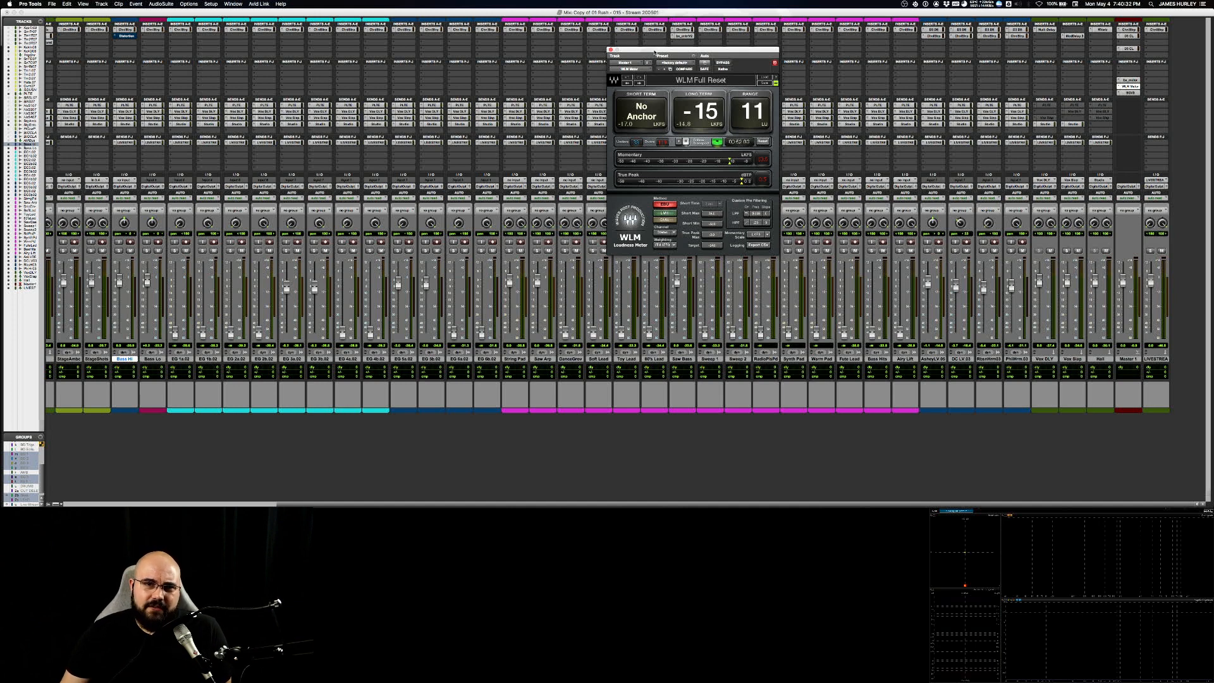
{"action": "left_click_drag", "start_coordinate": [654, 52], "coordinate": [660, 50]}
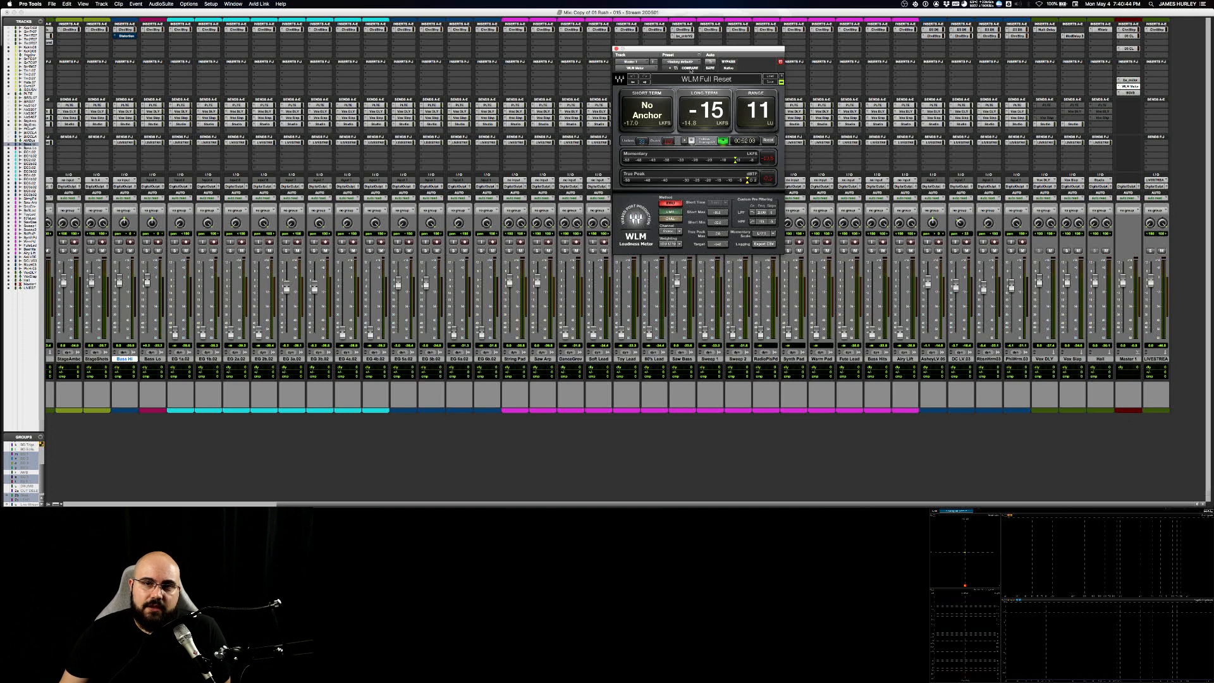
- Insert the stereo WLM Plus loudness meter in an empty slot on the Master track, examine its limiter section and close its window
{"action": "left_click", "coordinate": [1129, 51]}
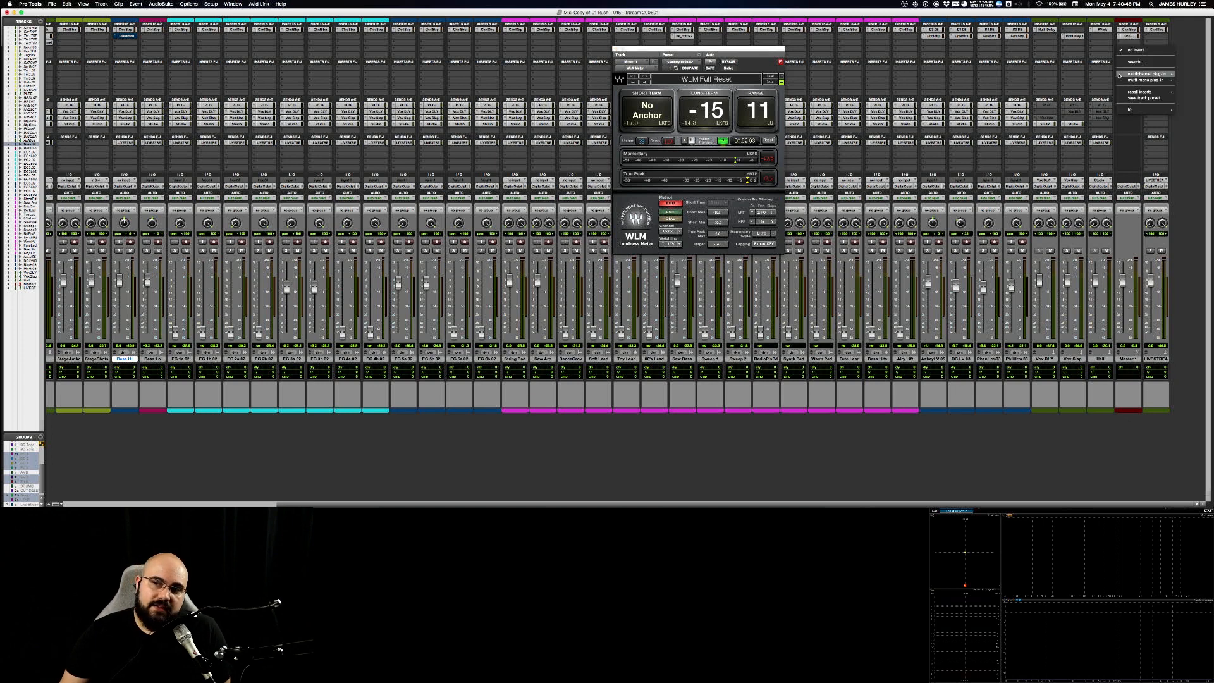
{"action": "mouse_move", "coordinate": [1127, 75]}
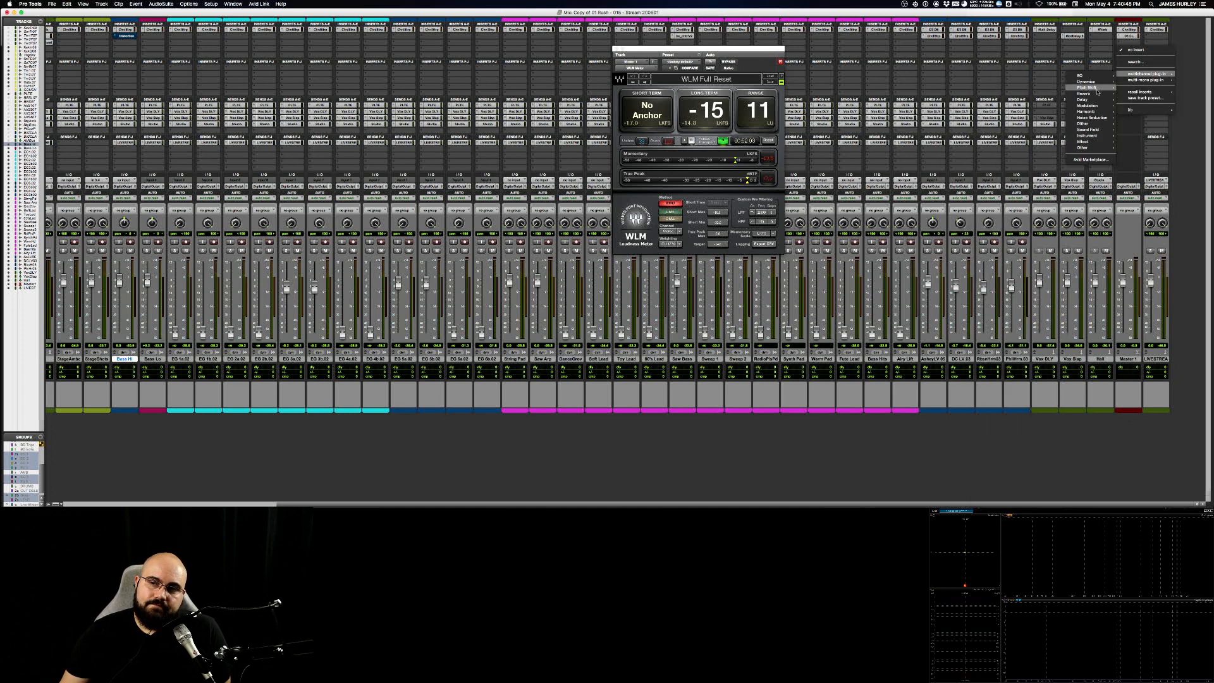
{"action": "mouse_move", "coordinate": [1090, 149]}
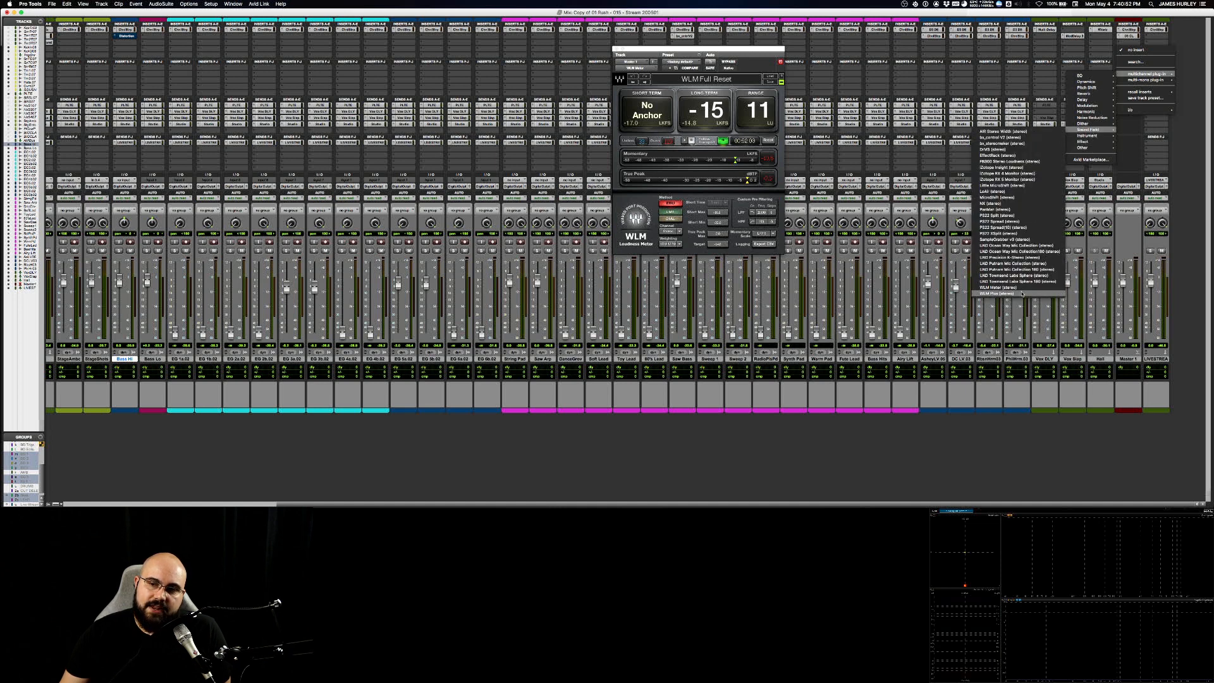
{"action": "left_click", "coordinate": [1022, 294]}
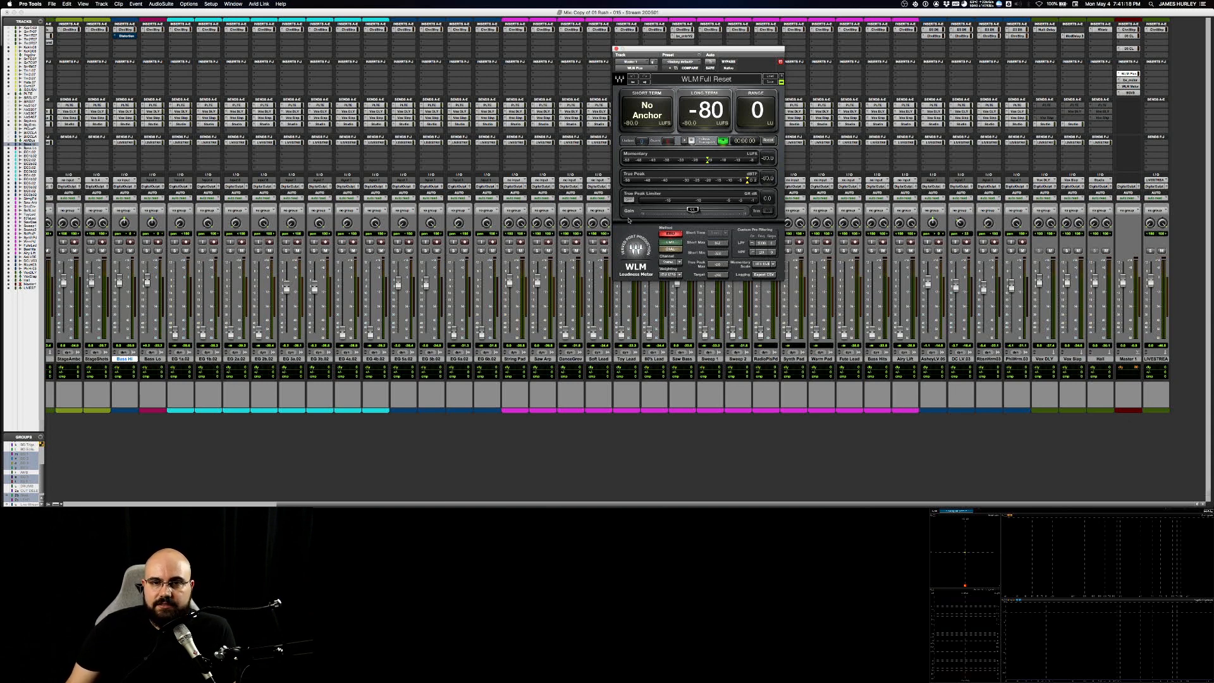
{"action": "left_click", "coordinate": [617, 48]}
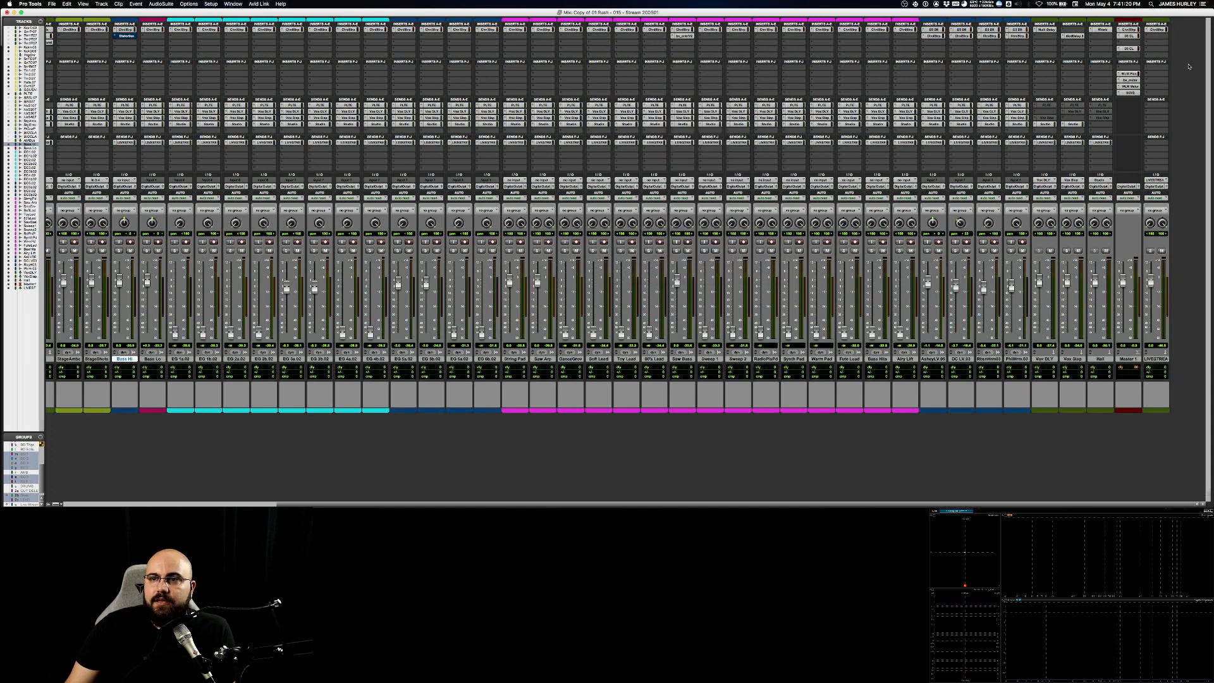
{"action": "left_click", "coordinate": [1117, 75]}
{"action": "left_click", "coordinate": [1125, 55]}
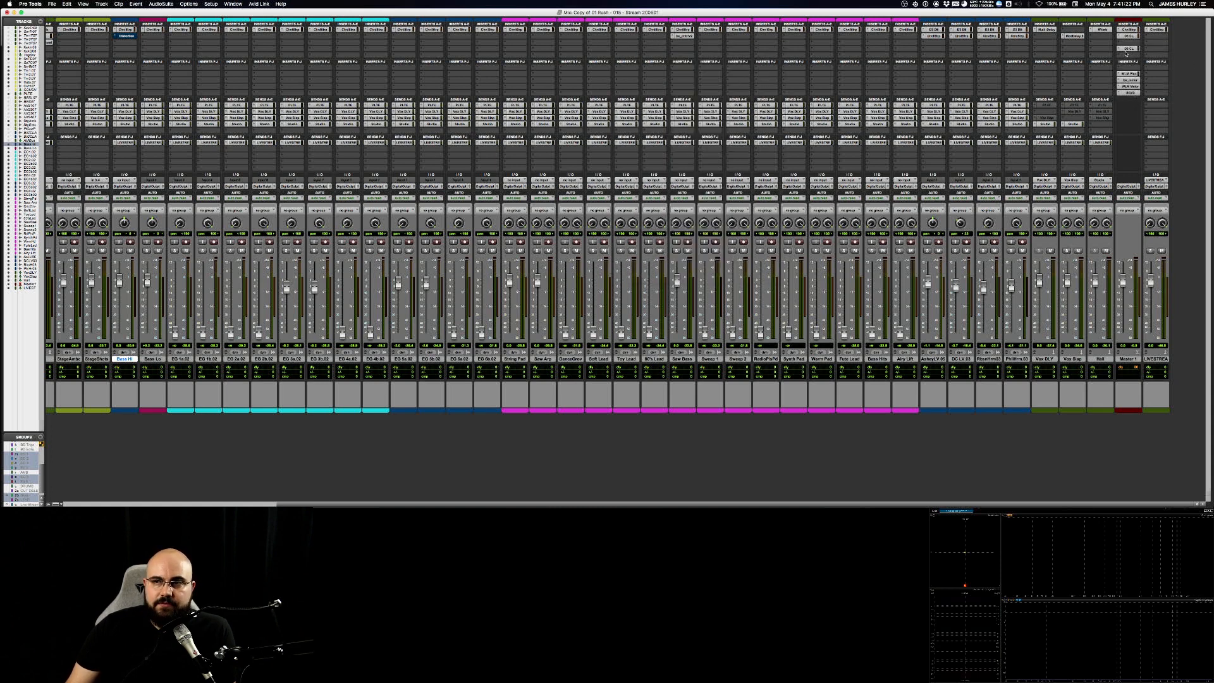